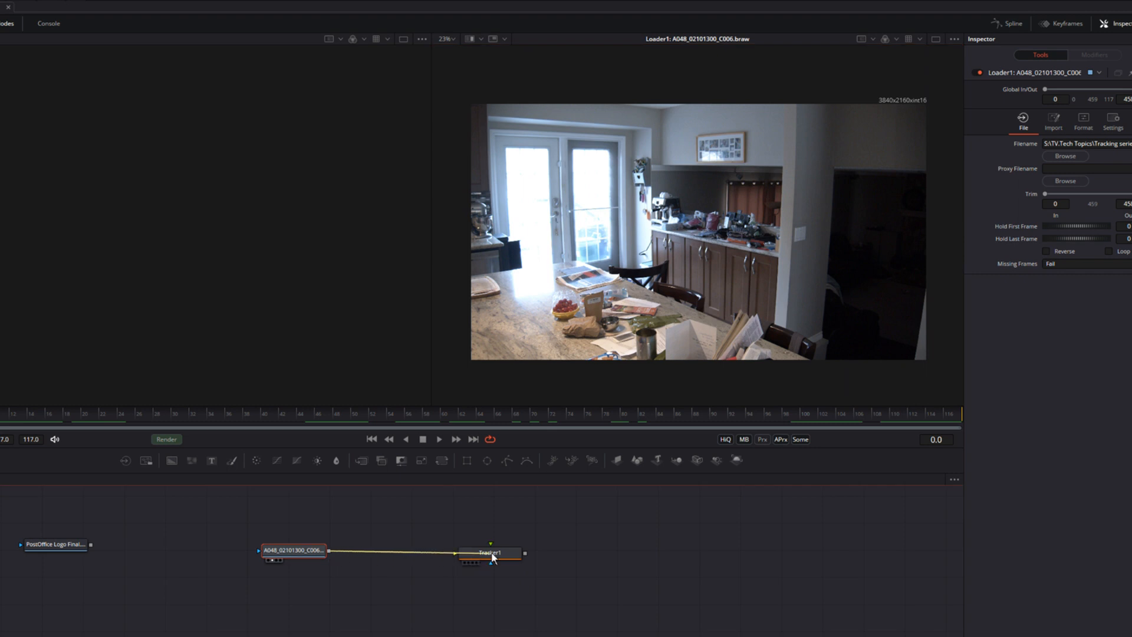
Show the Tracker1 node in the viewer and place Tracker 1's pattern box over the picture frame's upper-left corner.
{"action": "key", "text": "2"}
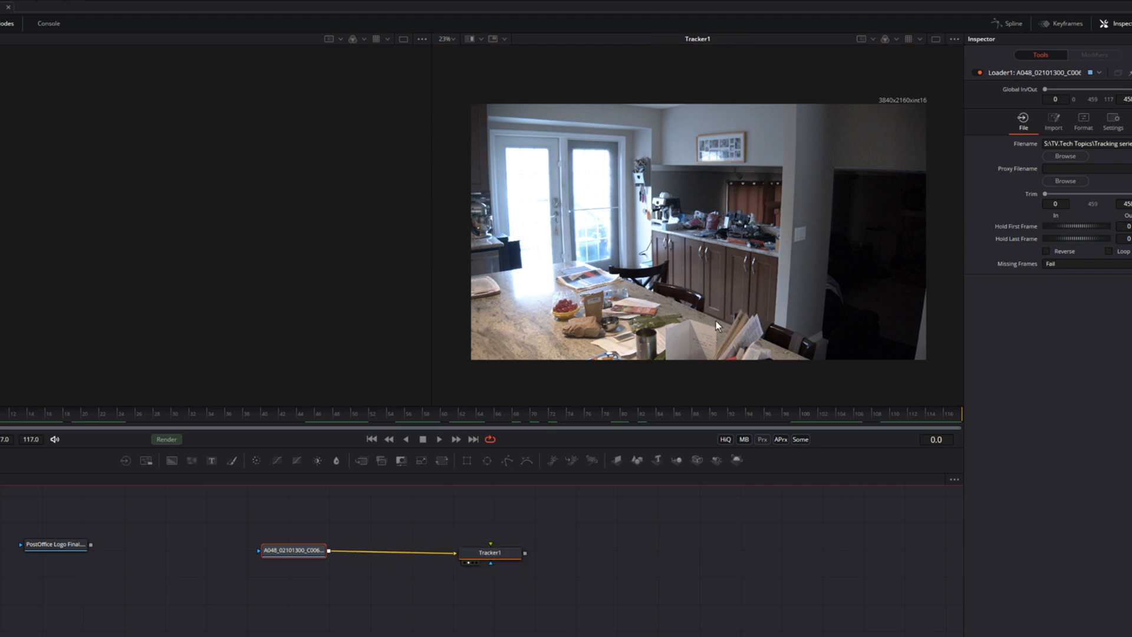
{"action": "left_click", "coordinate": [488, 552]}
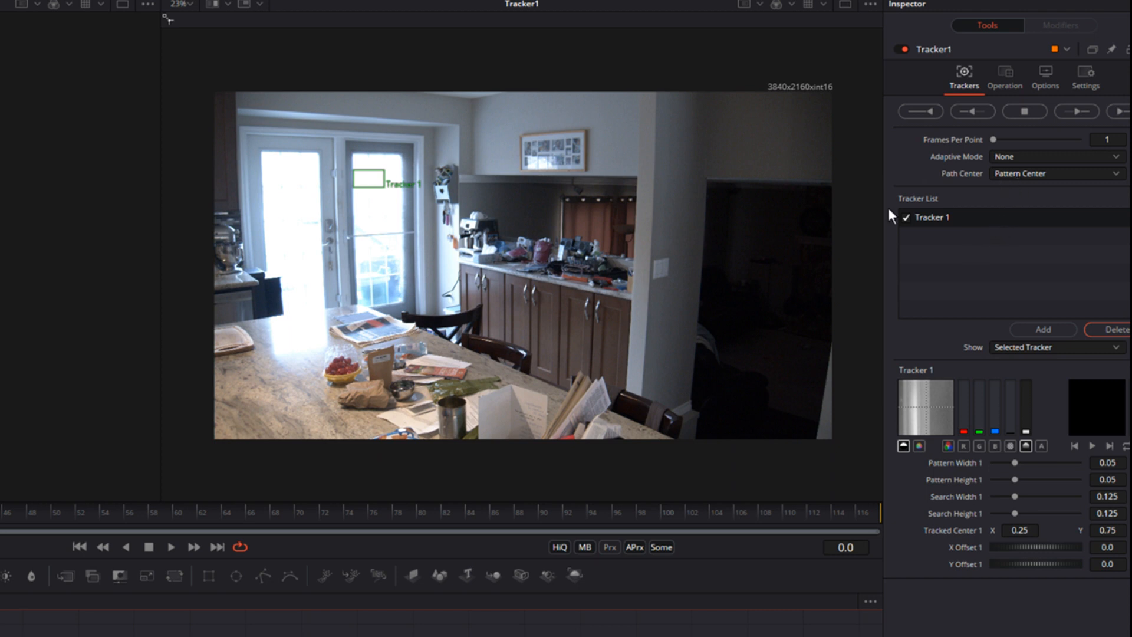
{"action": "mouse_move", "coordinate": [363, 184]}
{"action": "left_click_drag", "start_coordinate": [349, 172], "coordinate": [531, 147]}
{"action": "left_click_drag", "start_coordinate": [502, 207], "coordinate": [652, 175]}
{"action": "left_click_drag", "start_coordinate": [572, 196], "coordinate": [535, 460]}
{"action": "left_click_drag", "start_coordinate": [475, 374], "coordinate": [490, 361]}
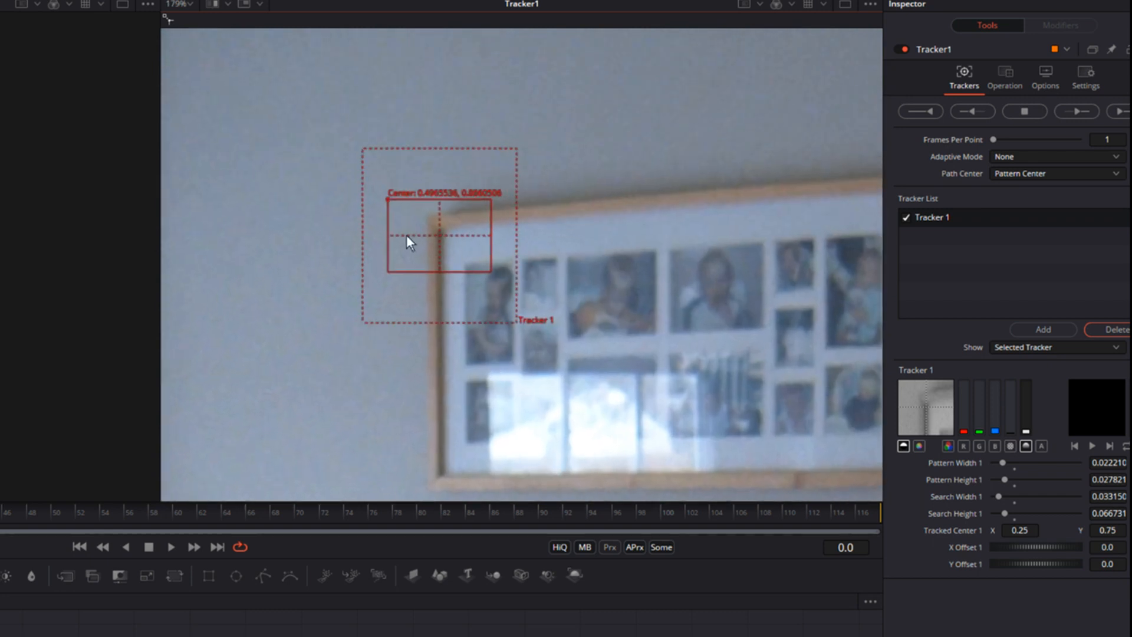
Tighten Tracker 1's pattern box to about 0.012 by 0.020 and its search area to about 0.028 by 0.052.
{"action": "left_click_drag", "start_coordinate": [388, 203], "coordinate": [395, 220]}
{"action": "left_click_drag", "start_coordinate": [501, 269], "coordinate": [471, 261]}
{"action": "left_click_drag", "start_coordinate": [521, 321], "coordinate": [506, 302]}
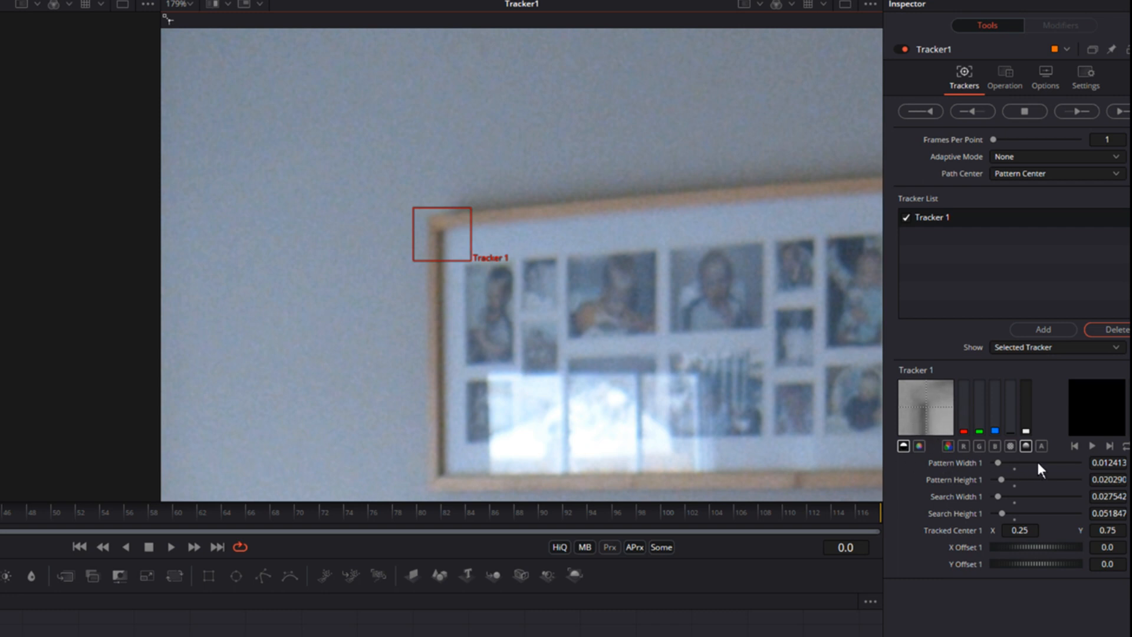
Compare the colour channels in Tracker 1's pattern preview and set it to track the blue channel.
{"action": "left_click", "coordinate": [1010, 447]}
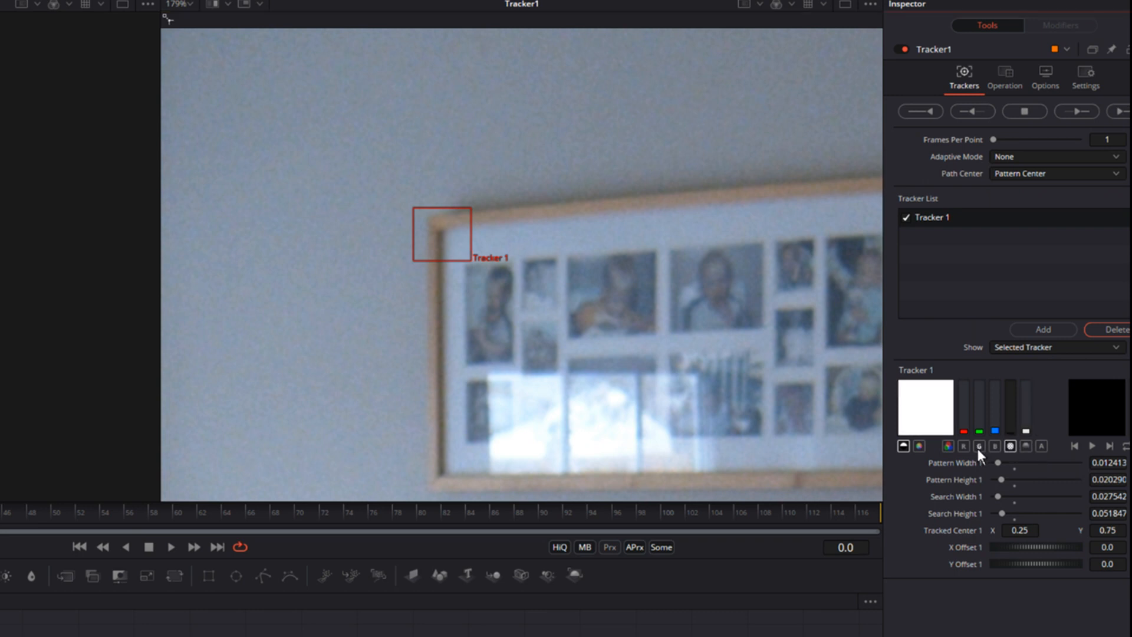
{"action": "left_click", "coordinate": [948, 446]}
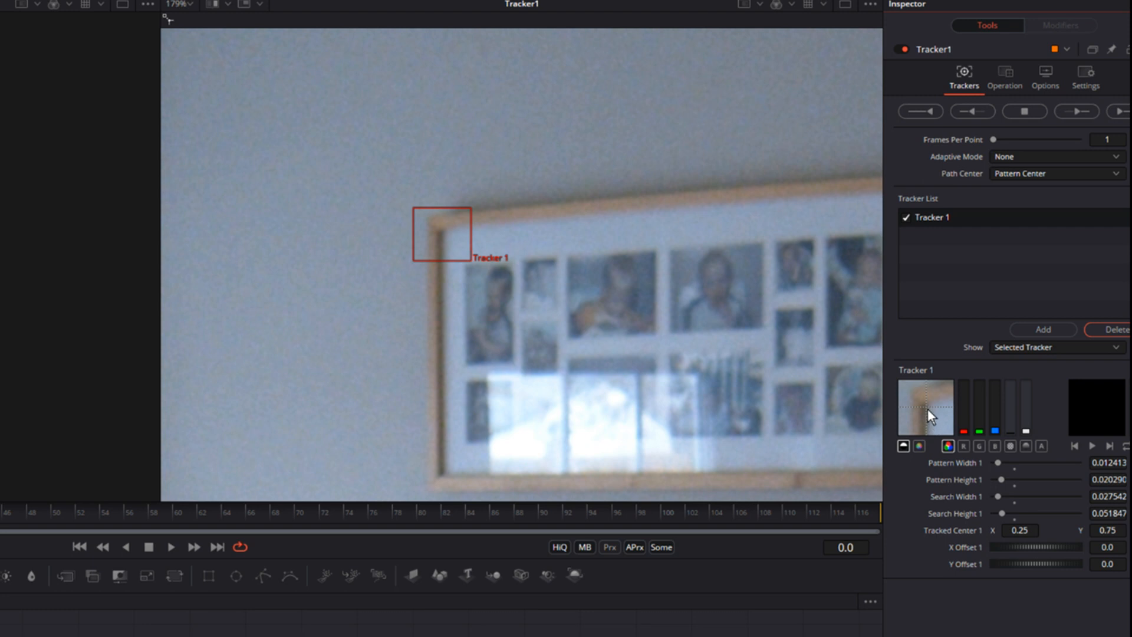
{"action": "left_click", "coordinate": [964, 447]}
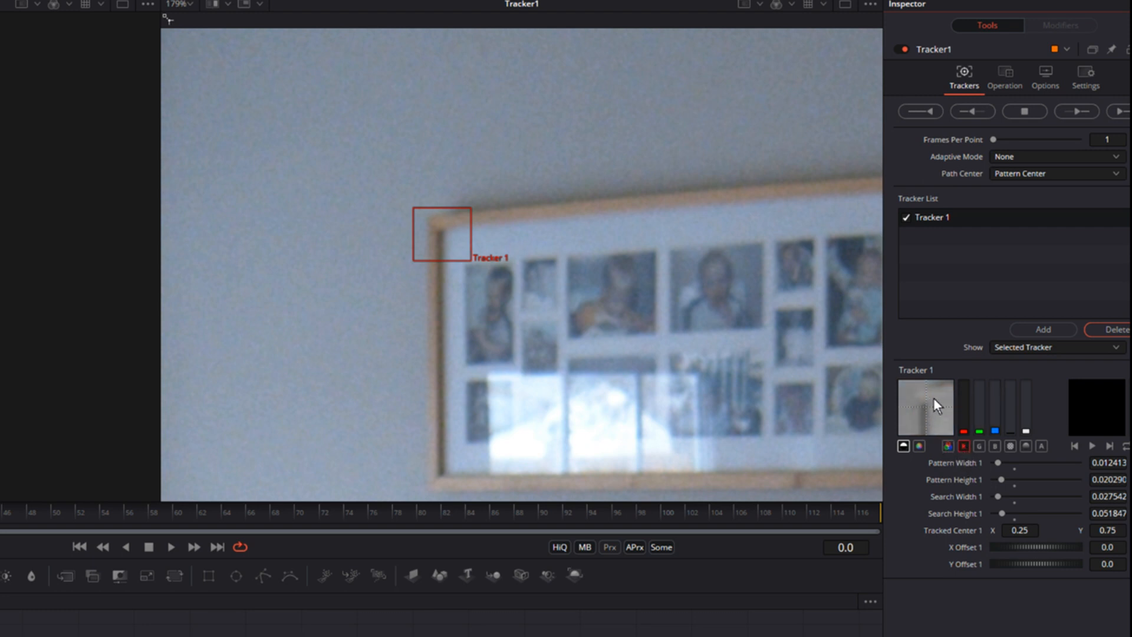
{"action": "left_click", "coordinate": [979, 446]}
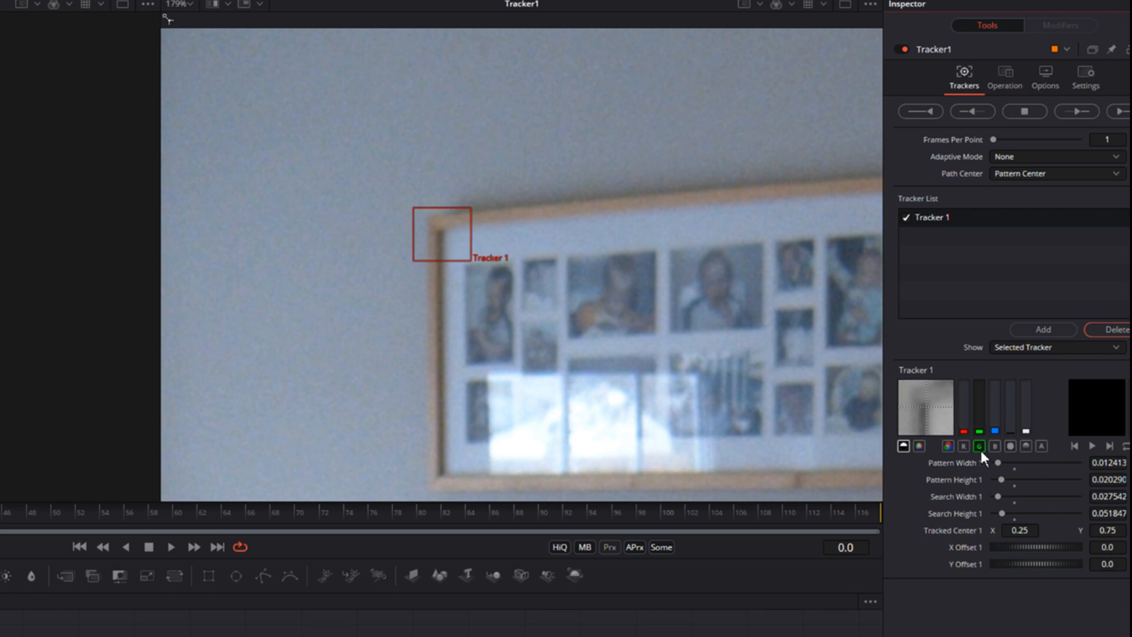
{"action": "left_click", "coordinate": [995, 445]}
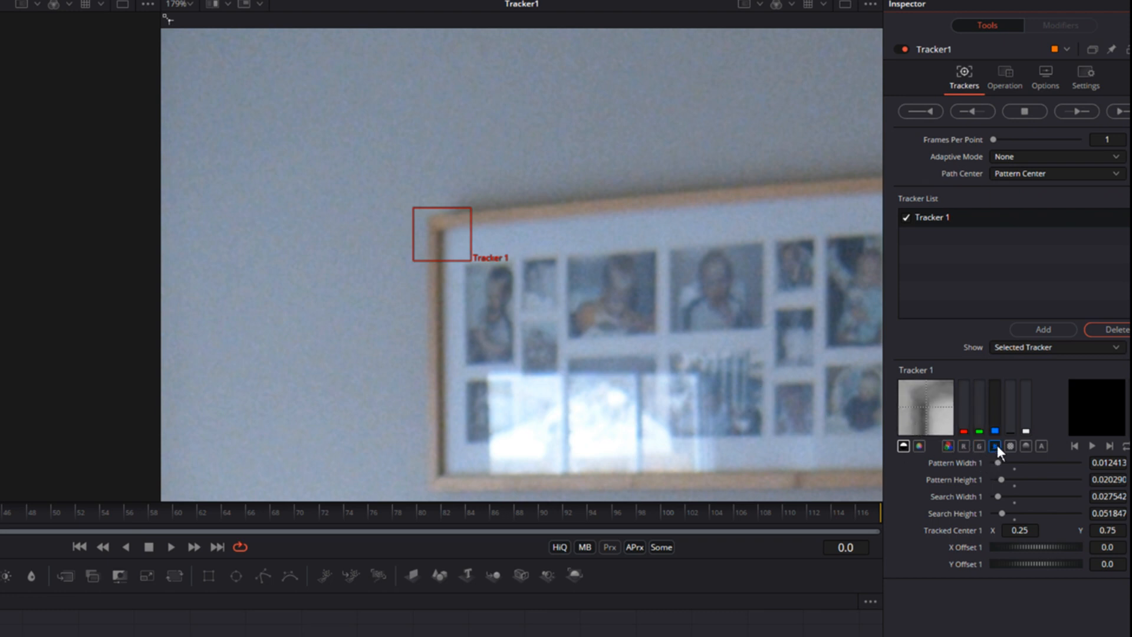
Add Tracker 2 on the frame's upper-right corner with pattern about 0.016 by 0.031, search area about 0.038 by 0.055, and the blue channel.
{"action": "left_click_drag", "start_coordinate": [731, 309], "coordinate": [520, 401]}
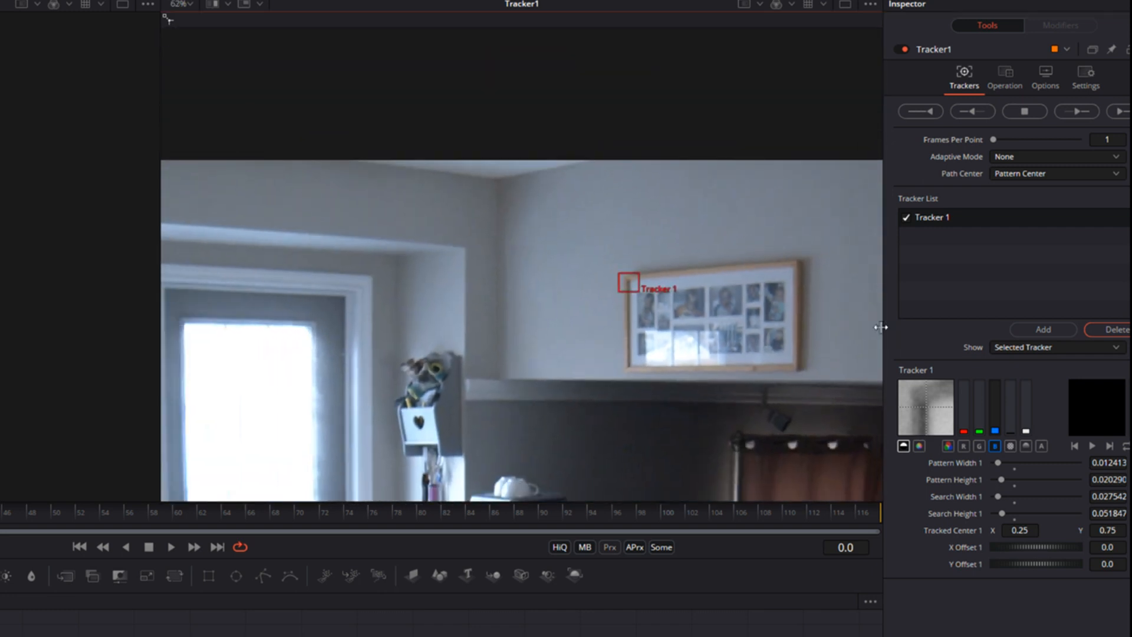
{"action": "left_click", "coordinate": [1054, 328]}
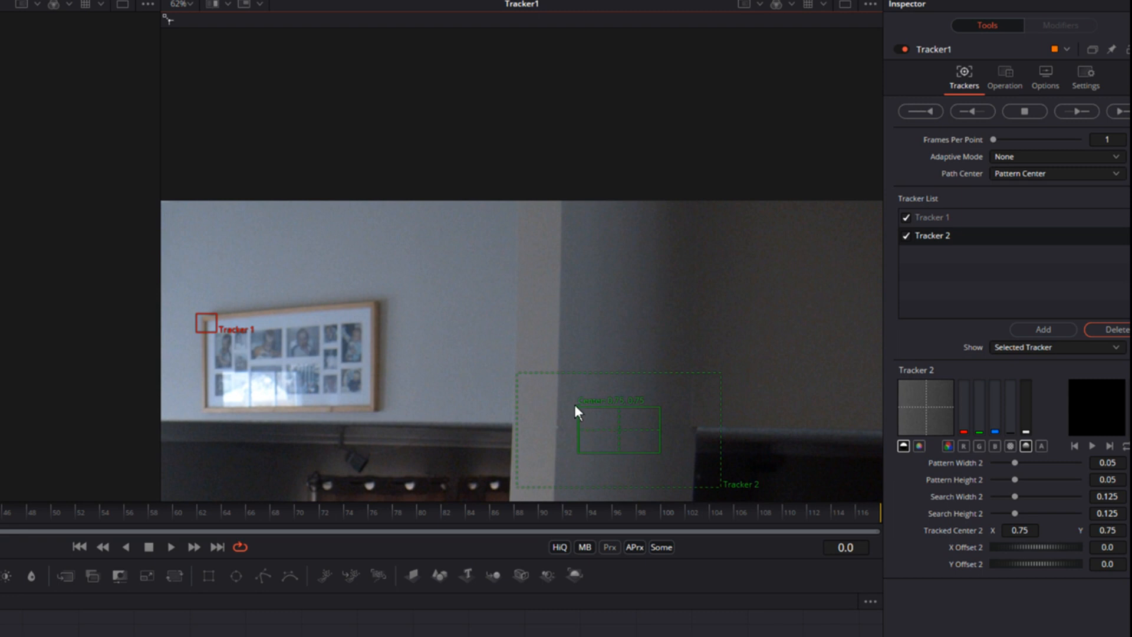
{"action": "left_click_drag", "start_coordinate": [576, 406], "coordinate": [332, 286]}
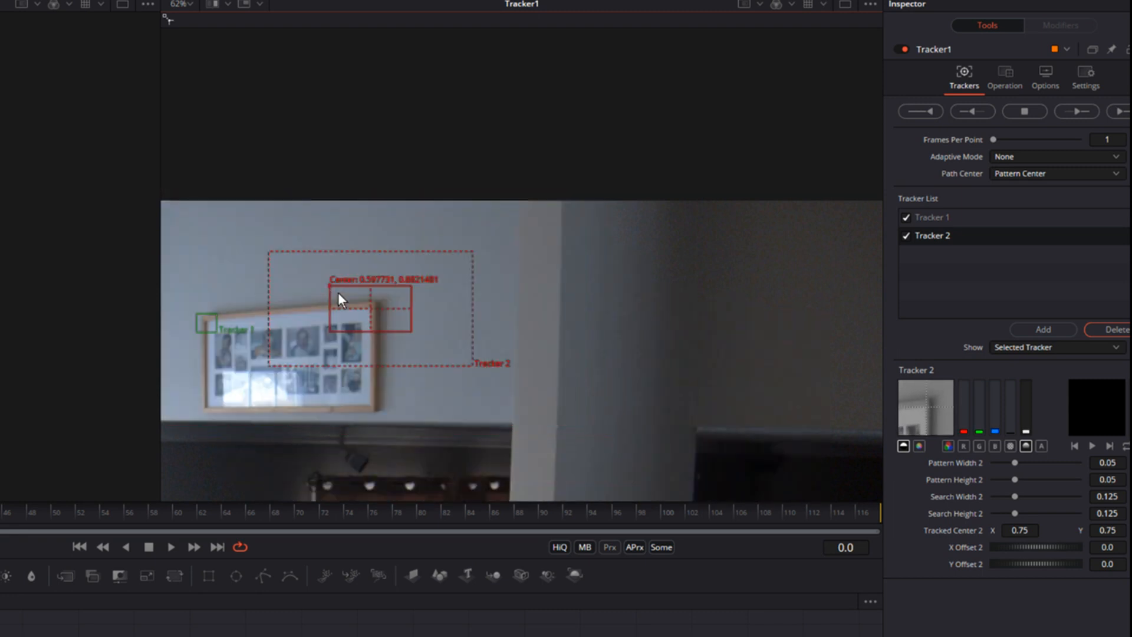
{"action": "left_click_drag", "start_coordinate": [409, 331], "coordinate": [384, 323]}
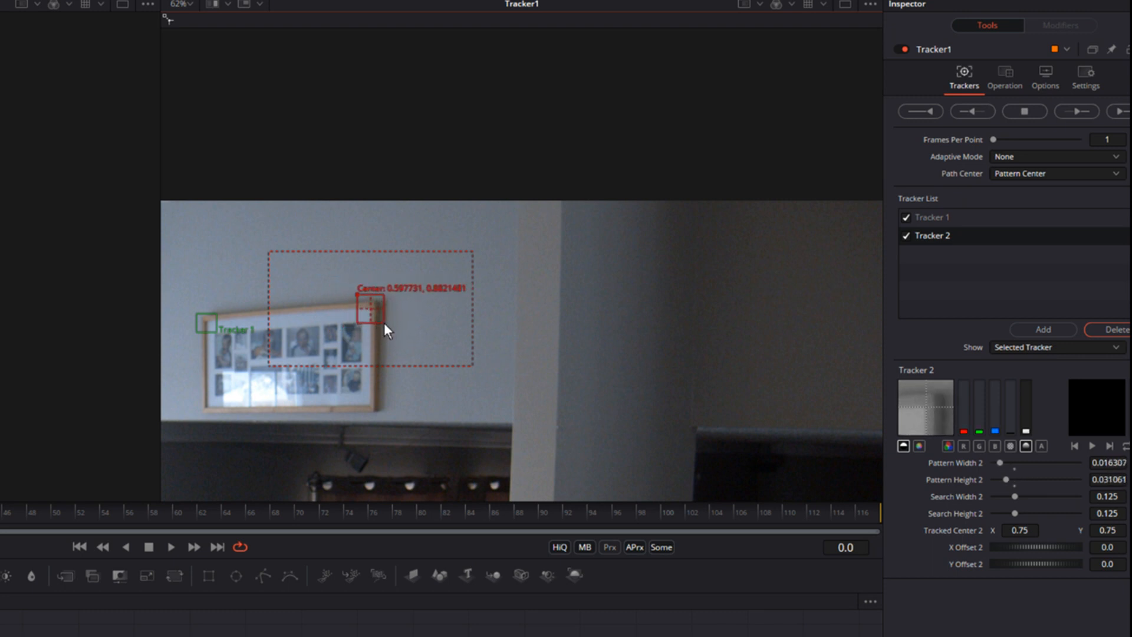
{"action": "left_click_drag", "start_coordinate": [468, 364], "coordinate": [402, 334]}
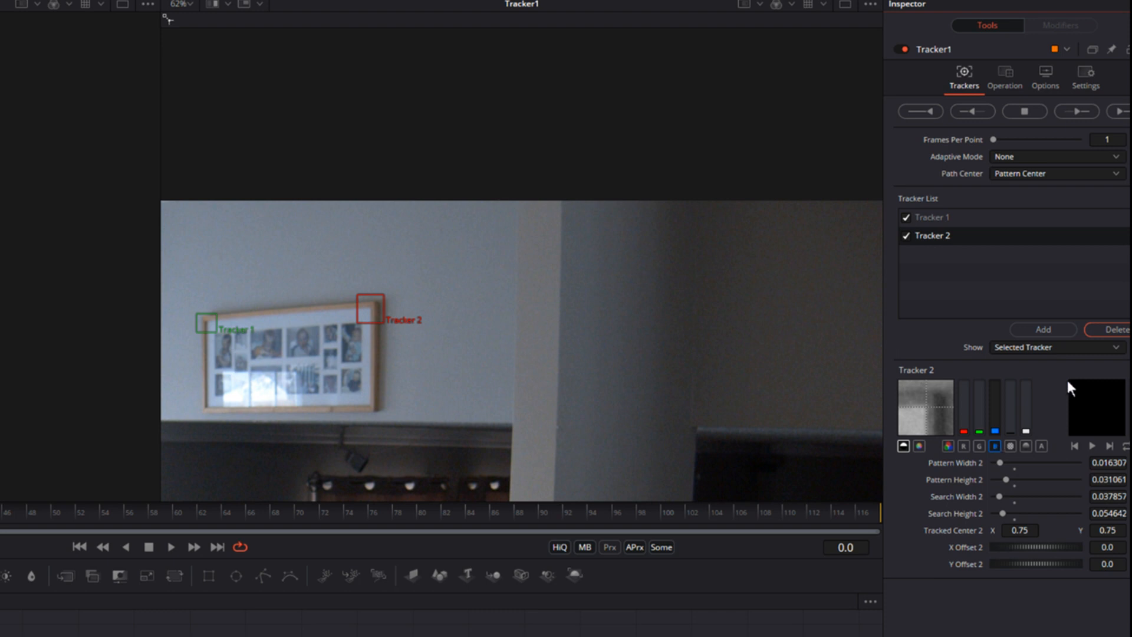
Add Tracker 3 and move its pattern box over the picture frame's lower-left corner.
{"action": "left_click", "coordinate": [1043, 330]}
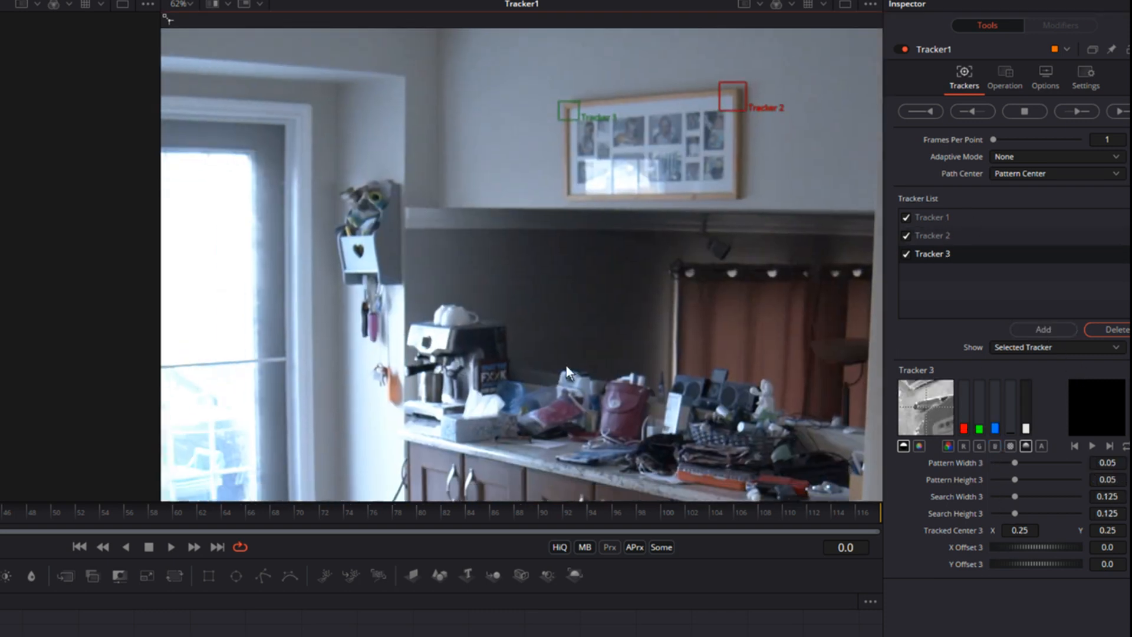
{"action": "scroll", "coordinate": [597, 311], "scroll_direction": "down", "scroll_amount": 3}
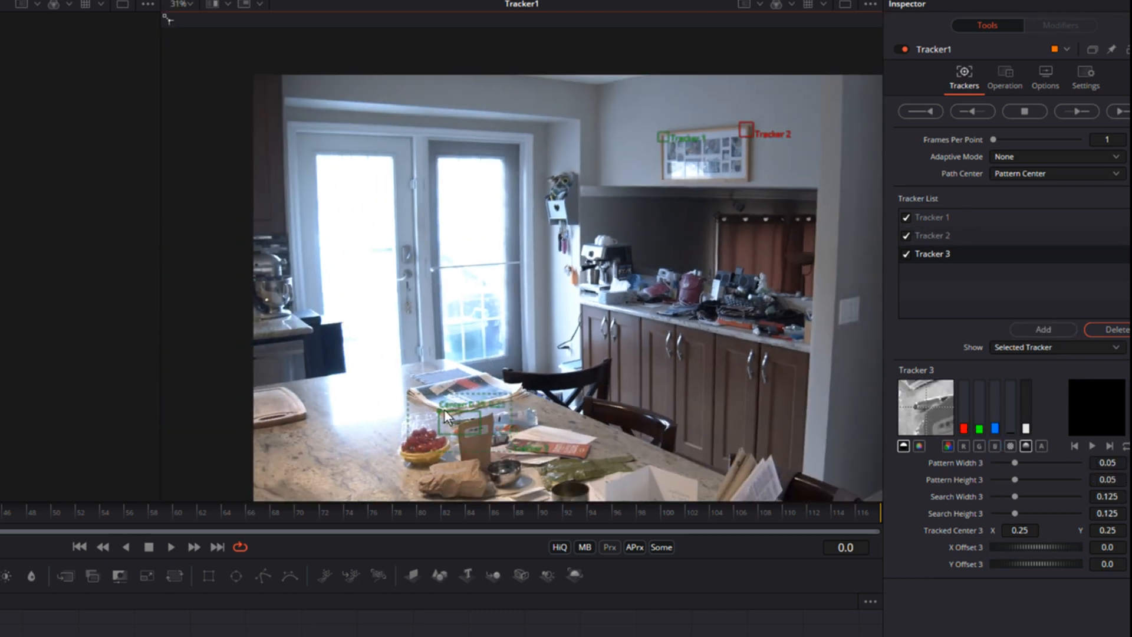
{"action": "left_click_drag", "start_coordinate": [438, 409], "coordinate": [642, 167]}
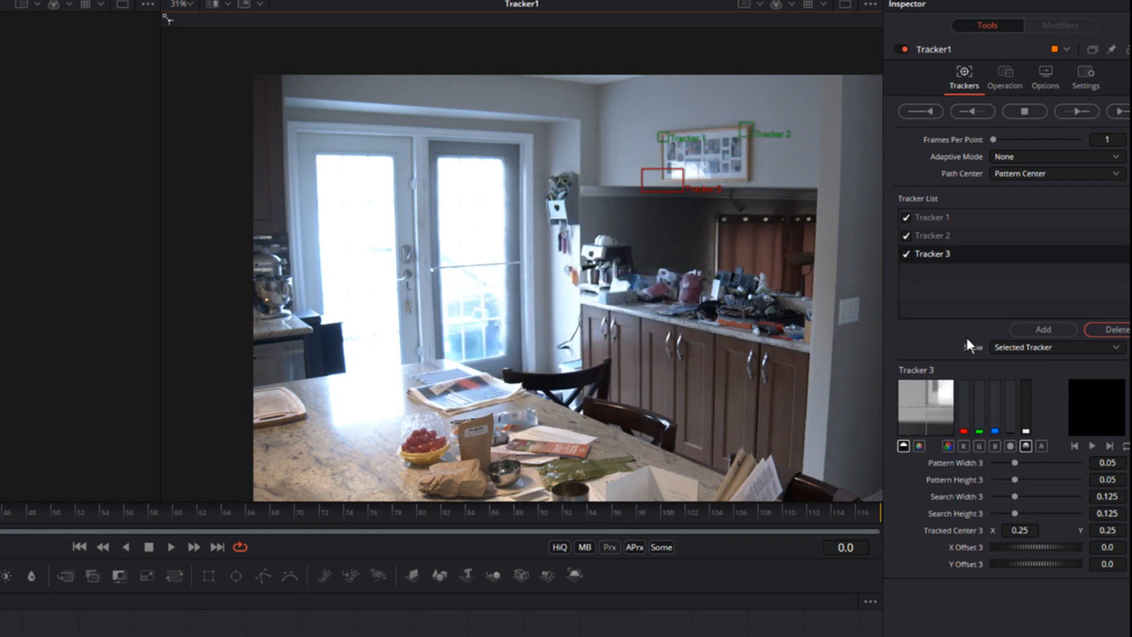
Add Tracker 4 on the frame's lower-right corner with pattern about 0.012 by 0.017, search area about 0.027 by 0.041, and the blue channel.
{"action": "left_click", "coordinate": [1036, 335]}
{"action": "left_click_drag", "start_coordinate": [852, 416], "coordinate": [726, 168]}
{"action": "scroll", "coordinate": [770, 215], "scroll_direction": "up", "scroll_amount": 4}
{"action": "scroll", "coordinate": [586, 366], "scroll_direction": "up", "scroll_amount": 3}
{"action": "left_click_drag", "start_coordinate": [751, 260], "coordinate": [692, 232]}
{"action": "left_click_drag", "start_coordinate": [861, 321], "coordinate": [712, 252]}
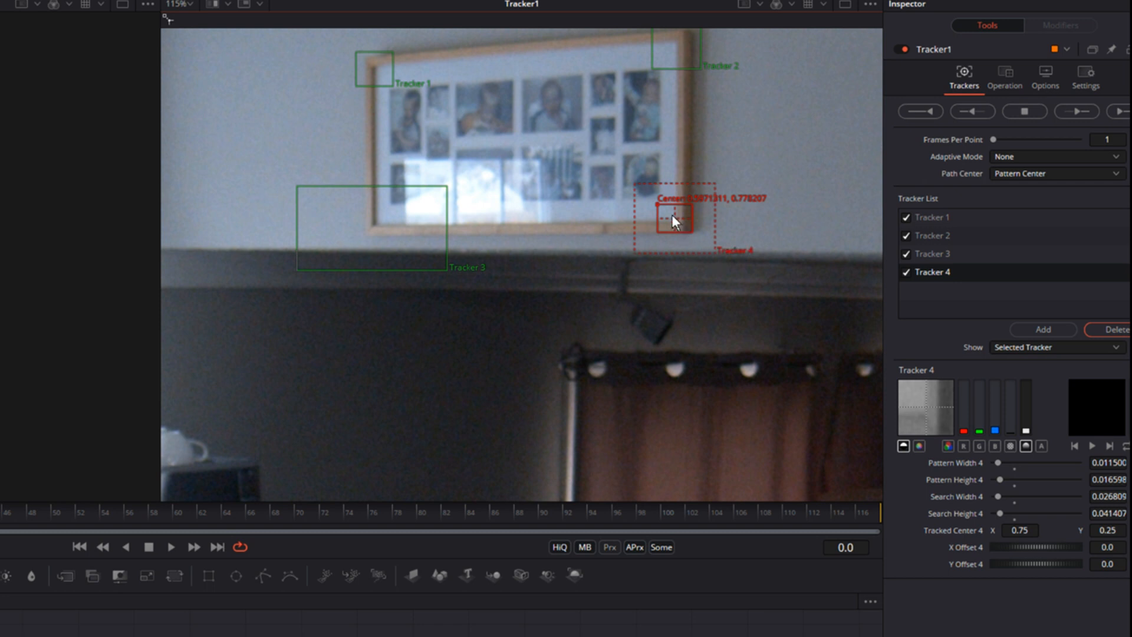
{"action": "left_click_drag", "start_coordinate": [660, 204], "coordinate": [659, 210]}
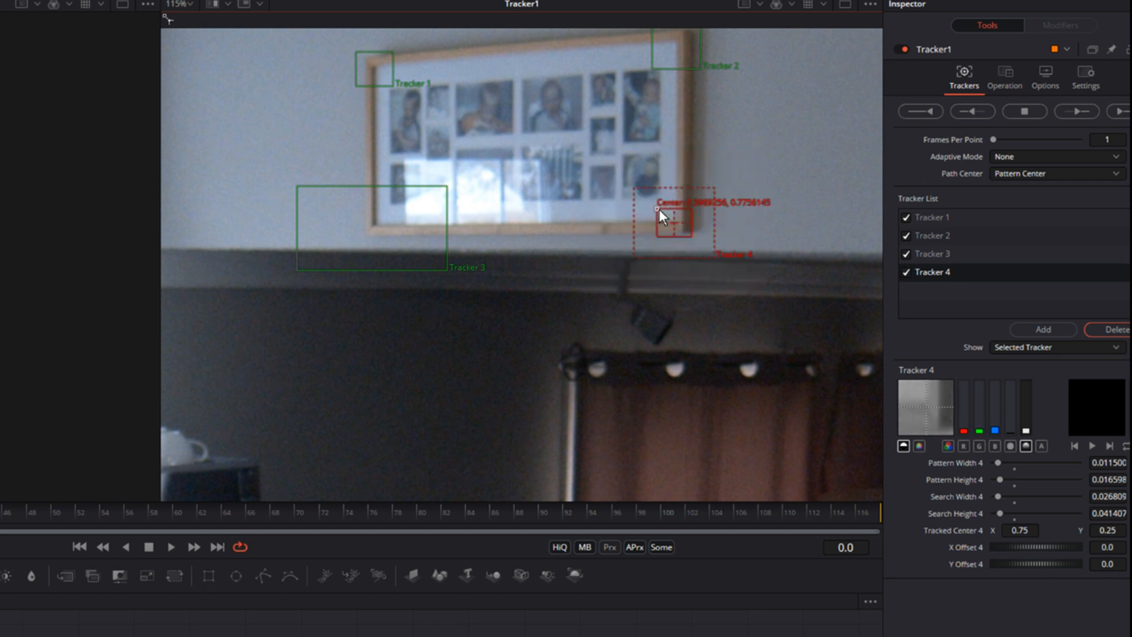
{"action": "left_click", "coordinate": [996, 446]}
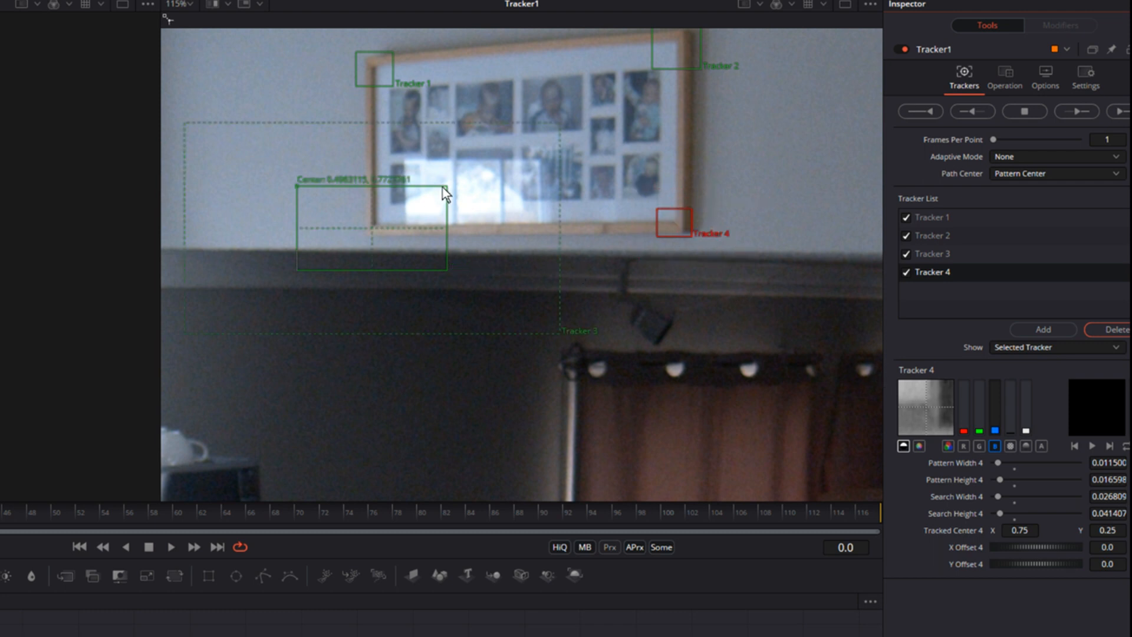
Tighten Tracker 3's pattern box to about 0.009 by 0.012, its search area to about 0.025 by 0.027, and use the blue channel.
{"action": "left_click_drag", "start_coordinate": [445, 187], "coordinate": [359, 214]}
{"action": "left_click_drag", "start_coordinate": [561, 328], "coordinate": [411, 209]}
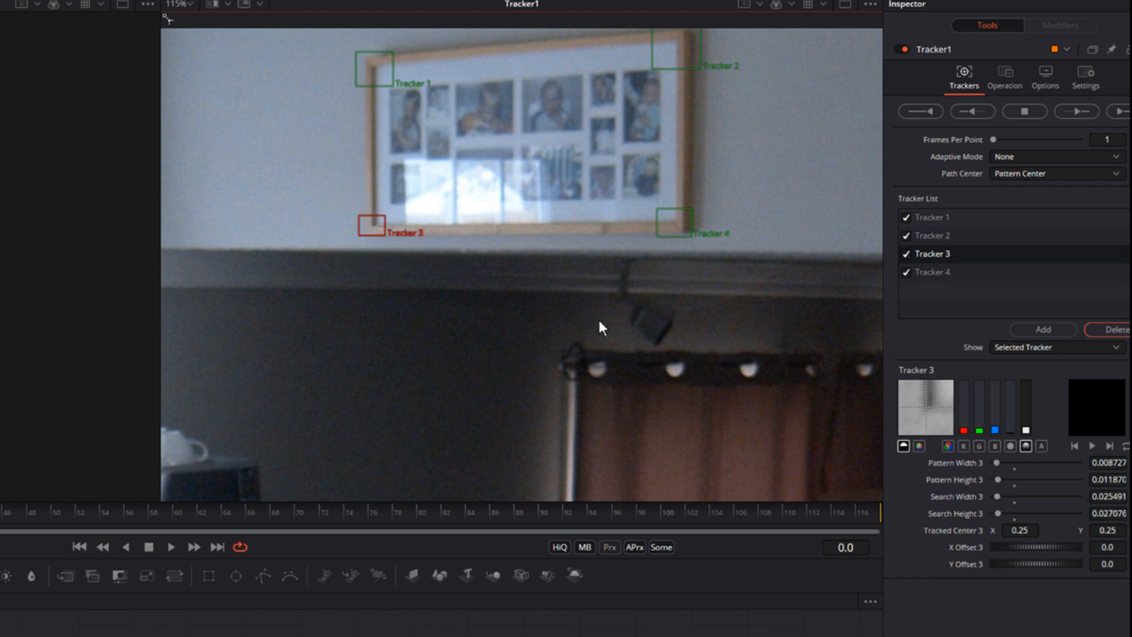
{"action": "left_click", "coordinate": [996, 446]}
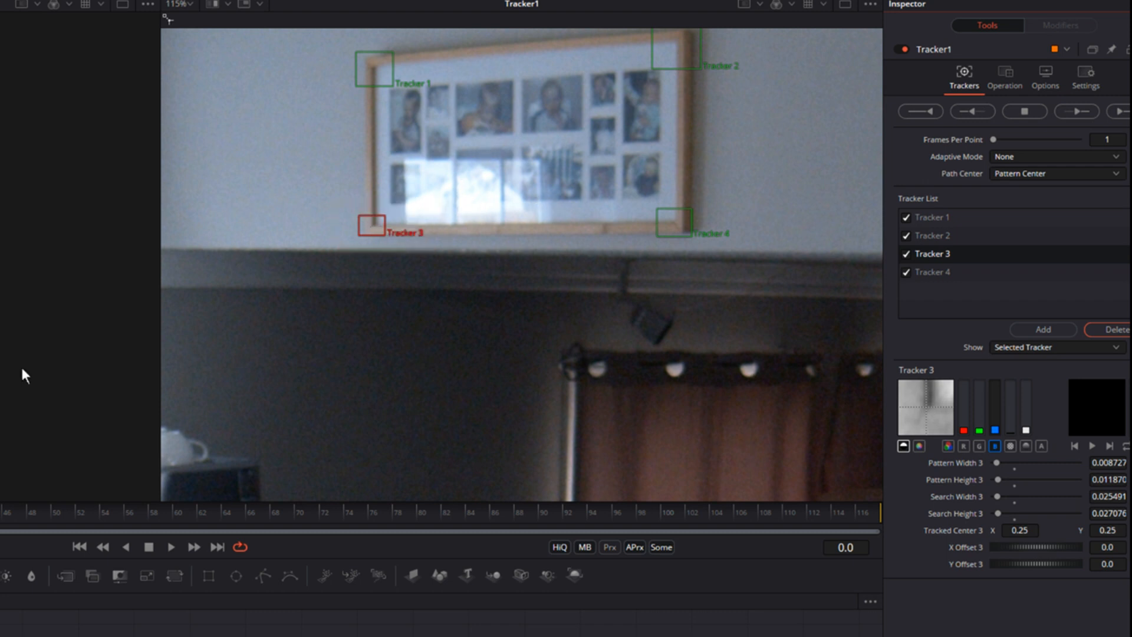
Preview the clip's motion, return to frame 0, and shrink Tracker 3's search area to about 0.022 by 0.026.
{"action": "key", "text": "space"}
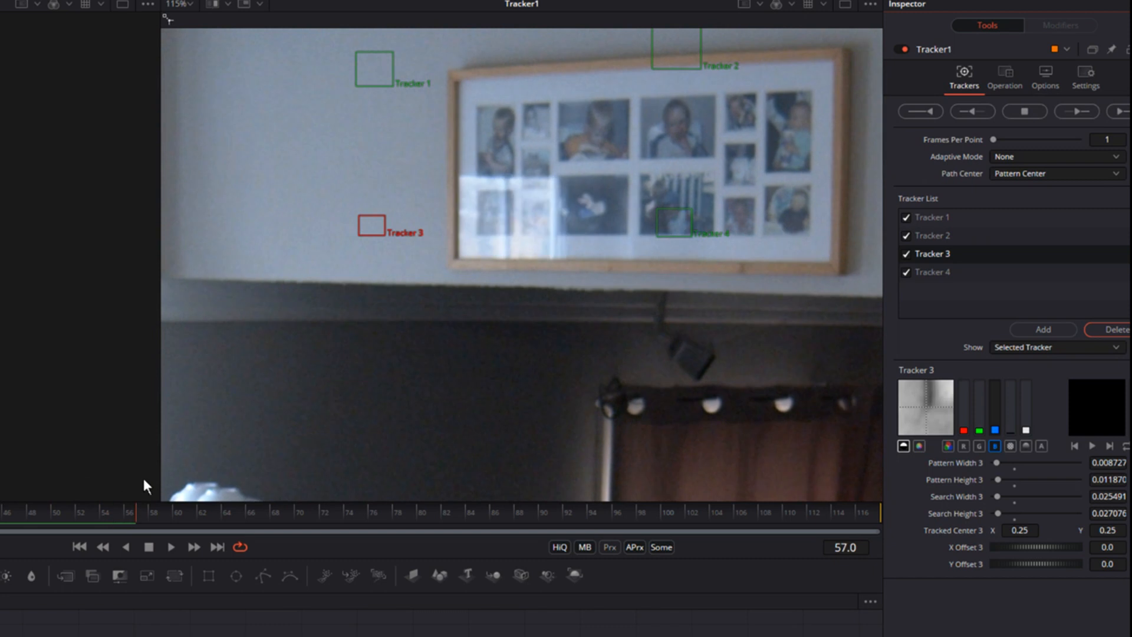
{"action": "key", "text": "space"}
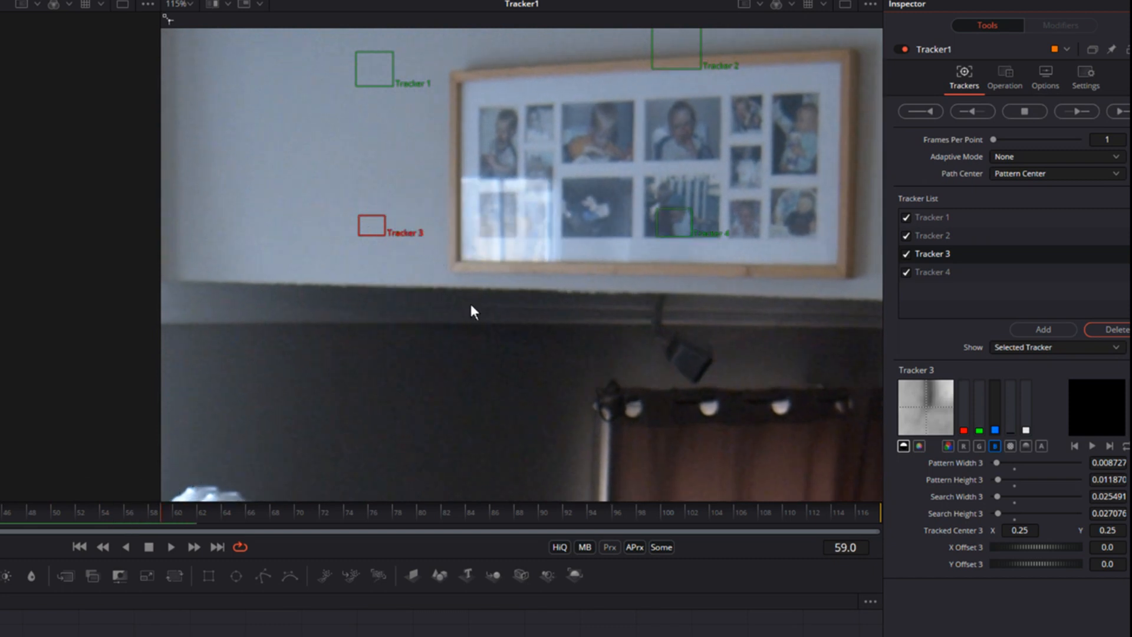
{"action": "left_click_drag", "start_coordinate": [163, 508], "coordinate": [0, 508]}
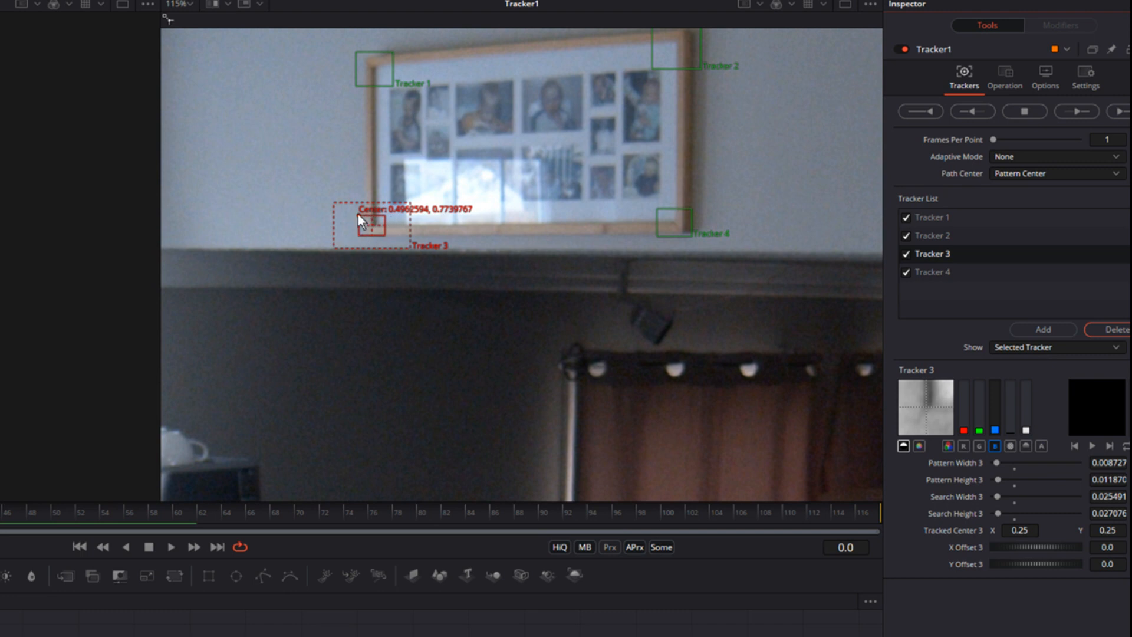
{"action": "left_click_drag", "start_coordinate": [412, 248], "coordinate": [406, 248]}
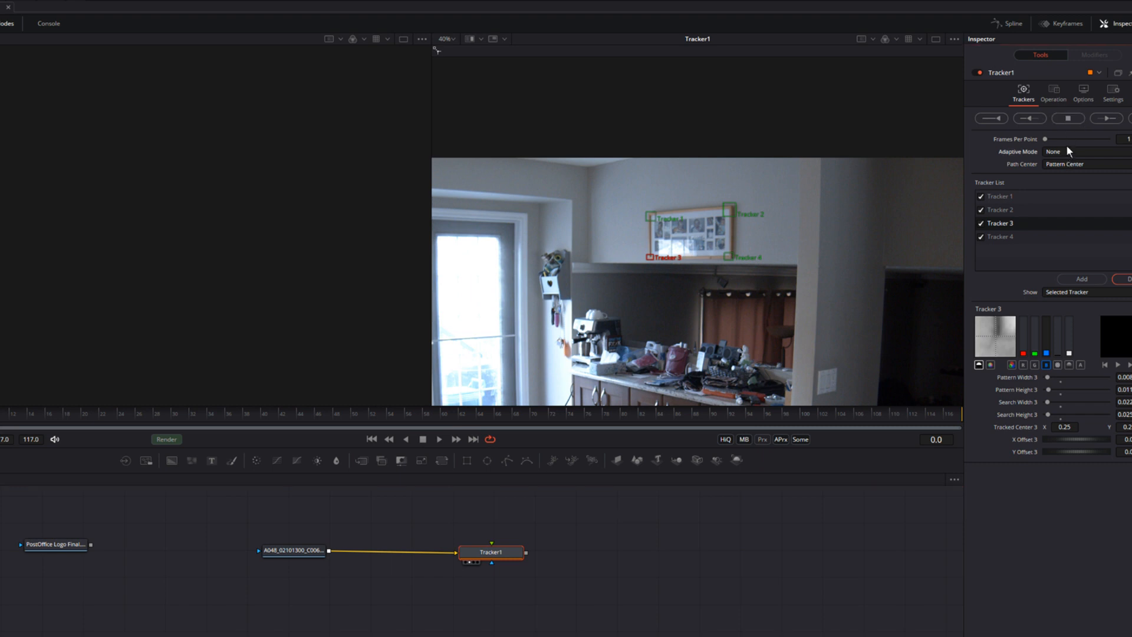
Set the adaptive mode to Every Frame and track all four points forward through the clip.
{"action": "left_click", "coordinate": [1066, 150]}
{"action": "left_click", "coordinate": [1074, 160]}
{"action": "left_click", "coordinate": [1112, 120]}
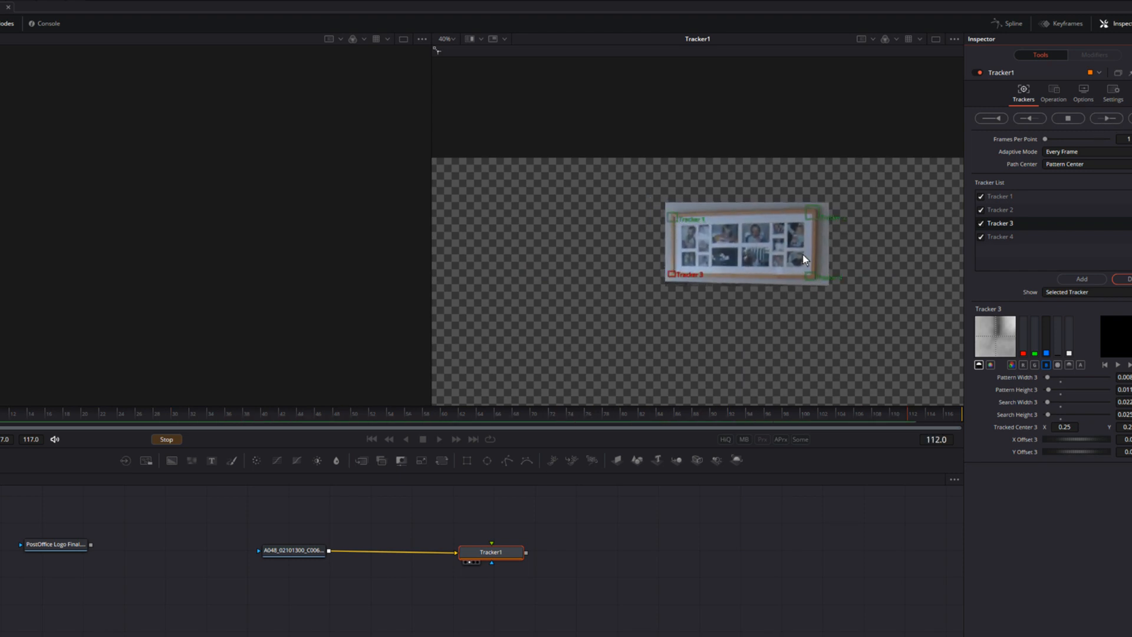
{"action": "left_click", "coordinate": [620, 371]}
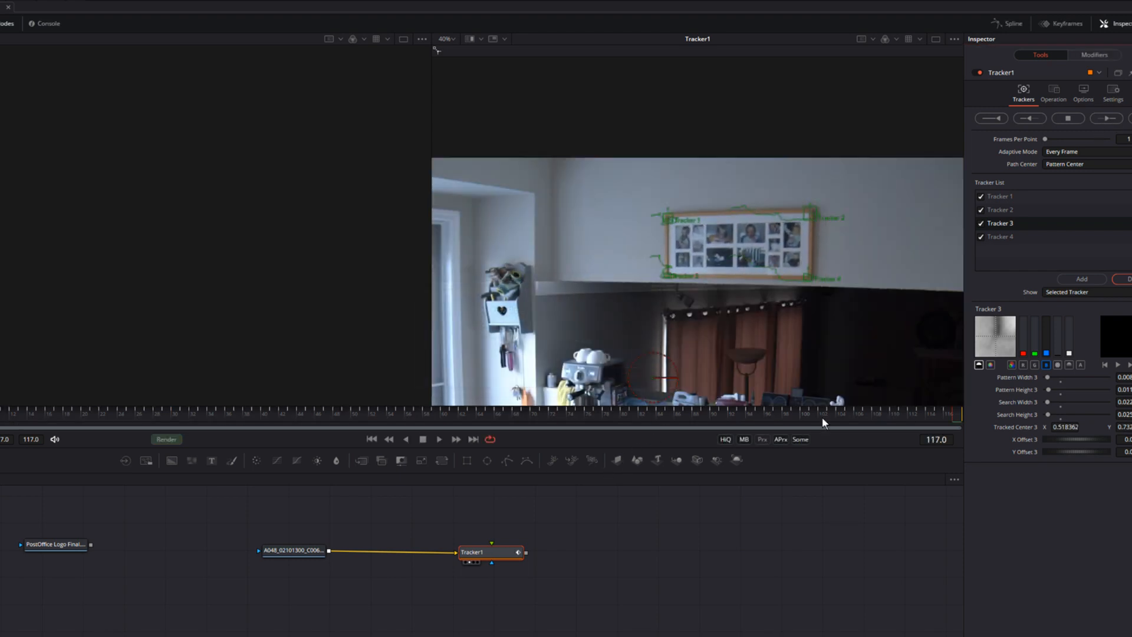
Return to frame 0 and examine the displacement curves of all four trackers in the Spline editor.
{"action": "left_click_drag", "start_coordinate": [950, 415], "coordinate": [126, 487]}
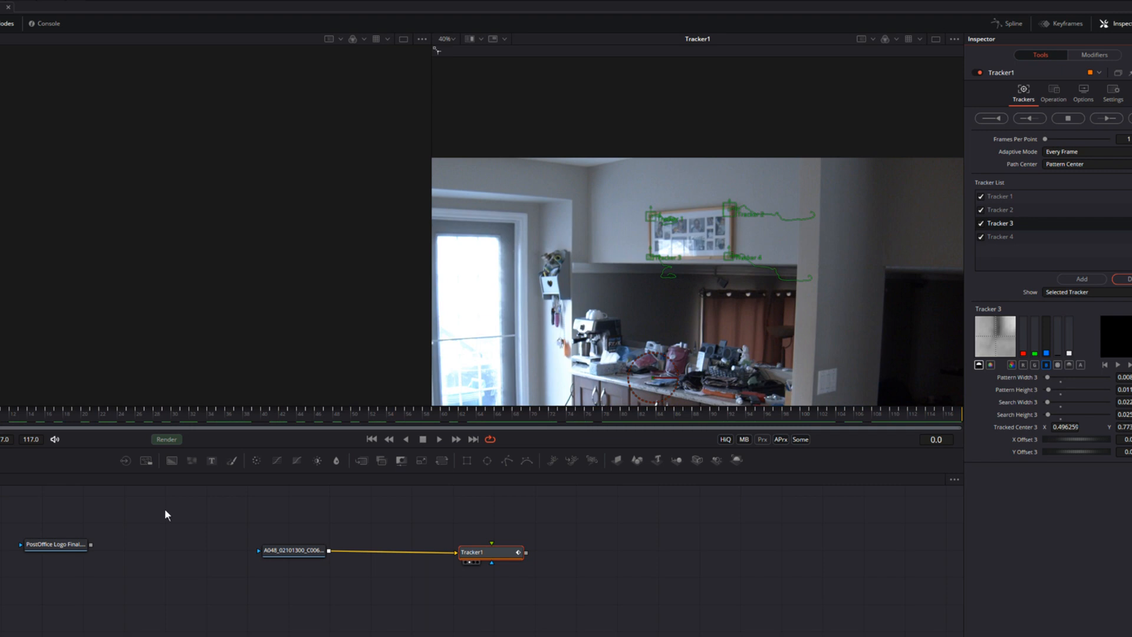
{"action": "left_click", "coordinate": [1019, 26]}
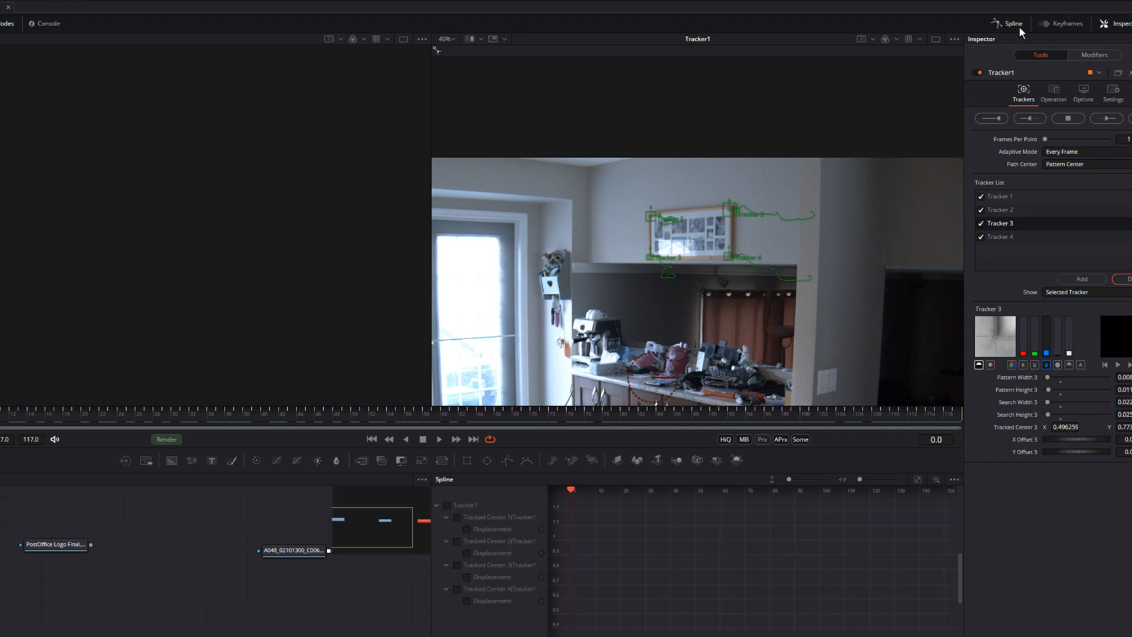
{"action": "left_click", "coordinate": [443, 504]}
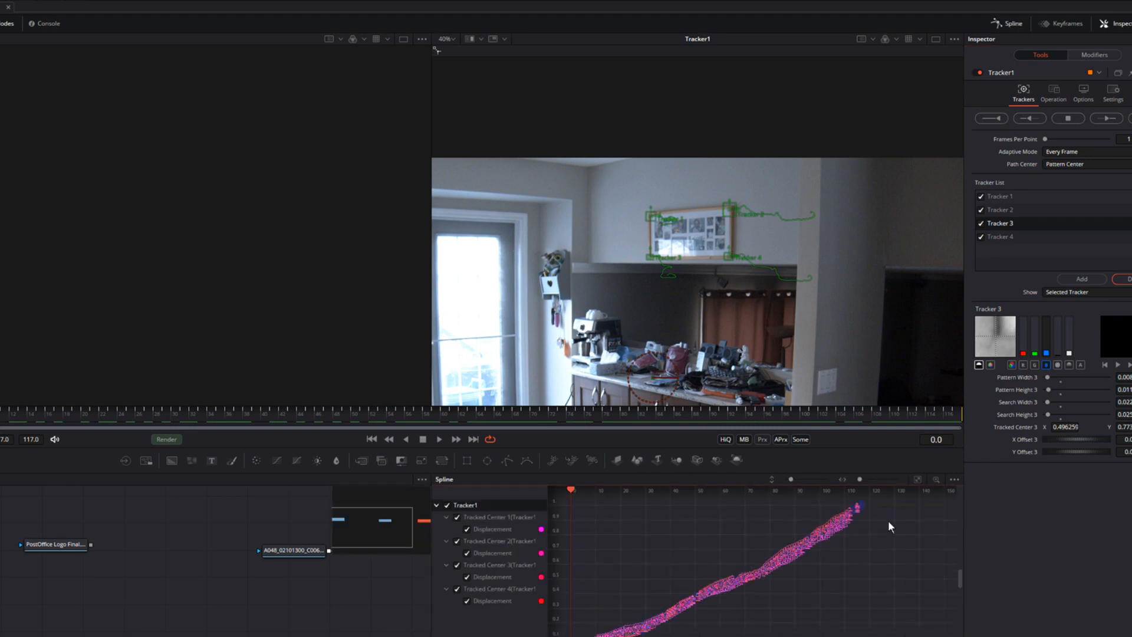
{"action": "left_click_drag", "start_coordinate": [824, 566], "coordinate": [908, 574]}
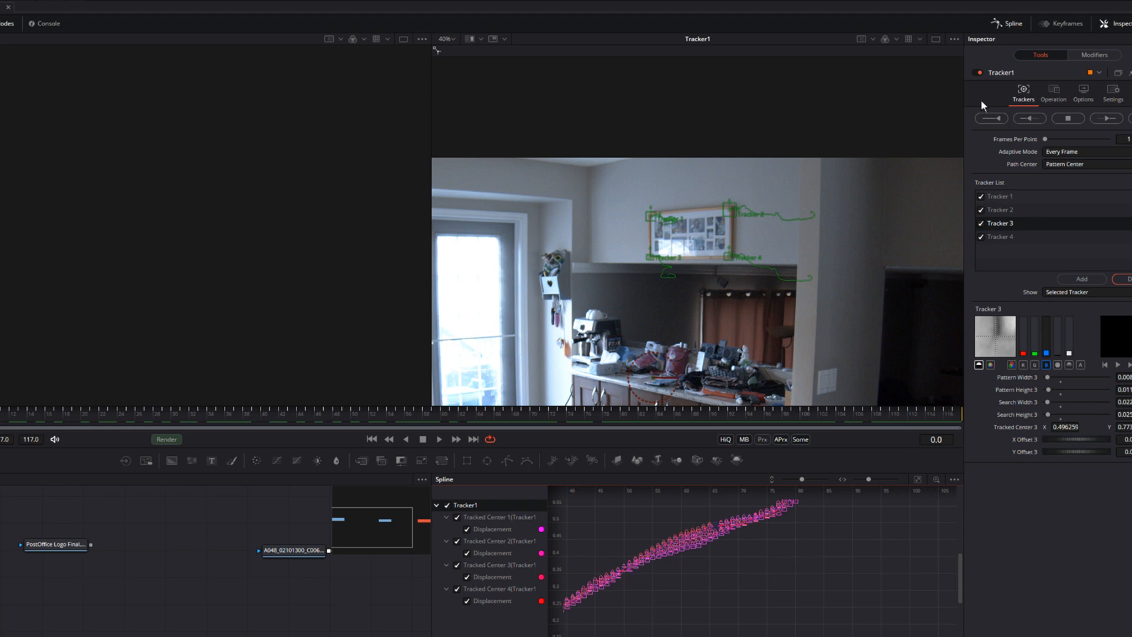
{"action": "left_click", "coordinate": [1008, 23]}
Set the Tracker1 node's operation to Corner Positioning.
{"action": "scroll", "coordinate": [663, 317], "scroll_direction": "down", "scroll_amount": 4}
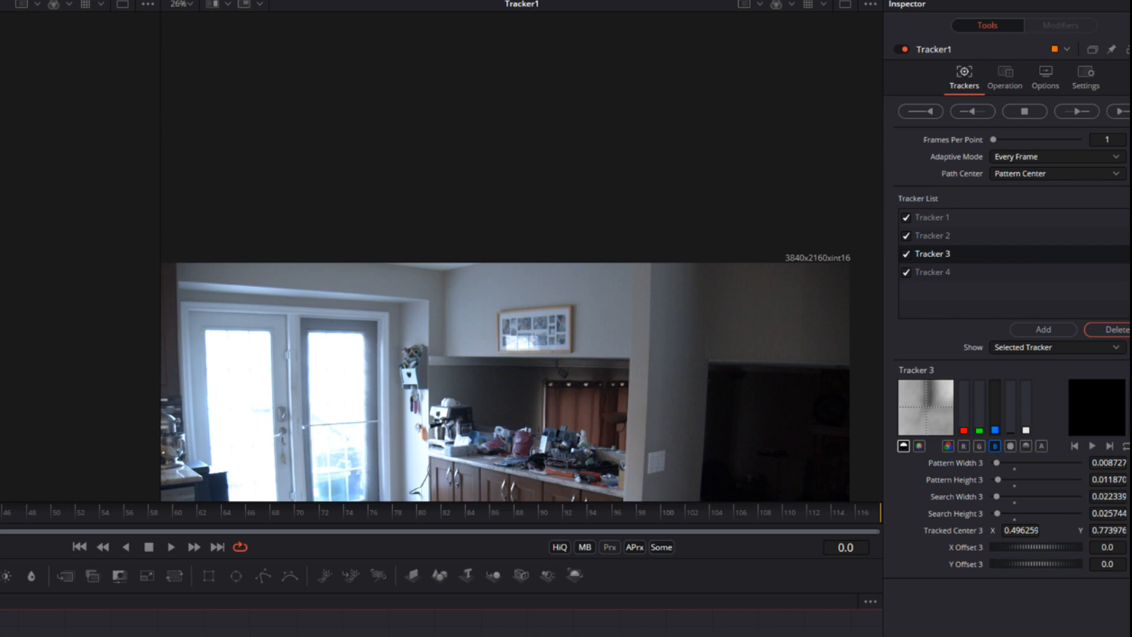
{"action": "left_click", "coordinate": [1006, 80]}
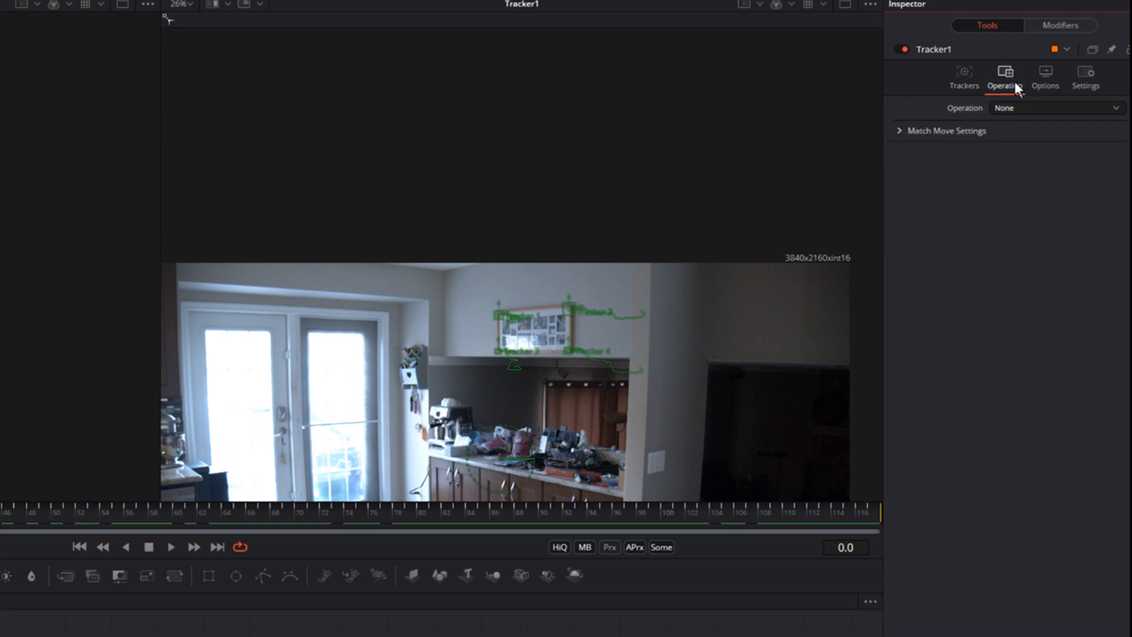
{"action": "left_click", "coordinate": [1031, 108]}
{"action": "left_click", "coordinate": [1033, 137]}
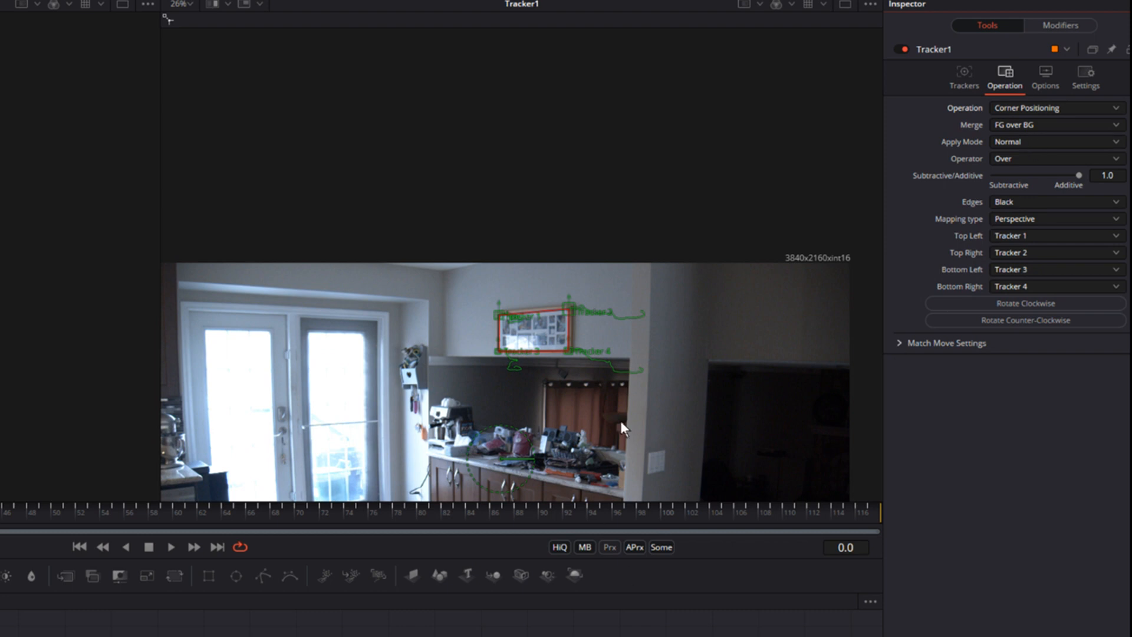
Add a Background node and merge the PostOffice logo over it with a Merge node.
{"action": "scroll", "coordinate": [841, 360], "scroll_direction": "up", "scroll_amount": 10}
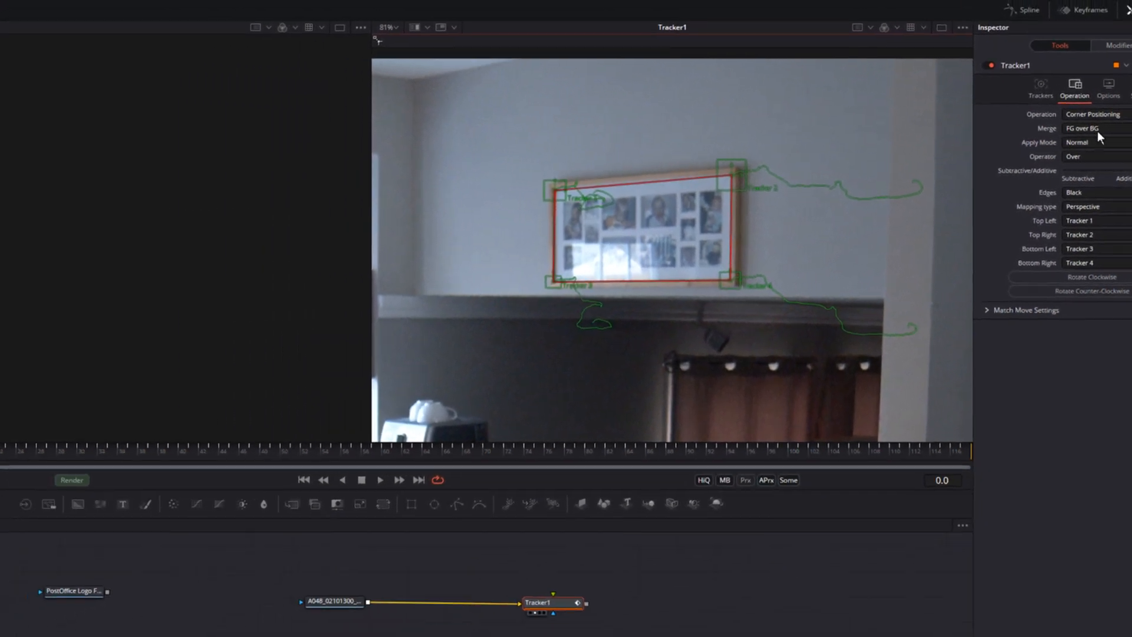
{"action": "left_click_drag", "start_coordinate": [397, 265], "coordinate": [385, 269]}
{"action": "scroll", "coordinate": [335, 268], "scroll_direction": "down", "scroll_amount": 3}
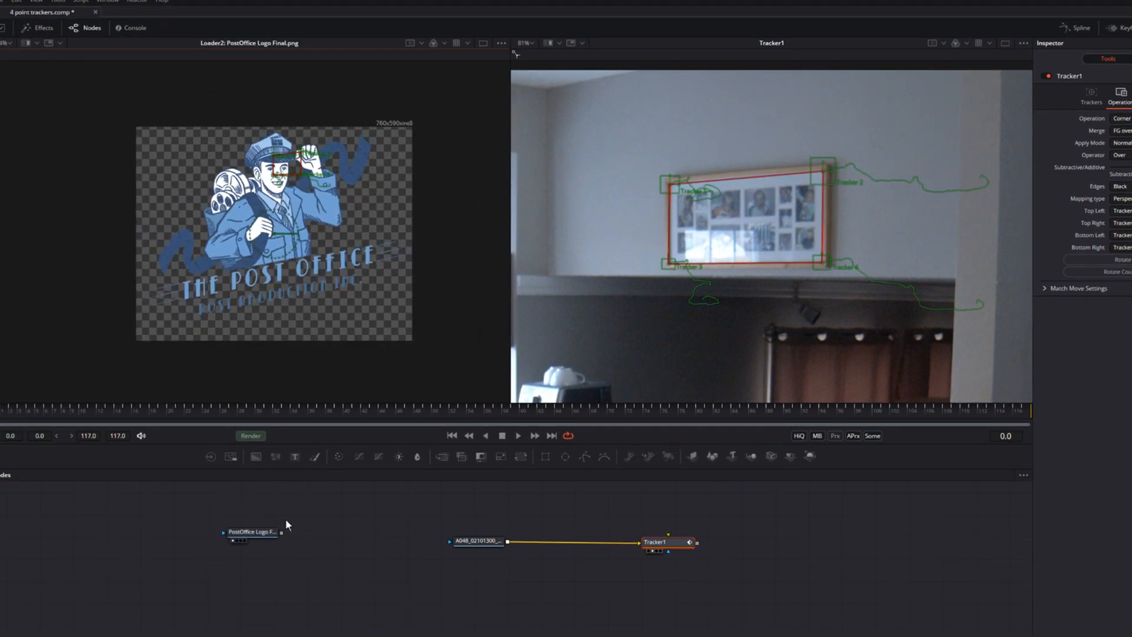
{"action": "left_click", "coordinate": [255, 533]}
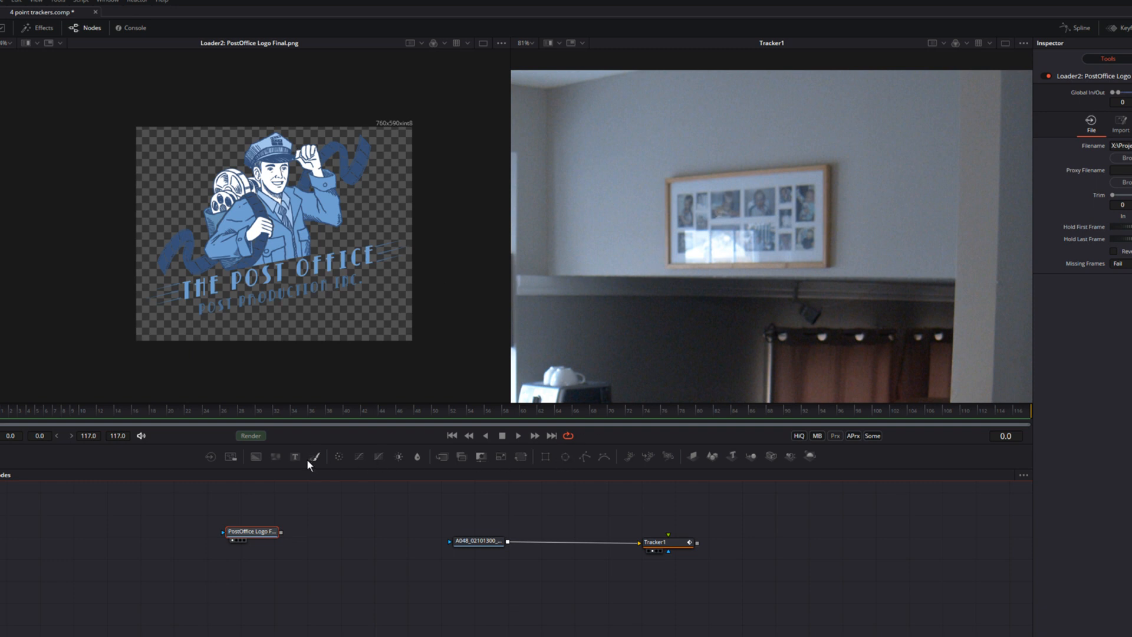
{"action": "left_click", "coordinate": [259, 578]}
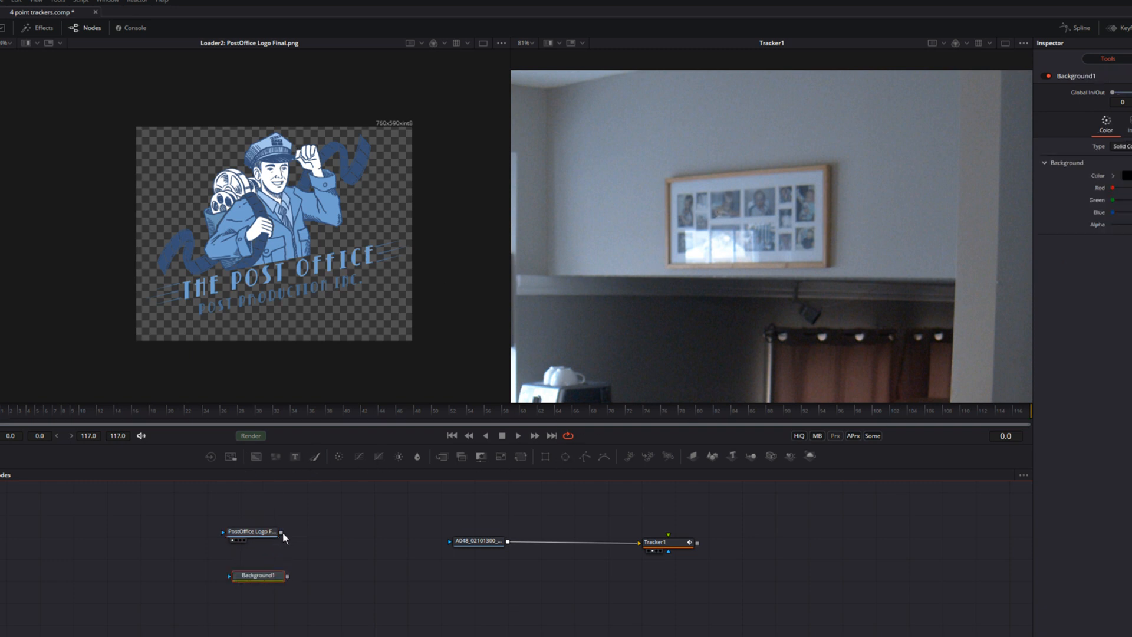
{"action": "left_click_drag", "start_coordinate": [293, 574], "coordinate": [286, 578]}
{"action": "left_click_drag", "start_coordinate": [282, 533], "coordinate": [731, 277]}
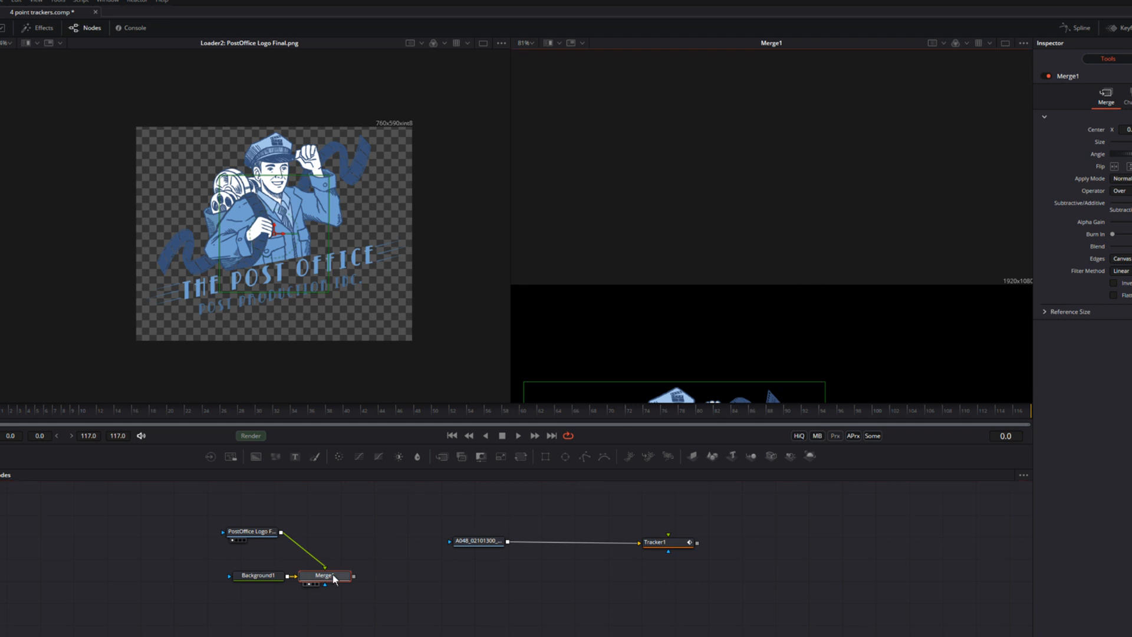
Connect Merge1's output to Tracker1's foreground input and line up the logo and Background1 nodes beside each other.
{"action": "key", "text": "1"}
{"action": "left_click_drag", "start_coordinate": [484, 542], "coordinate": [632, 359]}
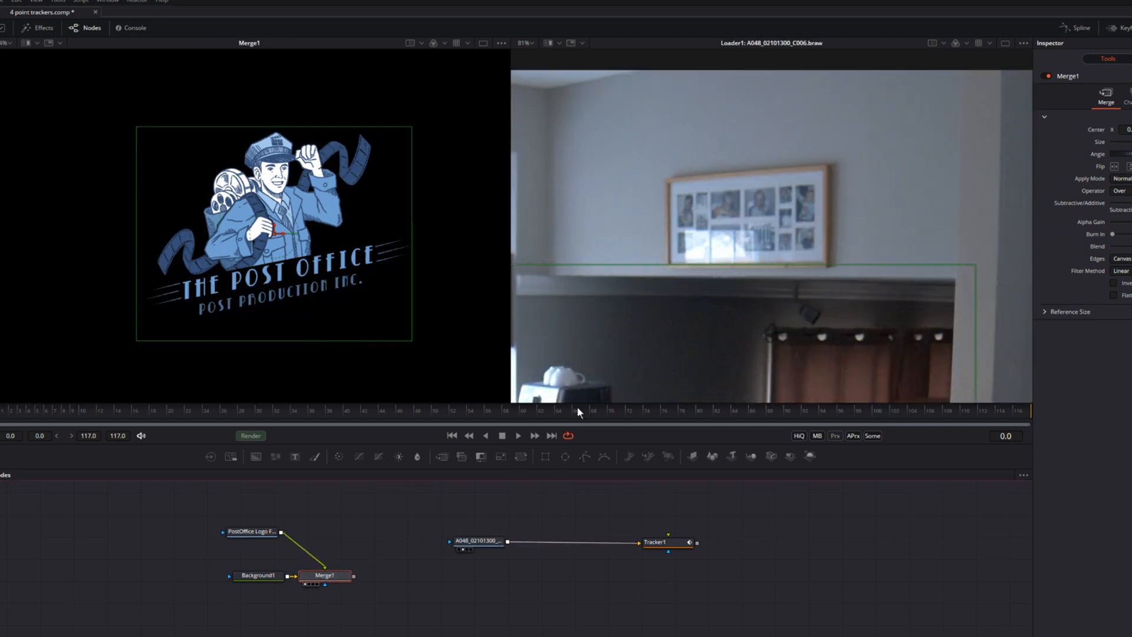
{"action": "left_click_drag", "start_coordinate": [357, 572], "coordinate": [669, 535]}
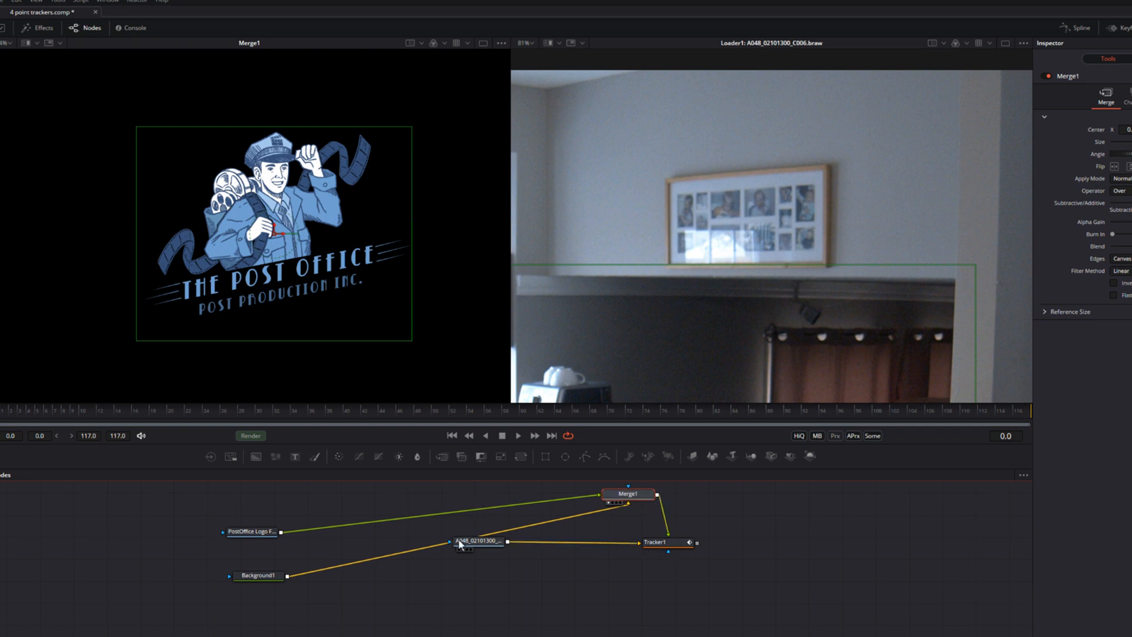
{"action": "left_click_drag", "start_coordinate": [263, 532], "coordinate": [271, 513]}
{"action": "left_click_drag", "start_coordinate": [282, 575], "coordinate": [284, 537]}
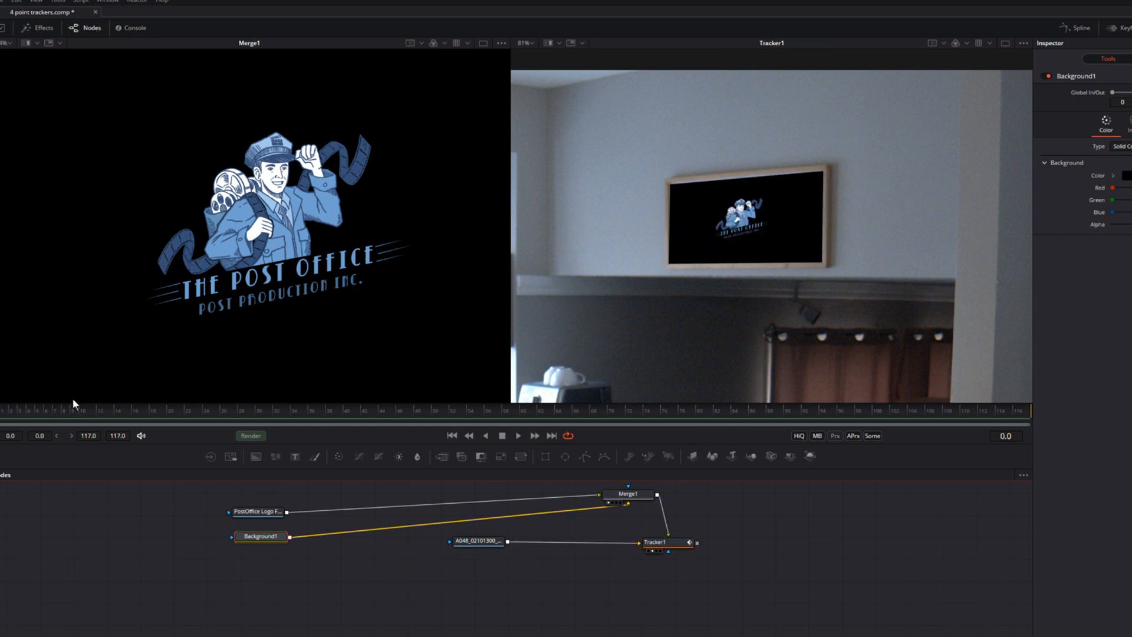
Sample the picture's pale matting from the source clip as Background1's color, about red 0.533, green 0.603, blue 0.689, and view Tracker1.
{"action": "left_click", "coordinate": [734, 184]}
{"action": "scroll", "coordinate": [736, 183], "scroll_direction": "up", "scroll_amount": 5}
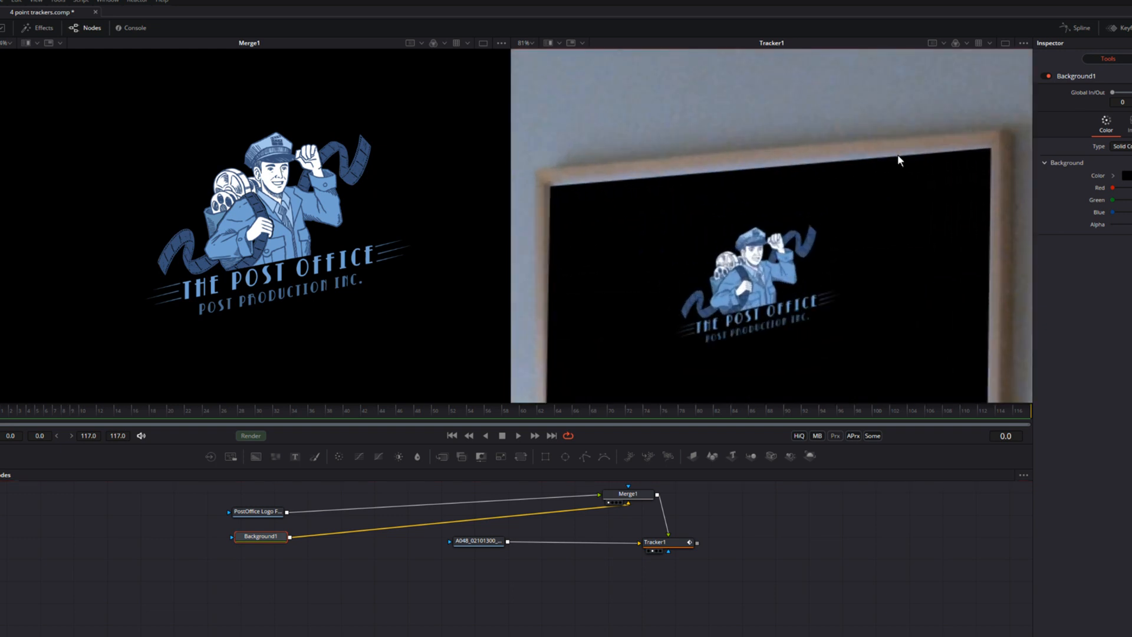
{"action": "scroll", "coordinate": [765, 177], "scroll_direction": "down", "scroll_amount": 3}
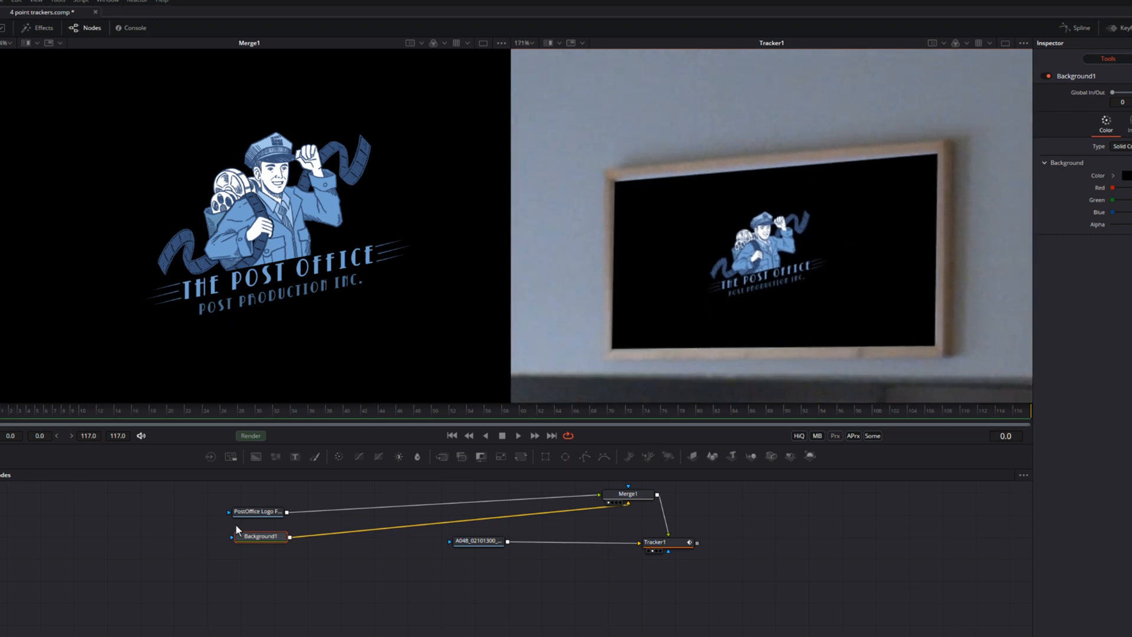
{"action": "left_click_drag", "start_coordinate": [479, 543], "coordinate": [638, 320]}
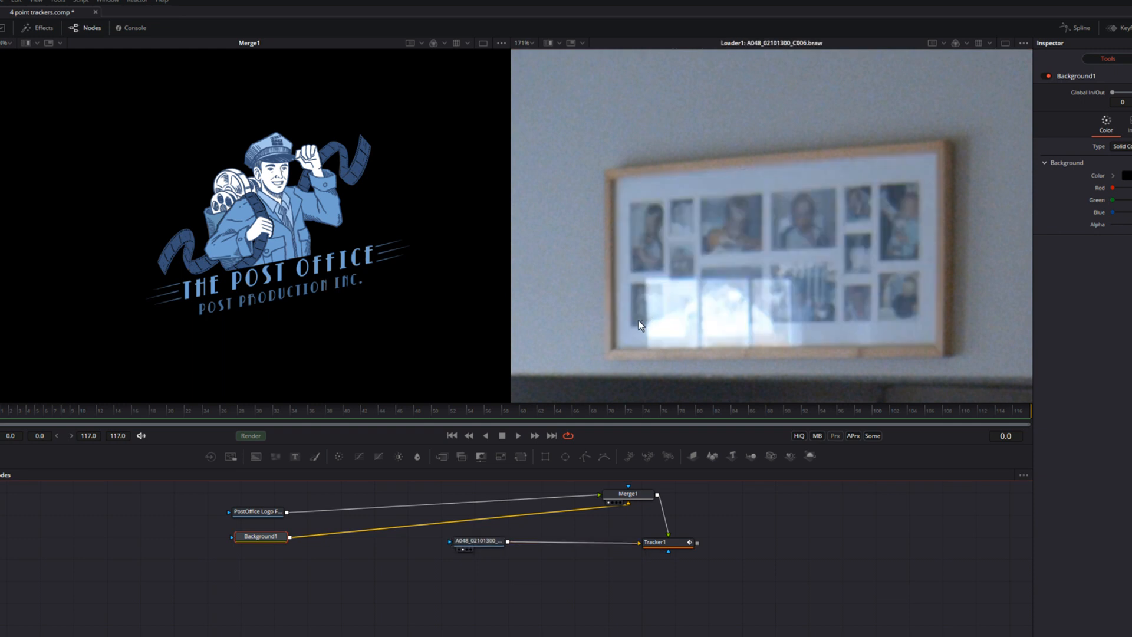
{"action": "left_click_drag", "start_coordinate": [262, 536], "coordinate": [431, 284]}
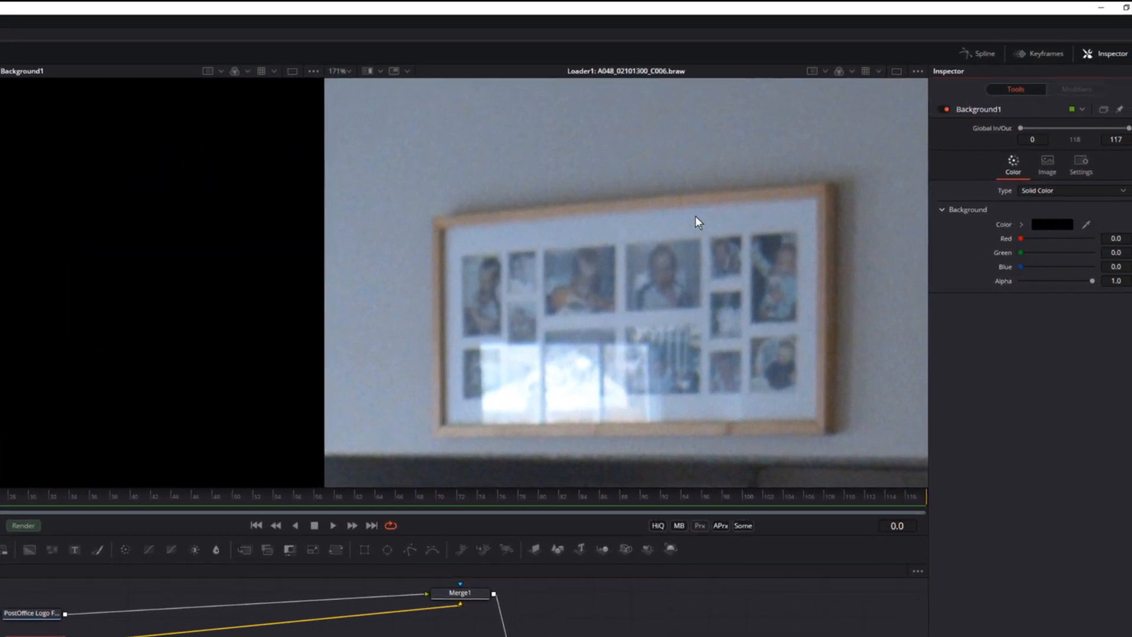
{"action": "left_click", "coordinate": [1051, 225]}
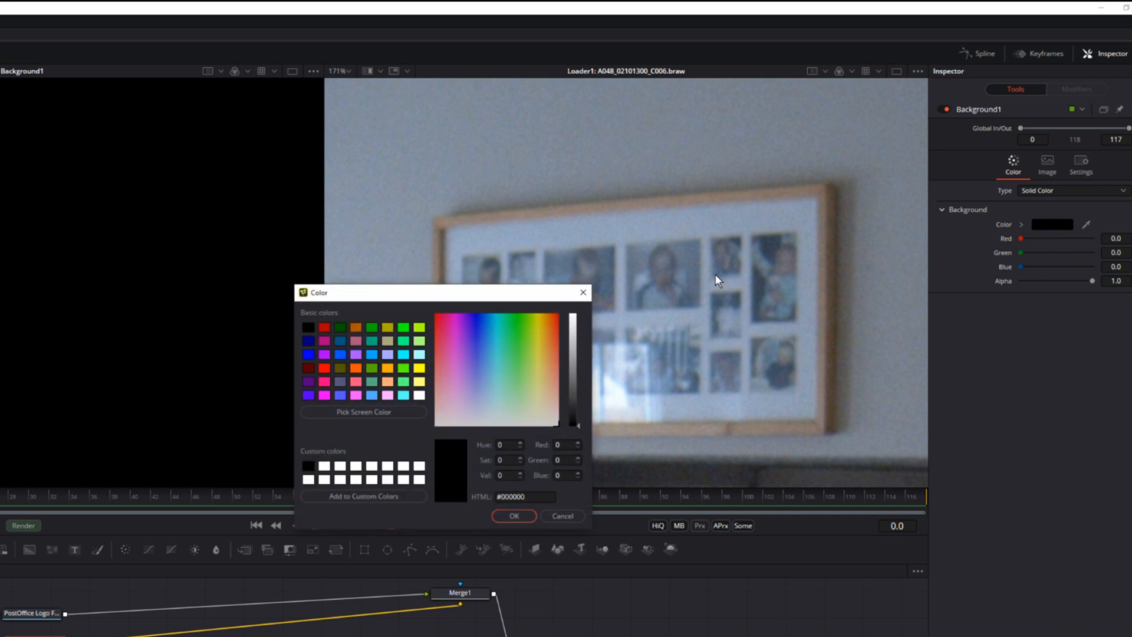
{"action": "left_click", "coordinate": [563, 516]}
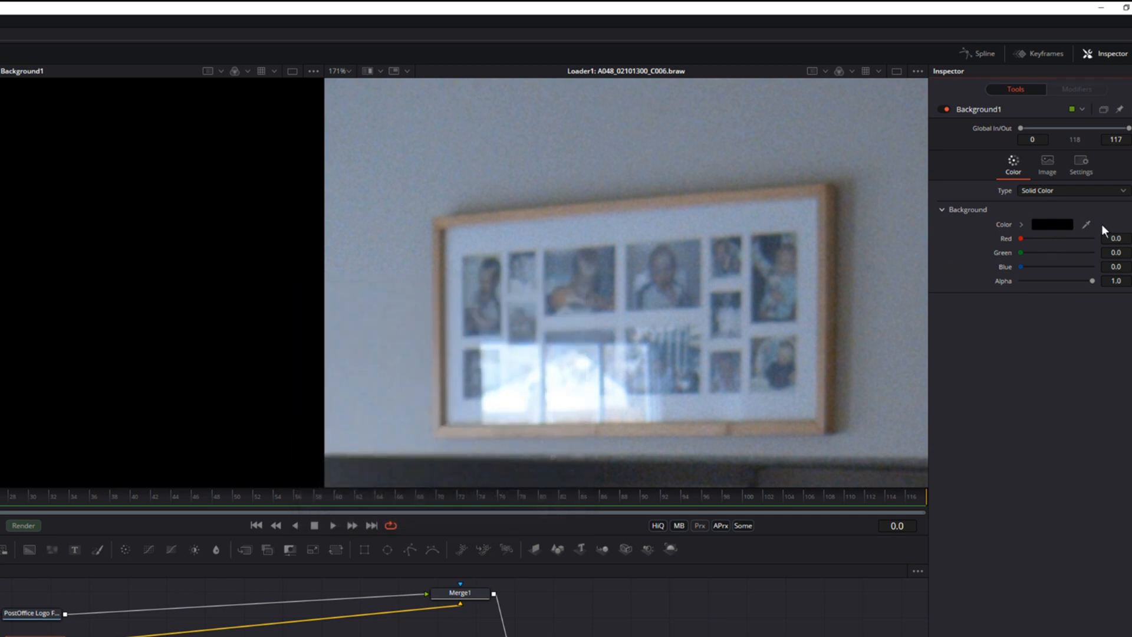
{"action": "left_click_drag", "start_coordinate": [1086, 225], "coordinate": [705, 209]}
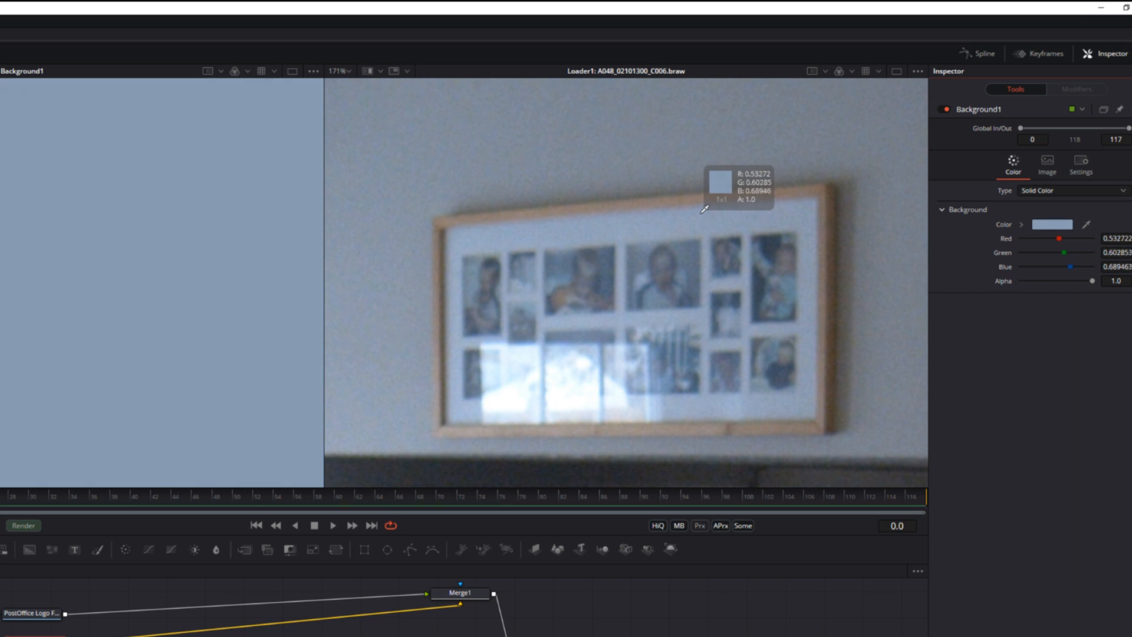
{"action": "left_click_drag", "start_coordinate": [705, 209], "coordinate": [702, 214]}
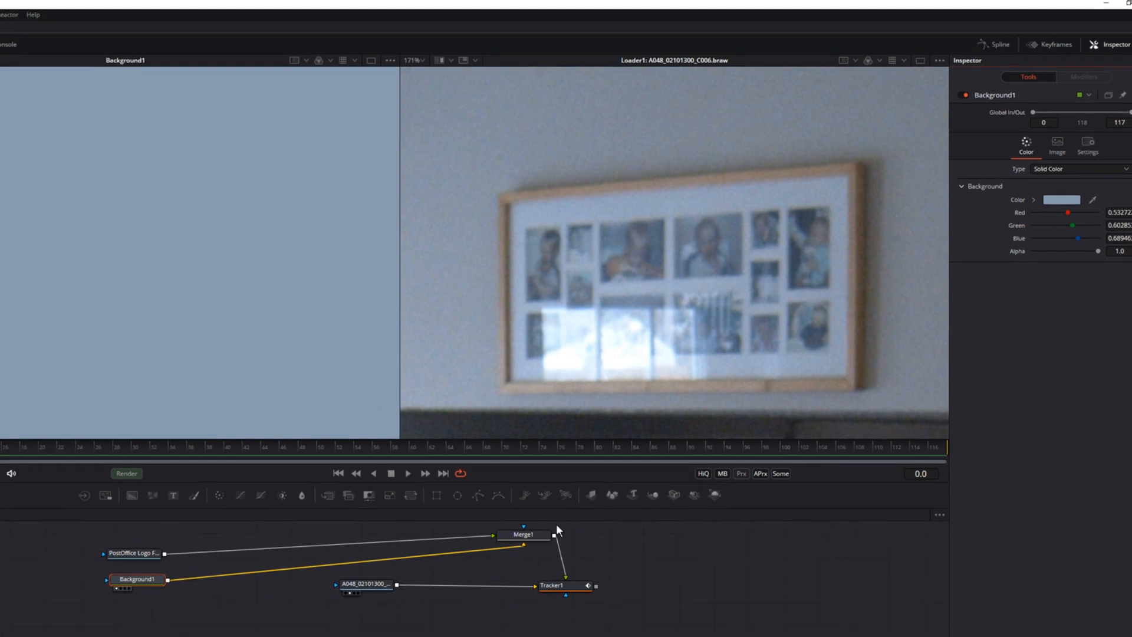
{"action": "left_click_drag", "start_coordinate": [570, 586], "coordinate": [688, 271]}
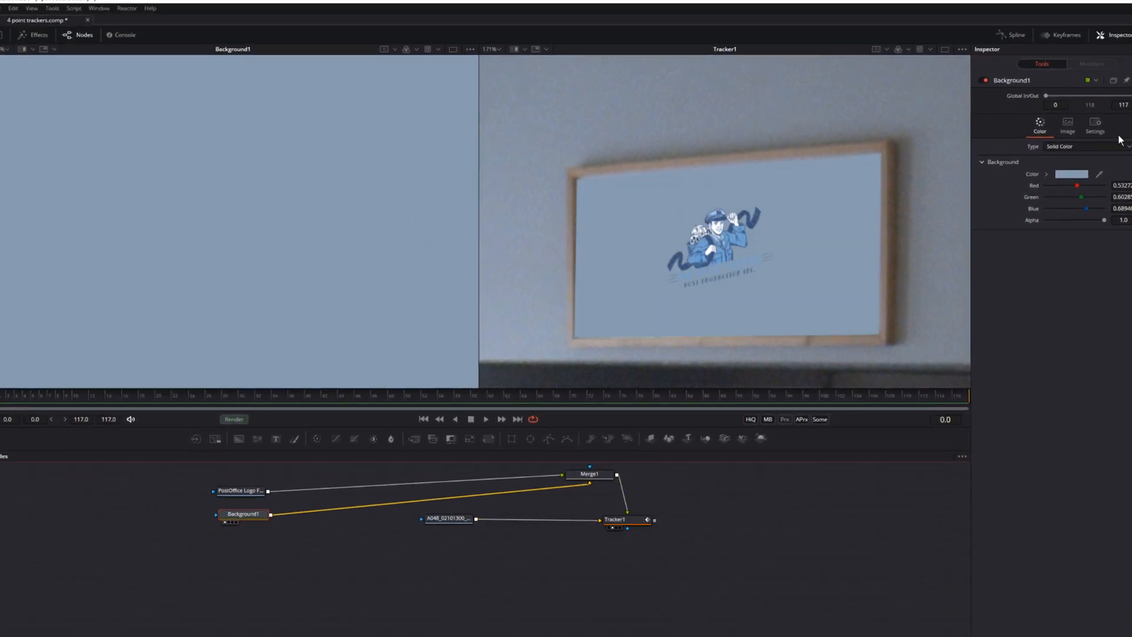
Add a Transform node after the PostOffice logo and enlarge the logo to a size of about 1.84.
{"action": "left_click", "coordinate": [1073, 121]}
{"action": "left_click", "coordinate": [1040, 125]}
{"action": "scroll", "coordinate": [831, 238], "scroll_direction": "down", "scroll_amount": 3}
{"action": "scroll", "coordinate": [737, 307], "scroll_direction": "down", "scroll_amount": 5}
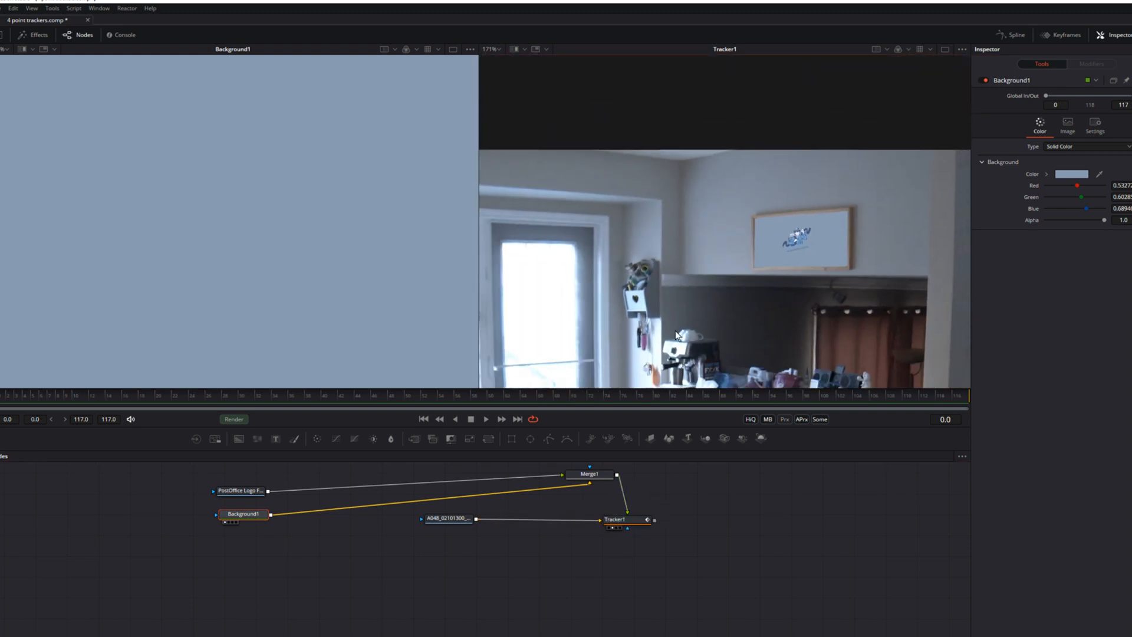
{"action": "left_click", "coordinate": [249, 492]}
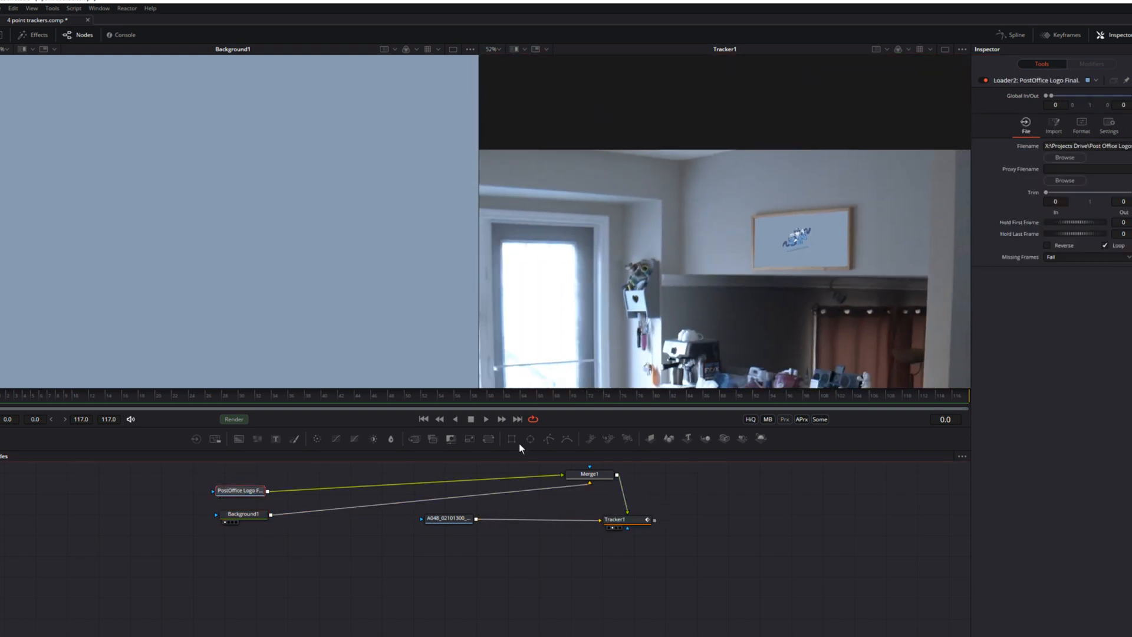
{"action": "left_click", "coordinate": [488, 439]}
{"action": "left_click_drag", "start_coordinate": [939, 267], "coordinate": [1092, 204]}
{"action": "scroll", "coordinate": [821, 275], "scroll_direction": "down", "scroll_amount": 5}
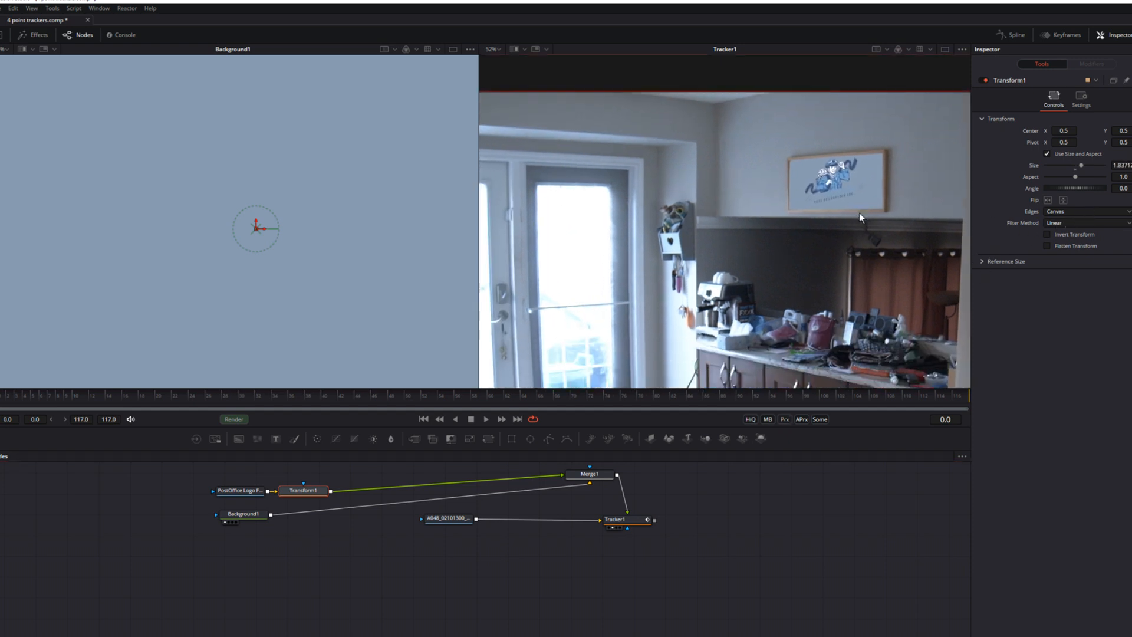
Lower the logo in Transform1 to a center Y of about 0.402 and increase its size to about 2.0.
{"action": "left_click_drag", "start_coordinate": [738, 317], "coordinate": [730, 281]}
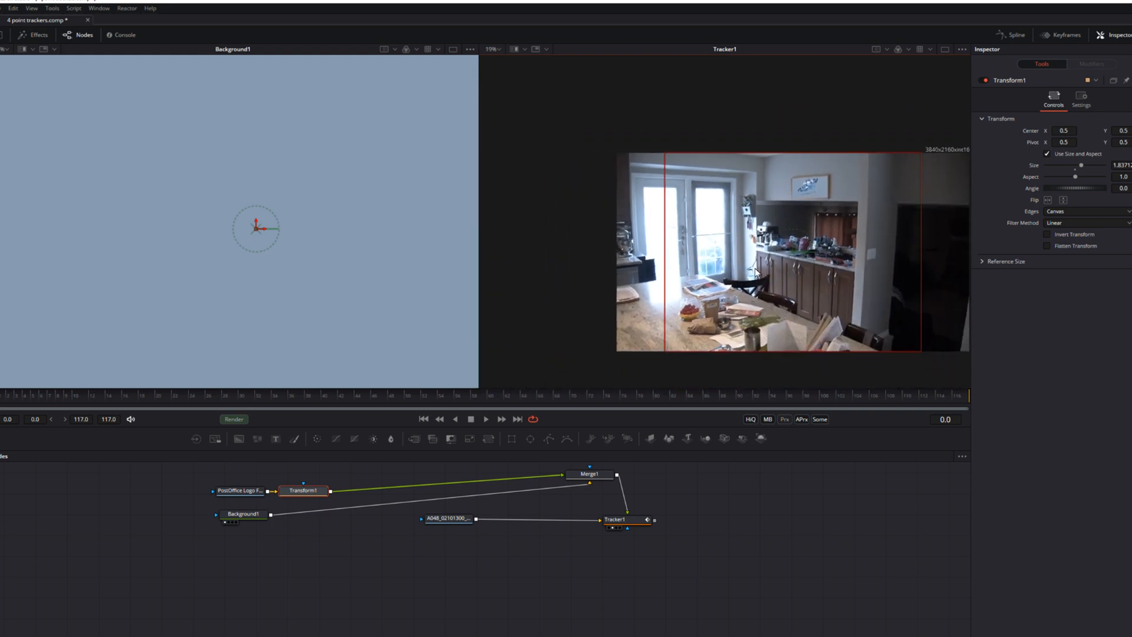
{"action": "left_click_drag", "start_coordinate": [793, 244], "coordinate": [789, 255]}
{"action": "left_click_drag", "start_coordinate": [921, 167], "coordinate": [933, 157]}
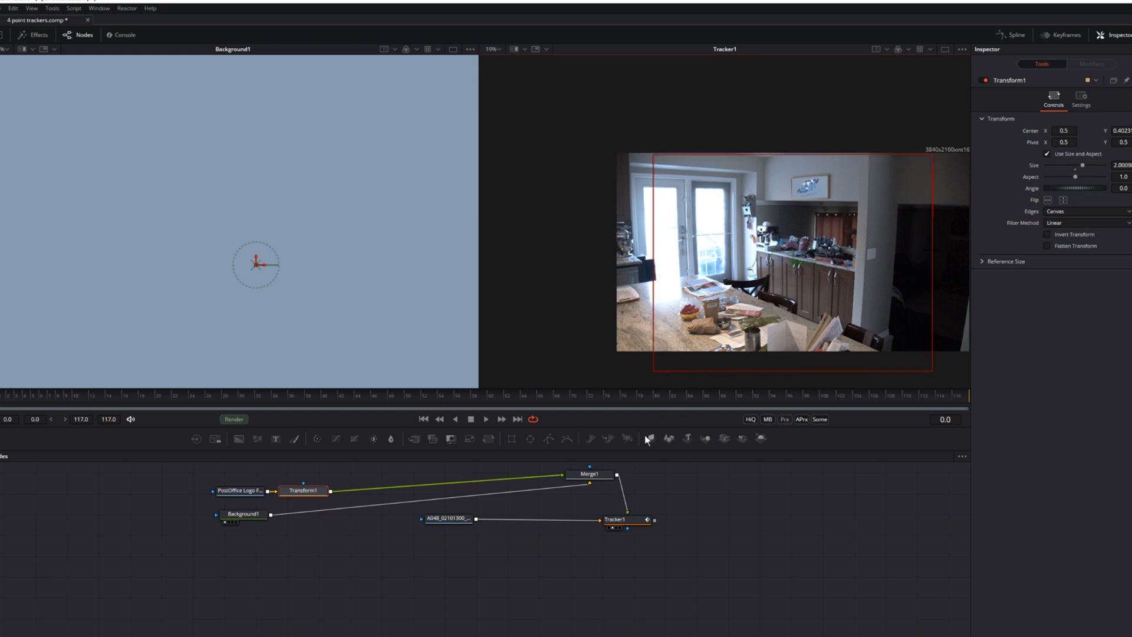
Insert a Color Corrector node after Transform1 and reduce its saturation to 0.72.
{"action": "left_click_drag", "start_coordinate": [292, 484], "coordinate": [324, 483]}
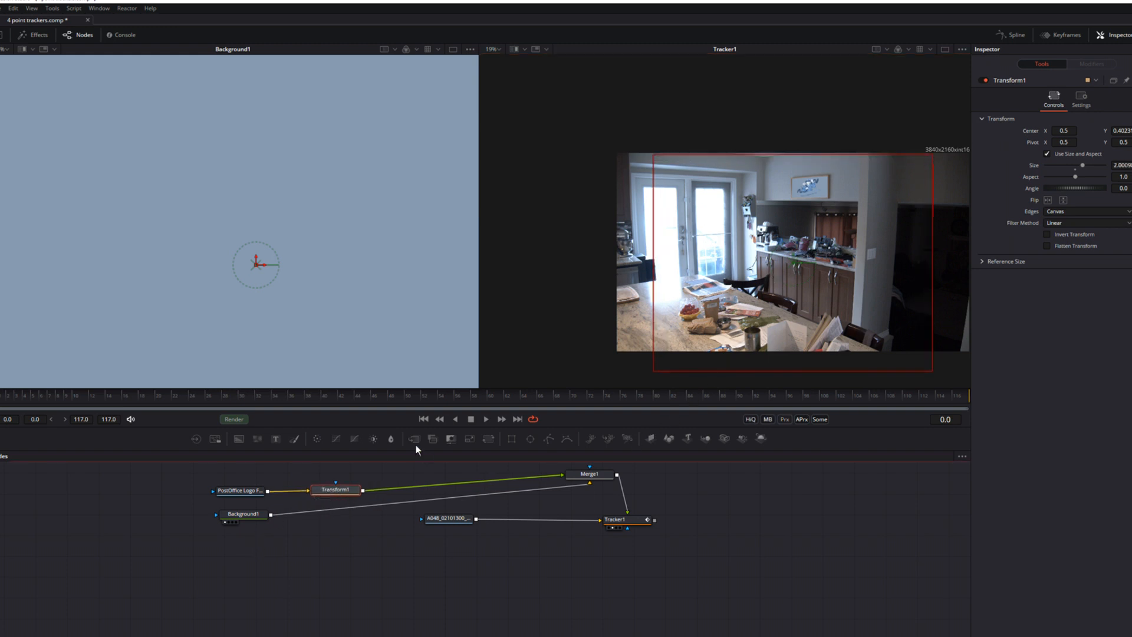
{"action": "left_click", "coordinate": [316, 440]}
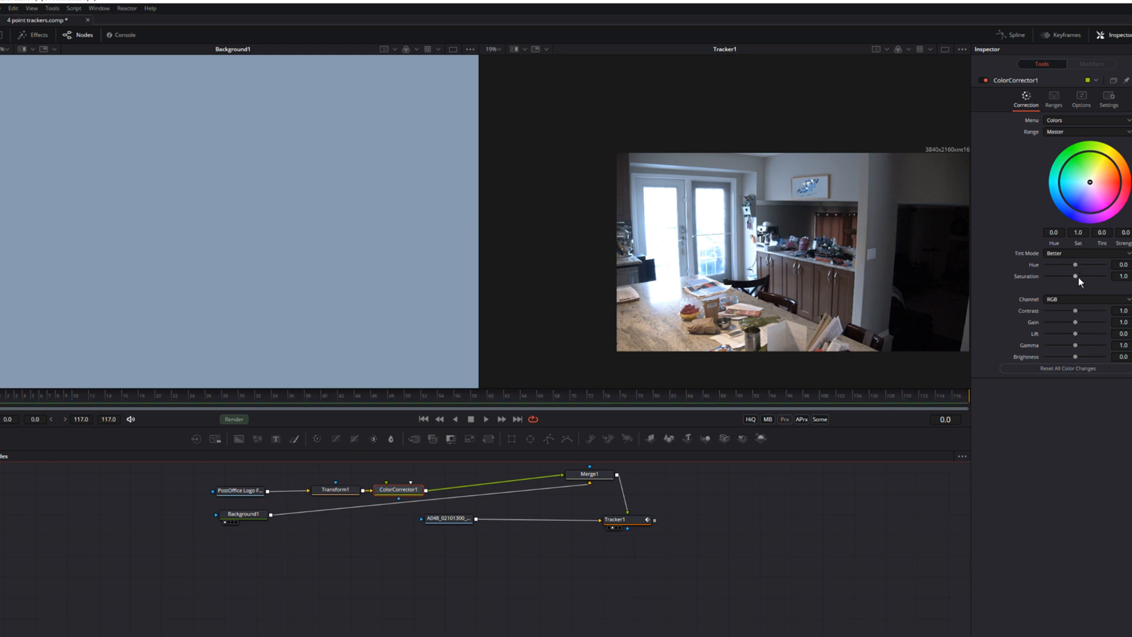
{"action": "mouse_move", "coordinate": [1077, 274]}
{"action": "left_mouse_down"}
{"action": "mouse_move", "coordinate": [1053, 284]}
{"action": "mouse_move", "coordinate": [1067, 285]}
{"action": "left_mouse_up"}
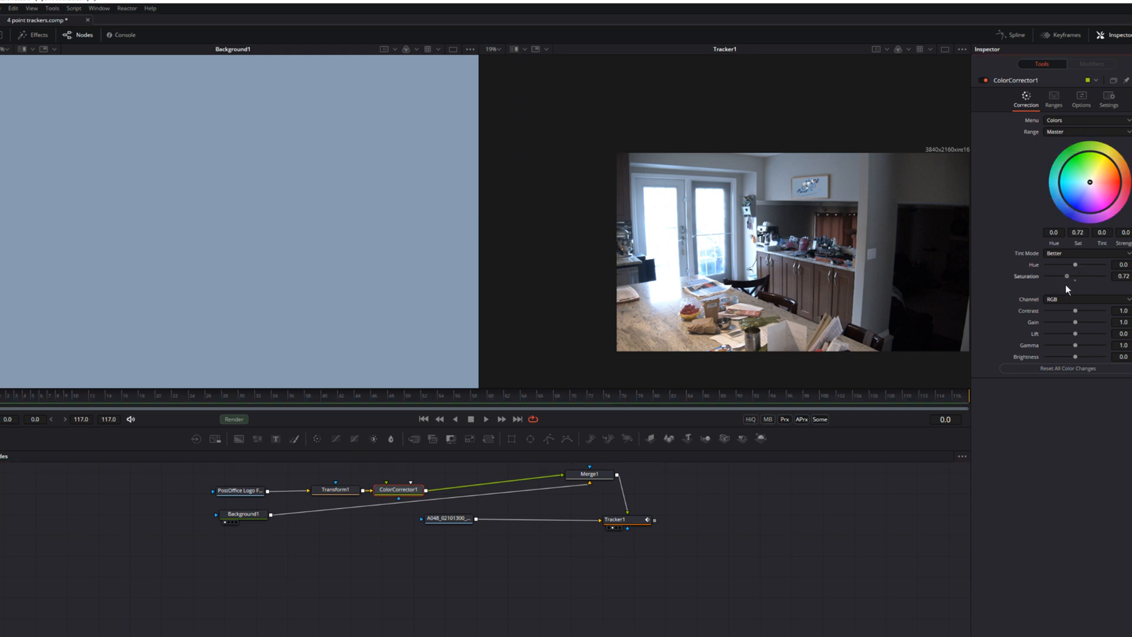
Add a Blur node to the logo branch and place it directly between the logo and Transform1.
{"action": "left_click_drag", "start_coordinate": [854, 248], "coordinate": [736, 306]}
{"action": "scroll", "coordinate": [736, 305], "scroll_direction": "up", "scroll_amount": 4}
{"action": "scroll", "coordinate": [878, 243], "scroll_direction": "up", "scroll_amount": 5}
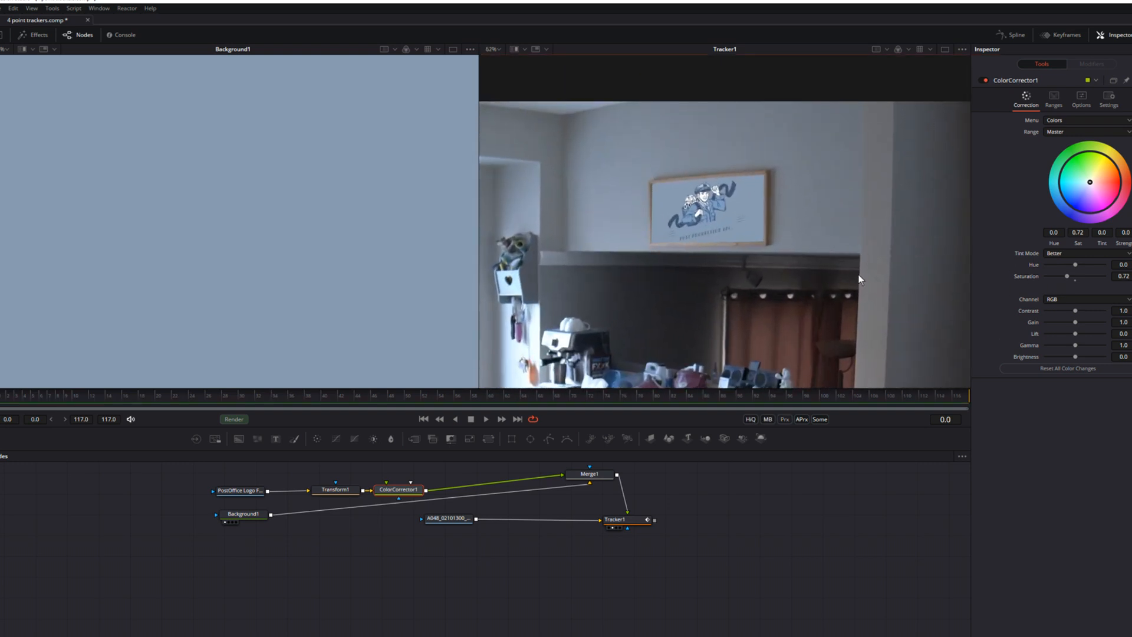
{"action": "left_click", "coordinate": [391, 439]}
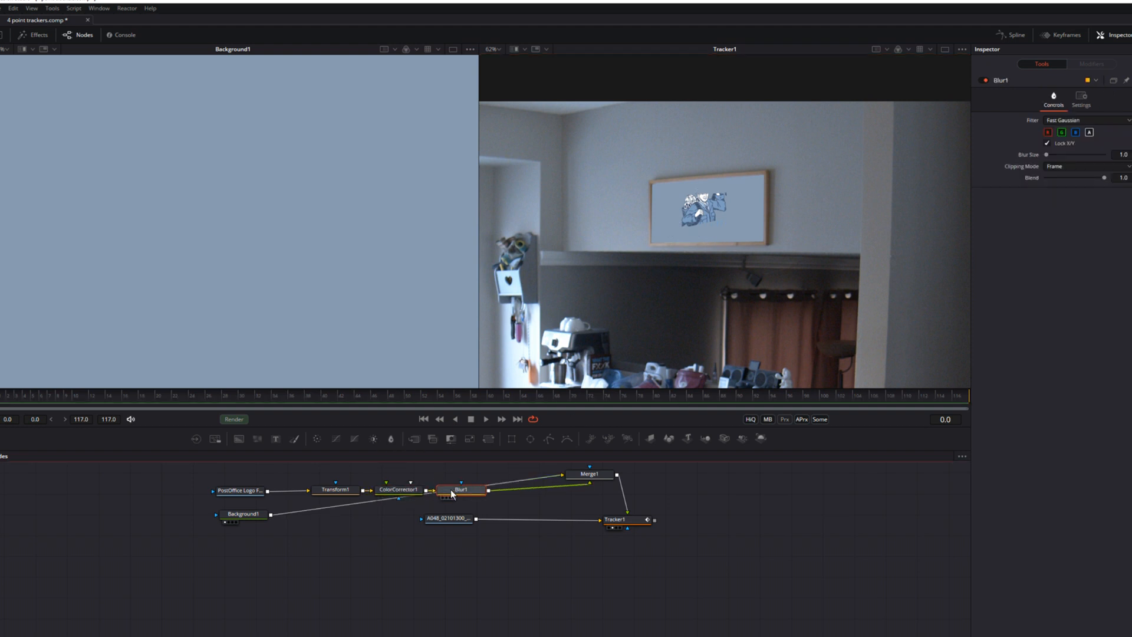
{"action": "left_click_drag", "start_coordinate": [471, 485], "coordinate": [469, 473]}
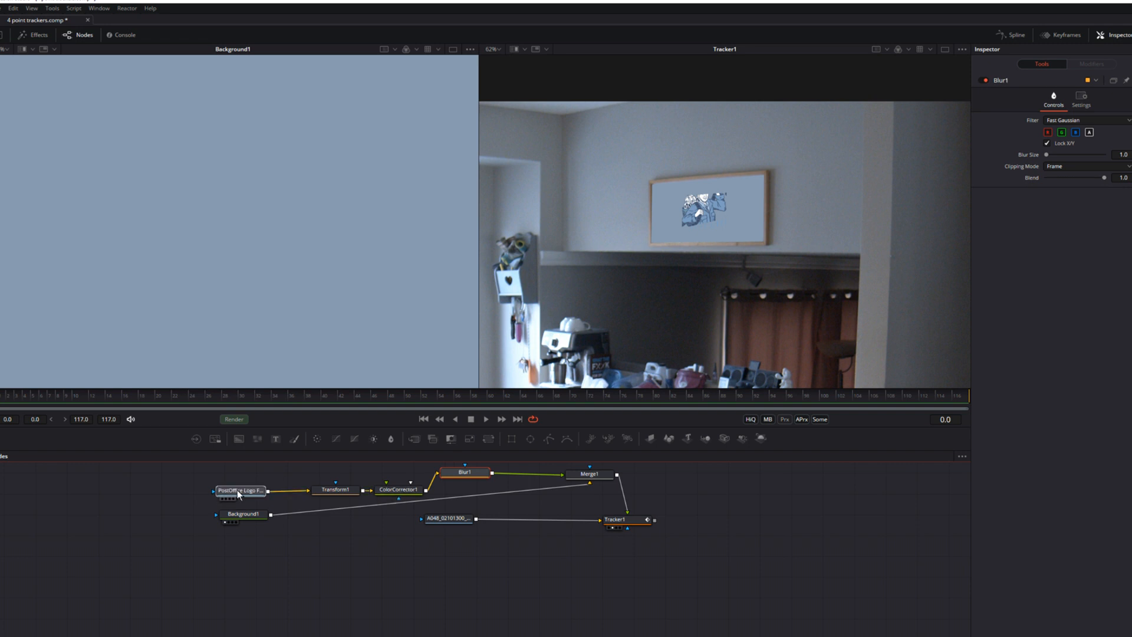
{"action": "left_click_drag", "start_coordinate": [234, 490], "coordinate": [193, 489]}
{"action": "left_click_drag", "start_coordinate": [481, 473], "coordinate": [296, 479]}
Soften the logo with a blur size of about 9.23 and check it up close inside the frame.
{"action": "left_click_drag", "start_coordinate": [1043, 154], "coordinate": [1054, 154]}
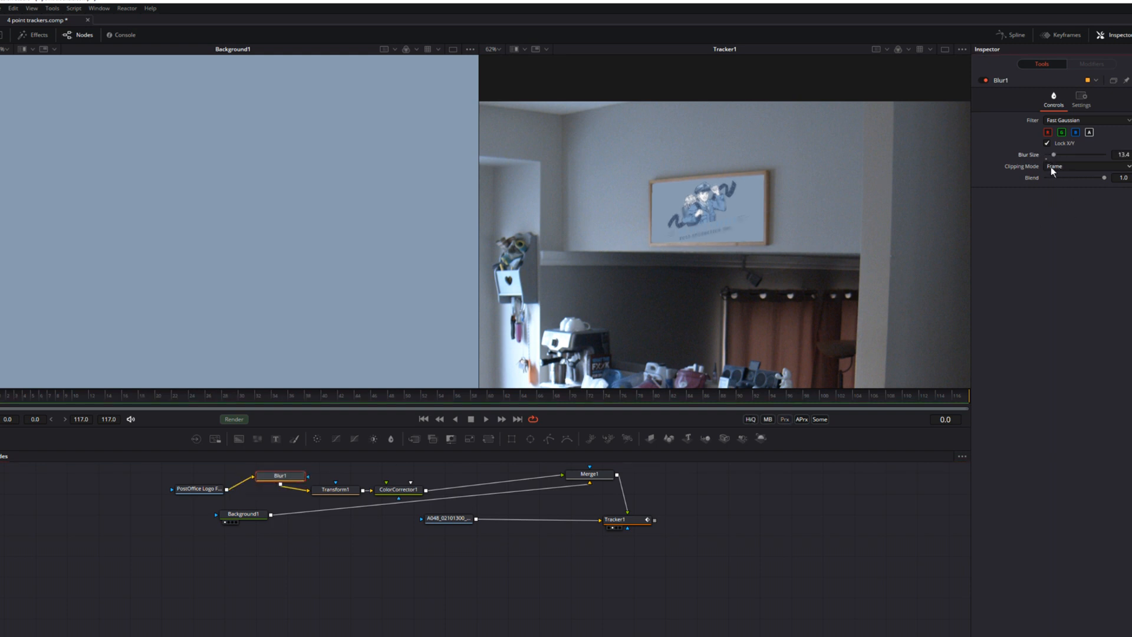
{"action": "left_click_drag", "start_coordinate": [1054, 154], "coordinate": [1031, 161]}
{"action": "scroll", "coordinate": [798, 221], "scroll_direction": "up", "scroll_amount": 5}
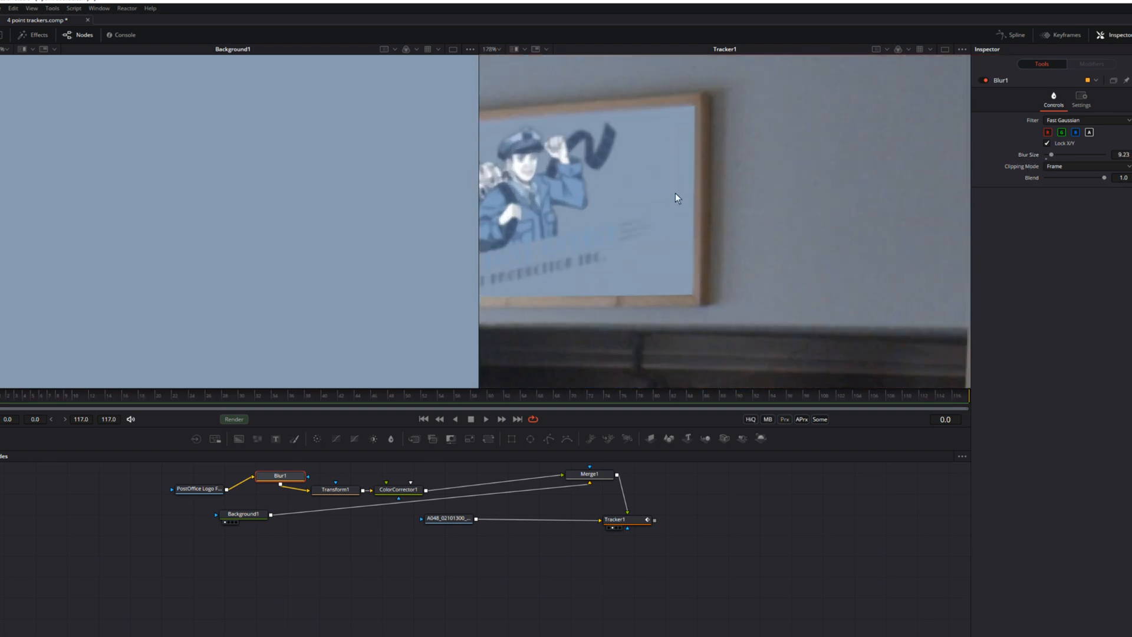
Spread out the logo, Blur1, Transform1 and ColorCorrector1 nodes to open a gap between Blur1 and Transform1.
{"action": "left_click_drag", "start_coordinate": [398, 489], "coordinate": [426, 478]}
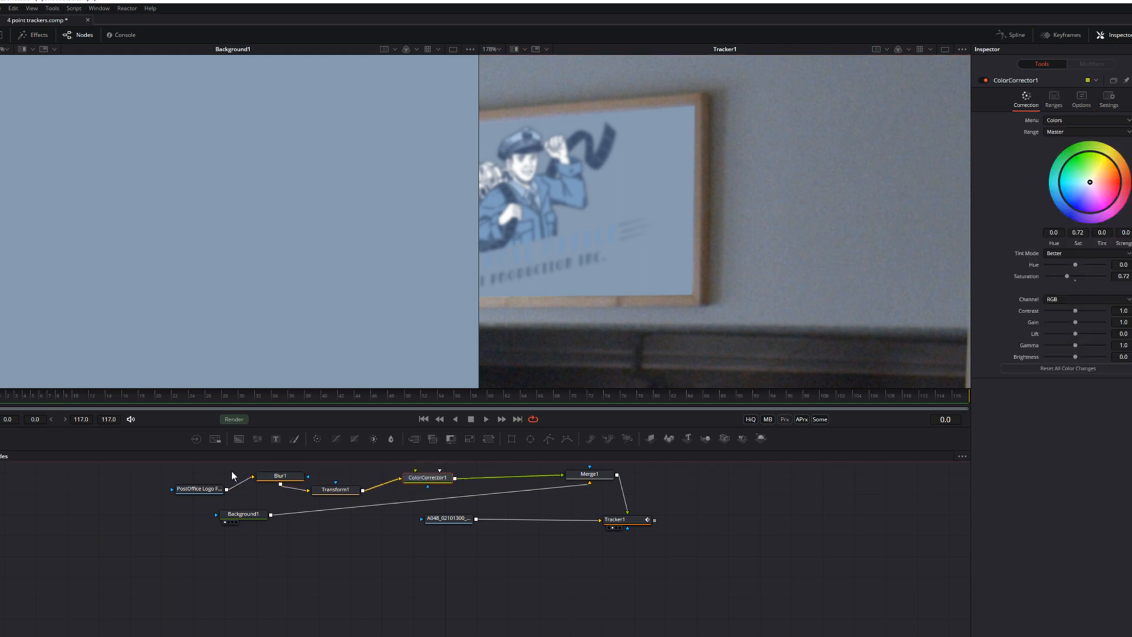
{"action": "left_click_drag", "start_coordinate": [175, 488], "coordinate": [144, 485]}
{"action": "left_click_drag", "start_coordinate": [280, 476], "coordinate": [230, 475]}
{"action": "left_click_drag", "start_coordinate": [335, 490], "coordinate": [361, 478]}
Search the tool list for Grain and insert a Grain node between Blur1 and Transform1.
{"action": "left_click", "coordinate": [242, 475]}
{"action": "key", "text": "shift+space"}
{"action": "type", "text": "tr"}
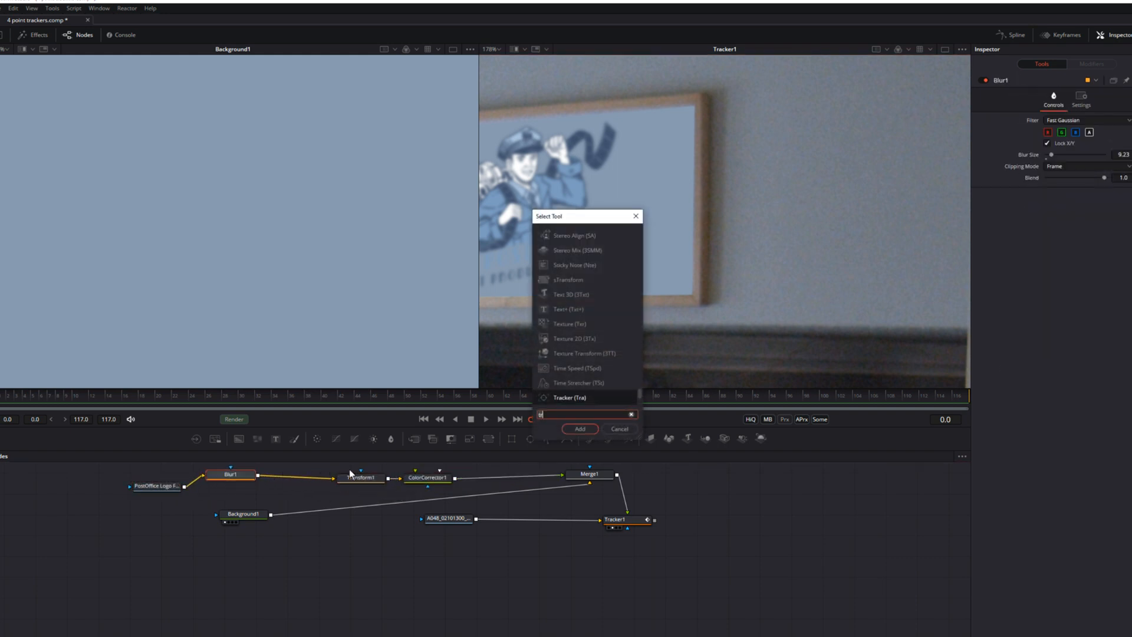
{"action": "key", "text": "BackSpace"}
{"action": "key", "text": "BackSpace"}
{"action": "type", "text": "GRA"}
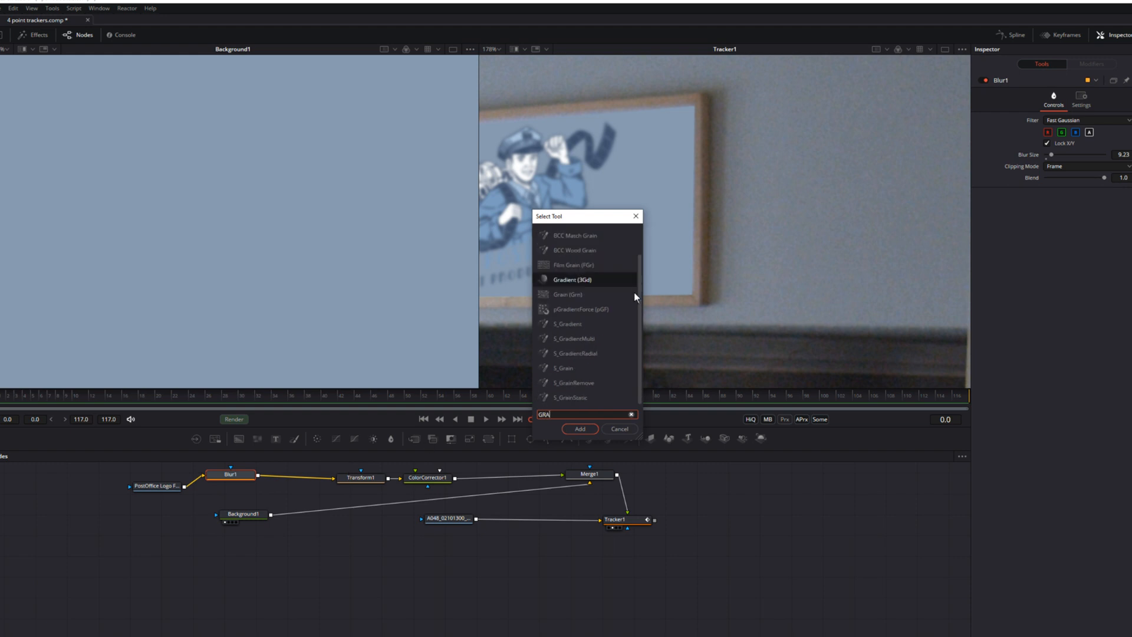
{"action": "type", "text": "in"}
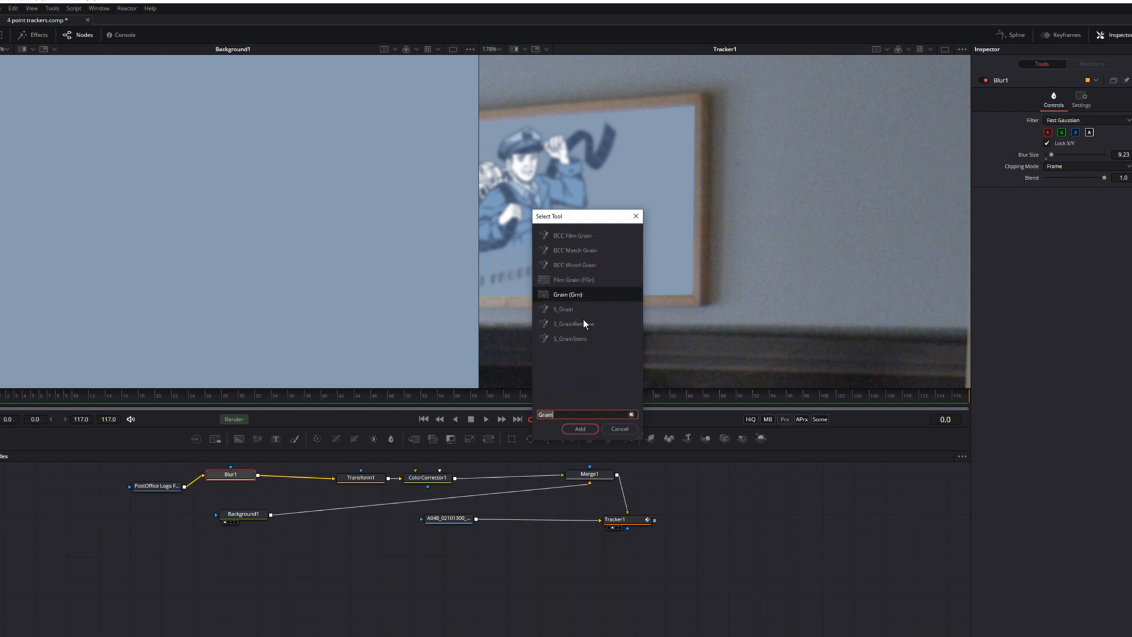
{"action": "left_click", "coordinate": [576, 429]}
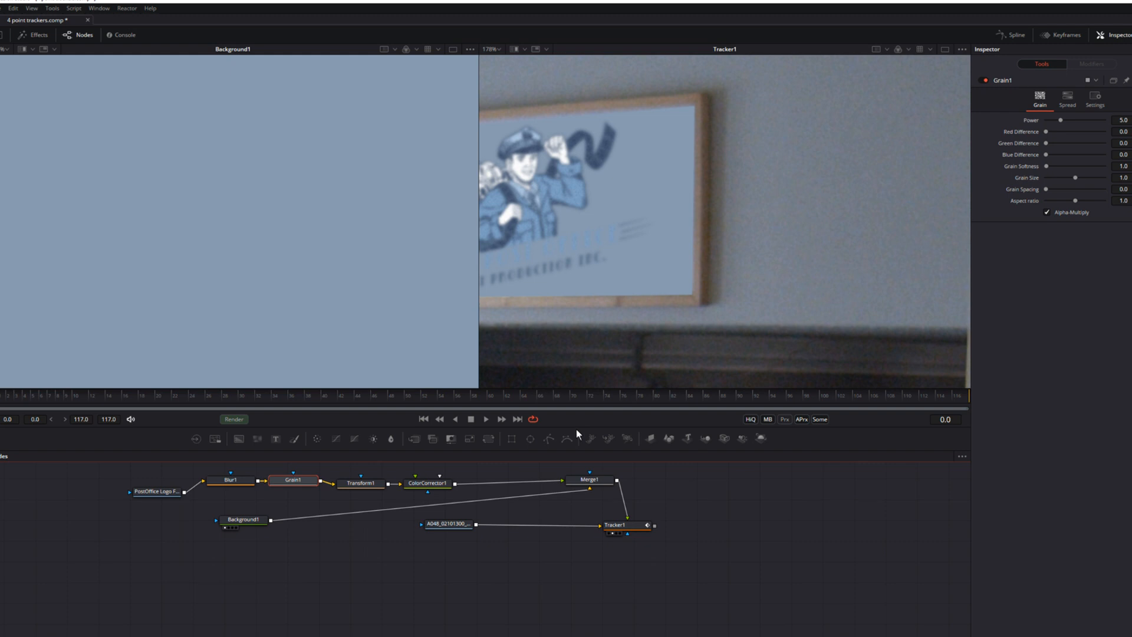
Raise the Grain1 power to about 8.82 and check the grained logo against the whole shot.
{"action": "left_click_drag", "start_coordinate": [282, 480], "coordinate": [288, 477]}
{"action": "left_click_drag", "start_coordinate": [1061, 120], "coordinate": [1064, 120]}
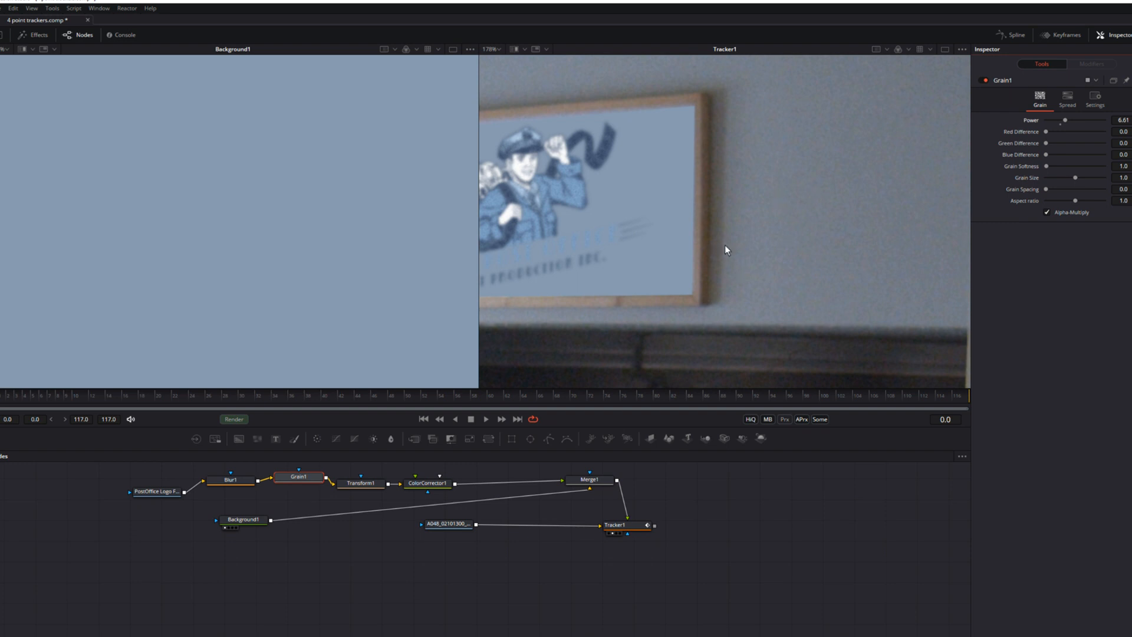
{"action": "left_click_drag", "start_coordinate": [1067, 122], "coordinate": [1069, 125]}
{"action": "scroll", "coordinate": [826, 195], "scroll_direction": "down", "scroll_amount": 5}
{"action": "left_click_drag", "start_coordinate": [728, 226], "coordinate": [696, 230]}
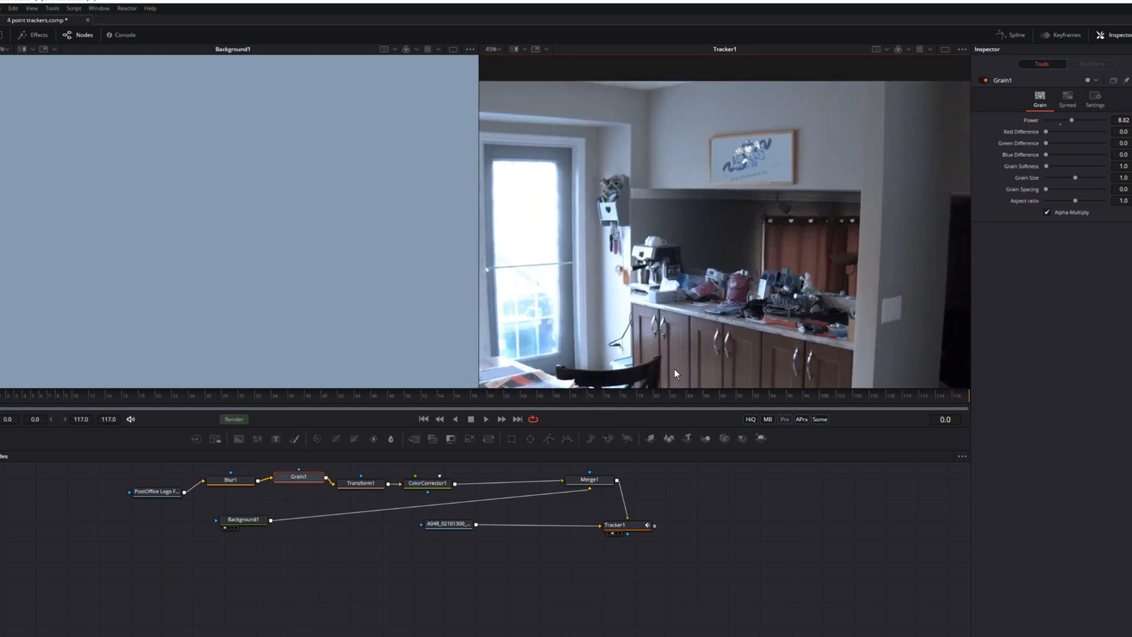
{"action": "left_click", "coordinate": [384, 552]}
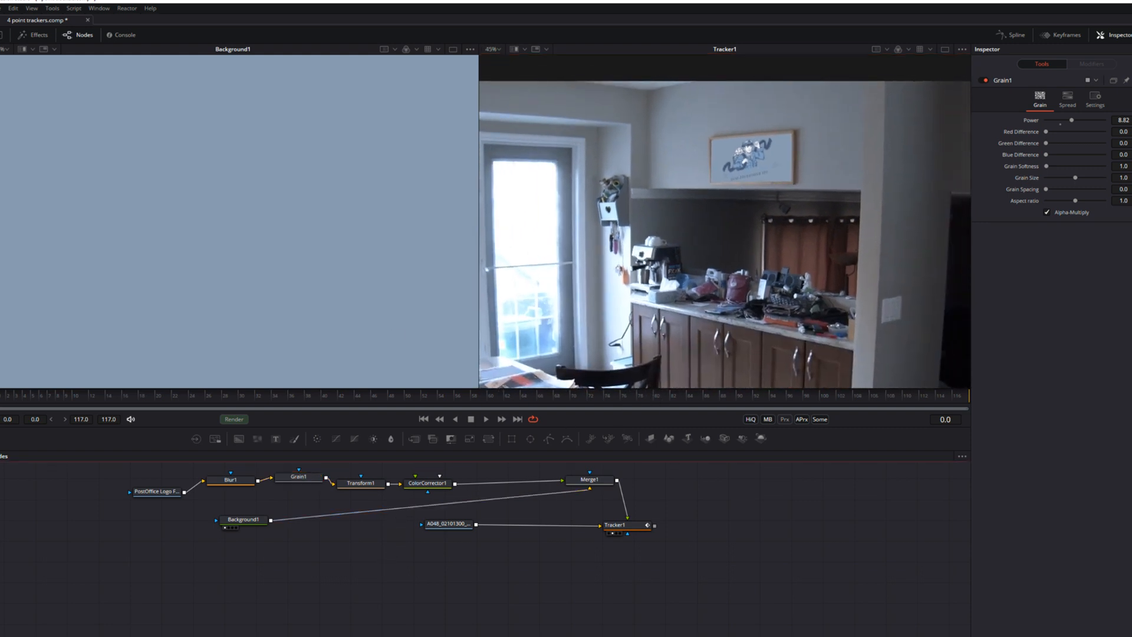
Save the composition and play back the shot with the blended logo.
{"action": "left_click", "coordinate": [2, 9]}
{"action": "left_click", "coordinate": [24, 59]}
{"action": "left_click", "coordinate": [485, 420]}
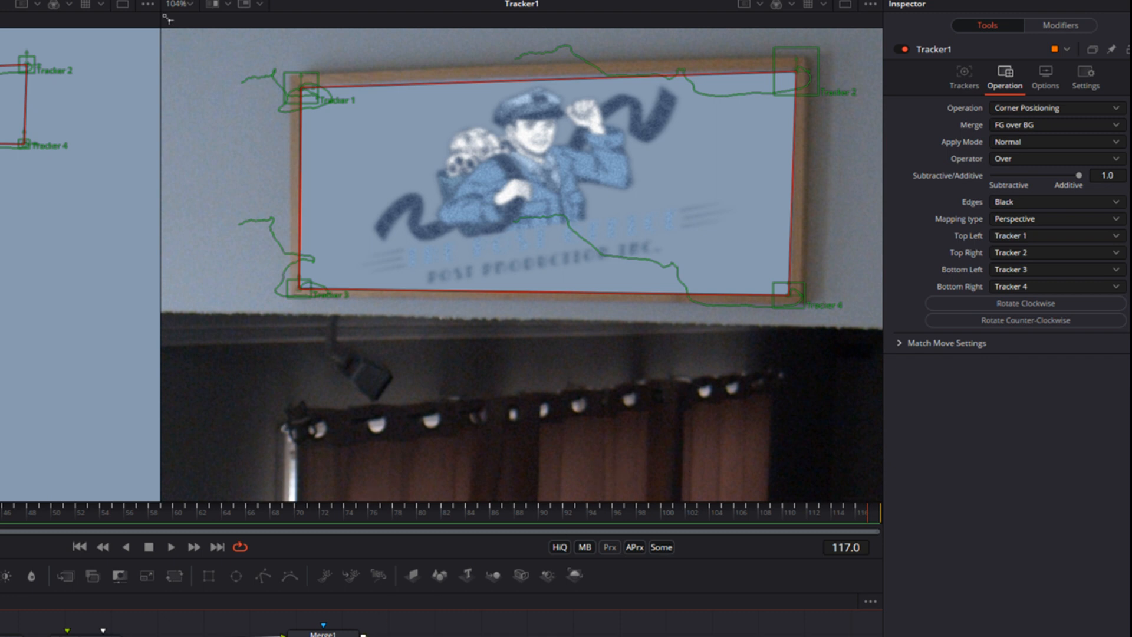
Display the path modifiers of Tracker1's four corner trackers.
{"action": "left_click", "coordinate": [972, 74]}
{"action": "left_click", "coordinate": [1073, 172]}
{"action": "left_click", "coordinate": [1048, 191]}
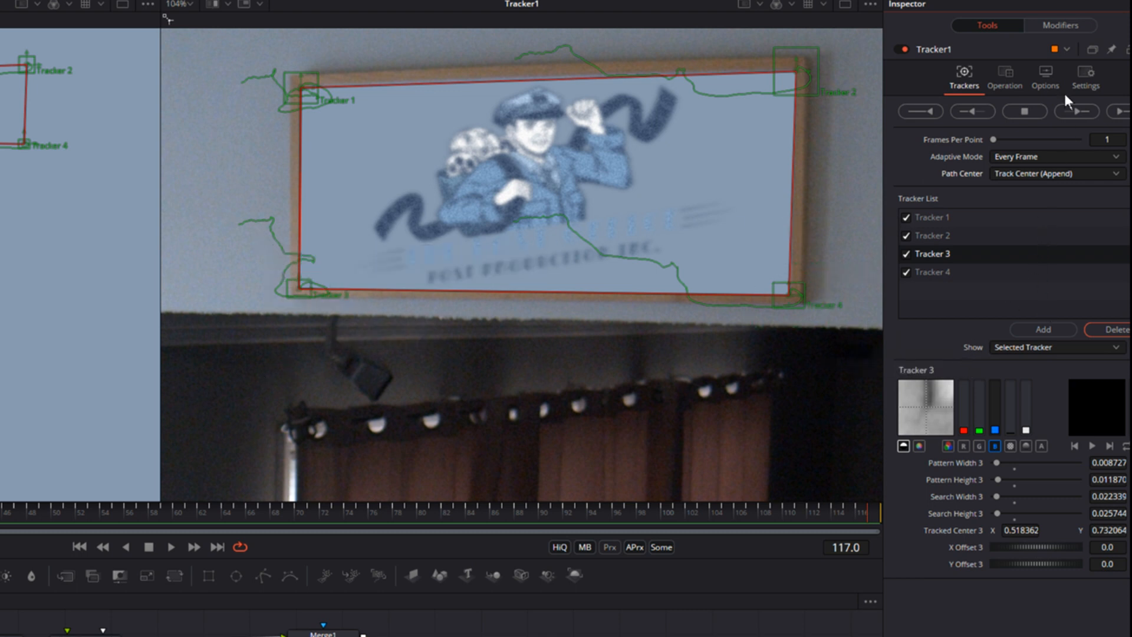
{"action": "left_click", "coordinate": [1061, 25]}
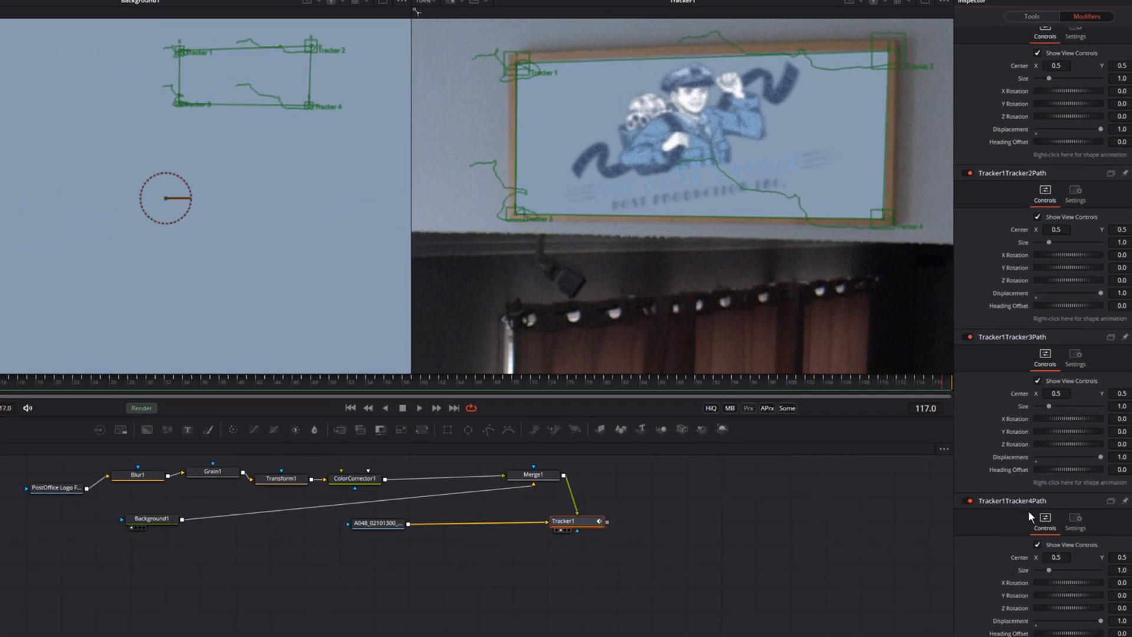
Scrub through the shot to examine how the logo's corners fit the frame, ending on frame 0.
{"action": "left_click_drag", "start_coordinate": [1, 382], "coordinate": [595, 393]}
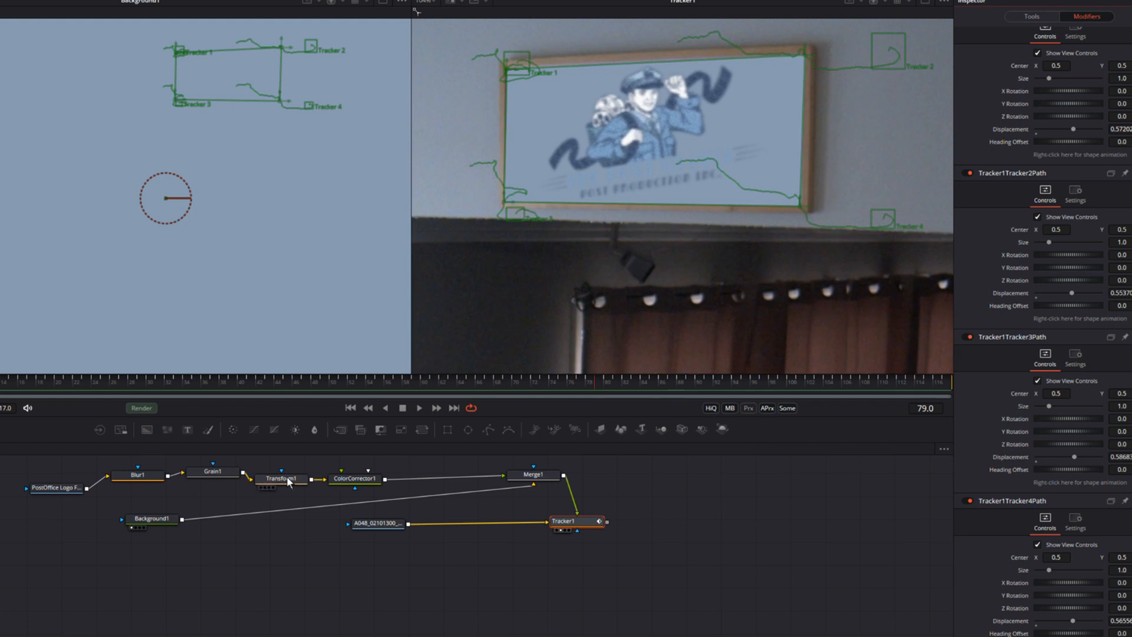
{"action": "left_click_drag", "start_coordinate": [189, 380], "coordinate": [0, 366]}
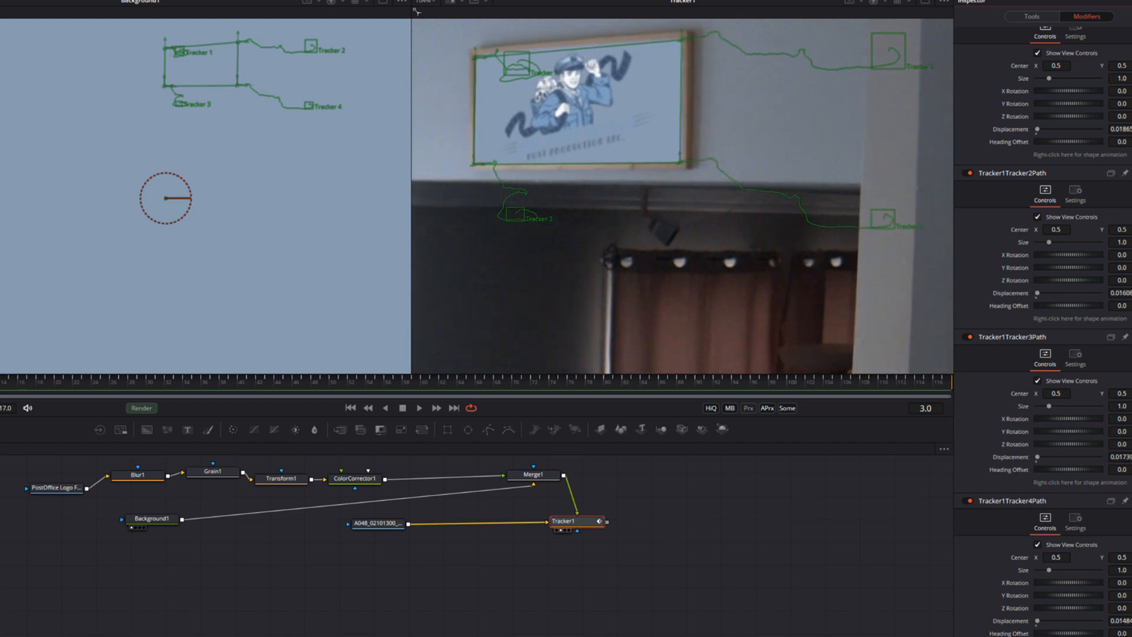
{"action": "left_click", "coordinate": [370, 380]}
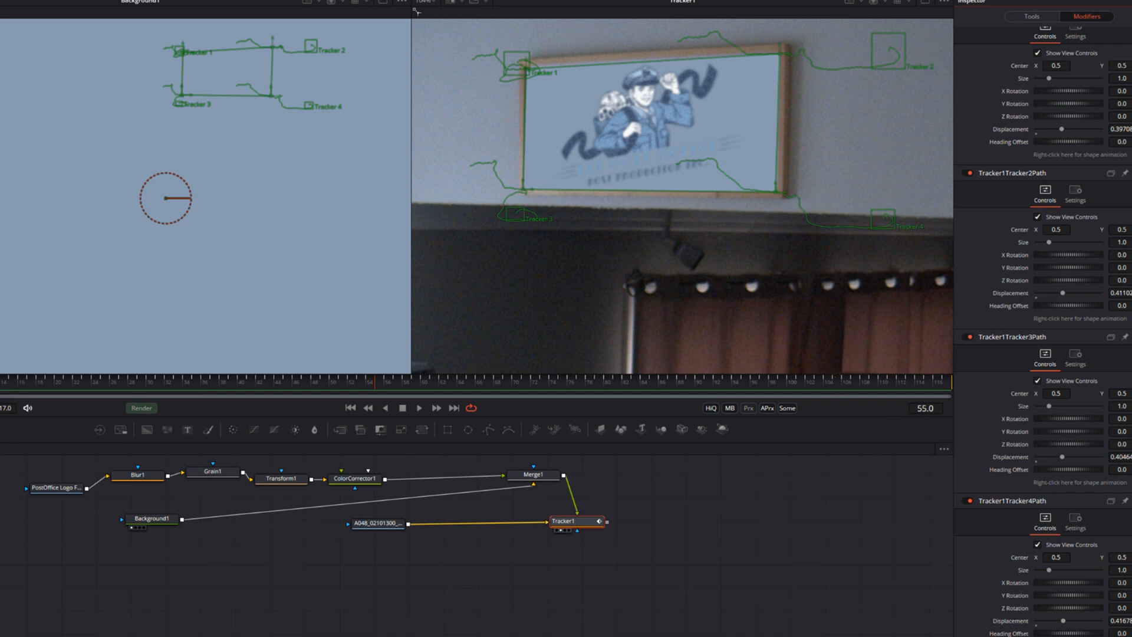
{"action": "left_click", "coordinate": [0, 382]}
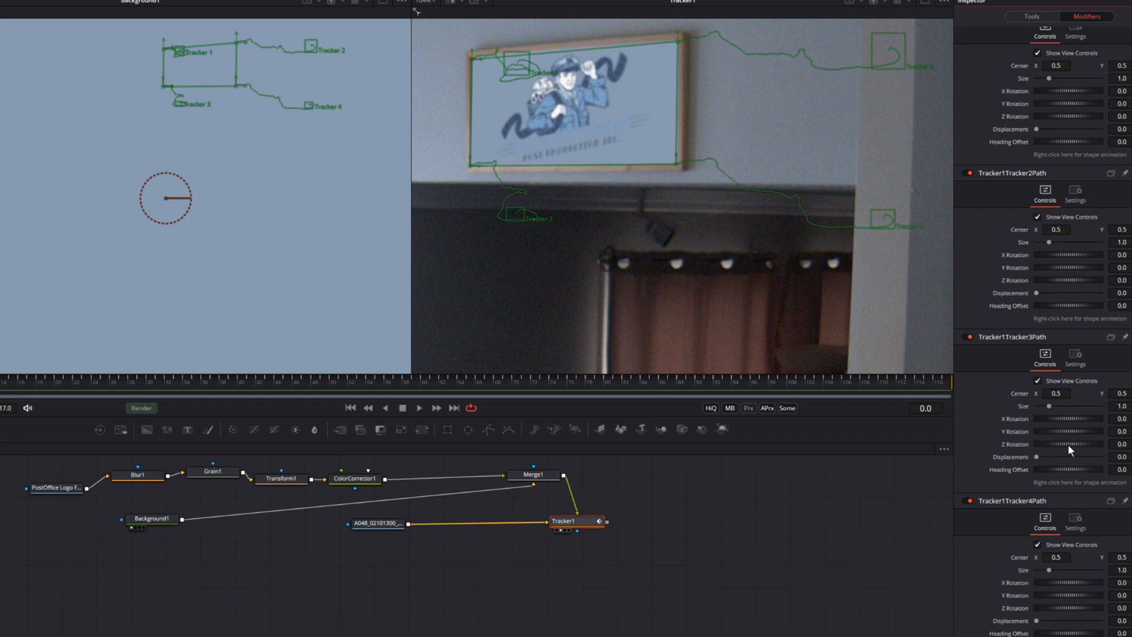
Offset the Tracker 3 path center to X 0.5015 and Y about 0.5007 to fit the picture's lower-left corner.
{"action": "mouse_move", "coordinate": [1057, 394]}
{"action": "left_mouse_down"}
{"action": "mouse_move", "coordinate": [1004, 394]}
{"action": "mouse_move", "coordinate": [1058, 393]}
{"action": "left_mouse_up"}
{"action": "scroll", "coordinate": [721, 242], "scroll_direction": "up", "scroll_amount": 5}
{"action": "left_click_drag", "start_coordinate": [721, 237], "coordinate": [850, 319]}
{"action": "left_click_drag", "start_coordinate": [767, 248], "coordinate": [855, 380]}
{"action": "left_click_drag", "start_coordinate": [705, 312], "coordinate": [770, 347]}
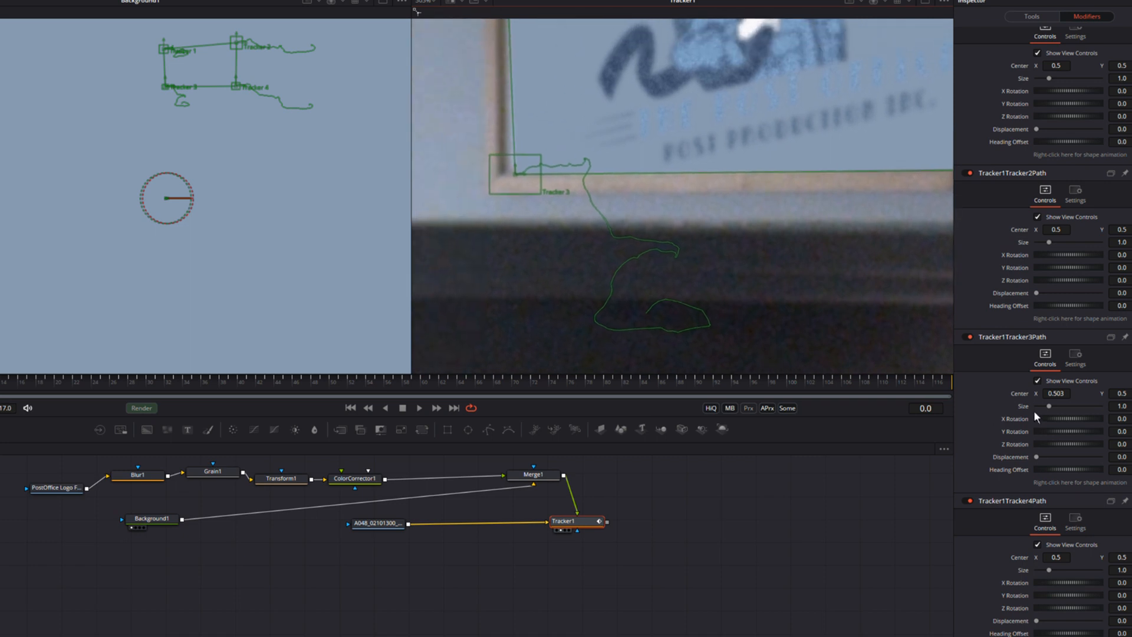
{"action": "left_click_drag", "start_coordinate": [1056, 394], "coordinate": [1054, 394]}
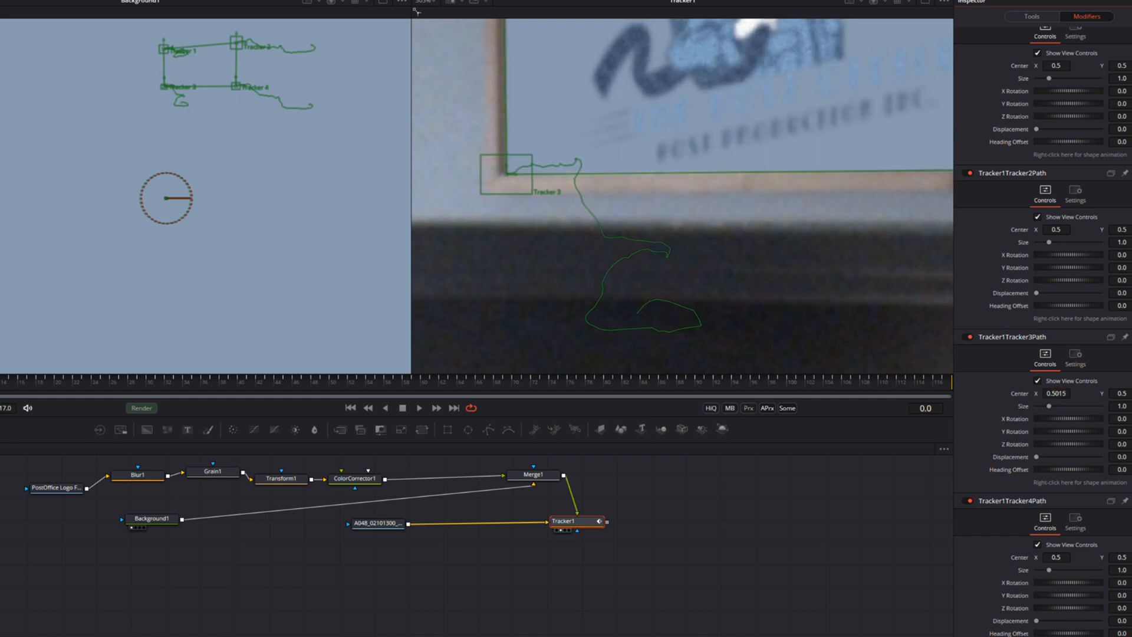
{"action": "left_click_drag", "start_coordinate": [1119, 393], "coordinate": [1119, 393]}
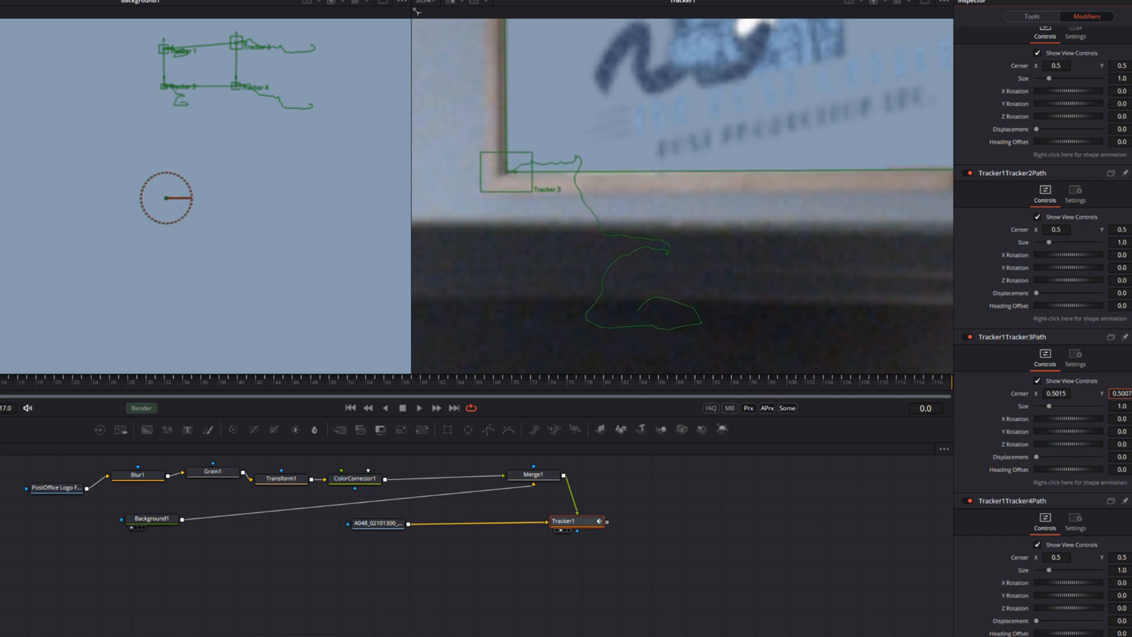
Offset the Tracker 4 path center to X 0.4995 and Y about 0.4996 at the picture's lower-right corner.
{"action": "left_click_drag", "start_coordinate": [842, 303], "coordinate": [602, 293]}
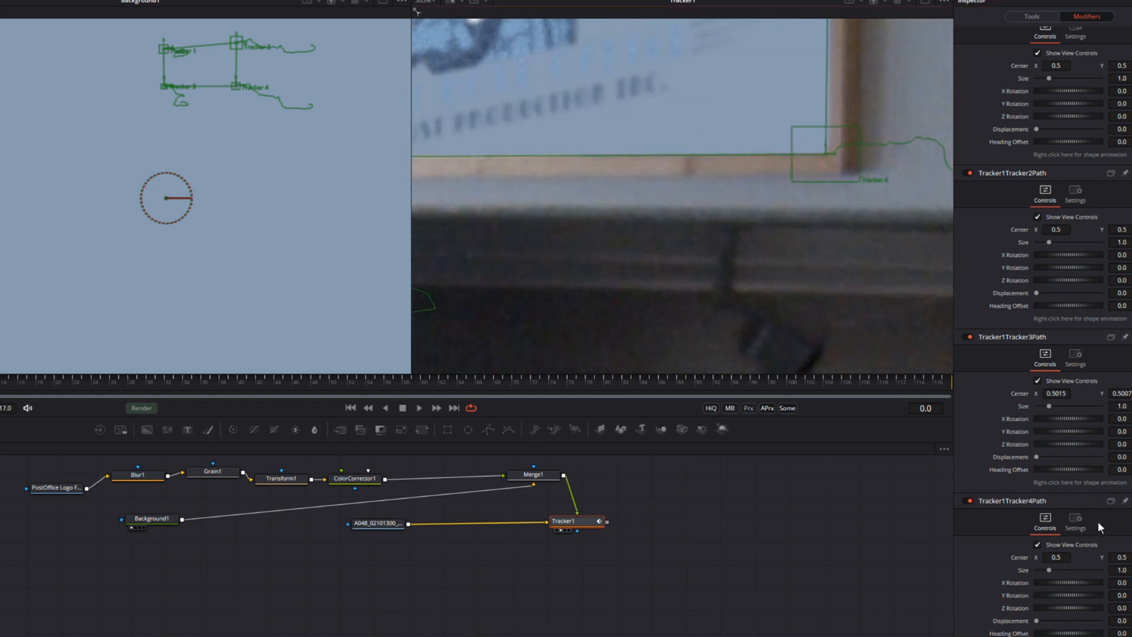
{"action": "left_click_drag", "start_coordinate": [1056, 557], "coordinate": [1054, 557]}
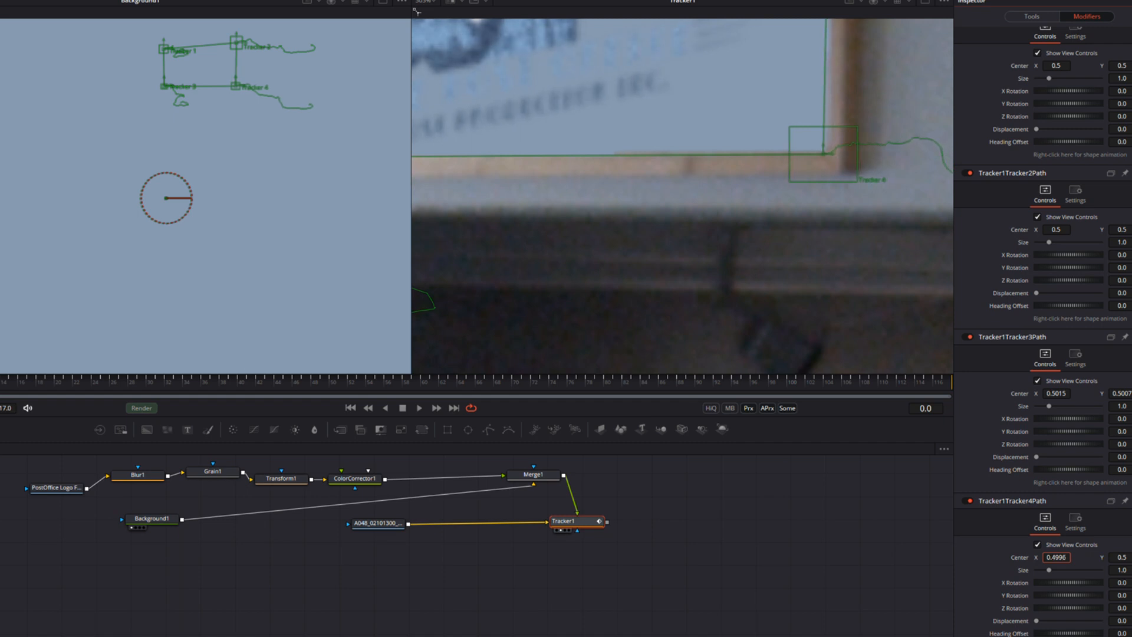
{"action": "left_click_drag", "start_coordinate": [1054, 558], "coordinate": [1120, 558]}
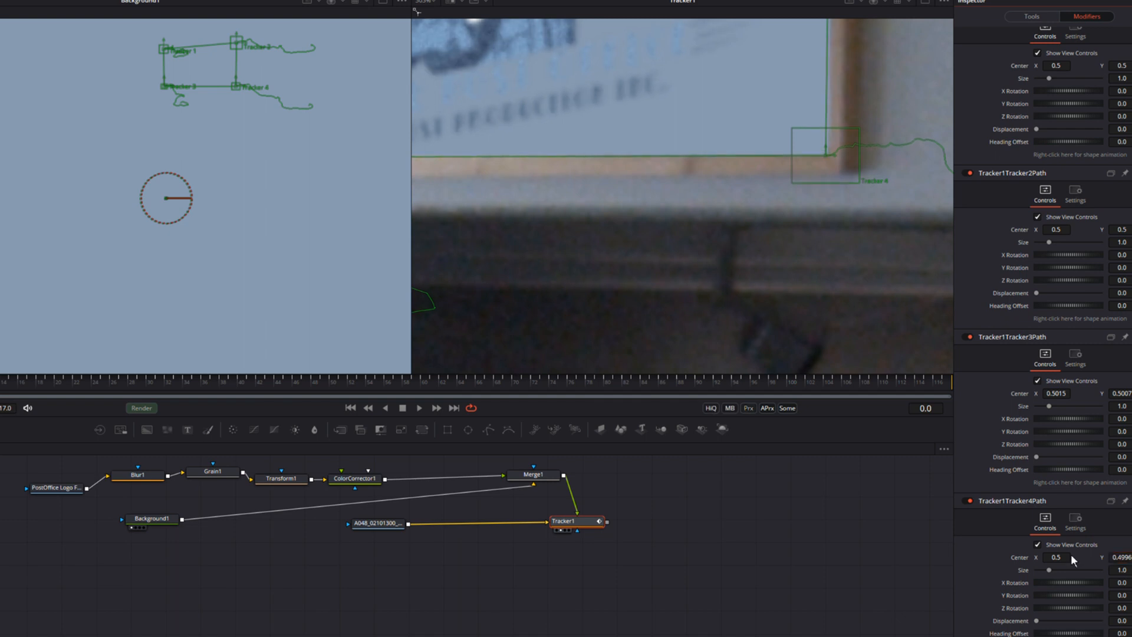
{"action": "left_click_drag", "start_coordinate": [1047, 560], "coordinate": [1047, 560]}
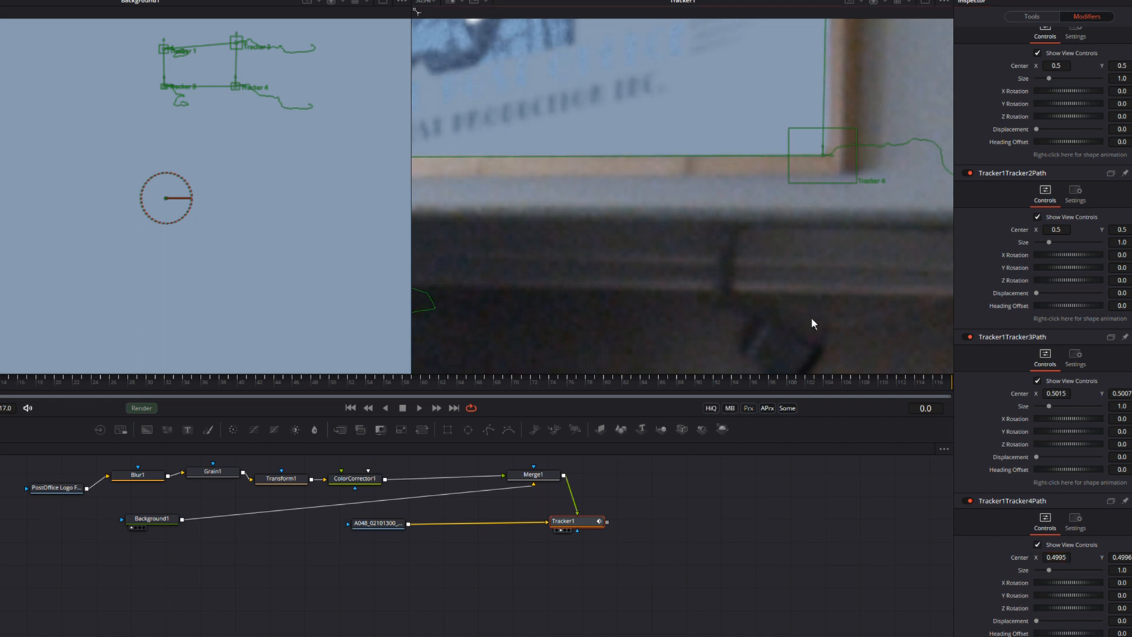
Play back the composite, stop at frame 17 and examine the picture's lower edge up close.
{"action": "key", "text": "ctrl+f"}
{"action": "left_click", "coordinate": [421, 586]}
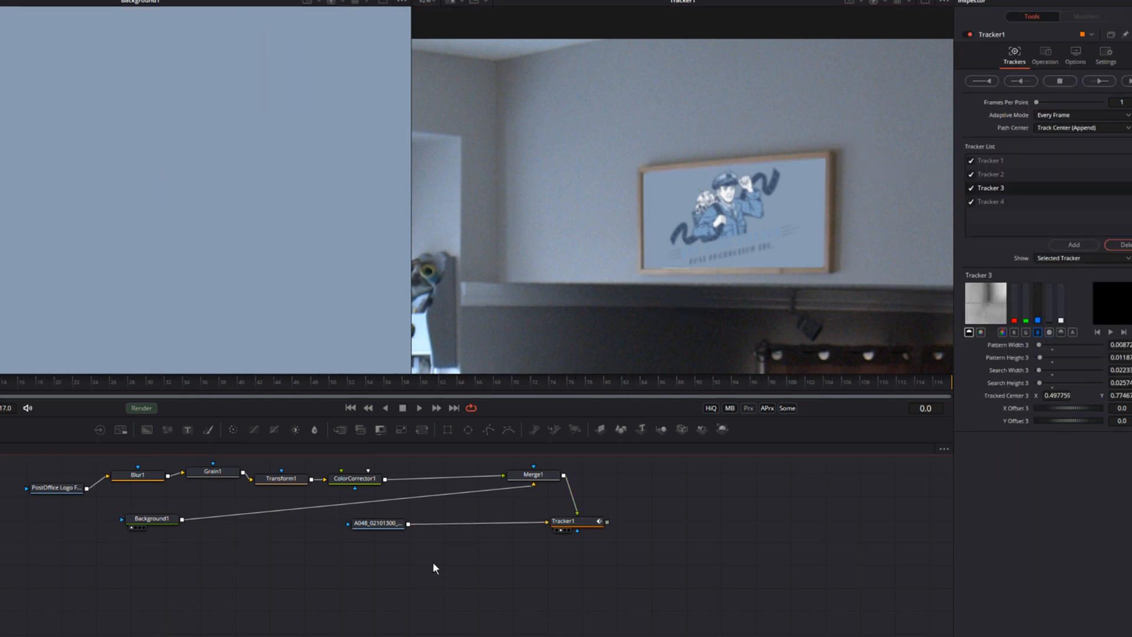
{"action": "left_click", "coordinate": [420, 407]}
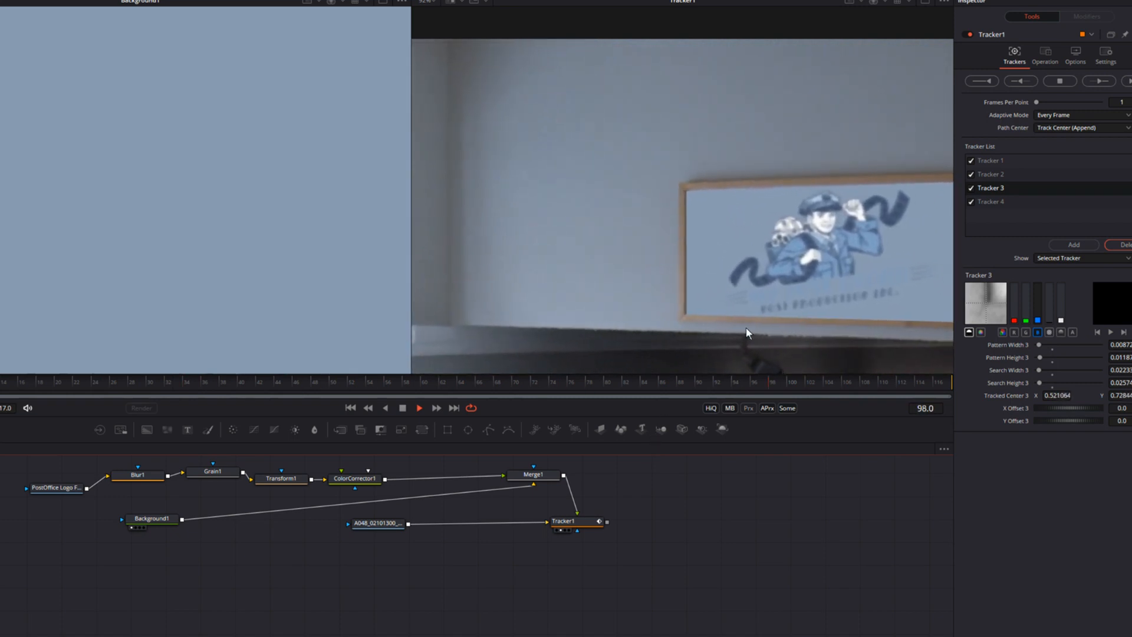
{"action": "key", "text": "space"}
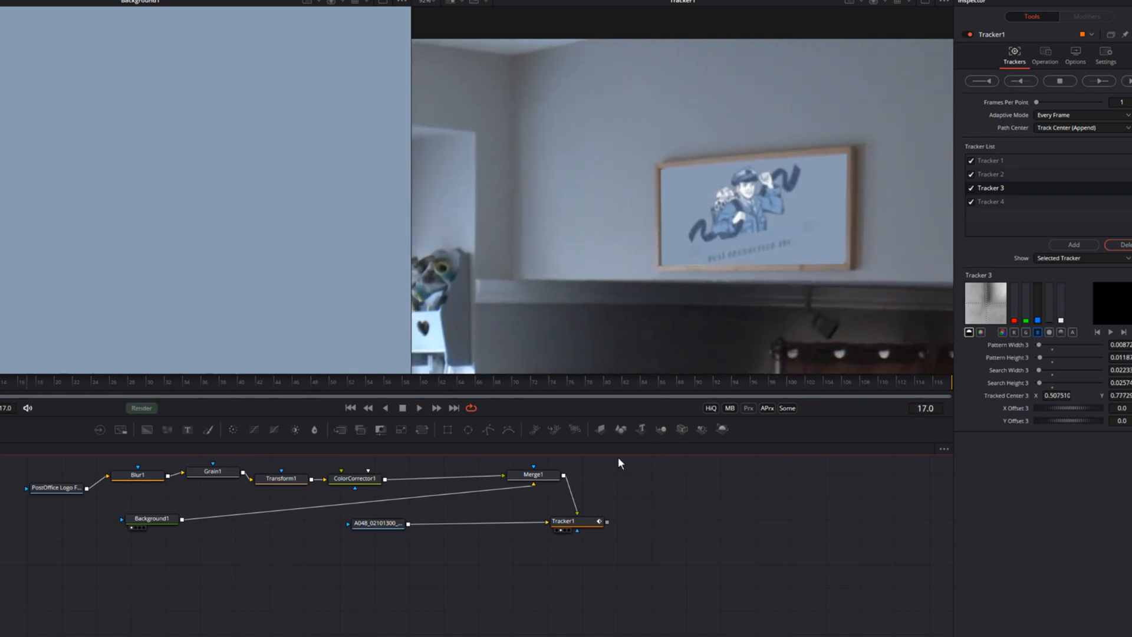
{"action": "scroll", "coordinate": [712, 319], "scroll_direction": "up", "scroll_amount": 6}
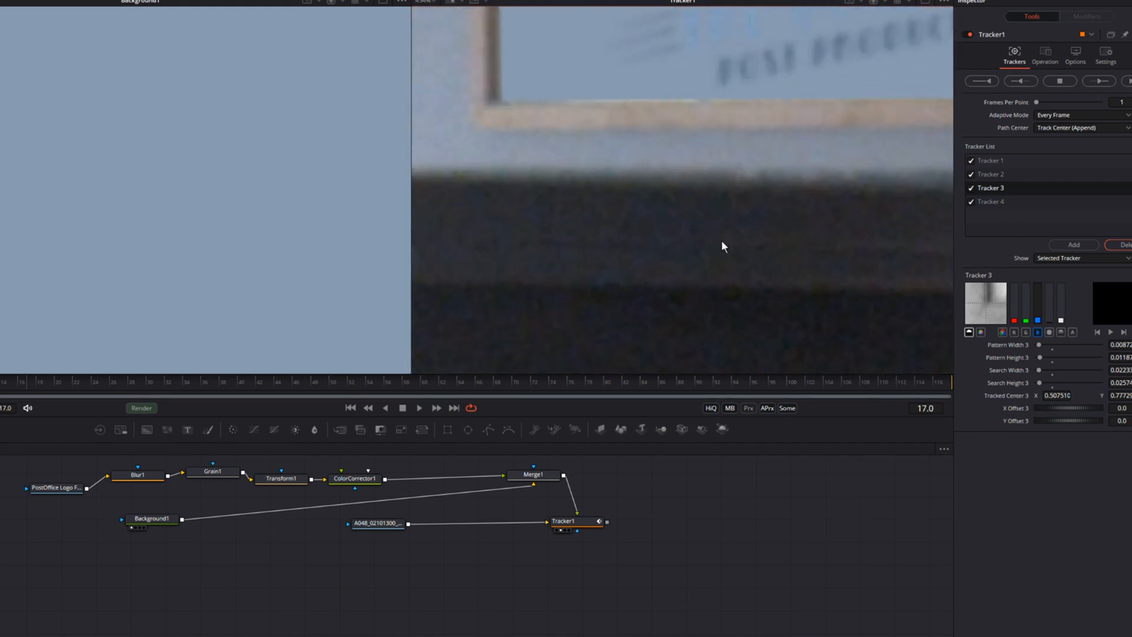
{"action": "scroll", "coordinate": [678, 259], "scroll_direction": "down", "scroll_amount": 6}
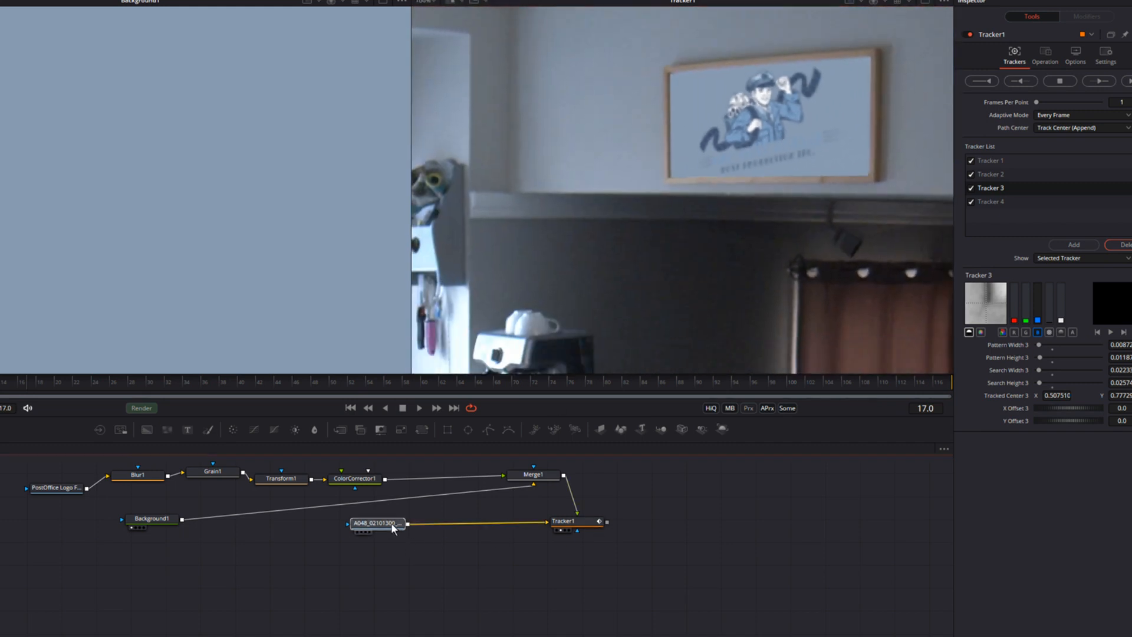
Duplicate the A048 footage loader beside Merge1 and show the copy in the second viewer.
{"action": "left_click", "coordinate": [391, 523]}
{"action": "key", "text": "ctrl+v"}
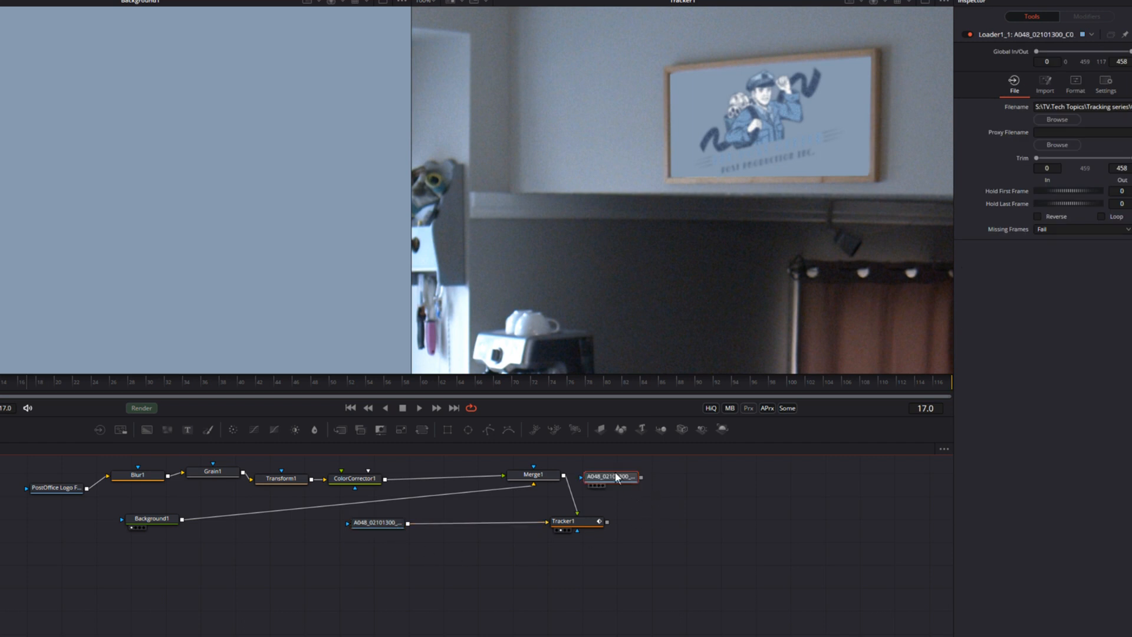
{"action": "key", "text": "2"}
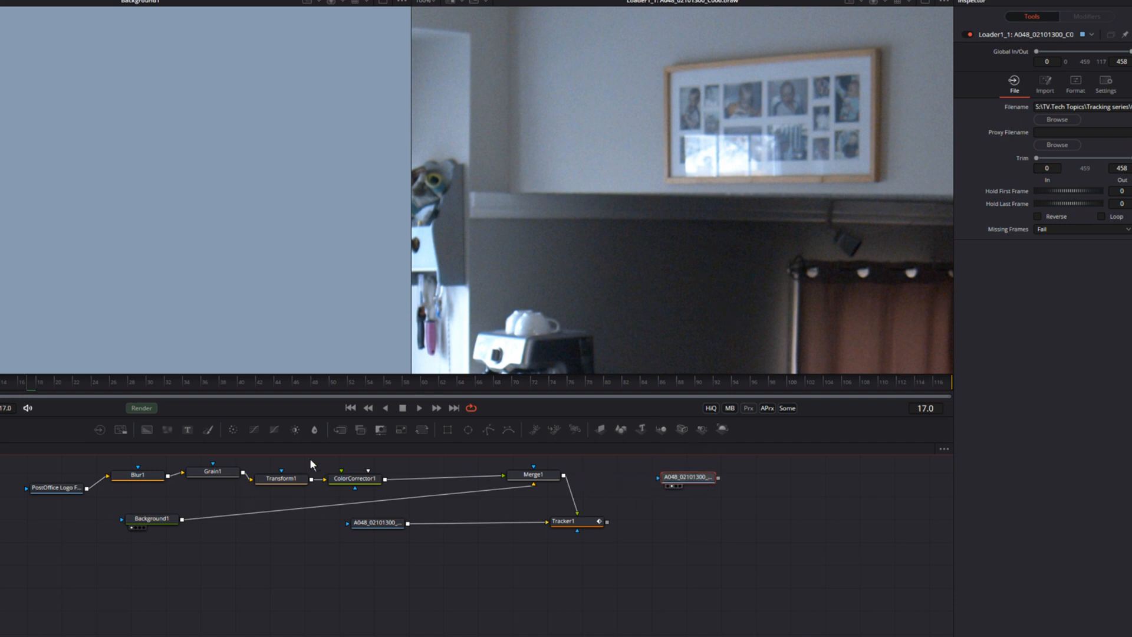
Add a ColorCorrector after the copied footage, set its saturation to 0 and go to frame 0.
{"action": "left_click", "coordinate": [233, 429]}
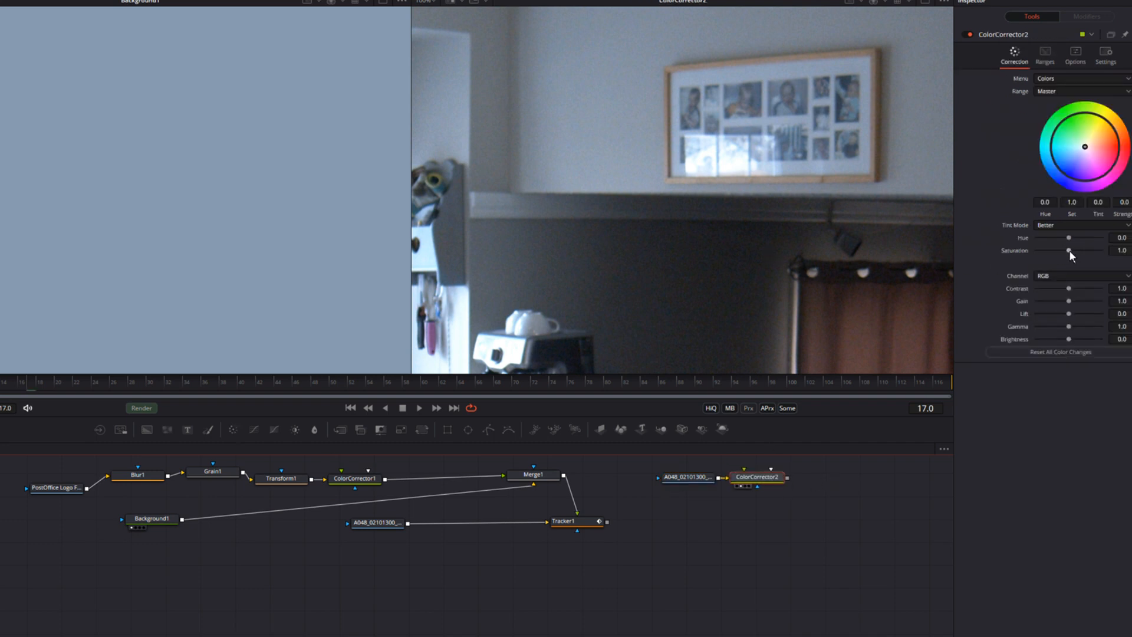
{"action": "left_click_drag", "start_coordinate": [1069, 250], "coordinate": [947, 271]}
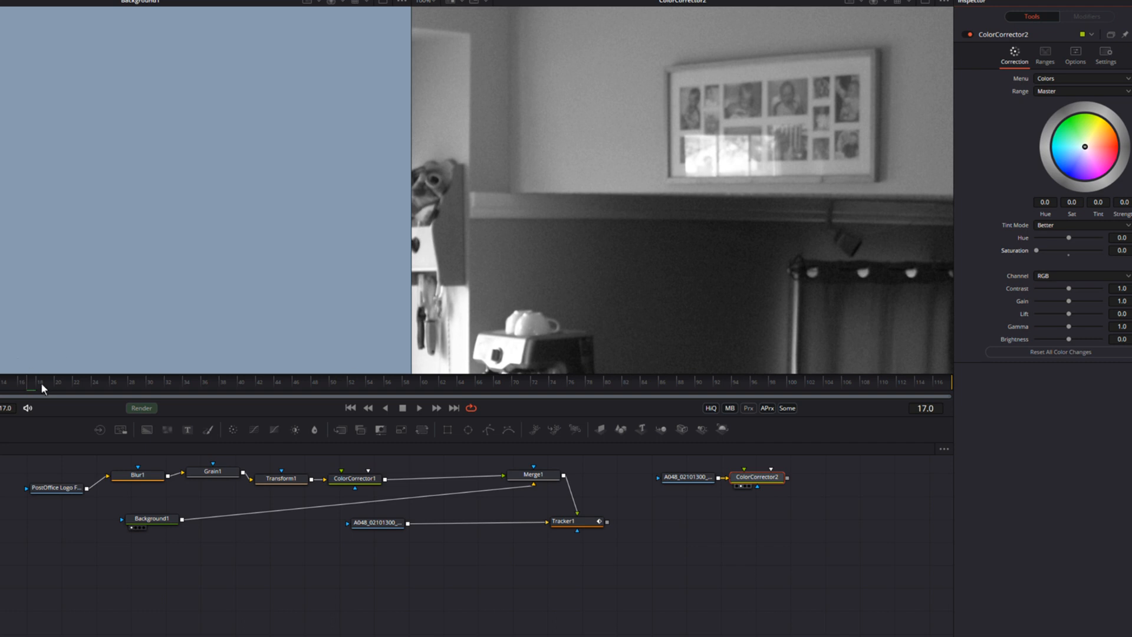
{"action": "mouse_move", "coordinate": [16, 385]}
{"action": "left_mouse_down"}
{"action": "mouse_move", "coordinate": [0, 385]}
{"action": "mouse_move", "coordinate": [203, 377]}
{"action": "mouse_move", "coordinate": [0, 385]}
{"action": "left_mouse_up"}
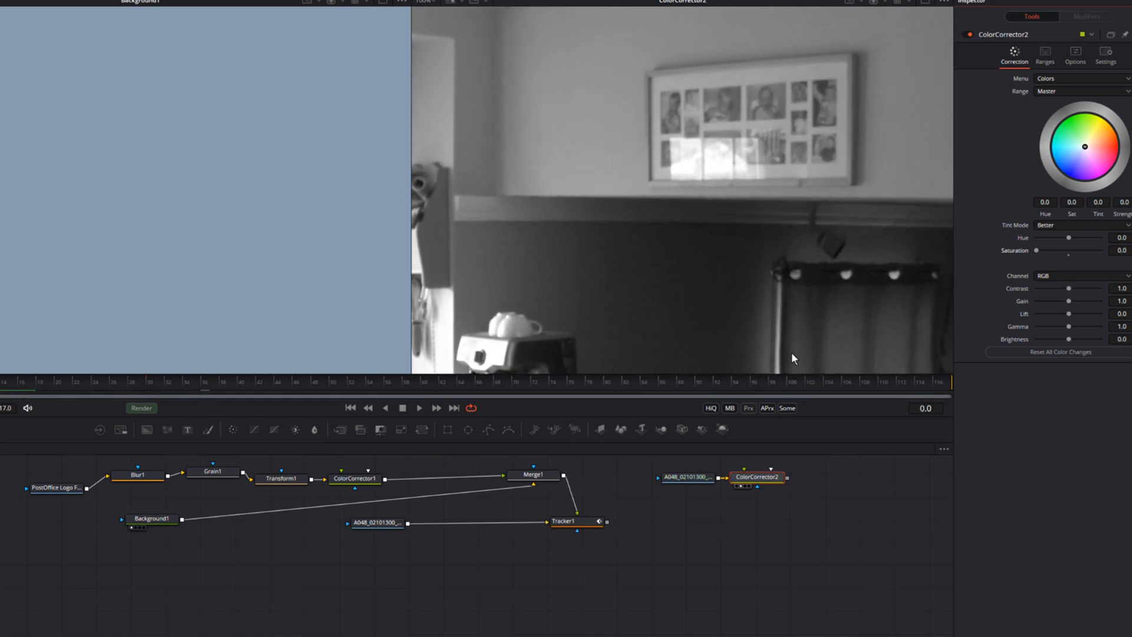
Isolate the window reflection with ColorCorrector2 brightness -0.69, gain 1.32 and gamma 0.53.
{"action": "left_click_drag", "start_coordinate": [1070, 299], "coordinate": [1069, 303]}
{"action": "left_click", "coordinate": [1069, 306]}
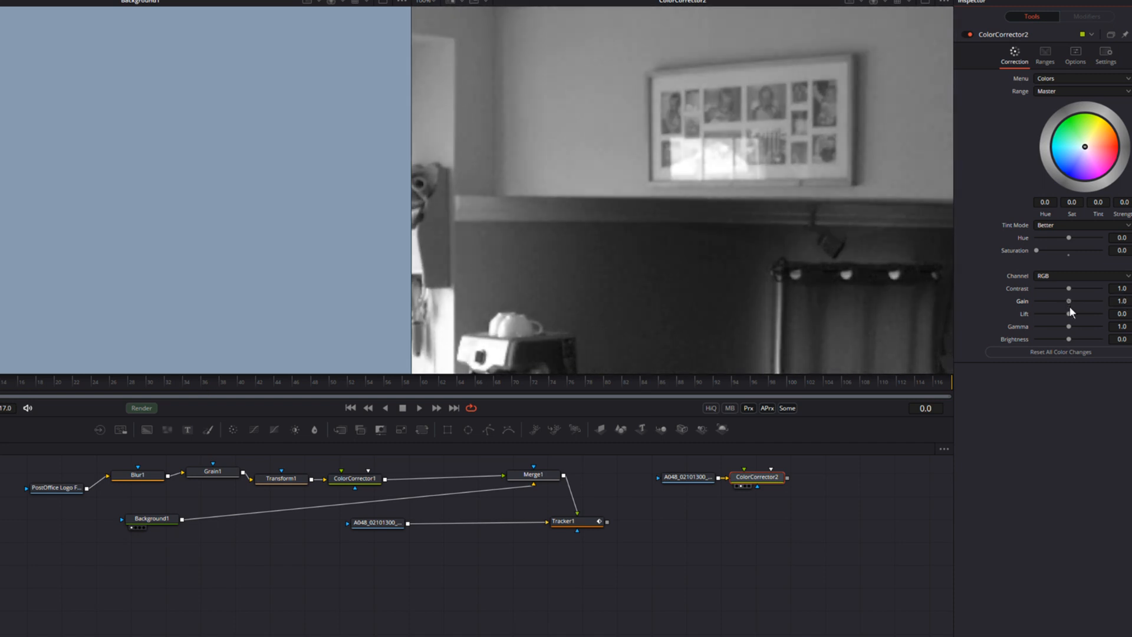
{"action": "left_click_drag", "start_coordinate": [1068, 339], "coordinate": [1046, 348]}
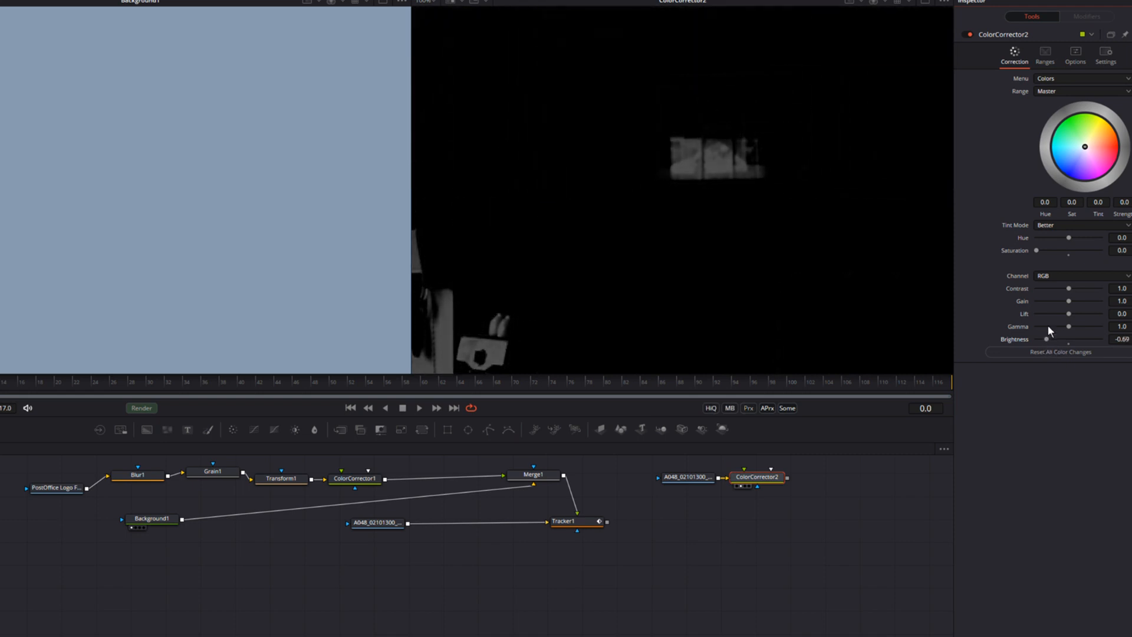
{"action": "left_click_drag", "start_coordinate": [1070, 301], "coordinate": [1072, 302]}
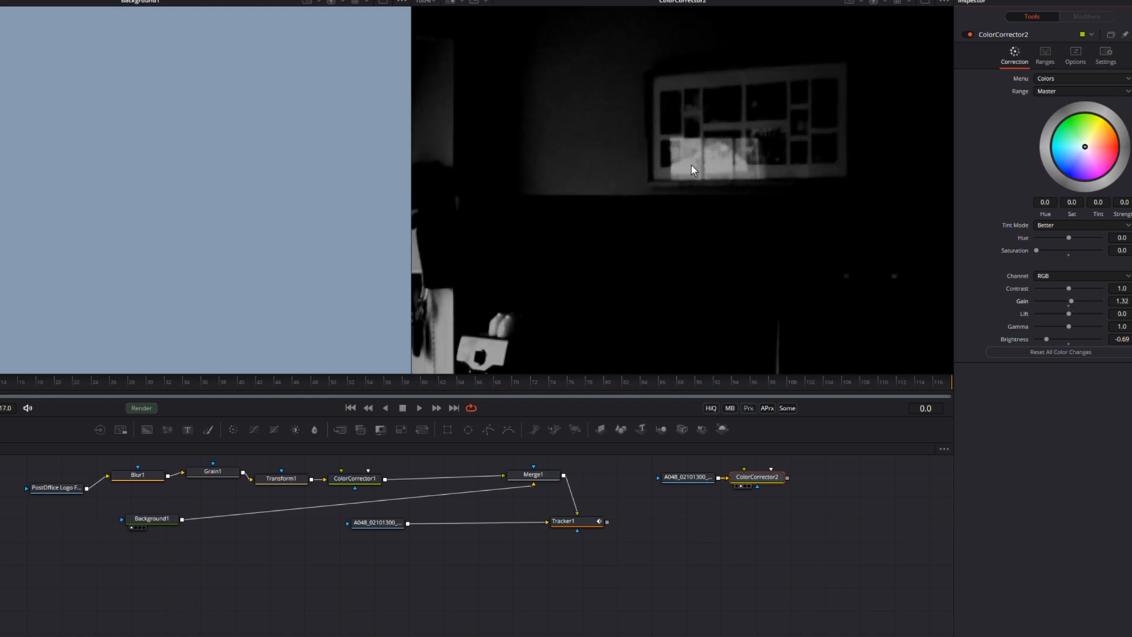
{"action": "left_click_drag", "start_coordinate": [1068, 329], "coordinate": [1052, 336]}
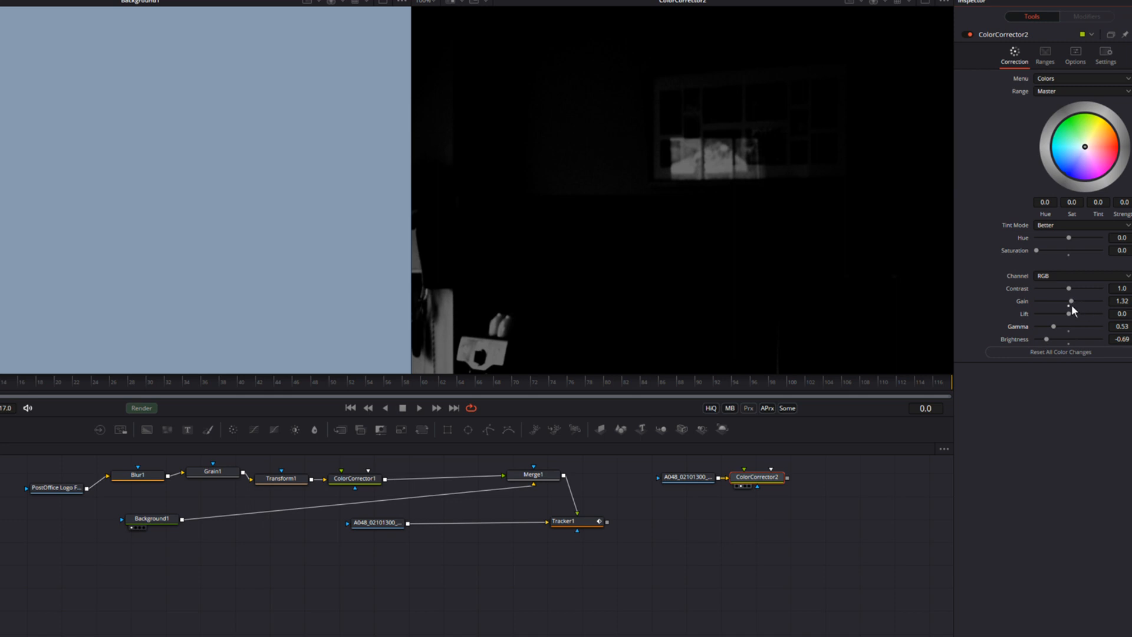
Tighten the reflection matte in ColorCorrector2 with contrast 1.03, gain 1.63, lift -0.37 and gamma 0.08.
{"action": "mouse_move", "coordinate": [1068, 287]}
{"action": "left_mouse_down"}
{"action": "mouse_move", "coordinate": [1056, 292]}
{"action": "mouse_move", "coordinate": [1069, 302]}
{"action": "left_mouse_up"}
{"action": "left_click_drag", "start_coordinate": [1070, 302], "coordinate": [1071, 302]}
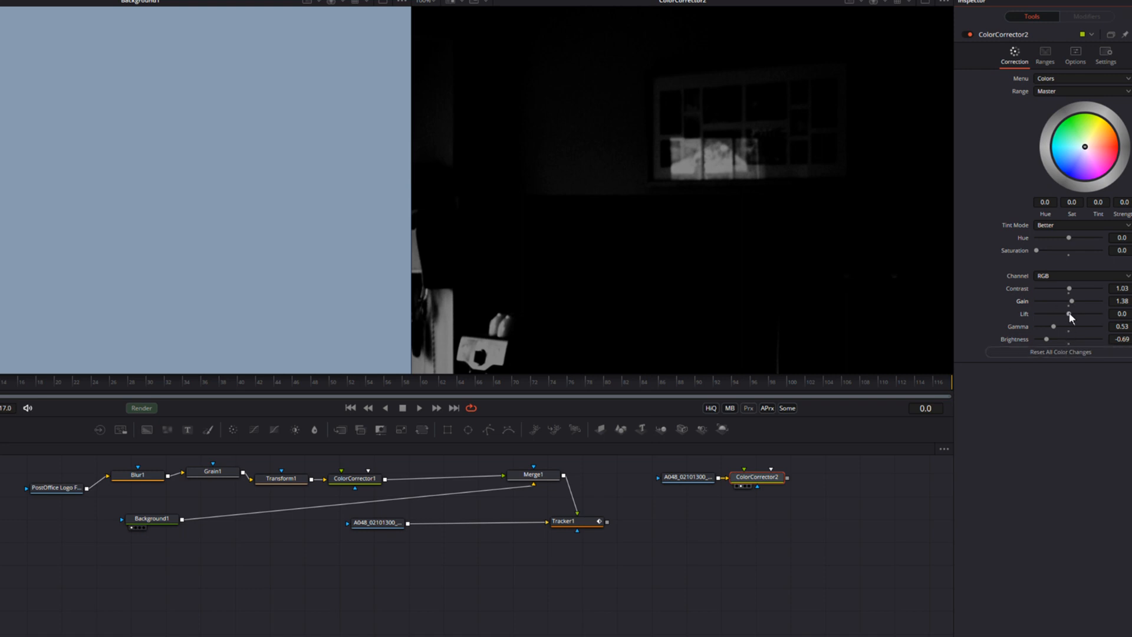
{"action": "left_click_drag", "start_coordinate": [1070, 313], "coordinate": [1044, 328]}
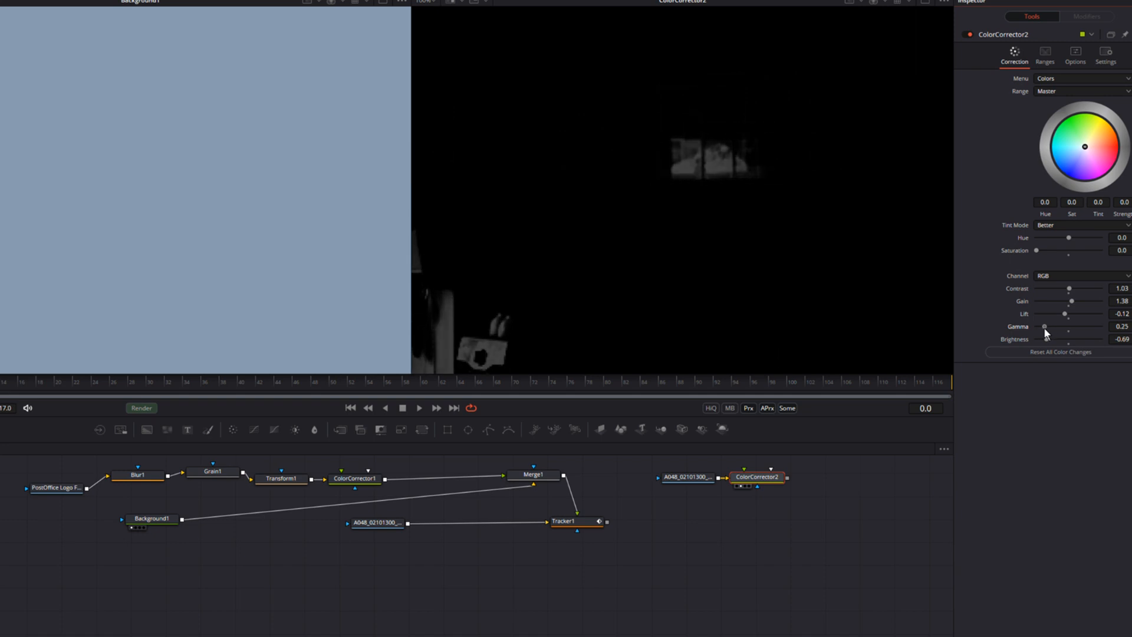
{"action": "left_click_drag", "start_coordinate": [1073, 301], "coordinate": [1072, 306]}
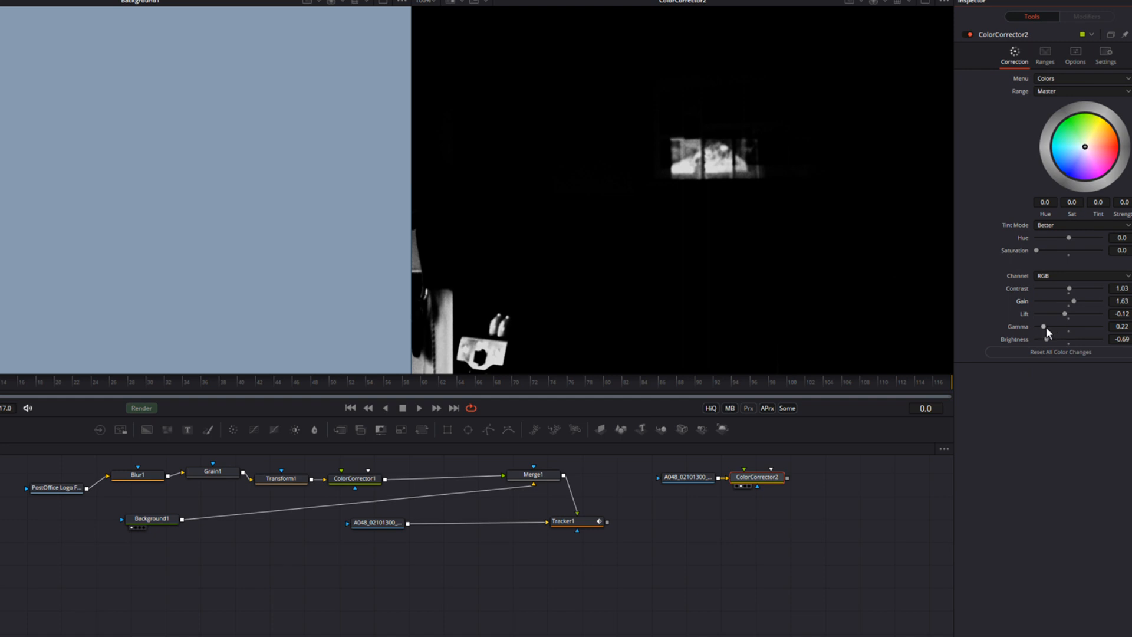
{"action": "left_click_drag", "start_coordinate": [1065, 314], "coordinate": [1040, 336]}
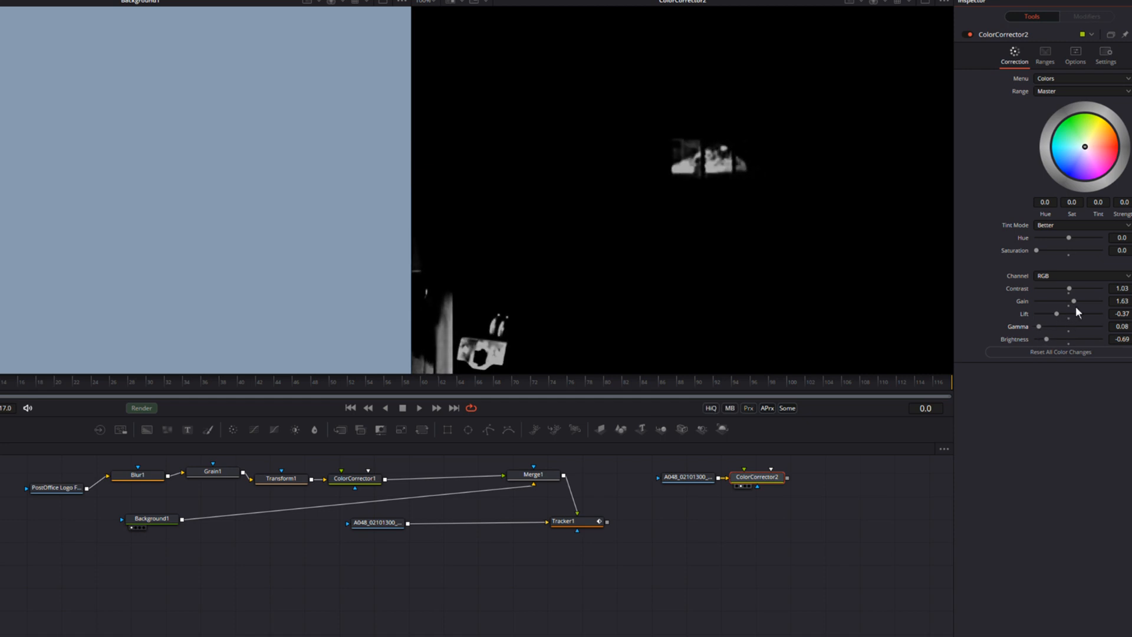
Lower the gamma in ColorCorrector2 to 0.05.
{"action": "left_click_drag", "start_coordinate": [1077, 302], "coordinate": [1077, 305]}
{"action": "left_click_drag", "start_coordinate": [1039, 326], "coordinate": [1039, 326]}
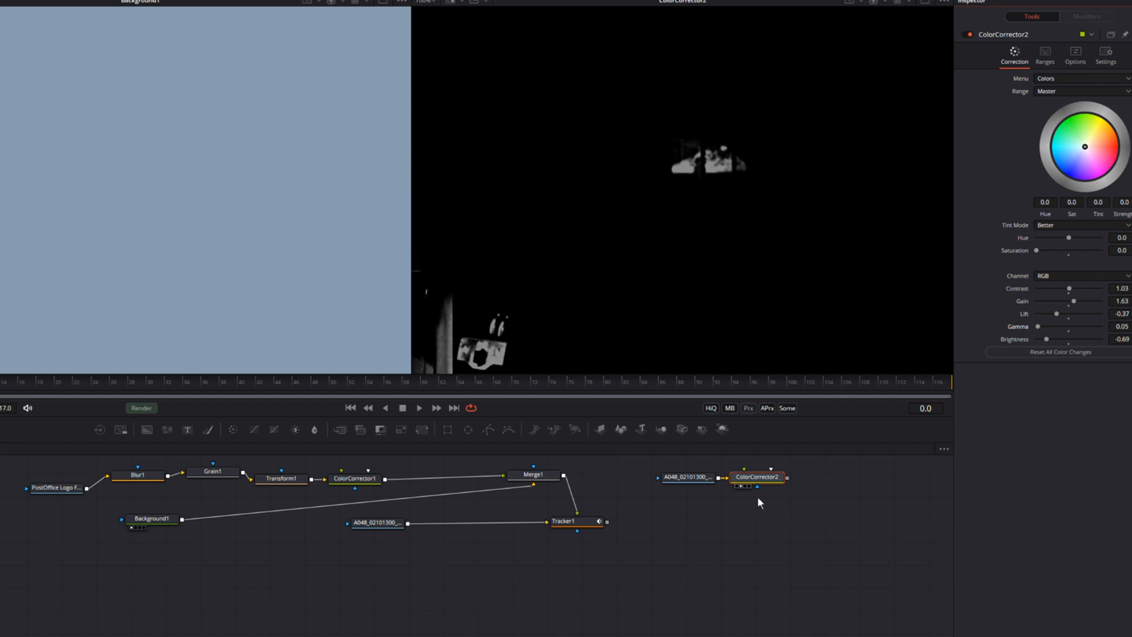
Merge the ColorCorrector2 reflection over the Tracker1 output with Screen apply mode, showing Merge2 in the second viewer.
{"action": "left_click_drag", "start_coordinate": [787, 478], "coordinate": [608, 525]}
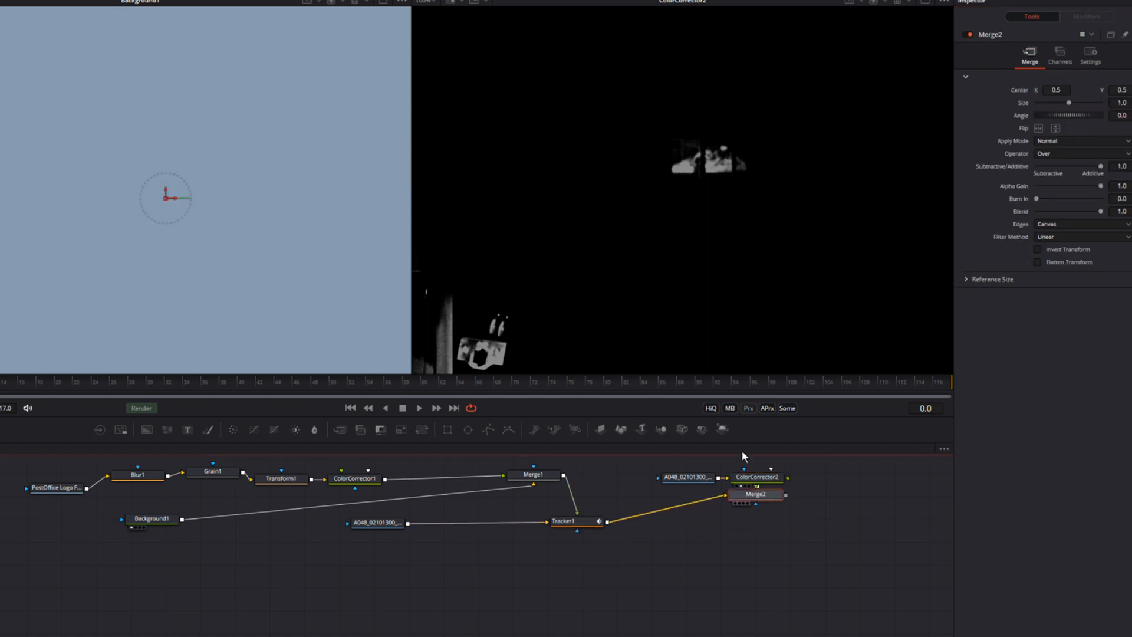
{"action": "scroll", "coordinate": [801, 255], "scroll_direction": "down", "scroll_amount": 5}
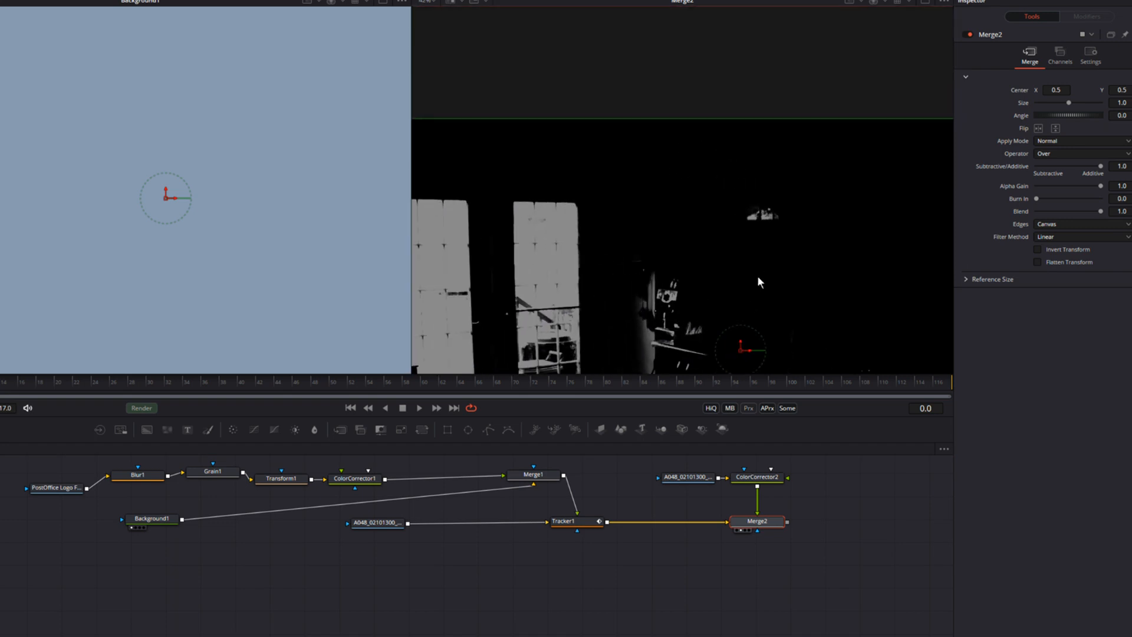
{"action": "left_click_drag", "start_coordinate": [816, 322], "coordinate": [769, 218]}
{"action": "left_click", "coordinate": [1058, 141]}
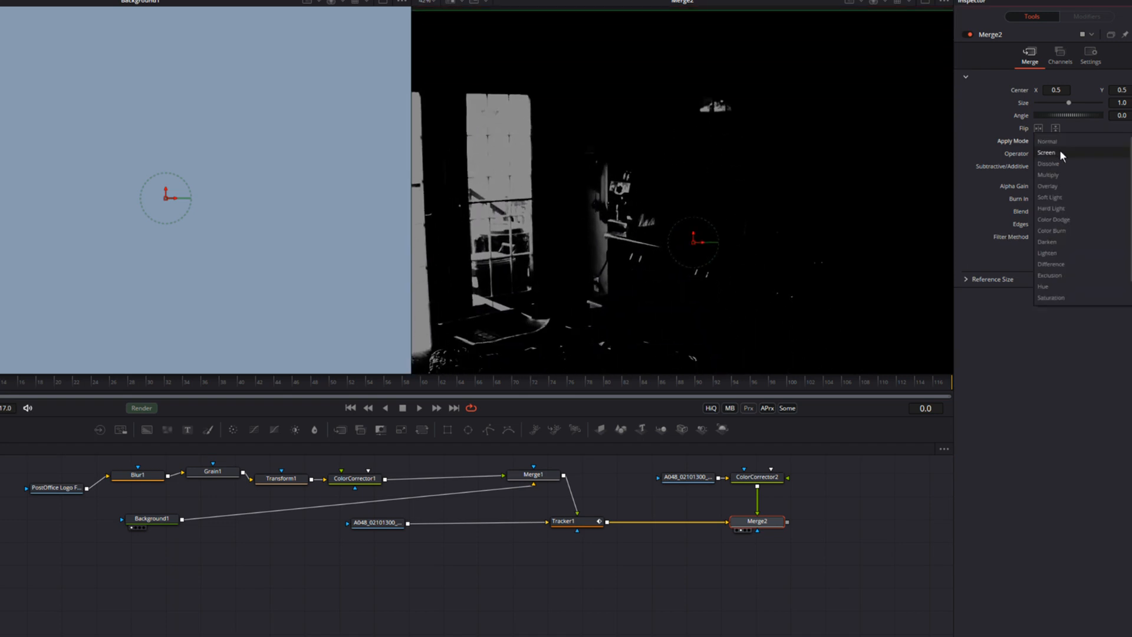
{"action": "left_click", "coordinate": [1060, 152]}
{"action": "scroll", "coordinate": [804, 197], "scroll_direction": "up", "scroll_amount": 4}
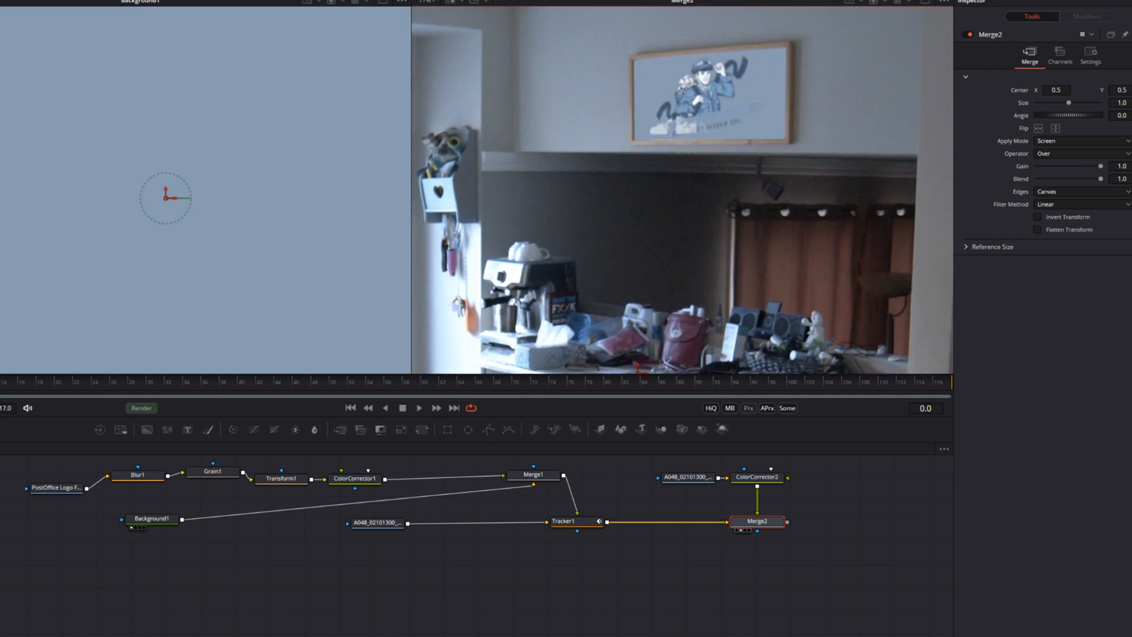
Play the Merge2 composite to check the reflection over the logo picture, and scrub to frame 19.
{"action": "left_click", "coordinate": [417, 408]}
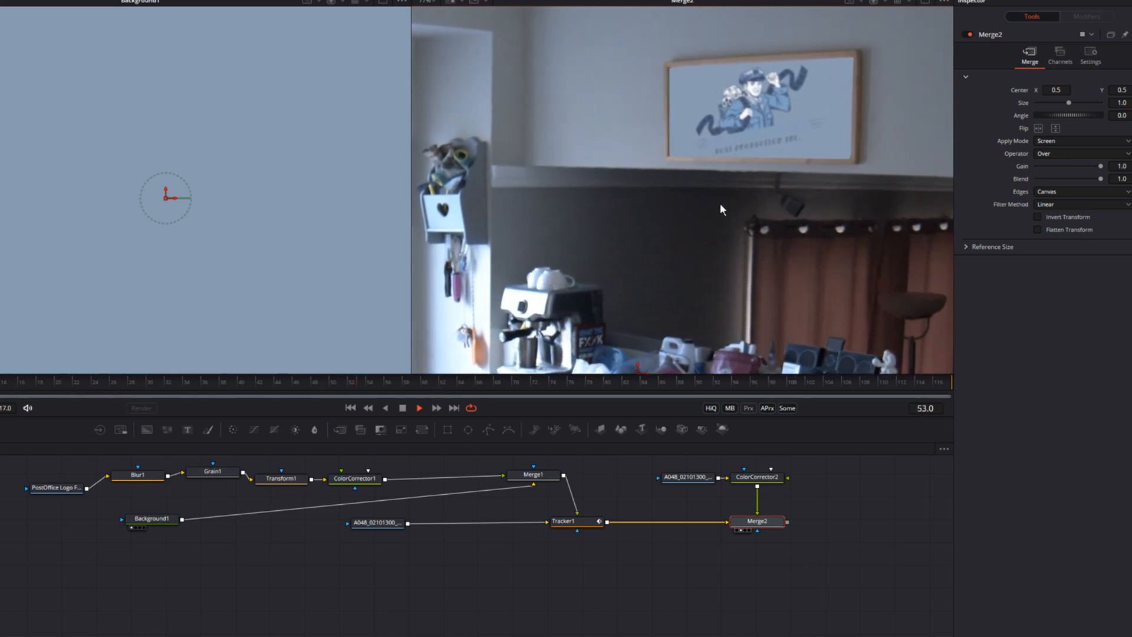
{"action": "scroll", "coordinate": [582, 242], "scroll_direction": "down", "scroll_amount": 6}
{"action": "scroll", "coordinate": [673, 215], "scroll_direction": "up", "scroll_amount": 5}
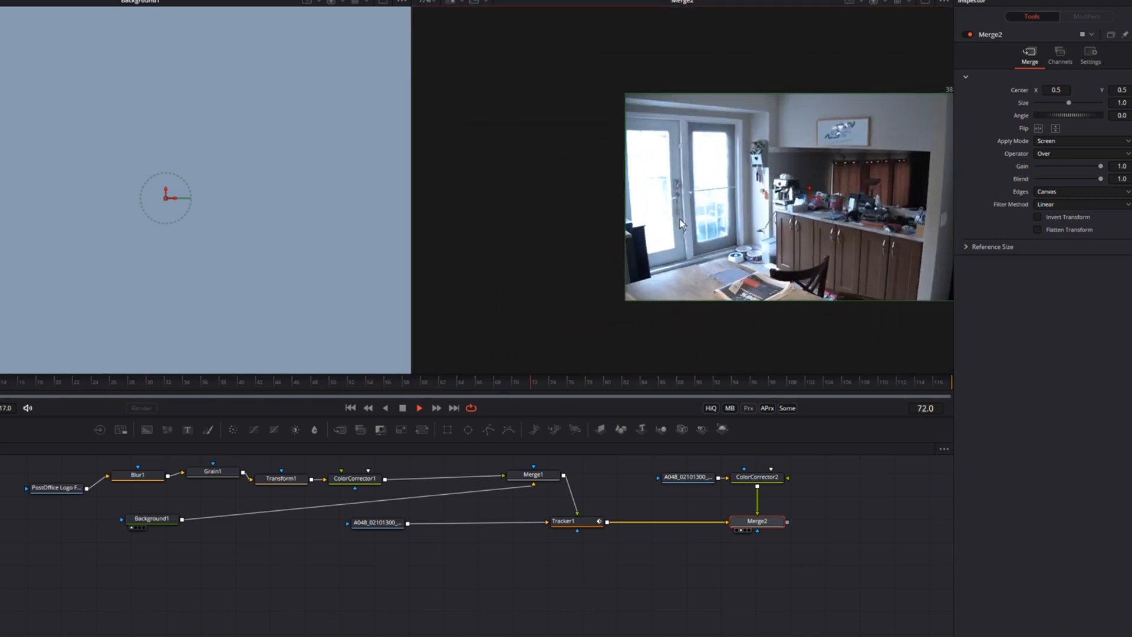
{"action": "scroll", "coordinate": [661, 212], "scroll_direction": "up", "scroll_amount": 3}
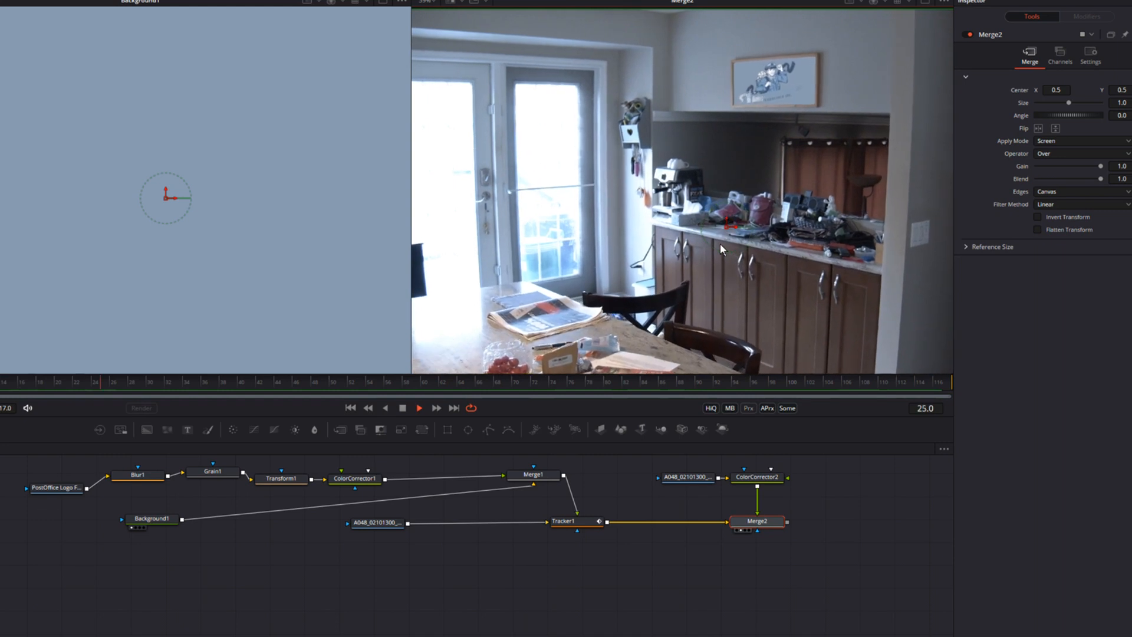
{"action": "key", "text": "space"}
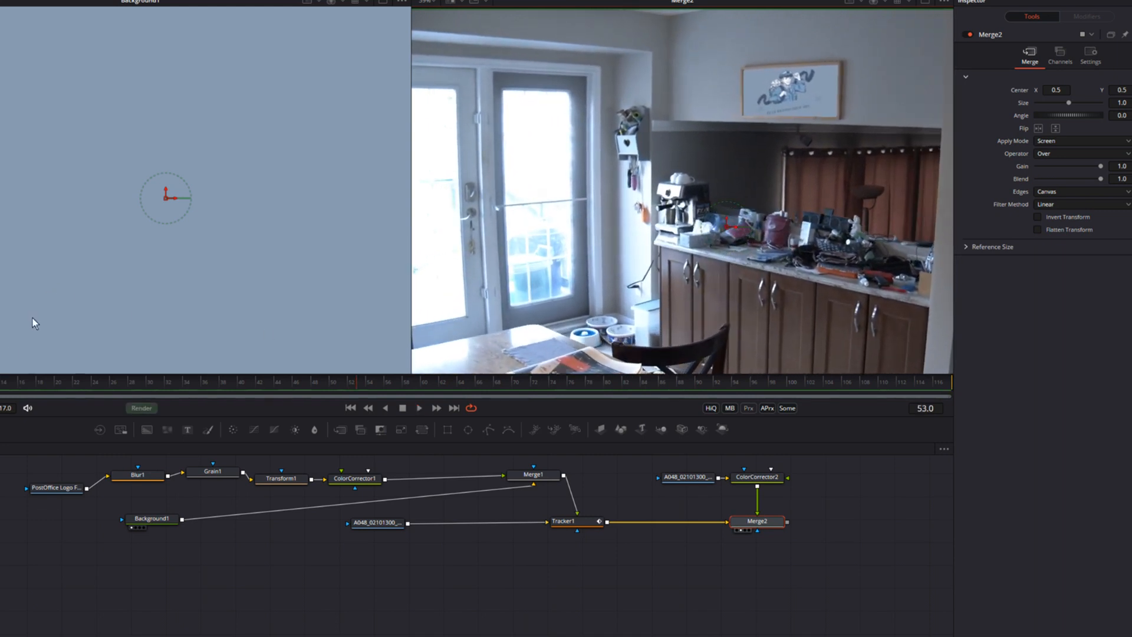
{"action": "left_click_drag", "start_coordinate": [340, 389], "coordinate": [51, 381]}
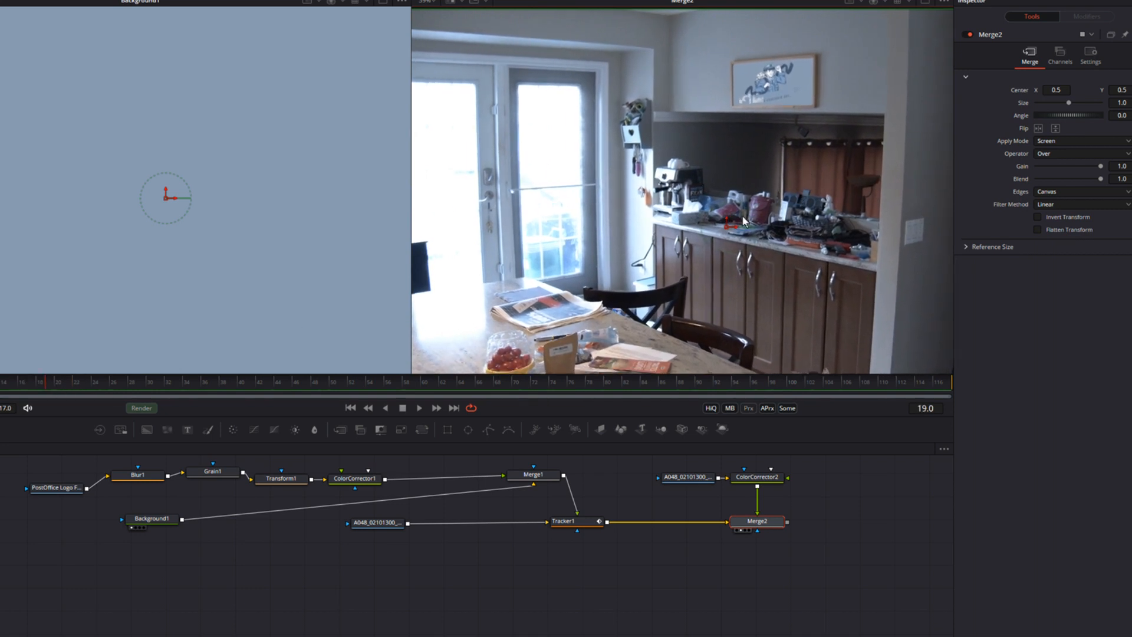
Insert a Blur after ColorCorrector2 with unlocked axes, X blur size 1.61 and Y blur size 5.17.
{"action": "left_click", "coordinate": [738, 478]}
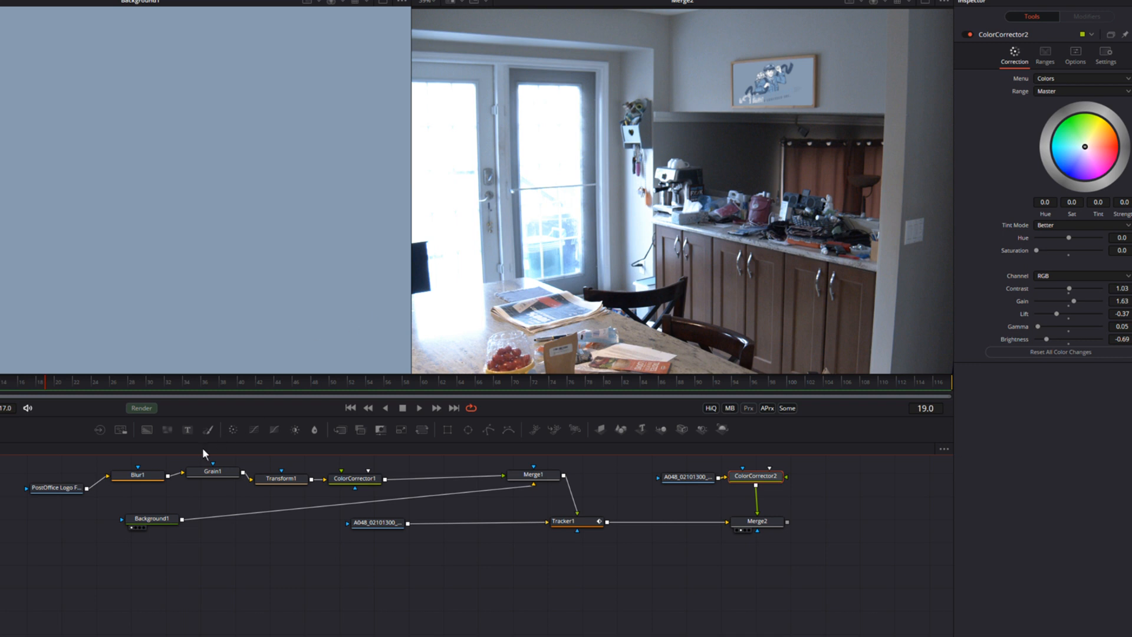
{"action": "left_click", "coordinate": [314, 430]}
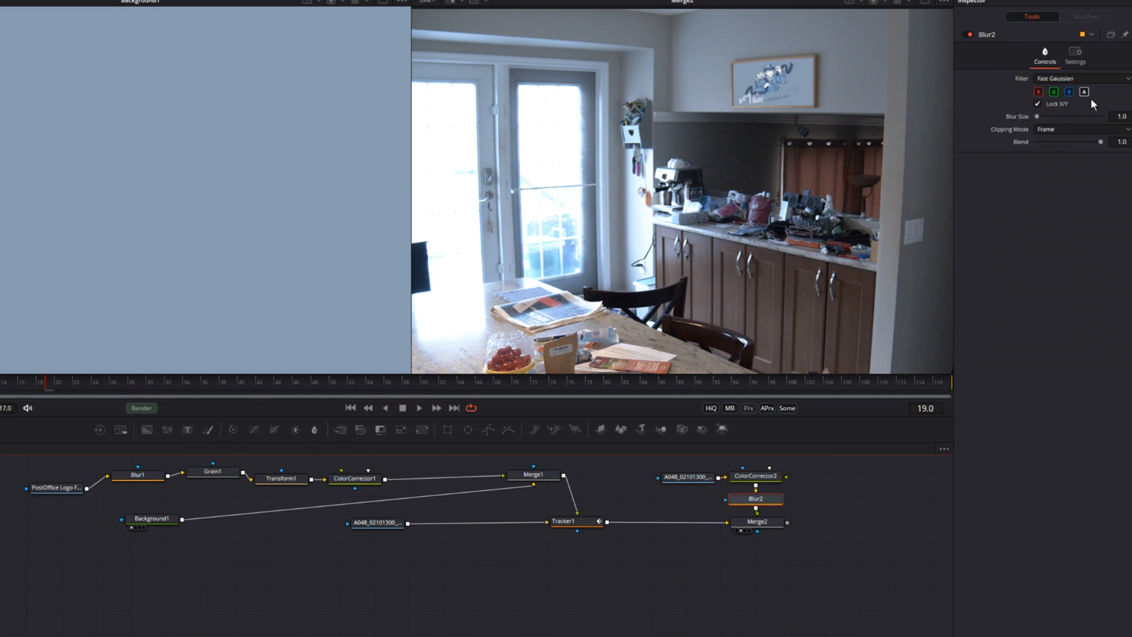
{"action": "left_click_drag", "start_coordinate": [1038, 117], "coordinate": [1039, 117]}
{"action": "left_click", "coordinate": [1038, 104]}
{"action": "left_click_drag", "start_coordinate": [1038, 129], "coordinate": [1064, 133]}
Play the composite with the blurred reflection, return to frame 0 and view the whole image.
{"action": "key", "text": "space"}
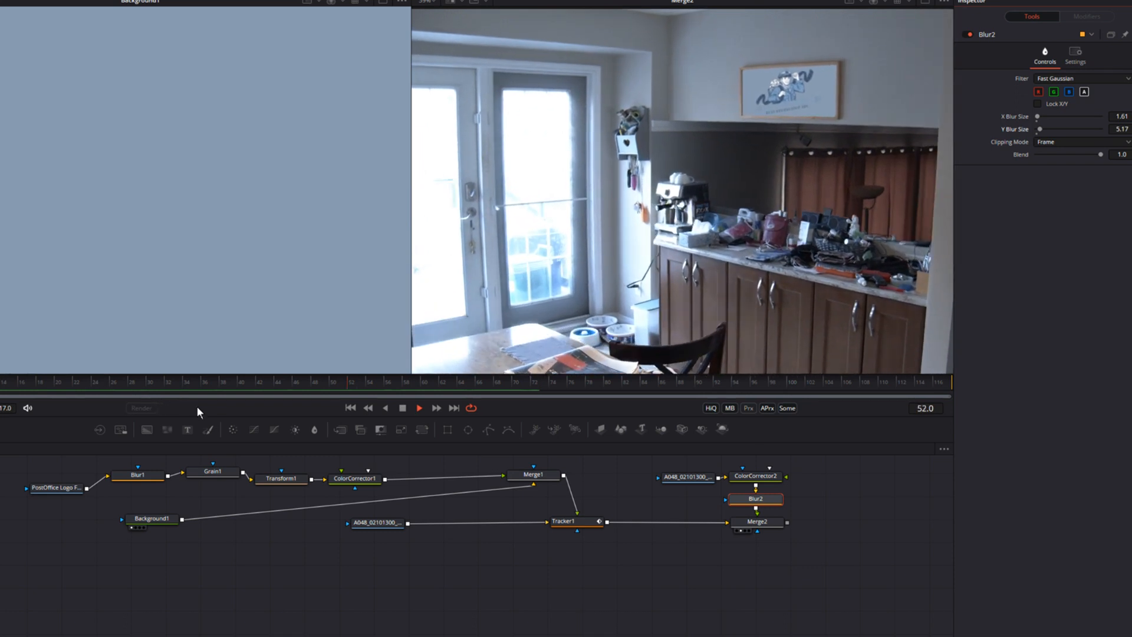
{"action": "key", "text": "space"}
{"action": "key", "text": "Home"}
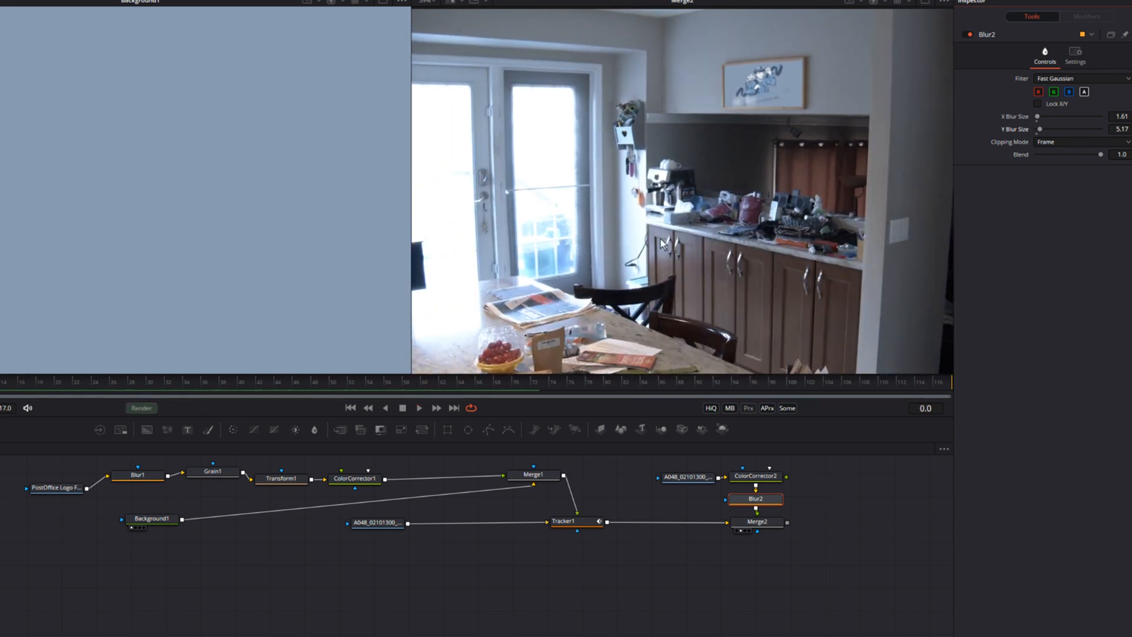
{"action": "scroll", "coordinate": [727, 223], "scroll_direction": "down", "scroll_amount": 4}
{"action": "left_click_drag", "start_coordinate": [693, 254], "coordinate": [701, 230]}
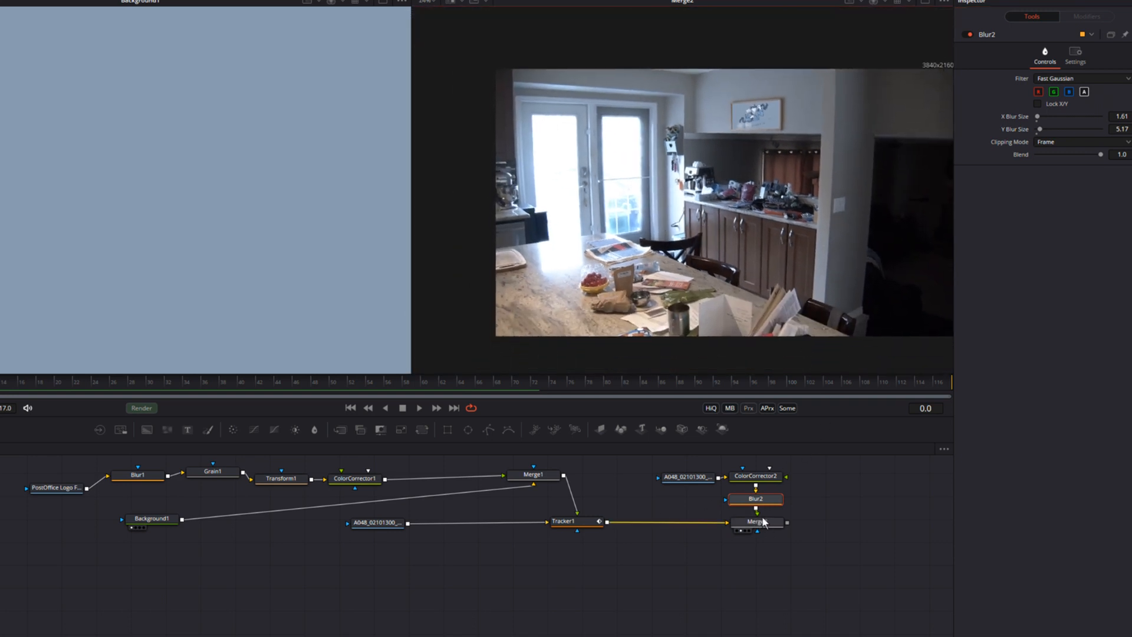
Compare the Tracker1, Merge2 and ColorCorrector2 outputs in the second viewer, ending on Merge2.
{"action": "left_click_drag", "start_coordinate": [584, 522], "coordinate": [702, 300]}
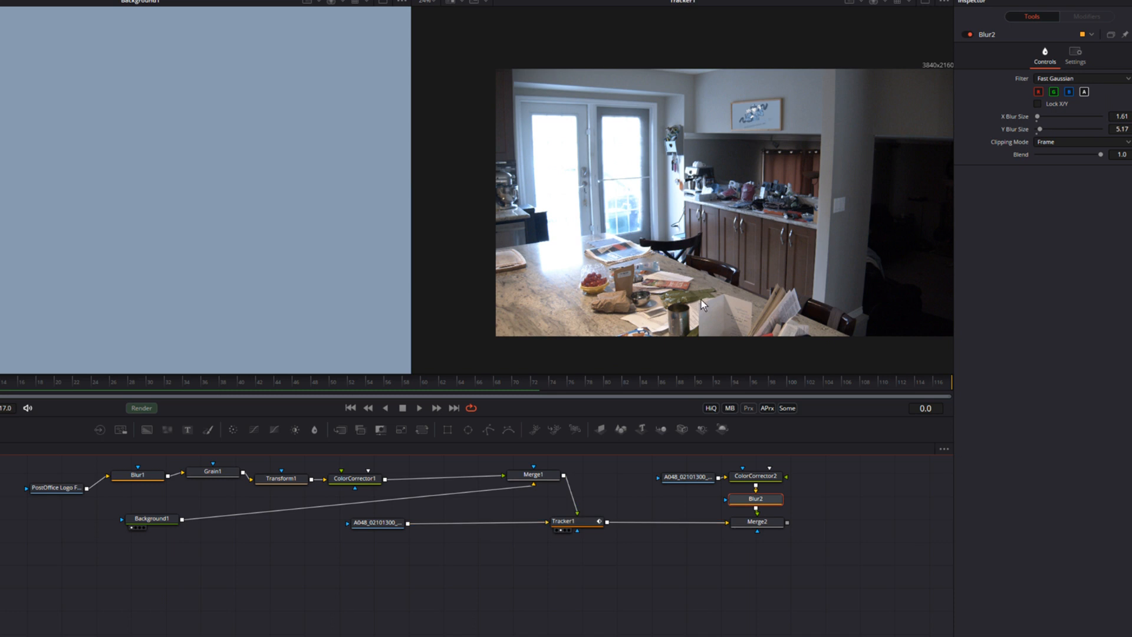
{"action": "left_click_drag", "start_coordinate": [757, 522], "coordinate": [770, 282]}
{"action": "left_click_drag", "start_coordinate": [765, 482], "coordinate": [735, 179]}
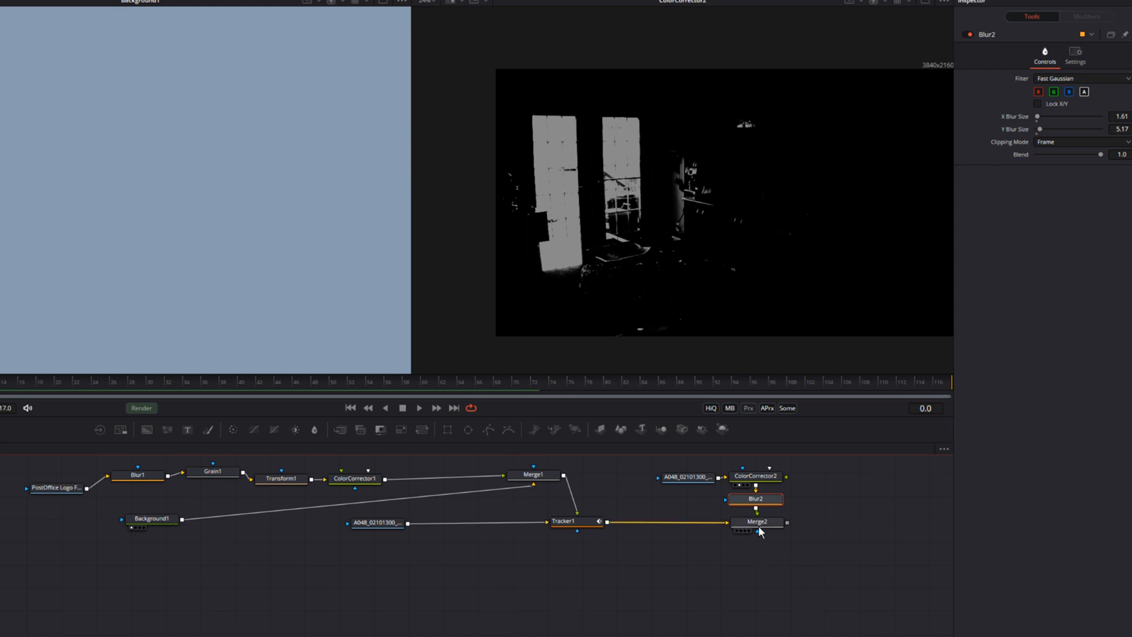
{"action": "left_click_drag", "start_coordinate": [767, 524], "coordinate": [788, 370]}
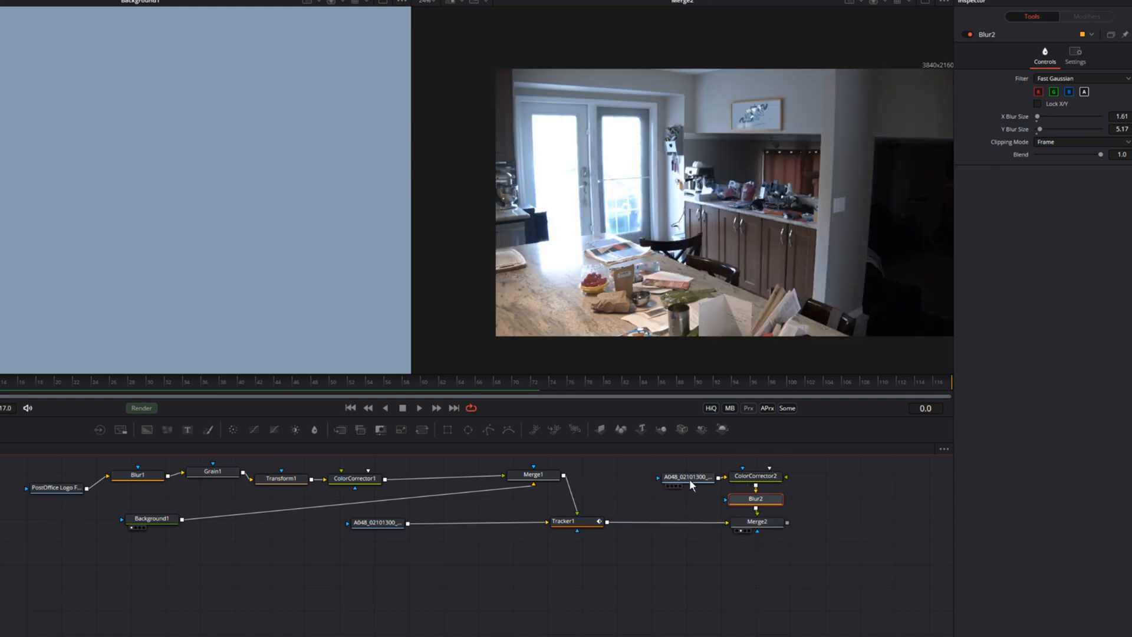
Make room beside ColorCorrector2 by shifting the copied A048 loader, and add a Tracker connected to that loader's output.
{"action": "left_click_drag", "start_coordinate": [688, 483], "coordinate": [646, 477]}
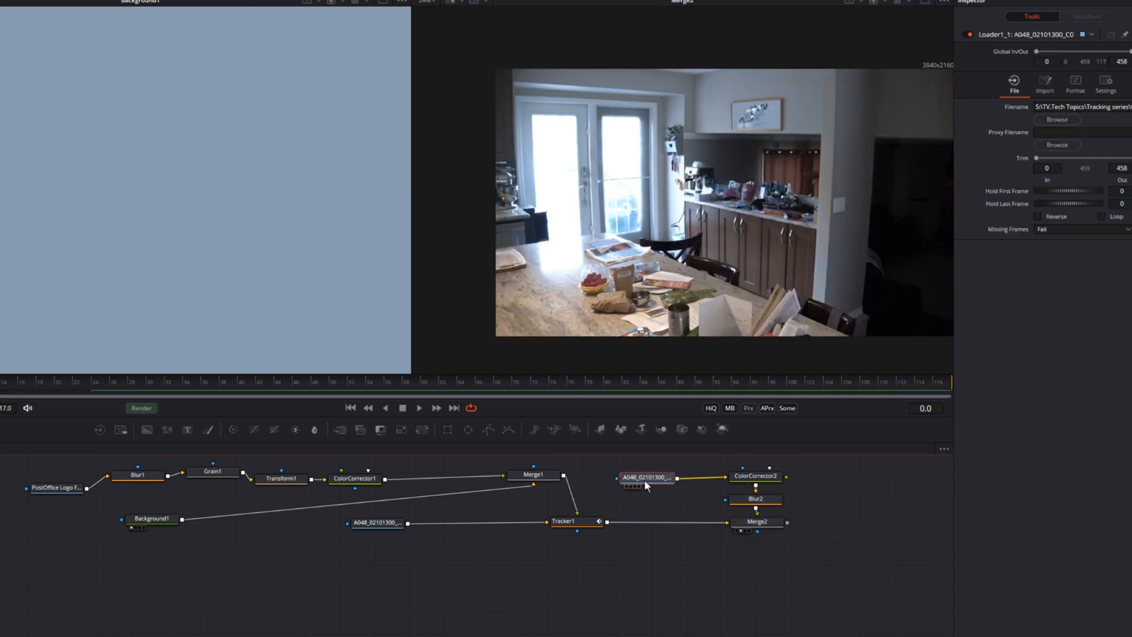
{"action": "left_click", "coordinate": [648, 503]}
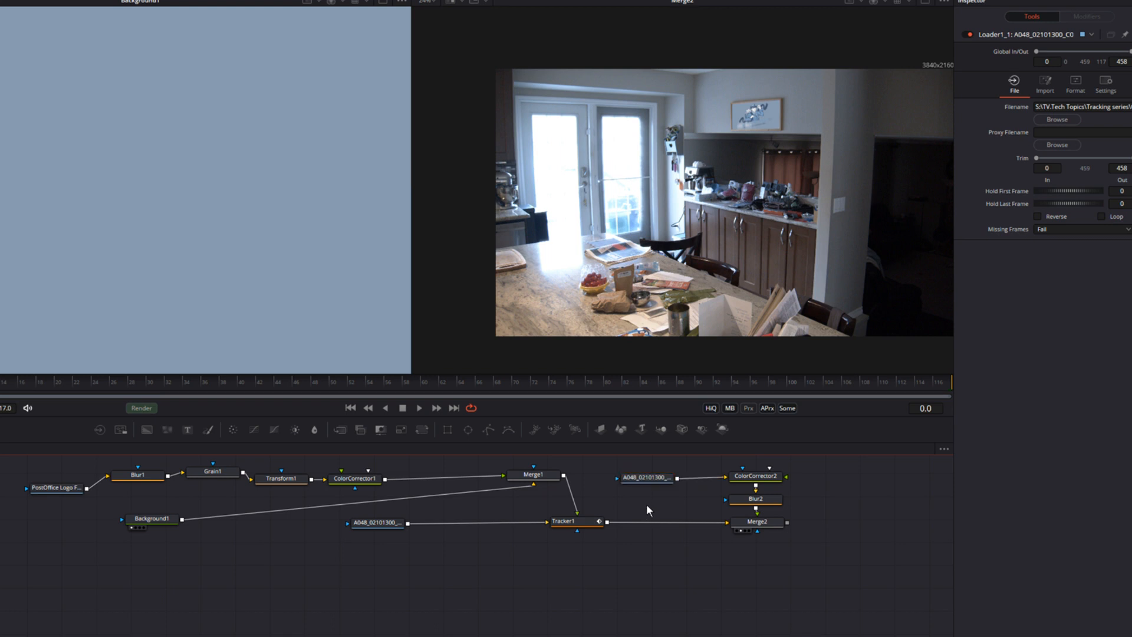
{"action": "key", "text": "shift+space"}
{"action": "type", "text": "Grain"}
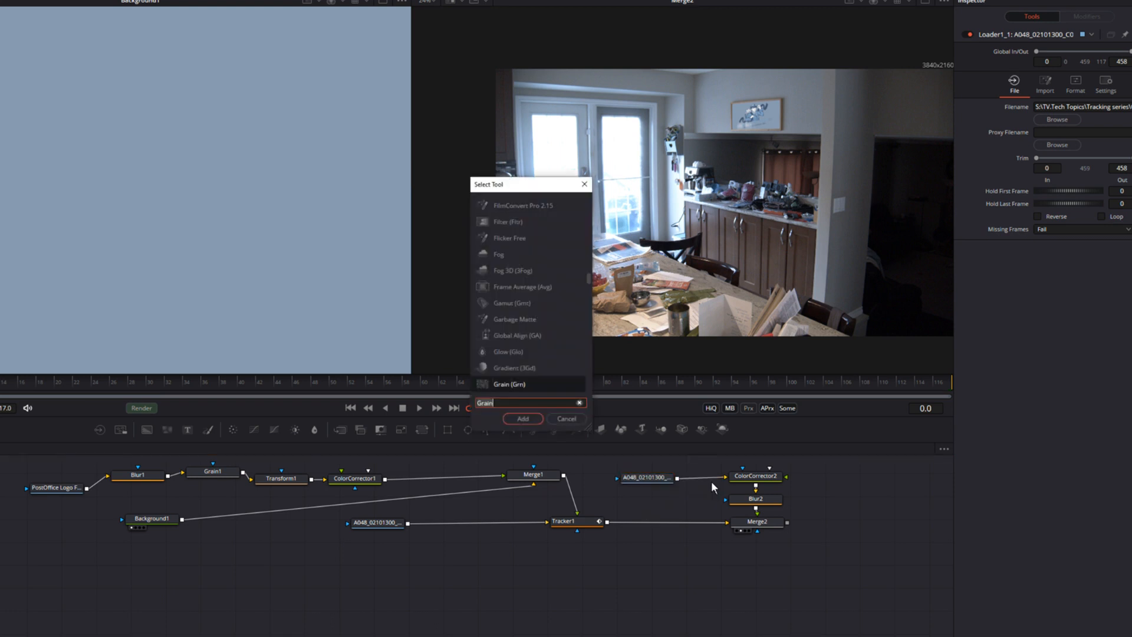
{"action": "type", "text": "Track"}
{"action": "key", "text": "Return"}
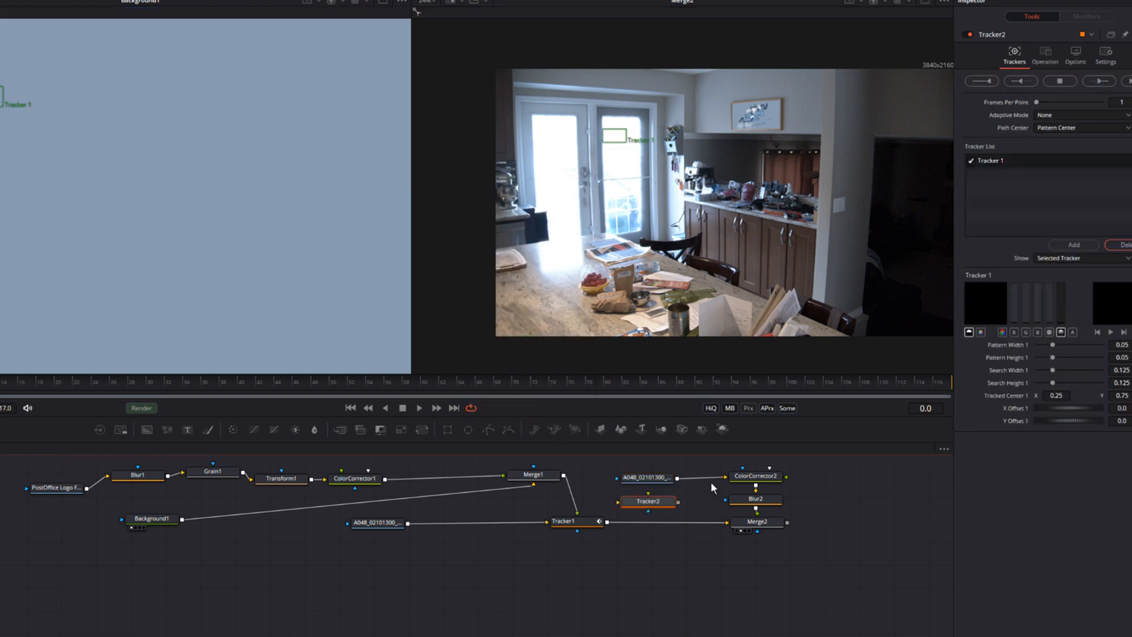
{"action": "left_click_drag", "start_coordinate": [677, 479], "coordinate": [660, 502]}
Rename the new tracker node as MASK.
{"action": "key", "text": "F2"}
{"action": "type", "text": "MASK"}
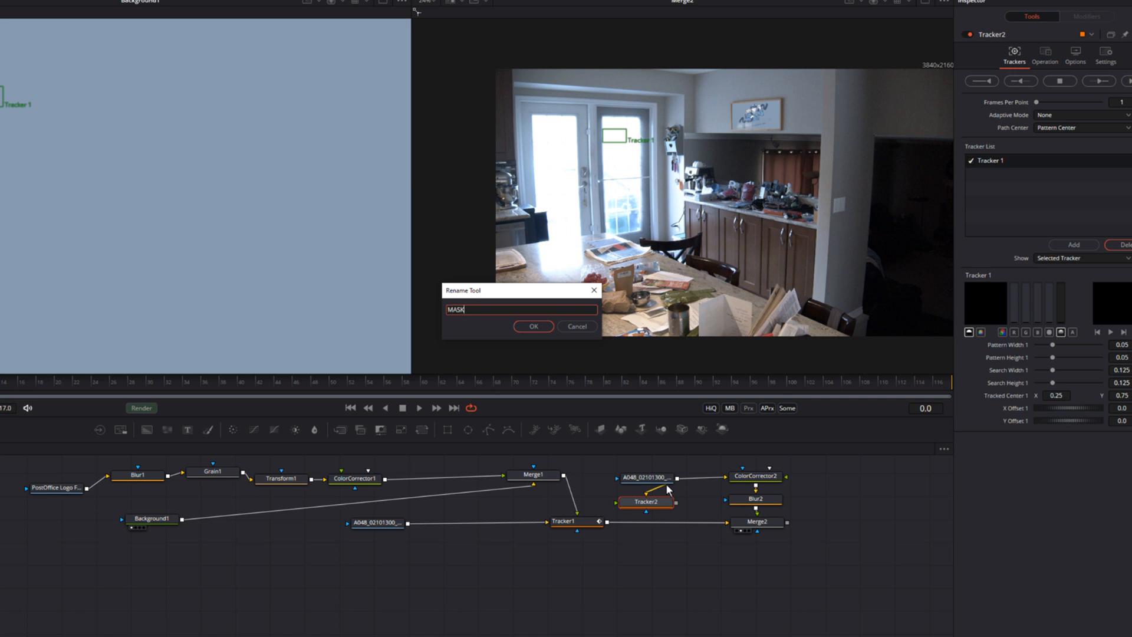
{"action": "left_click", "coordinate": [534, 324]}
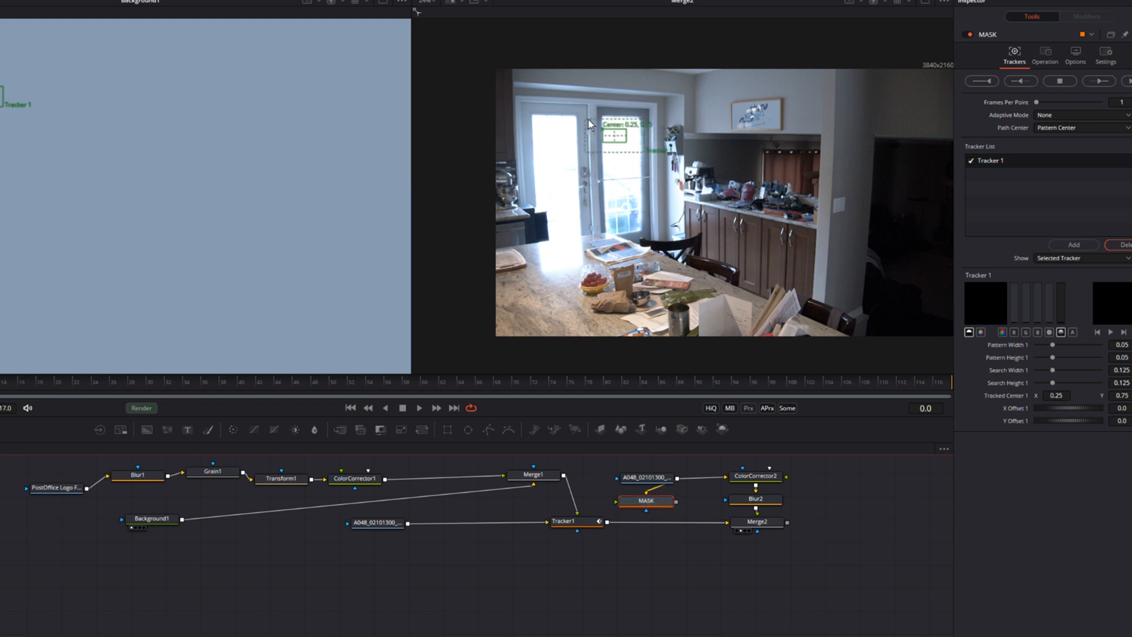
Show the copied A048 footage in the second viewer and move MASK's tracker near the picture frame's lower-left corner.
{"action": "left_click_drag", "start_coordinate": [605, 134], "coordinate": [684, 111]}
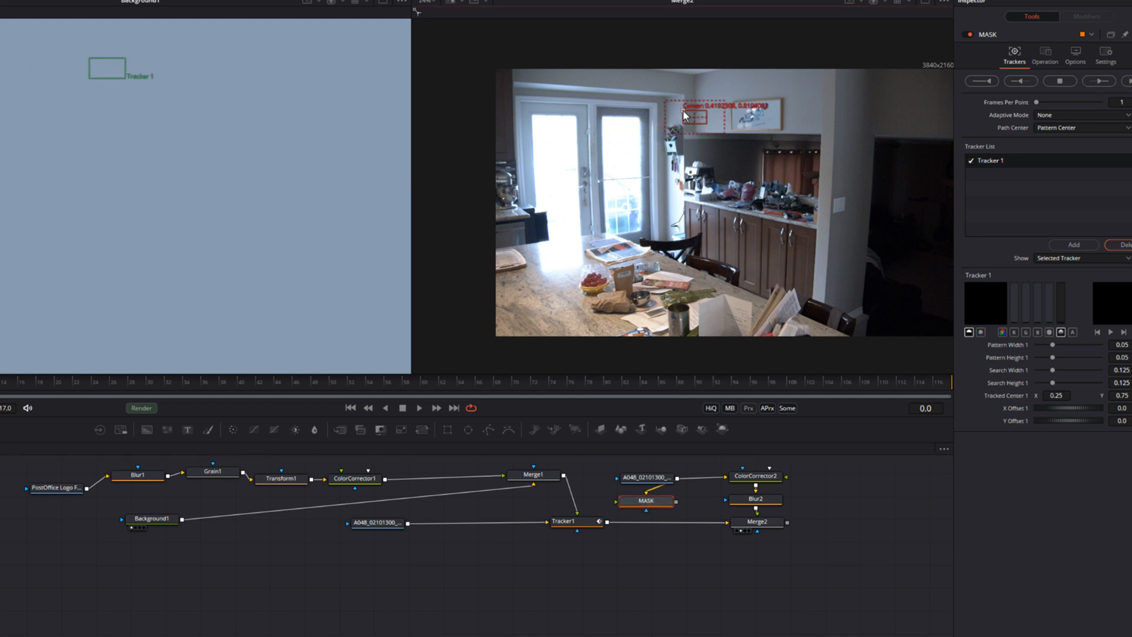
{"action": "scroll", "coordinate": [808, 115], "scroll_direction": "up", "scroll_amount": 1}
{"action": "scroll", "coordinate": [808, 115], "scroll_direction": "up", "scroll_amount": 1}
{"action": "left_click_drag", "start_coordinate": [780, 129], "coordinate": [725, 227]}
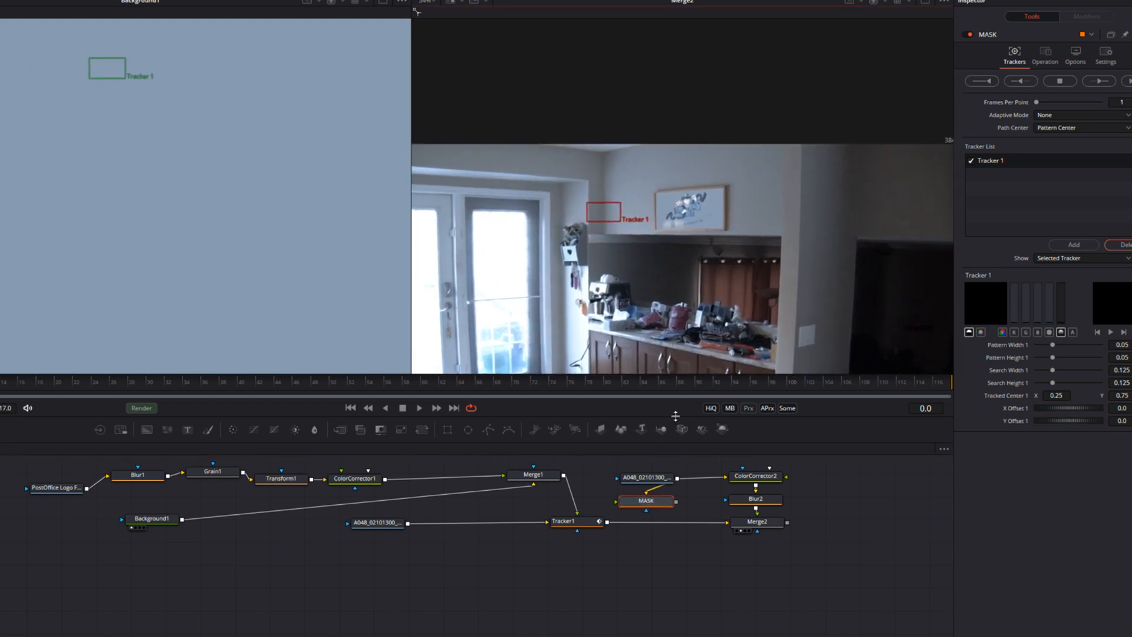
{"action": "left_click_drag", "start_coordinate": [665, 475], "coordinate": [649, 235]}
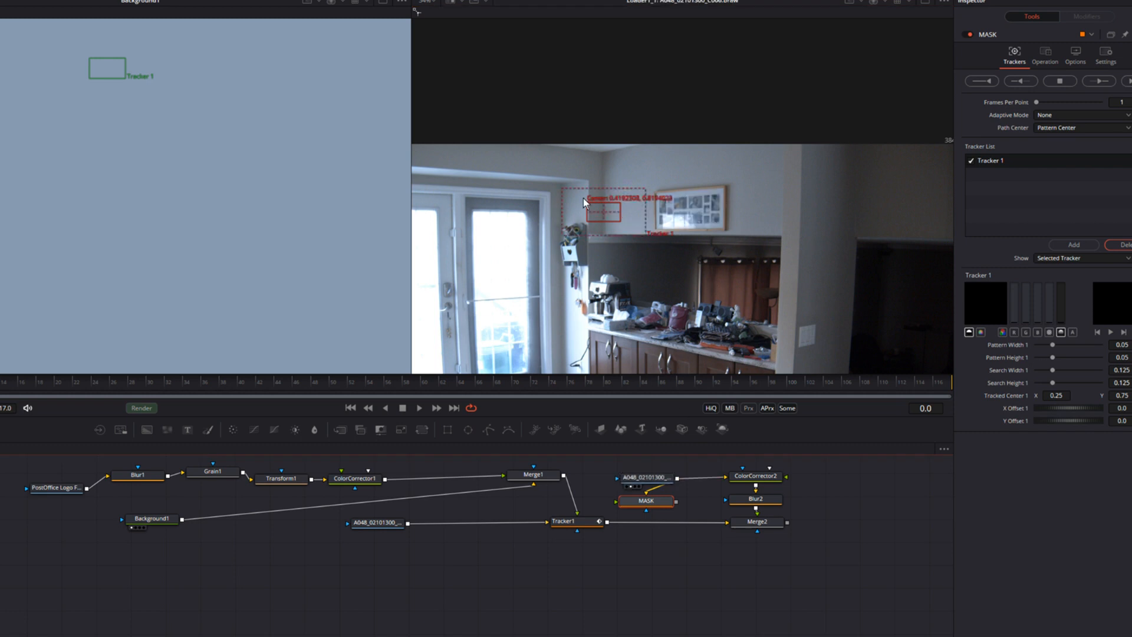
{"action": "left_click_drag", "start_coordinate": [587, 204], "coordinate": [641, 222]}
{"action": "scroll", "coordinate": [660, 270], "scroll_direction": "up", "scroll_amount": 5}
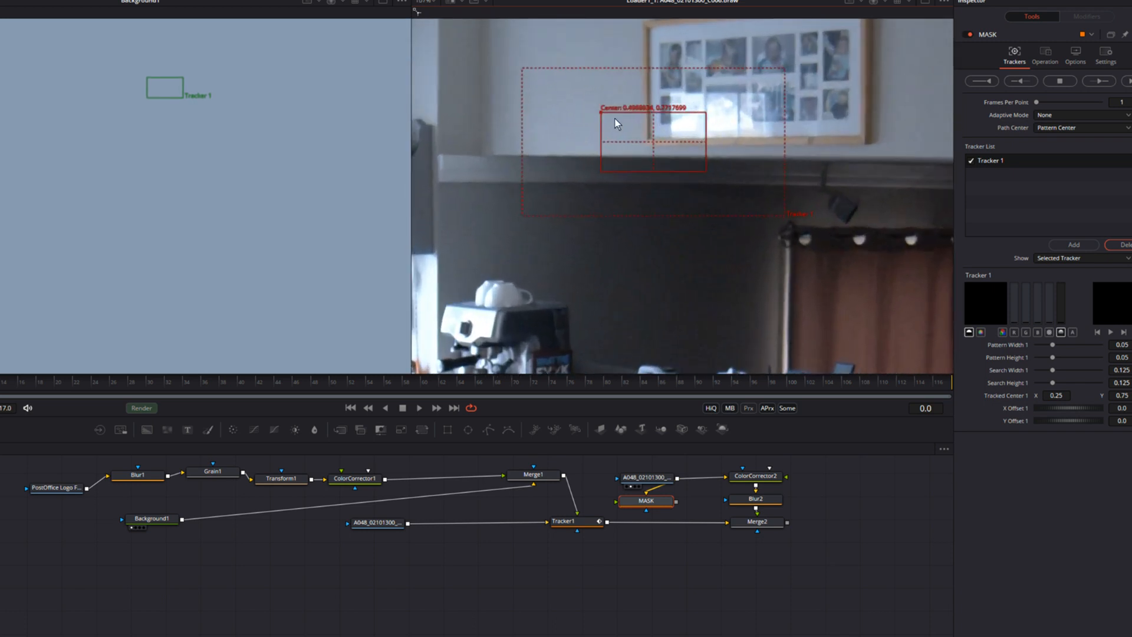
Fit the tracker pattern tightly around the frame's lower-left corner and shrink its search area to about 0.03 by 0.049.
{"action": "left_click_drag", "start_coordinate": [600, 112], "coordinate": [597, 108]}
{"action": "left_click_drag", "start_coordinate": [702, 166], "coordinate": [663, 147]}
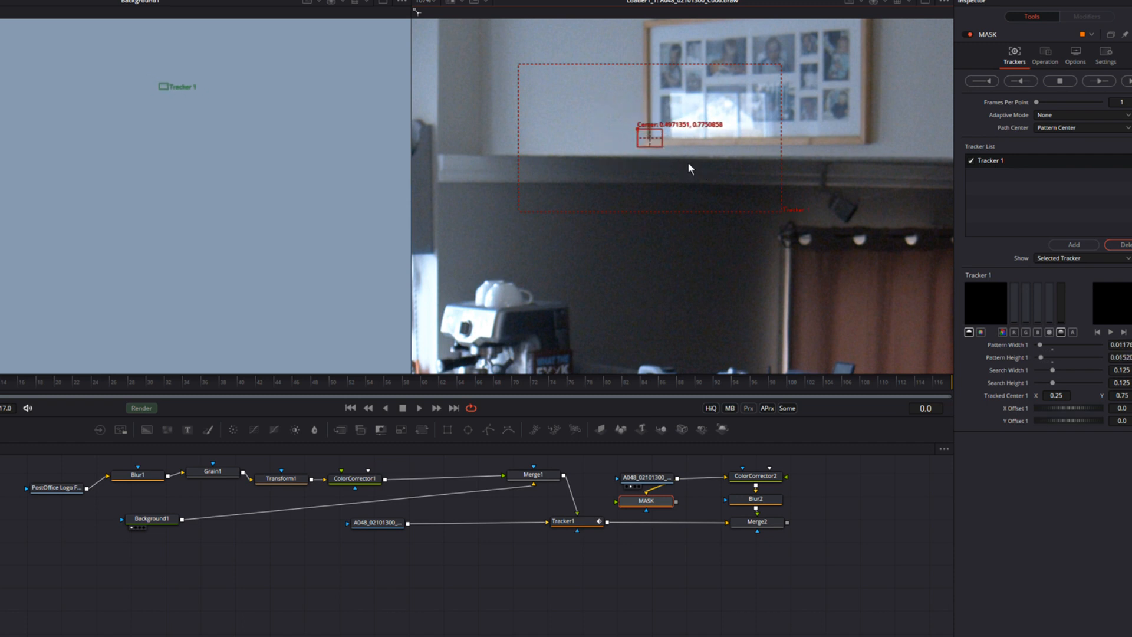
{"action": "left_click_drag", "start_coordinate": [782, 212], "coordinate": [681, 166]}
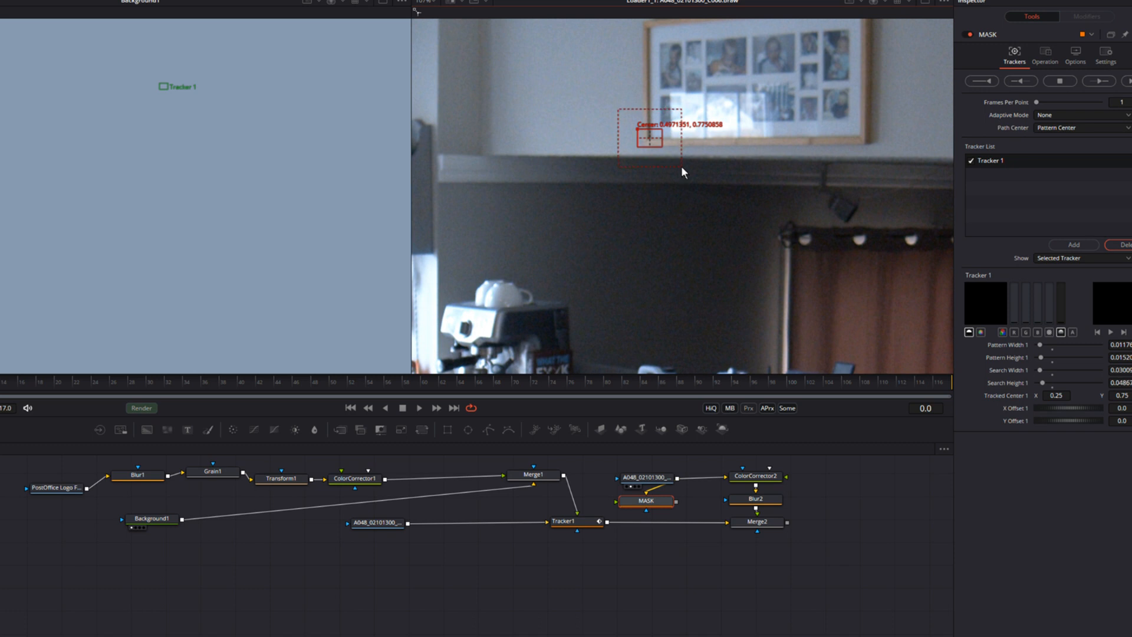
Track the frame corner forward to frame 117 using the blue channel, with MASK in the second viewer, and return to frame 0.
{"action": "left_click", "coordinate": [1038, 333]}
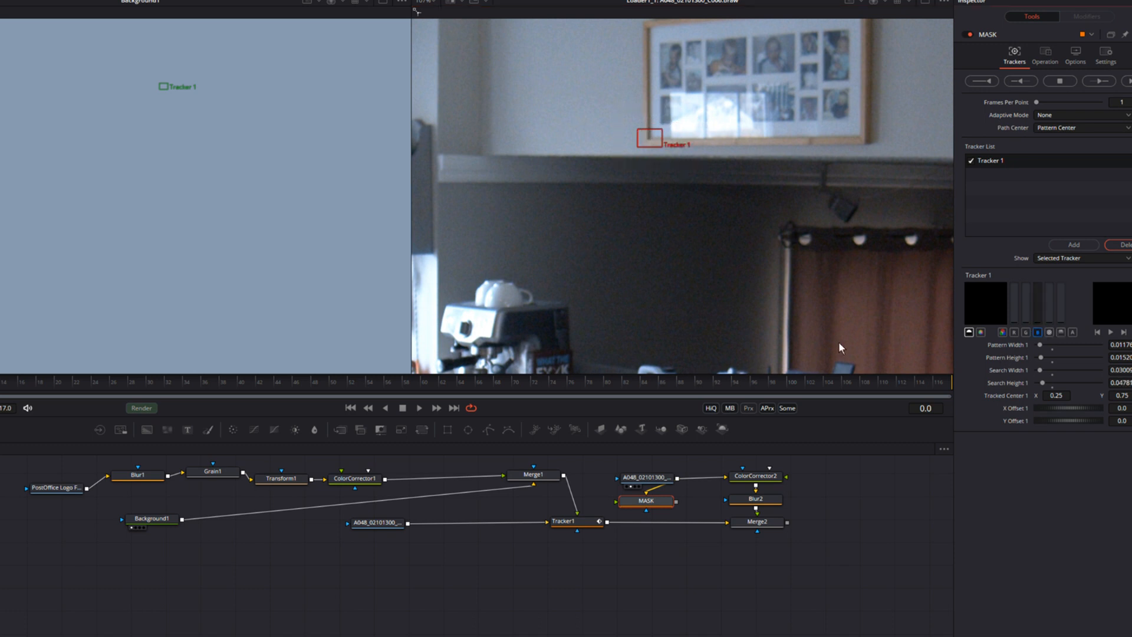
{"action": "left_click_drag", "start_coordinate": [659, 496], "coordinate": [771, 263]}
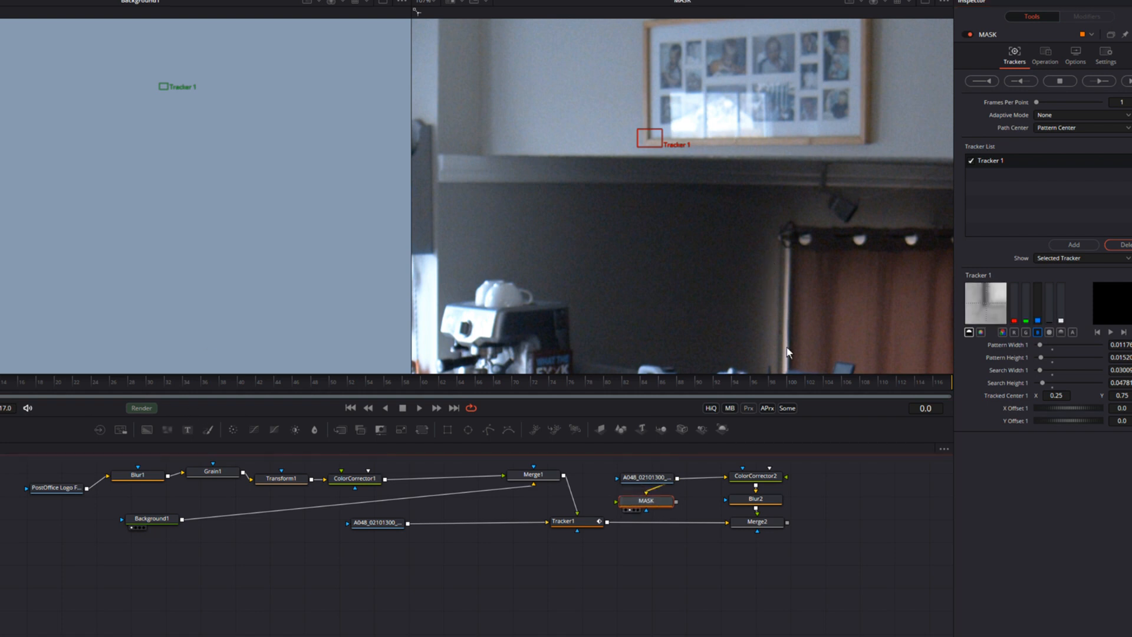
{"action": "left_click", "coordinate": [1112, 85]}
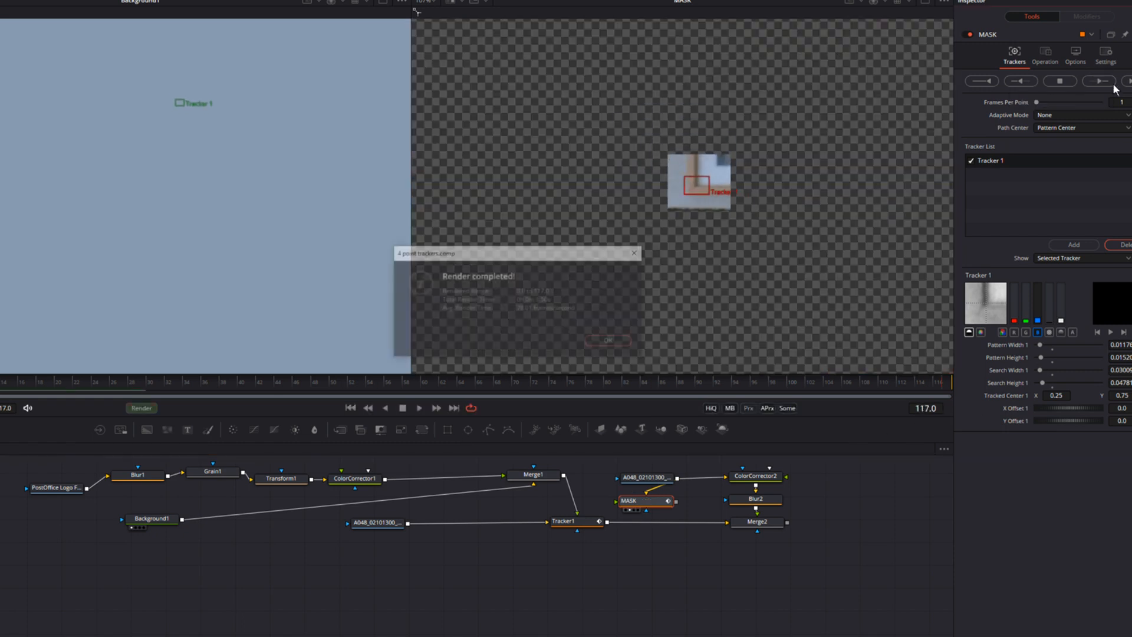
{"action": "left_click", "coordinate": [611, 342]}
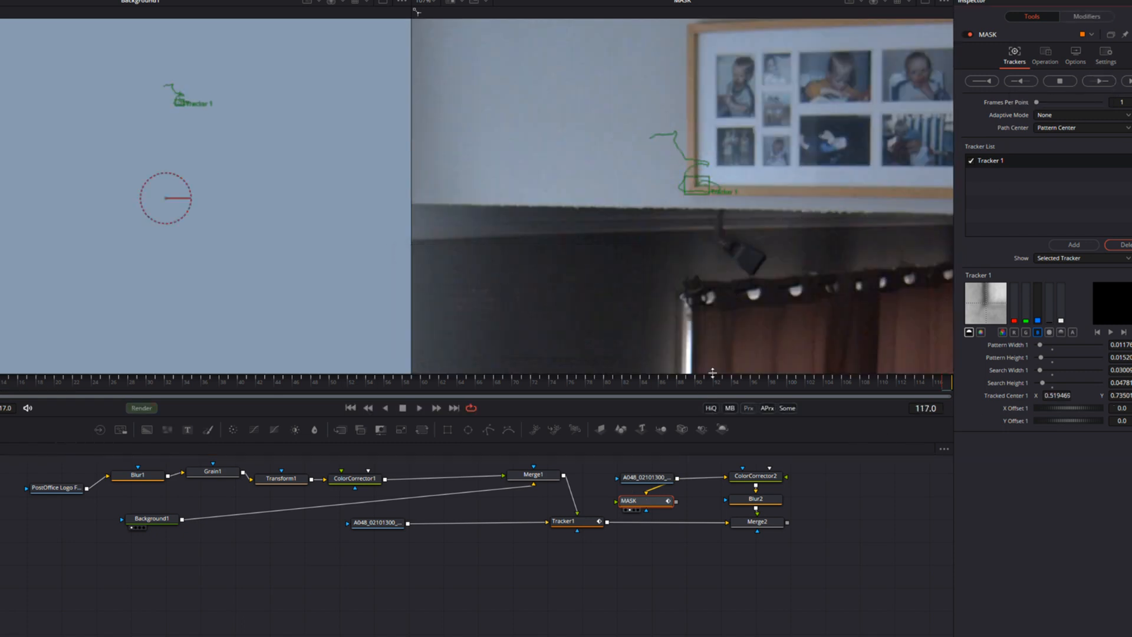
{"action": "left_click_drag", "start_coordinate": [929, 366], "coordinate": [6, 389]}
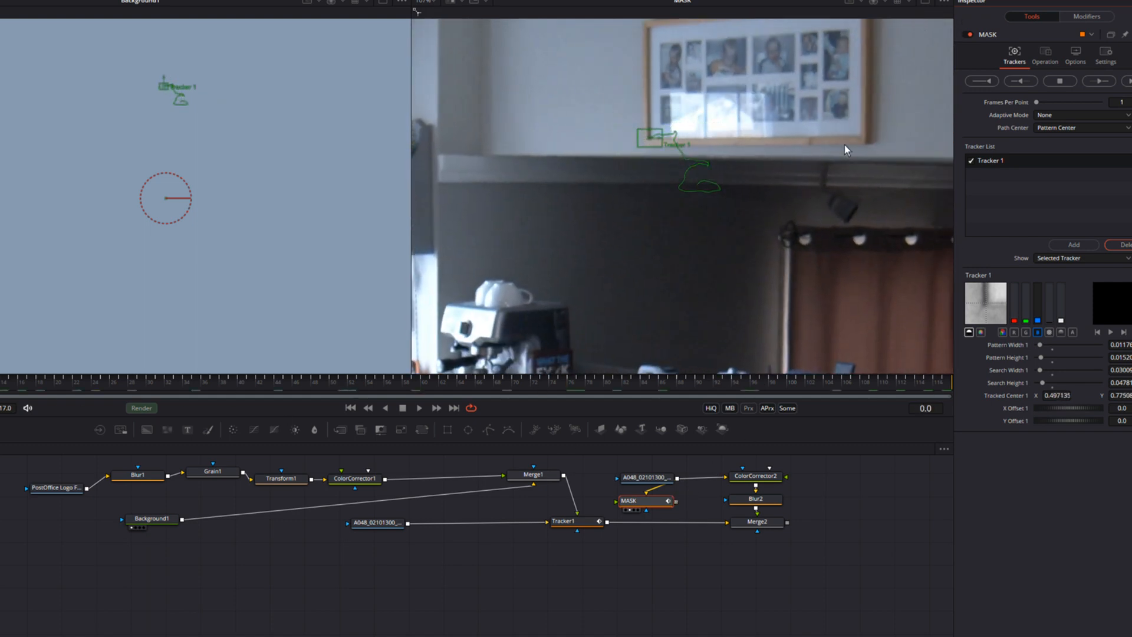
Add a Polygon node below Merge2 and draw a closed mask around the reflection in the picture's lower-left area, fitted to the frame edge.
{"action": "left_click_drag", "start_coordinate": [761, 522], "coordinate": [770, 539]}
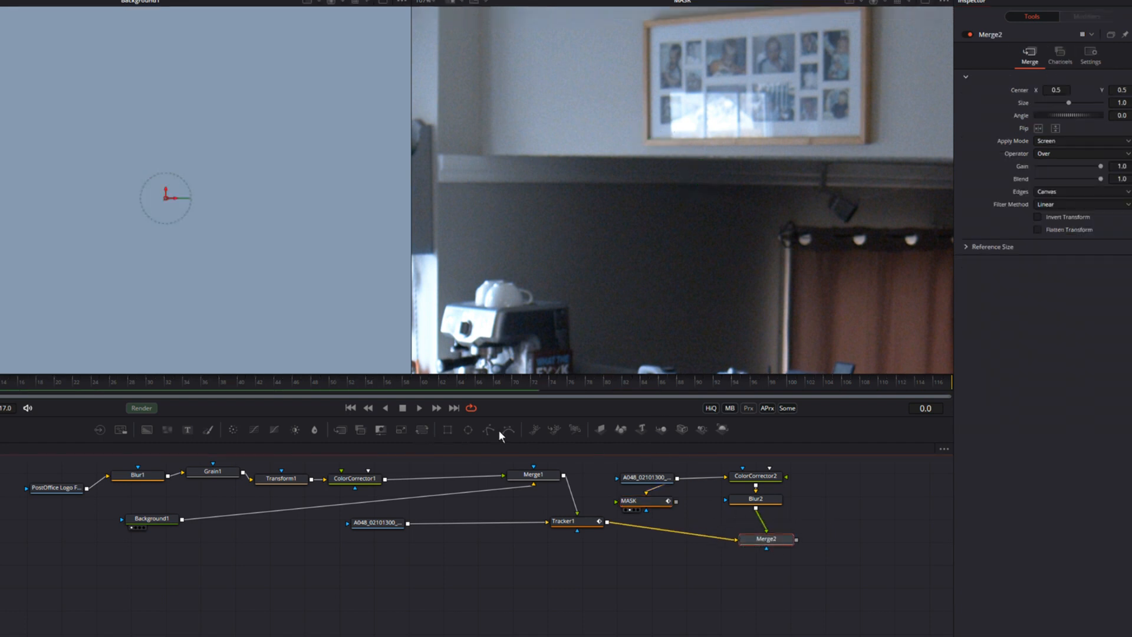
{"action": "left_click_drag", "start_coordinate": [493, 427], "coordinate": [784, 608]}
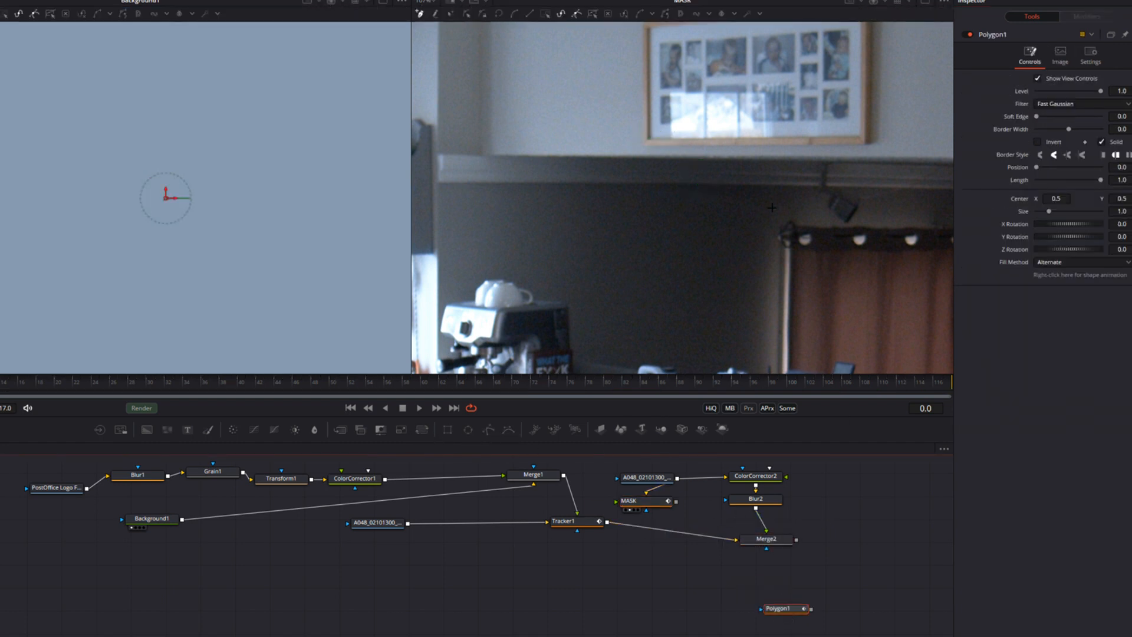
{"action": "left_click", "coordinate": [656, 90]}
{"action": "left_click", "coordinate": [691, 81]}
{"action": "left_click", "coordinate": [779, 83]}
{"action": "left_click", "coordinate": [796, 117]}
{"action": "left_click", "coordinate": [794, 142]}
{"action": "left_click", "coordinate": [722, 143]}
{"action": "left_click", "coordinate": [686, 142]}
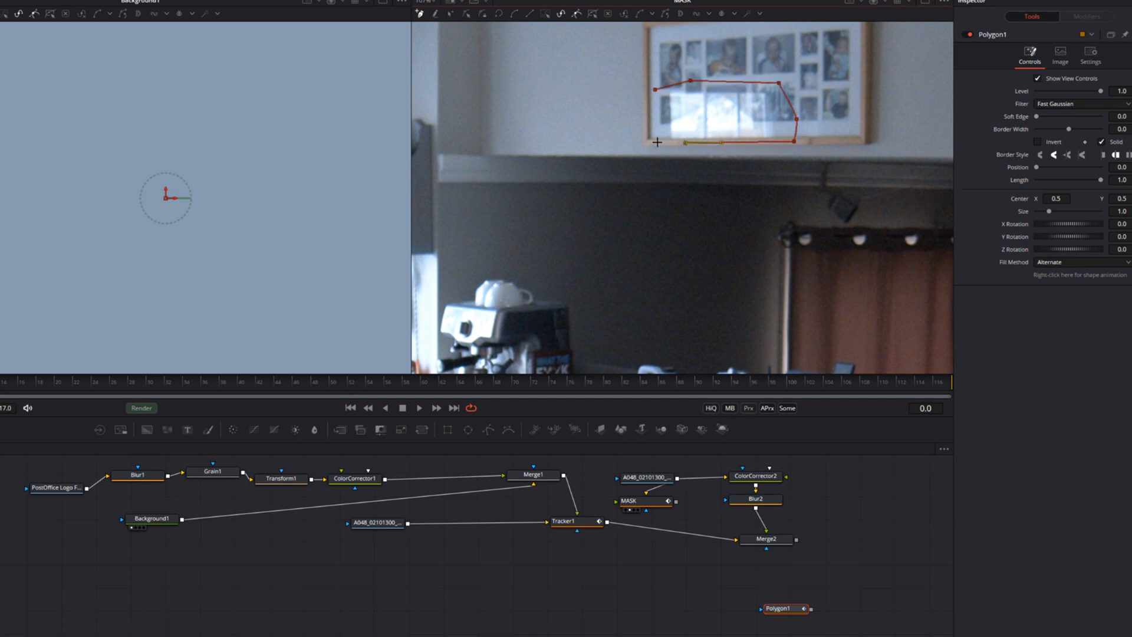
{"action": "left_click", "coordinate": [656, 91]}
{"action": "left_click_drag", "start_coordinate": [656, 90], "coordinate": [648, 87]}
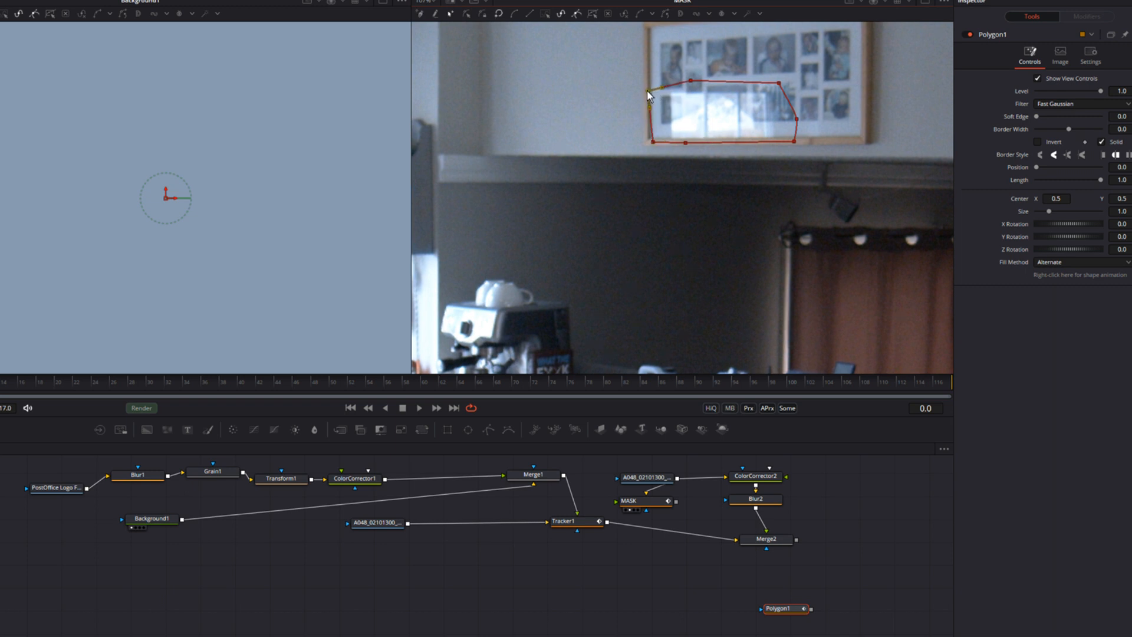
{"action": "left_click_drag", "start_coordinate": [653, 142], "coordinate": [641, 144]}
Connect Polygon1 to Merge2's mask input and show Merge2 in the second viewer.
{"action": "left_click_drag", "start_coordinate": [812, 609], "coordinate": [767, 549]}
{"action": "left_click", "coordinate": [758, 548]}
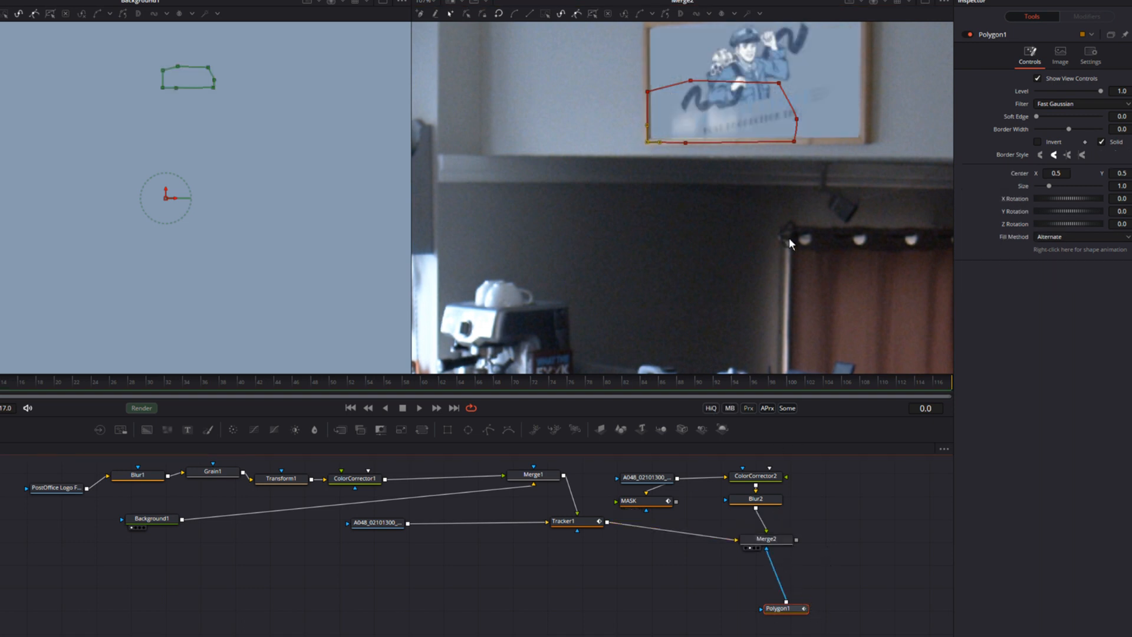
{"action": "left_click", "coordinate": [781, 541]}
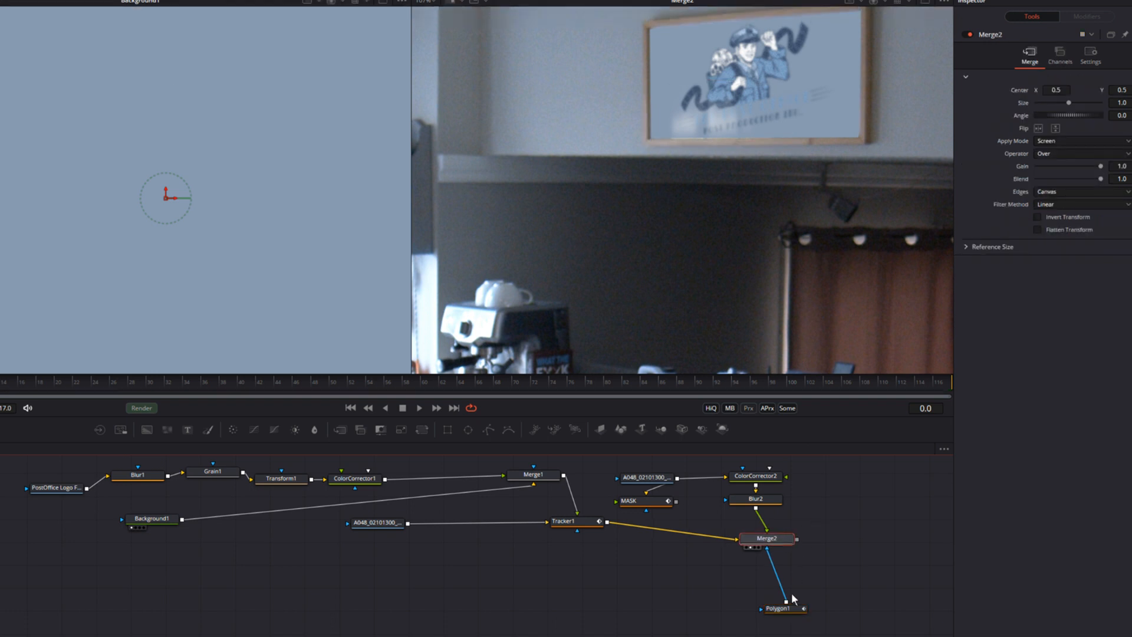
{"action": "scroll", "coordinate": [833, 310], "scroll_direction": "down", "scroll_amount": 3}
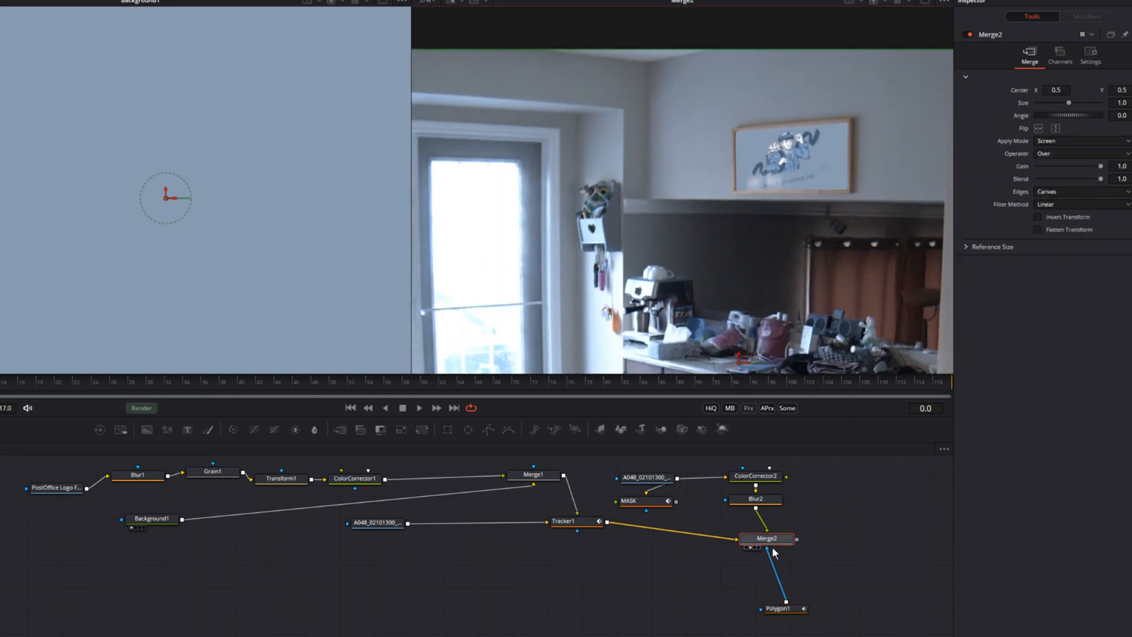
Show ColorCorrector2 in the second viewer and reroute the polygon mask from Merge2 to ColorCorrector2.
{"action": "left_click_drag", "start_coordinate": [764, 475], "coordinate": [763, 326]}
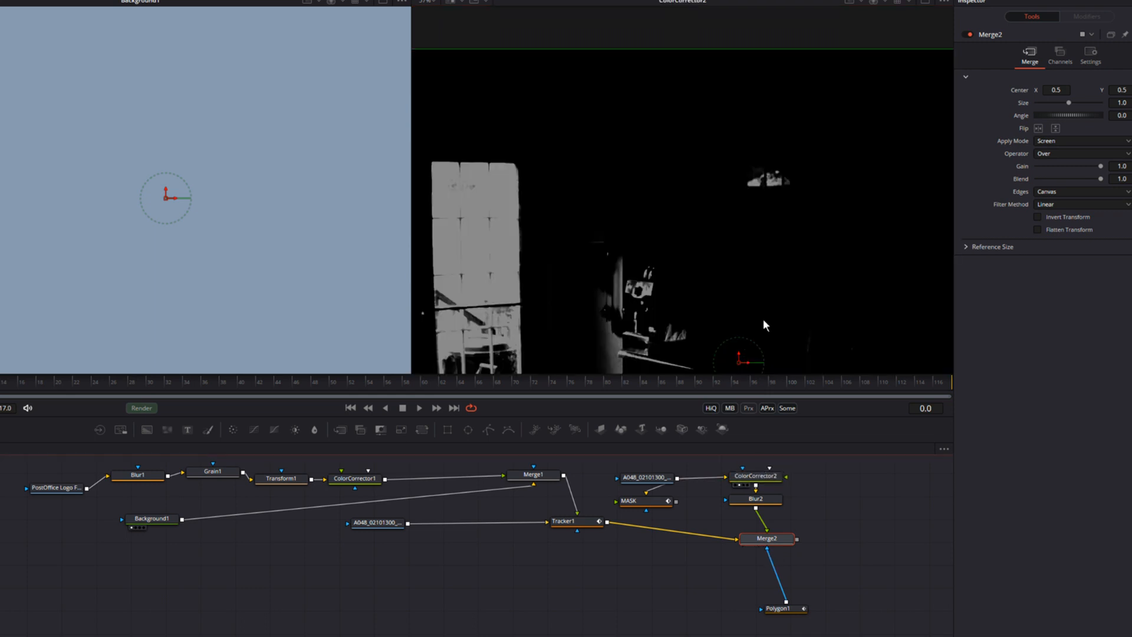
{"action": "left_click_drag", "start_coordinate": [777, 572], "coordinate": [742, 472]}
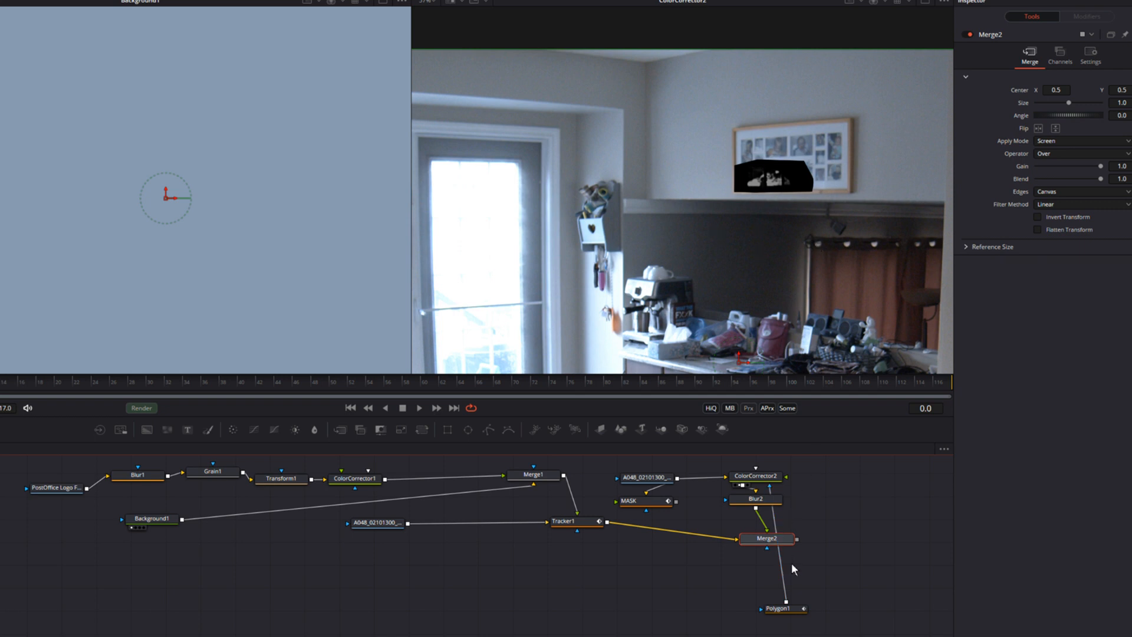
Connect Polygon1's Center to the MASK tracker's Unsteady Position.
{"action": "left_click", "coordinate": [790, 609]}
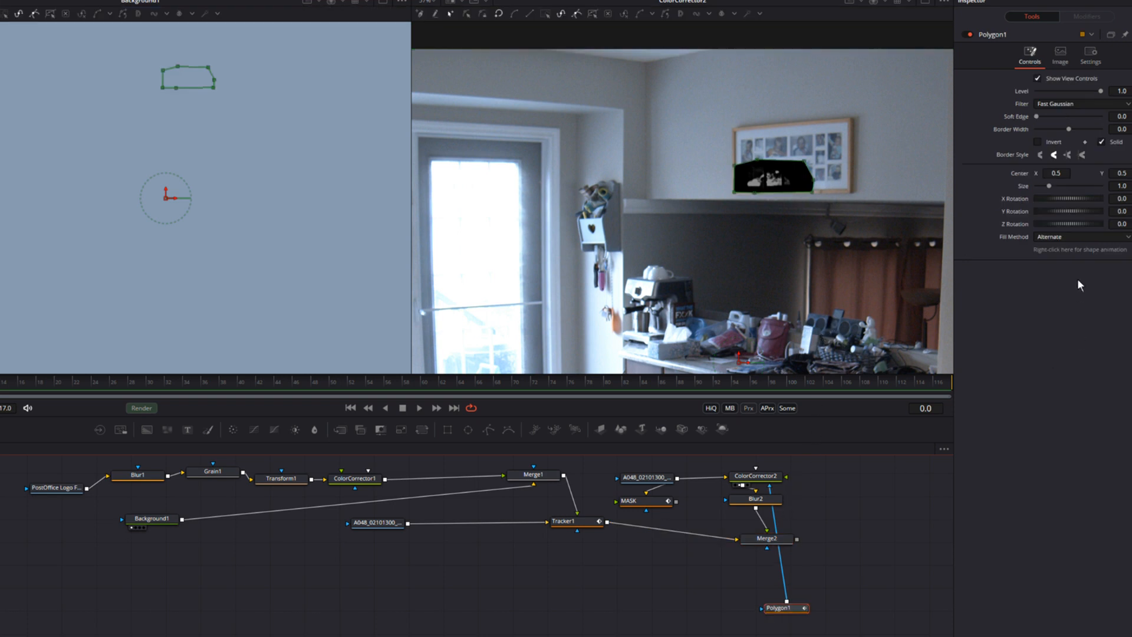
{"action": "right_click", "coordinate": [1011, 171]}
{"action": "mouse_move", "coordinate": [1044, 228]}
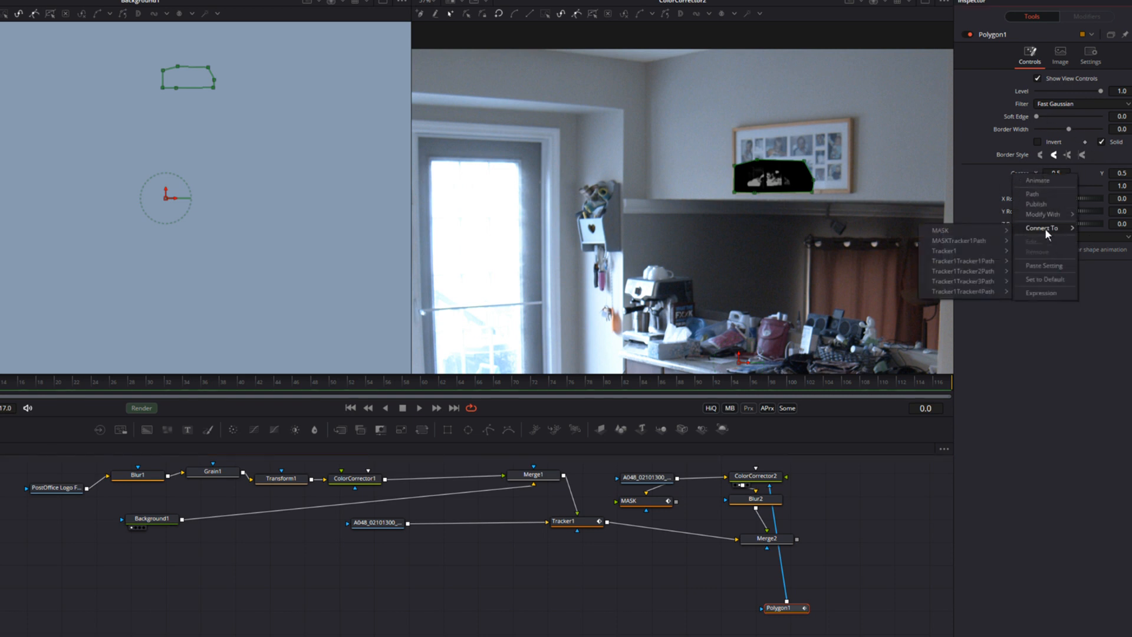
{"action": "mouse_move", "coordinate": [977, 229]}
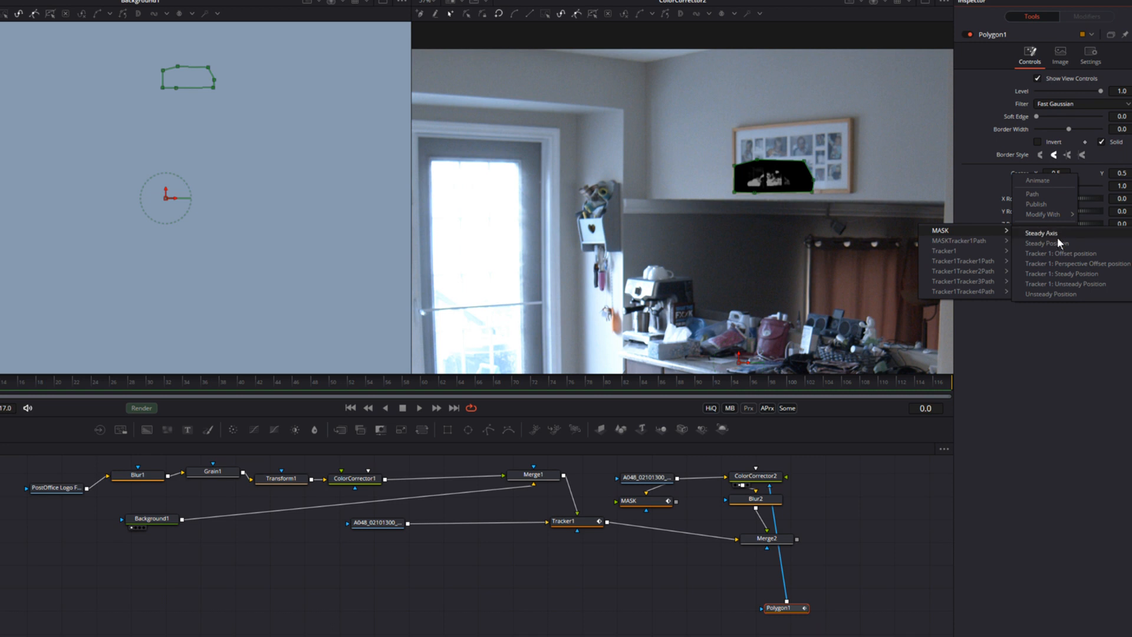
{"action": "left_click", "coordinate": [1056, 294]}
Play and scrub the clip from the start to frame 45 to check how the mask follows the picture frame.
{"action": "left_click_drag", "start_coordinate": [0, 384], "coordinate": [0, 381]}
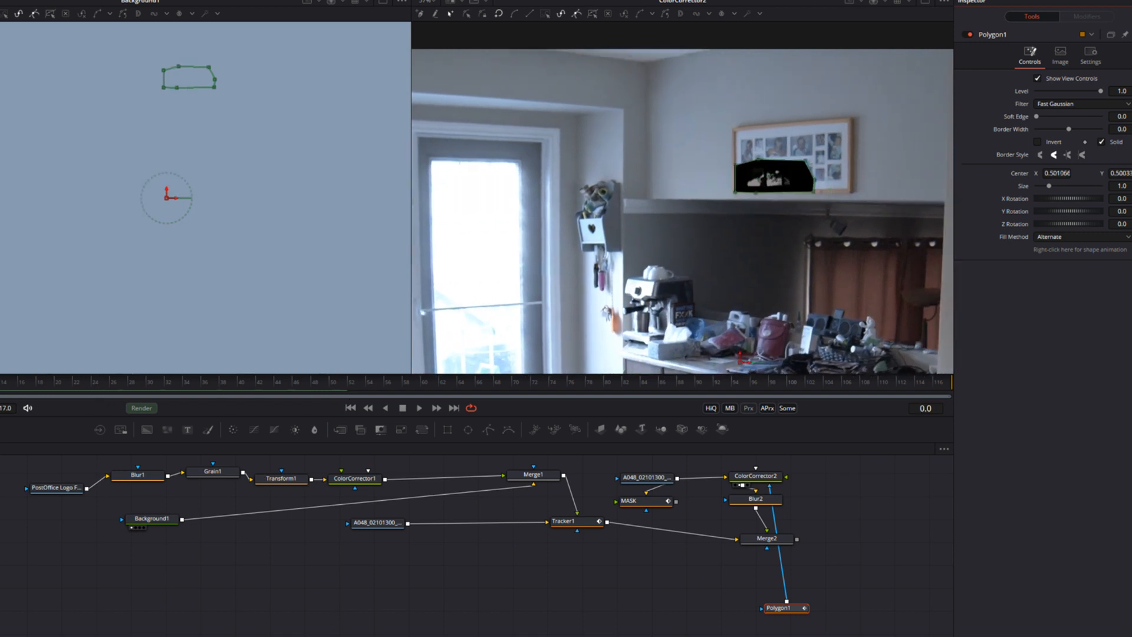
{"action": "key", "text": "space"}
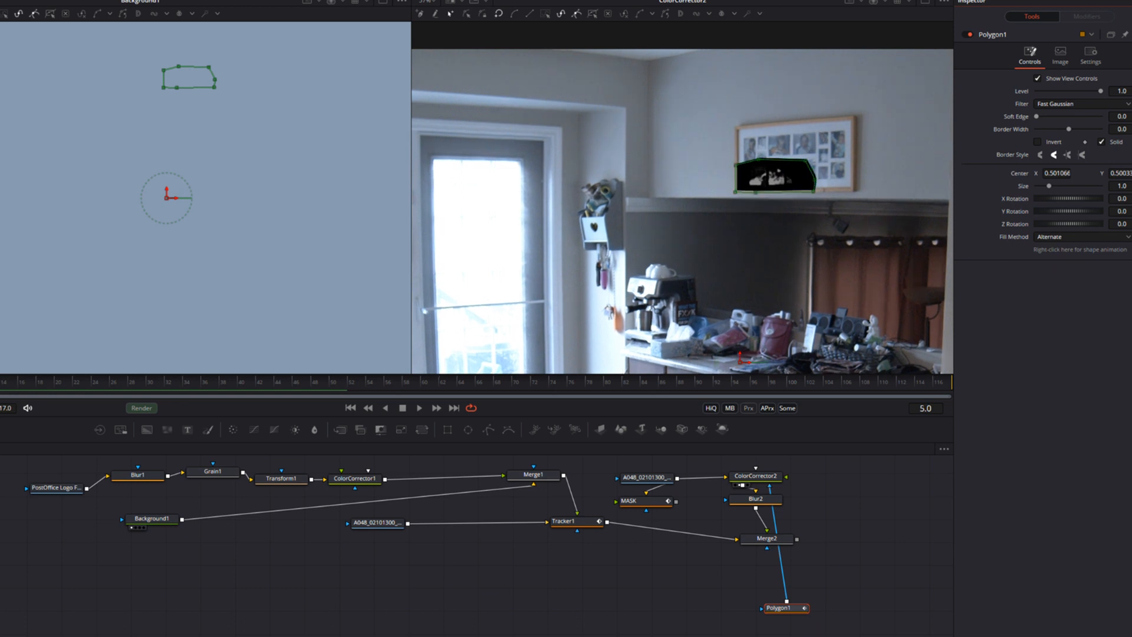
{"action": "left_click_drag", "start_coordinate": [44, 377], "coordinate": [69, 377]}
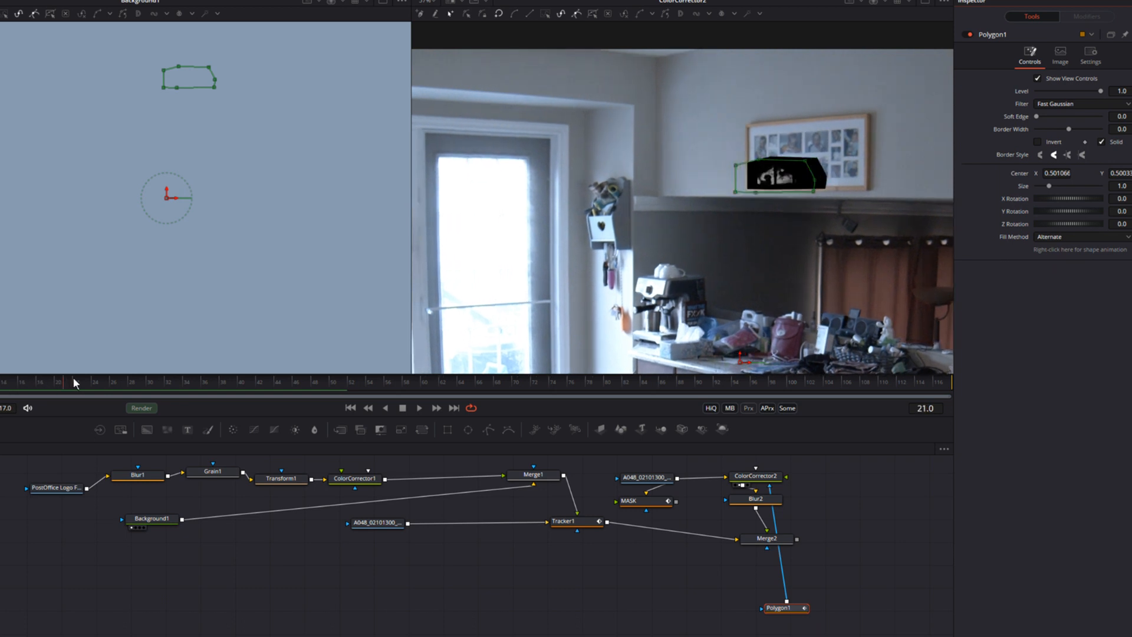
{"action": "left_click", "coordinate": [182, 380]}
{"action": "left_click_drag", "start_coordinate": [266, 386], "coordinate": [289, 371]}
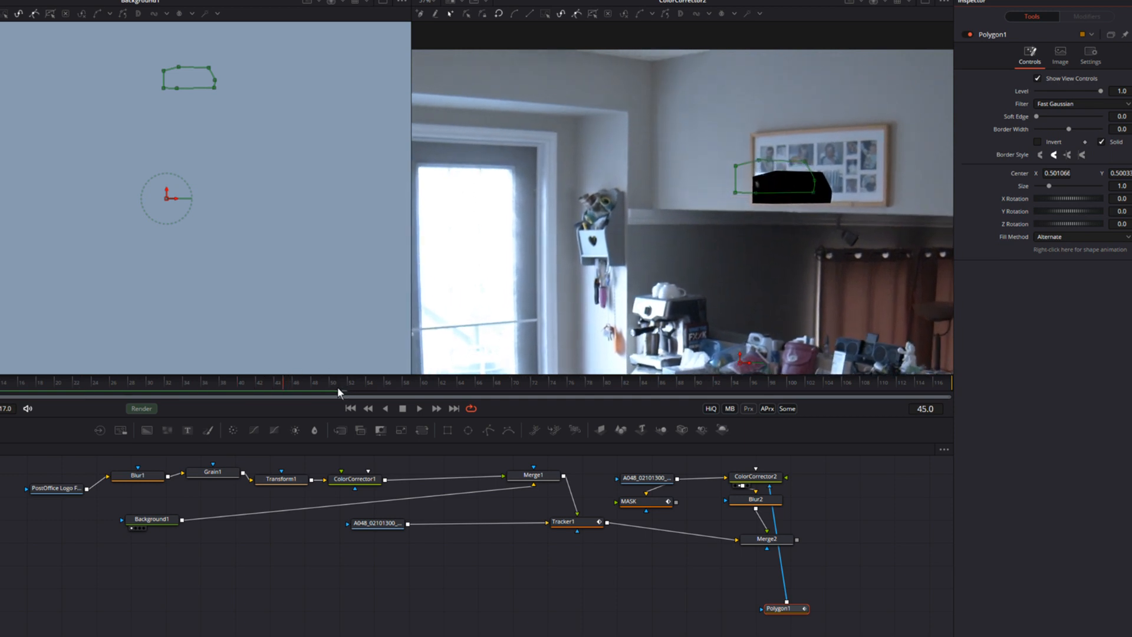
Set keys on Polygon1's shape animation at frame 45 and at earlier frames, including frame 9.
{"action": "left_click", "coordinate": [794, 615]}
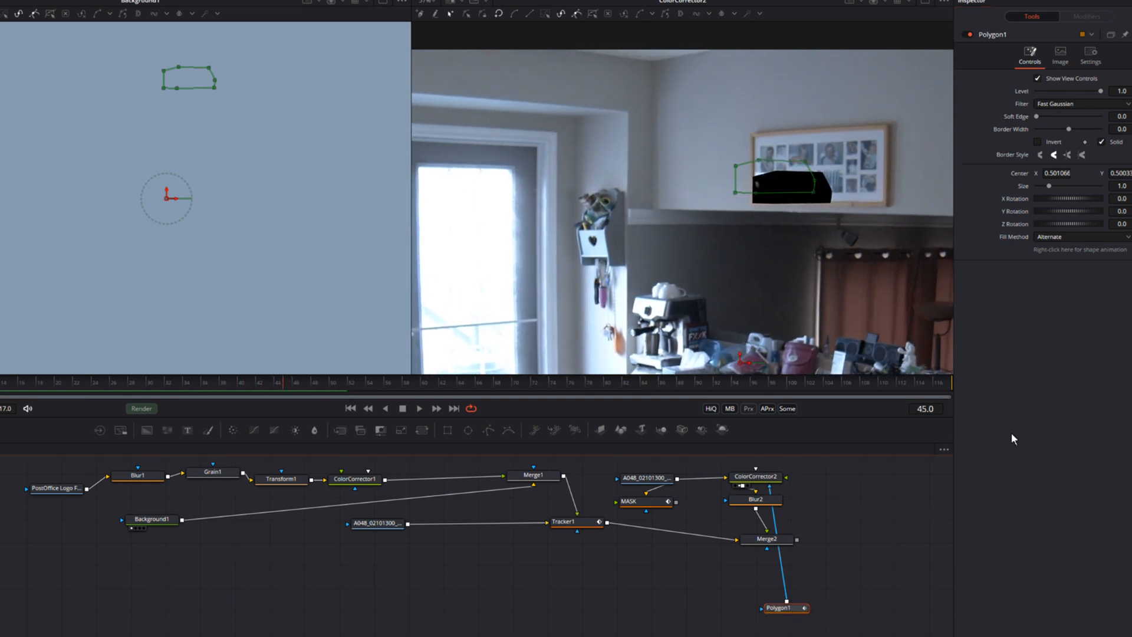
{"action": "right_click", "coordinate": [1078, 249]}
{"action": "left_click", "coordinate": [1098, 259]}
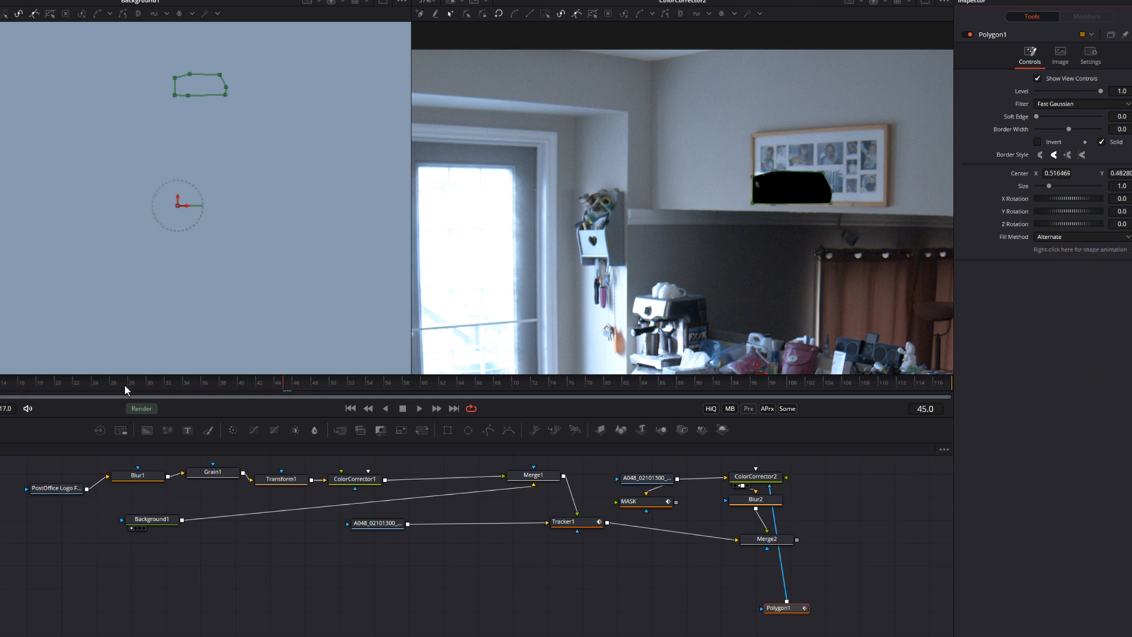
{"action": "left_click", "coordinate": [124, 384]}
{"action": "right_click", "coordinate": [1072, 251]}
{"action": "left_click", "coordinate": [1088, 263]}
{"action": "left_click", "coordinate": [1, 384]}
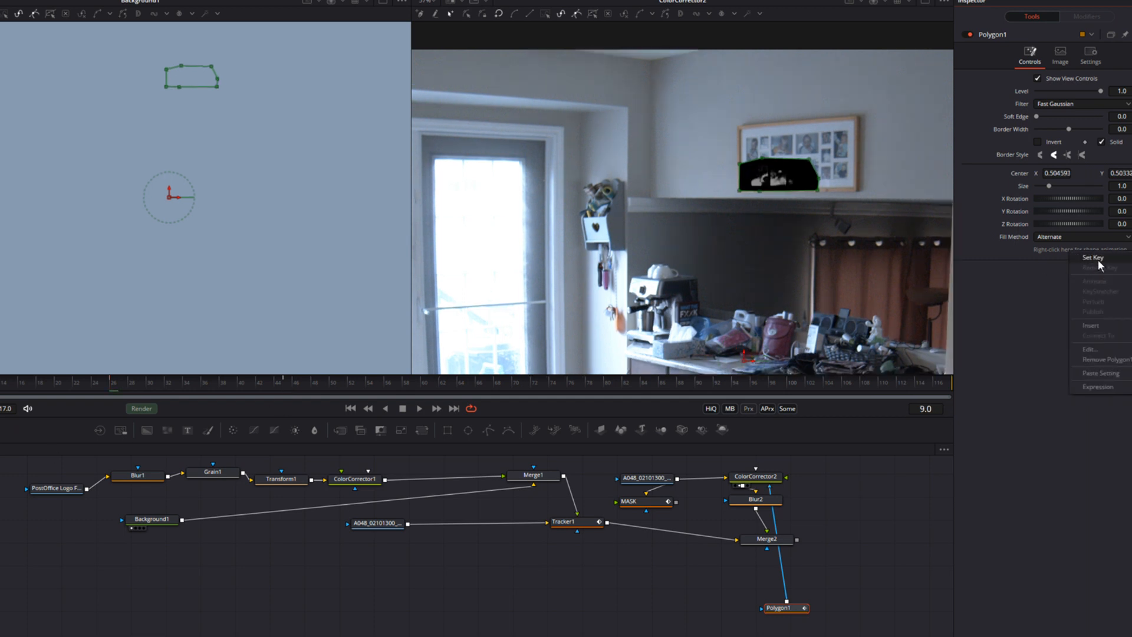
Scrub through the clip to check the keyed mask against the picture and return to frame 0.
{"action": "key", "text": "Home"}
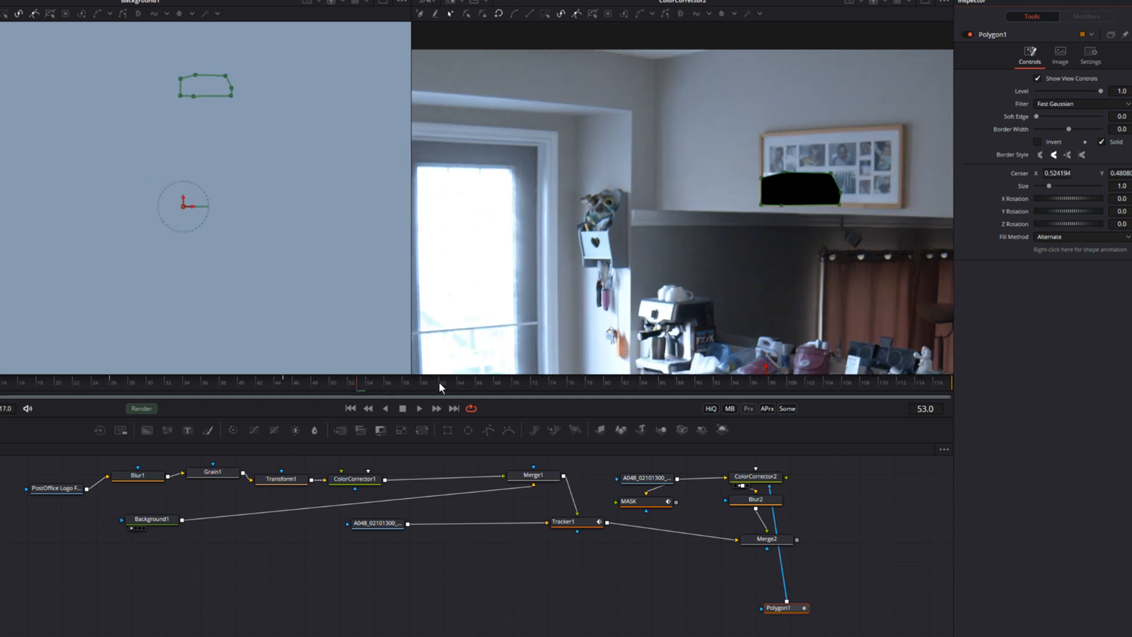
{"action": "left_click", "coordinate": [227, 391]}
{"action": "left_click_drag", "start_coordinate": [228, 393], "coordinate": [0, 404]}
Show Merge2 in the second viewer, reconnect Polygon1 to Merge2's mask input, and place the polygon node directly below Merge2.
{"action": "left_click_drag", "start_coordinate": [770, 540], "coordinate": [825, 268]}
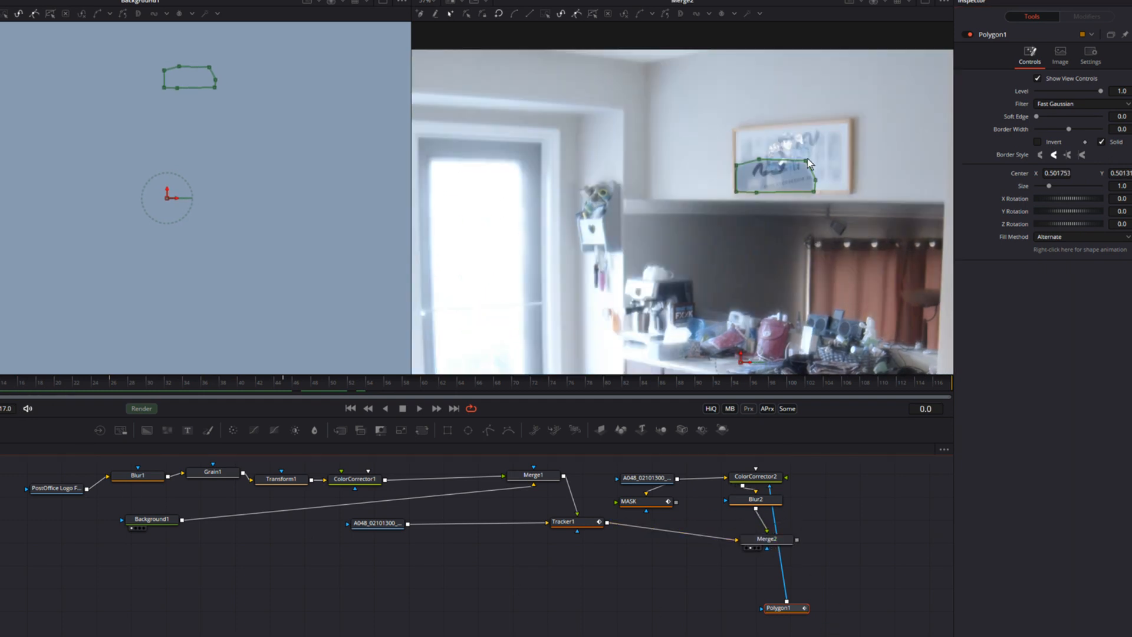
{"action": "left_click_drag", "start_coordinate": [772, 497], "coordinate": [776, 545]}
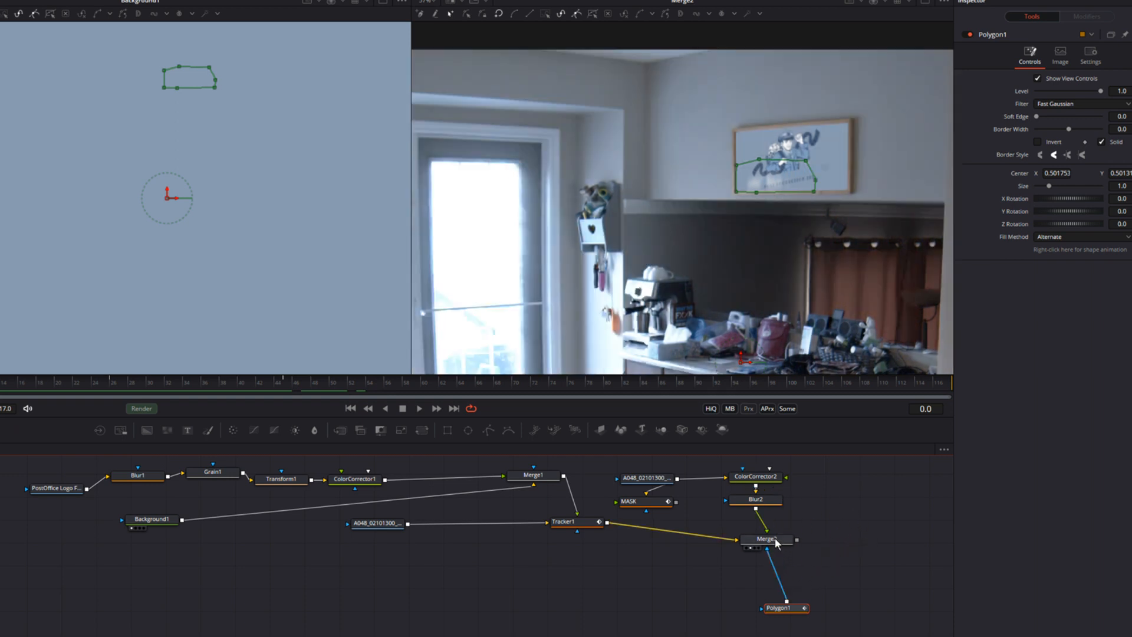
{"action": "left_click_drag", "start_coordinate": [797, 609], "coordinate": [777, 614]}
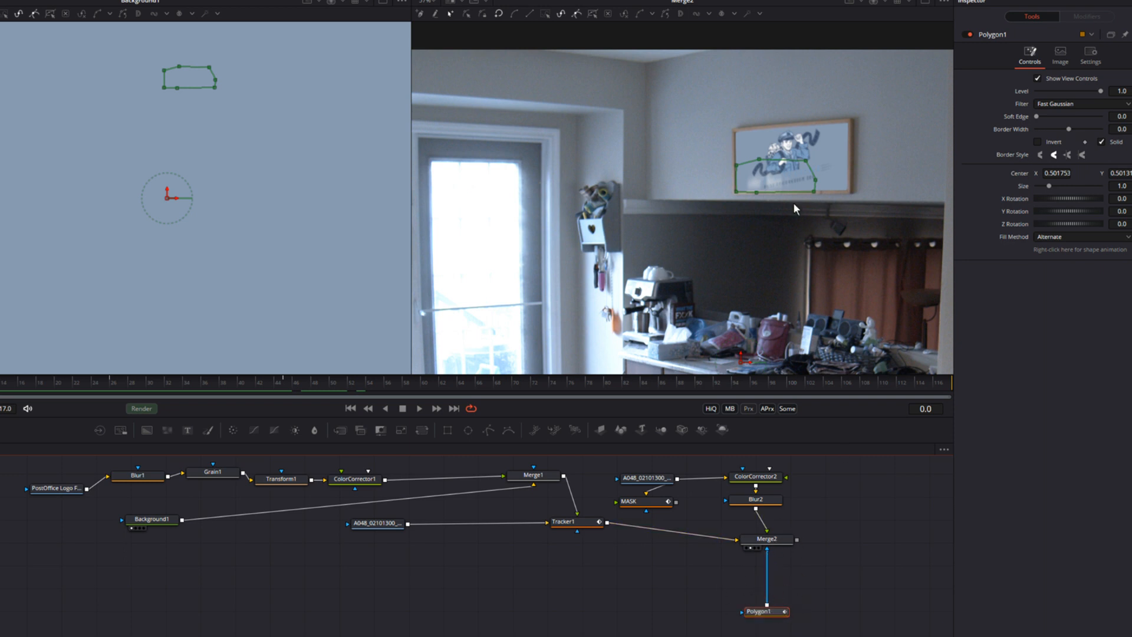
Play back the full Merge2 composite without mask overlays to check the reflection, and return to frame 0.
{"action": "scroll", "coordinate": [716, 276], "scroll_direction": "down", "scroll_amount": 5}
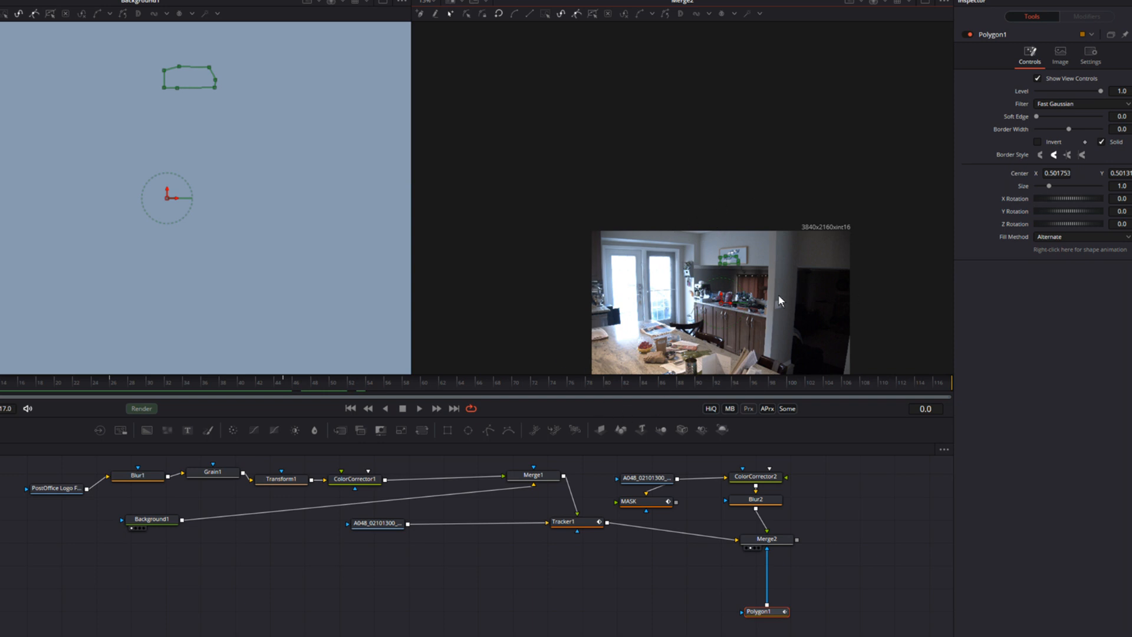
{"action": "scroll", "coordinate": [779, 308], "scroll_direction": "up", "scroll_amount": 5}
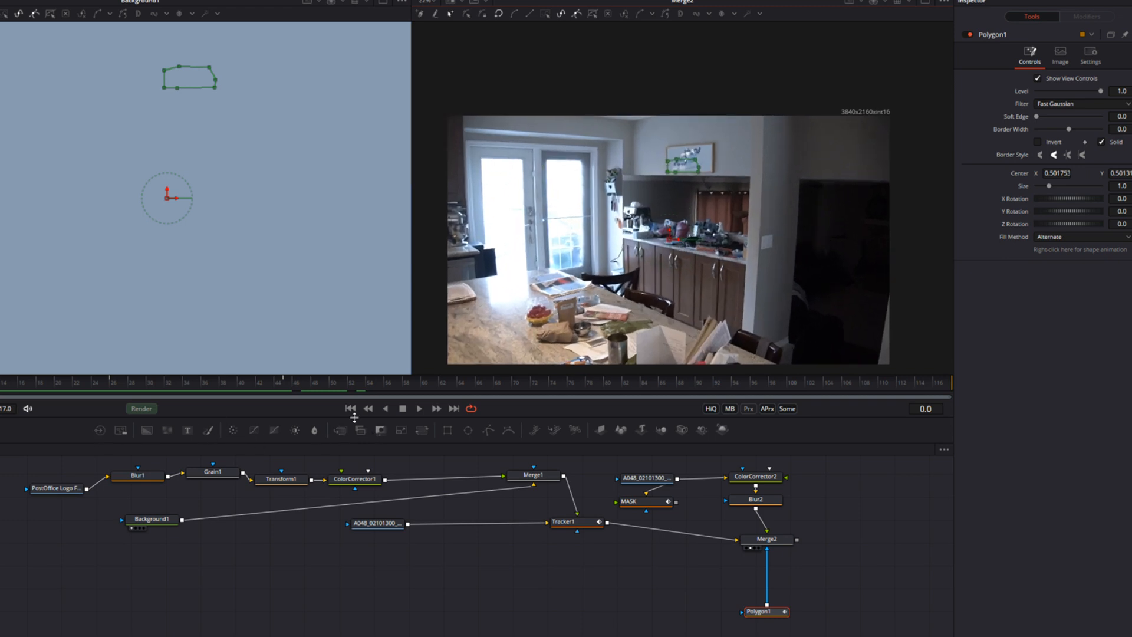
{"action": "left_click", "coordinate": [421, 408]}
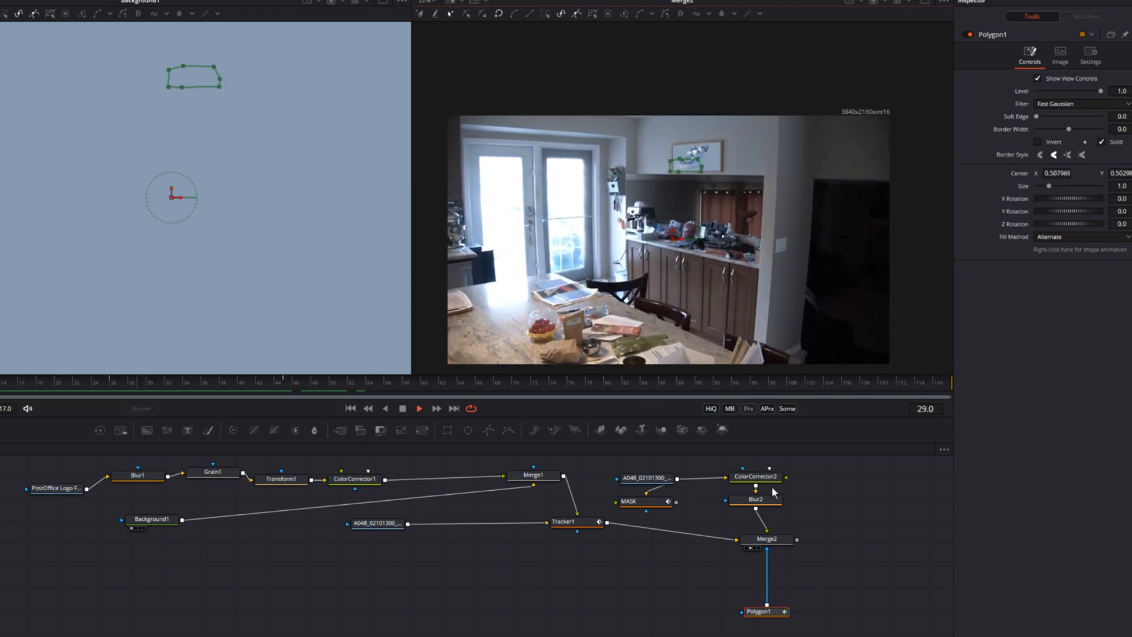
{"action": "left_click", "coordinate": [766, 538]}
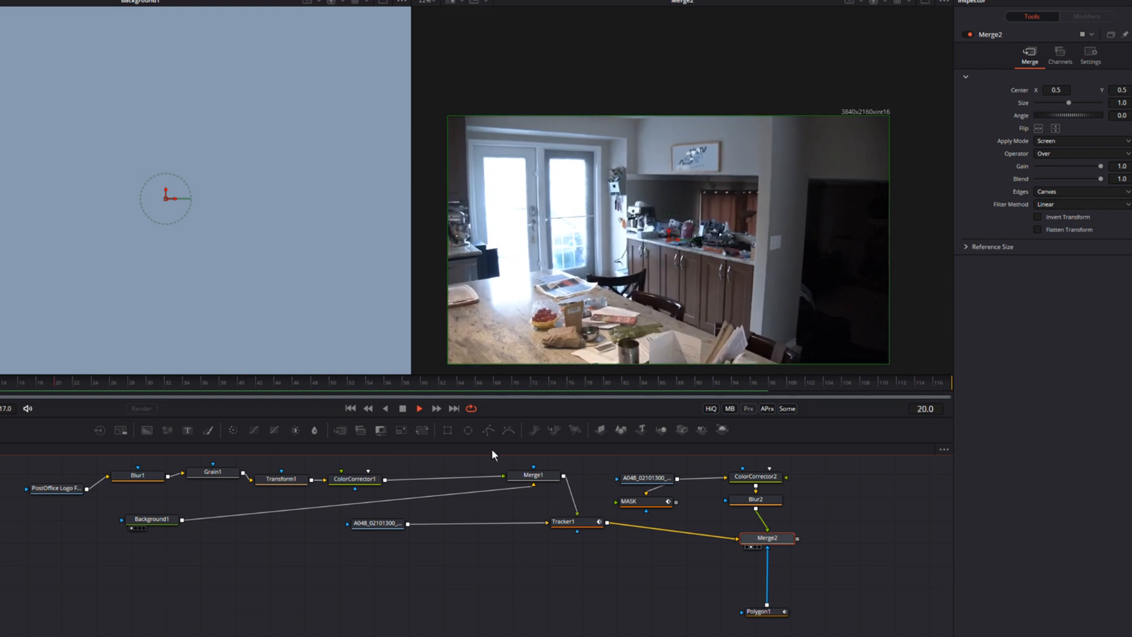
{"action": "left_click", "coordinate": [403, 408]}
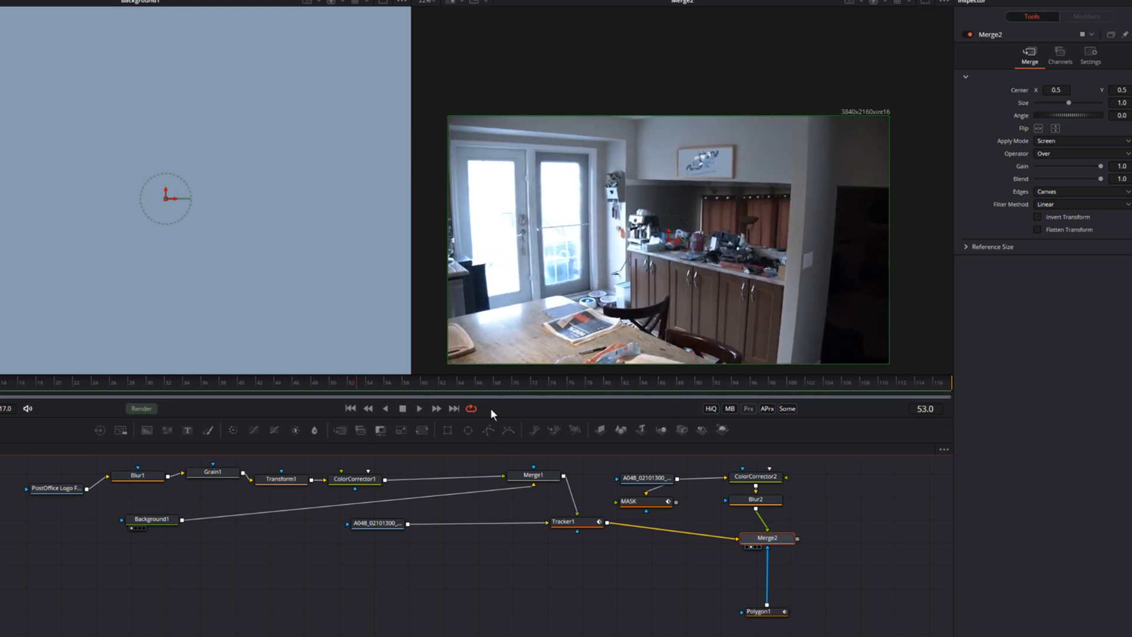
{"action": "key", "text": "Home"}
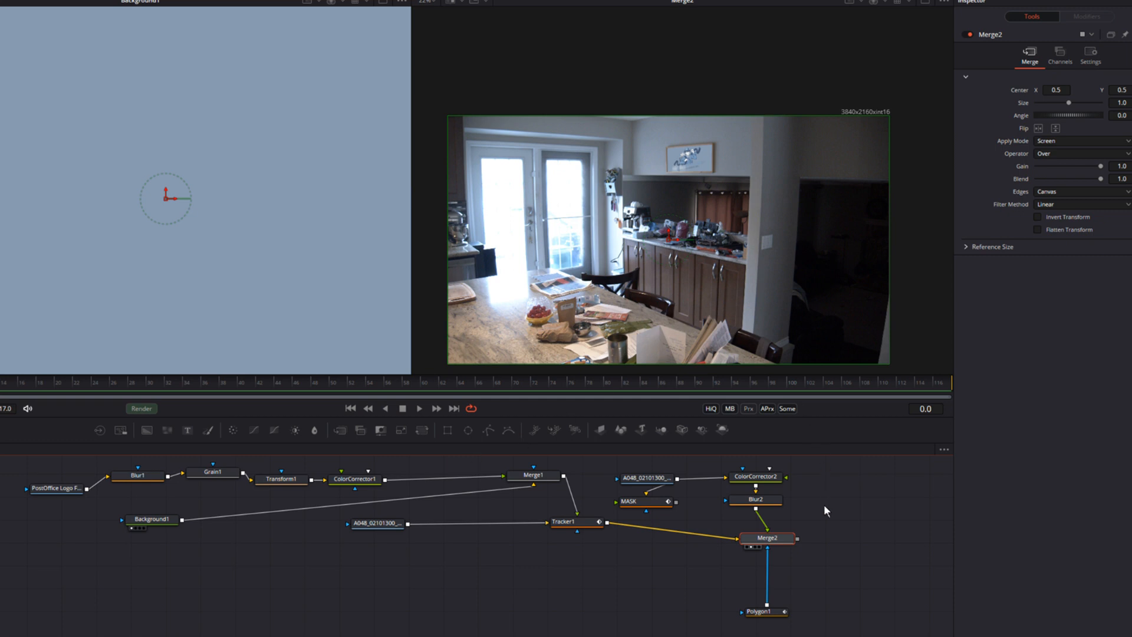
Rearrange the node graph by moving Merge2 further right of Tracker1 and Polygon1 closer beneath Blur2.
{"action": "left_click_drag", "start_coordinate": [842, 506], "coordinate": [604, 538]}
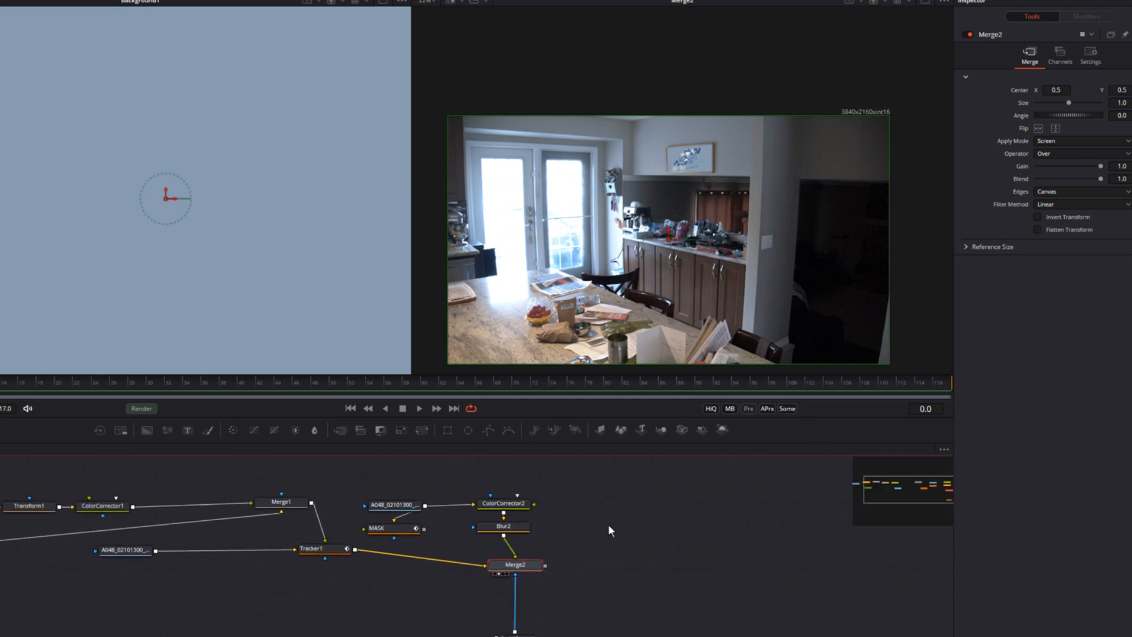
{"action": "left_click_drag", "start_coordinate": [555, 550], "coordinate": [620, 548]}
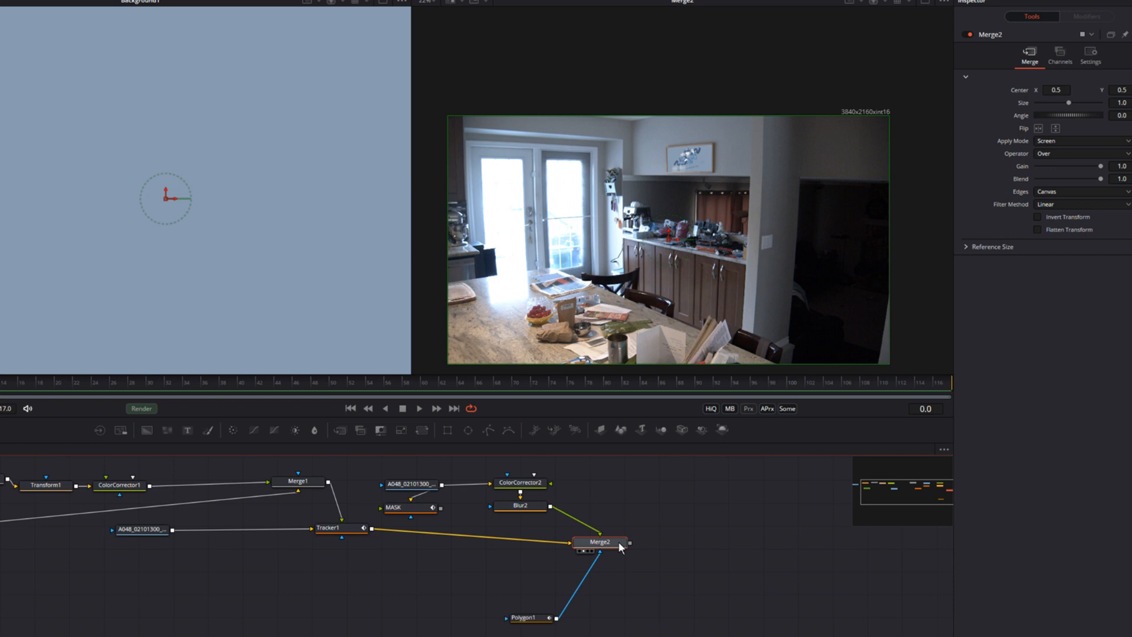
{"action": "left_click_drag", "start_coordinate": [550, 618], "coordinate": [535, 594]}
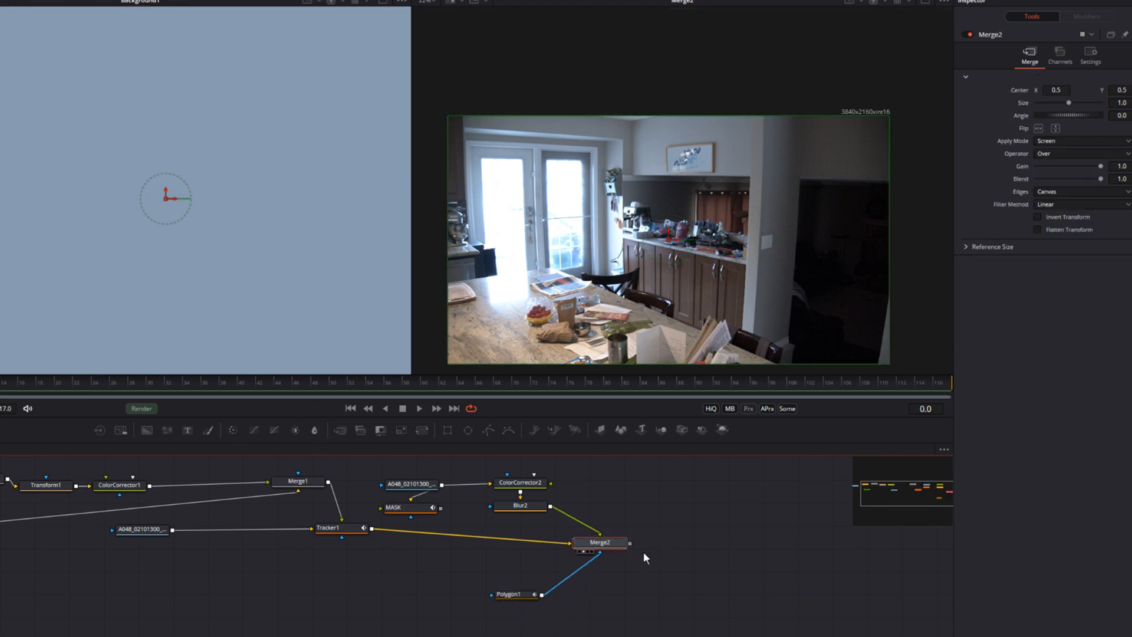
Add a Blur node after Merge2, show it in the second viewer, and set its blur size to 1.69.
{"action": "left_click", "coordinate": [315, 431]}
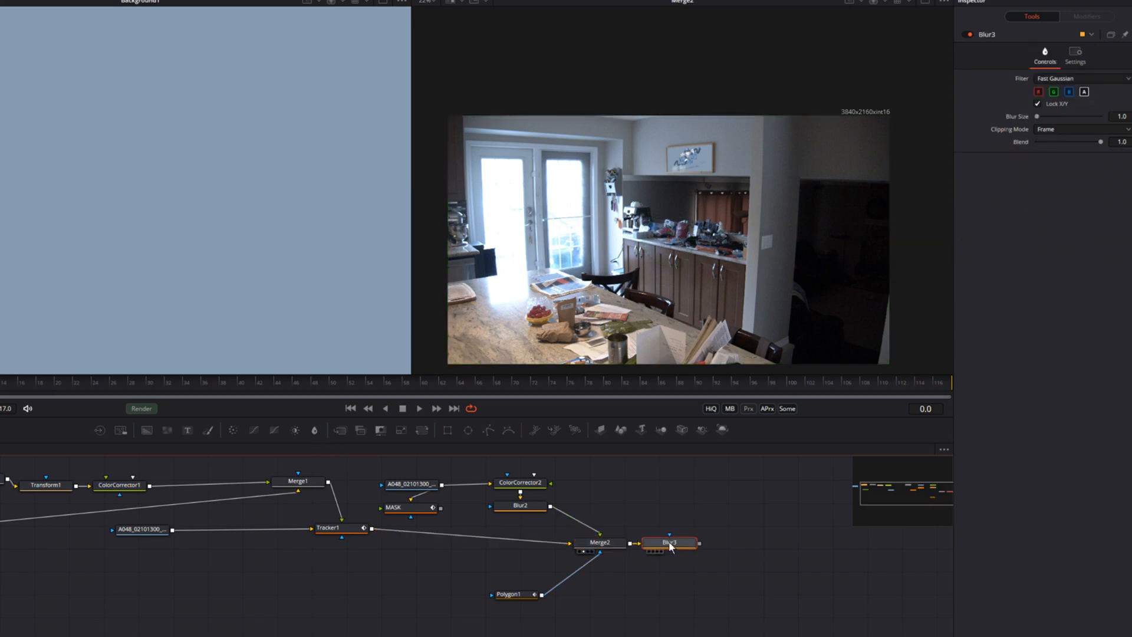
{"action": "scroll", "coordinate": [736, 226], "scroll_direction": "up", "scroll_amount": 6}
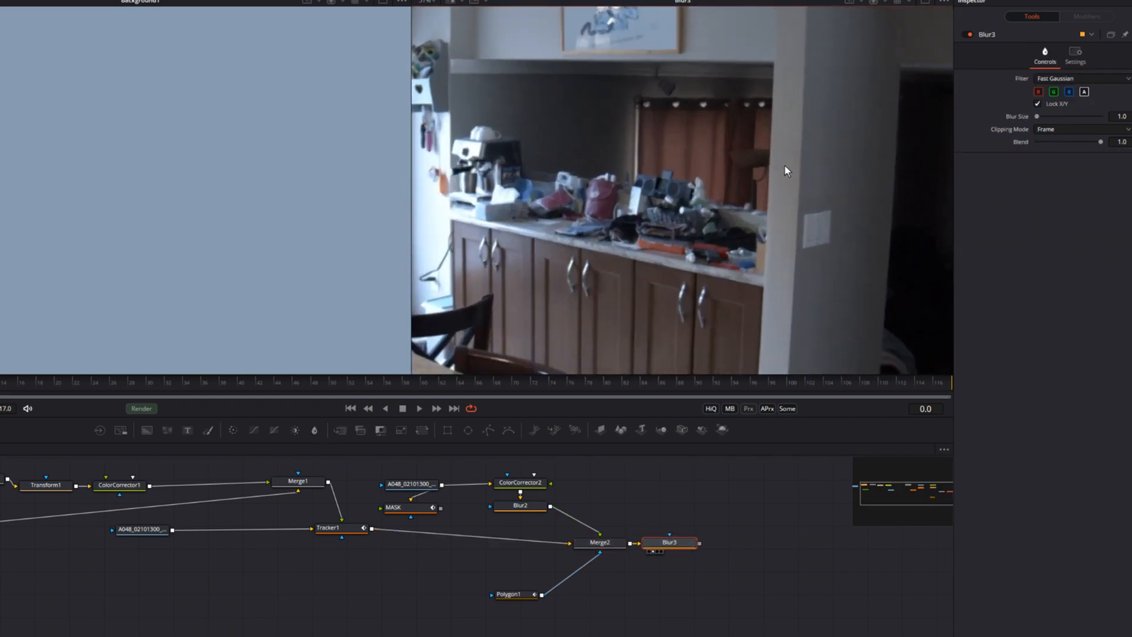
{"action": "left_click_drag", "start_coordinate": [697, 247], "coordinate": [687, 300]}
{"action": "scroll", "coordinate": [681, 328], "scroll_direction": "up", "scroll_amount": 3}
{"action": "left_click_drag", "start_coordinate": [1035, 117], "coordinate": [1039, 123]}
{"action": "left_click_drag", "start_coordinate": [784, 173], "coordinate": [862, 202]}
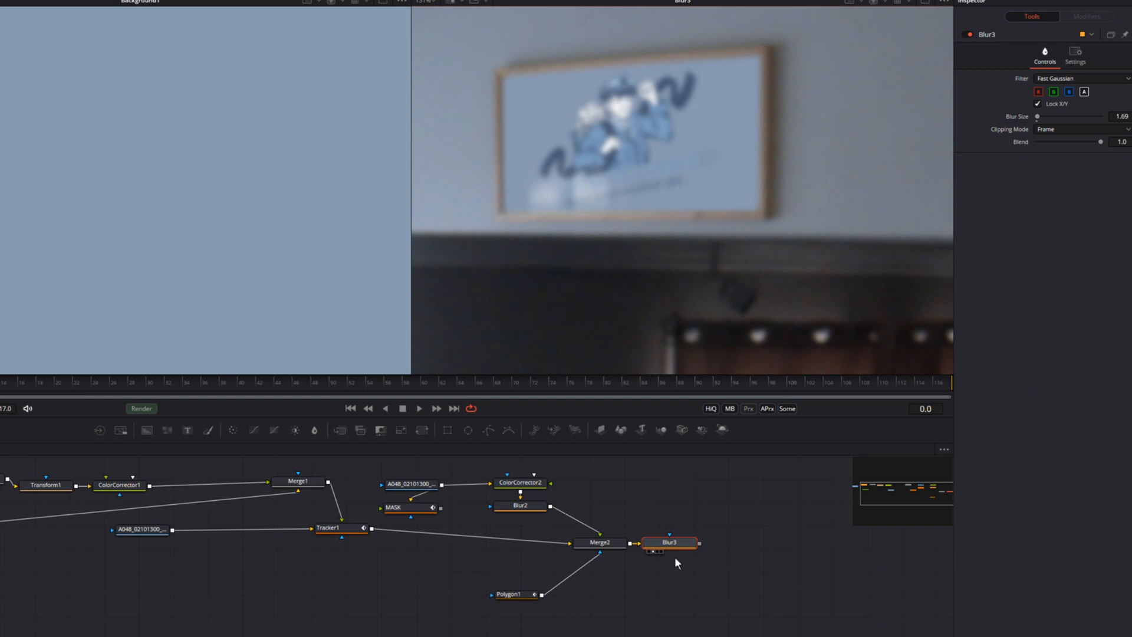
Add a Polygon node detached from Blur3 and trace the outer edge of the wall picture's frame in the second viewer.
{"action": "left_click", "coordinate": [488, 430]}
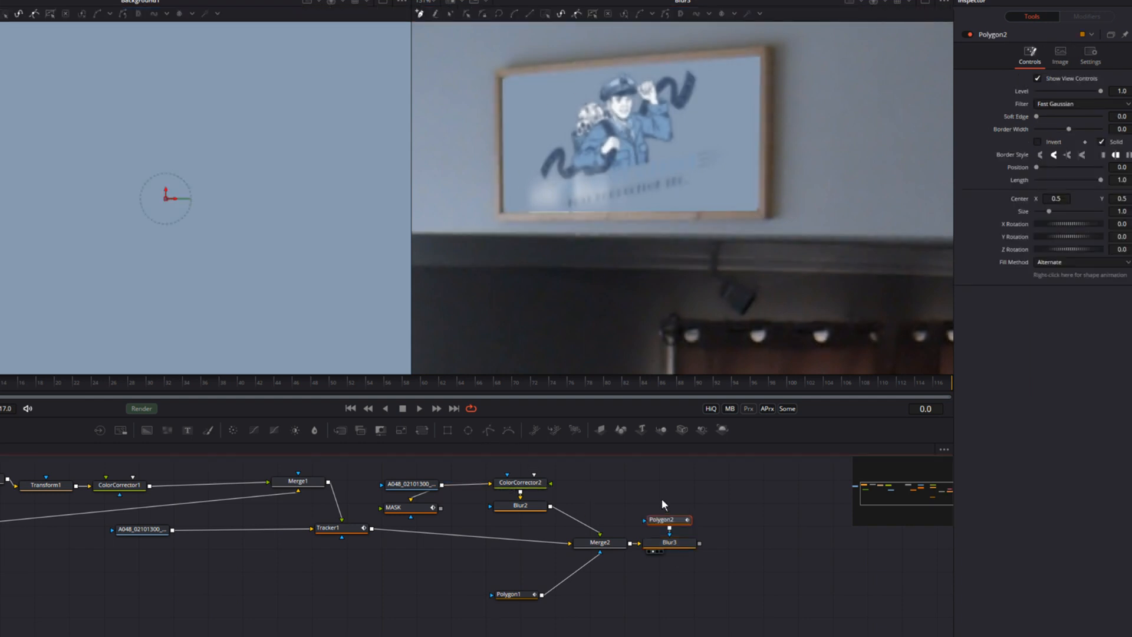
{"action": "left_click_drag", "start_coordinate": [679, 527], "coordinate": [692, 498]}
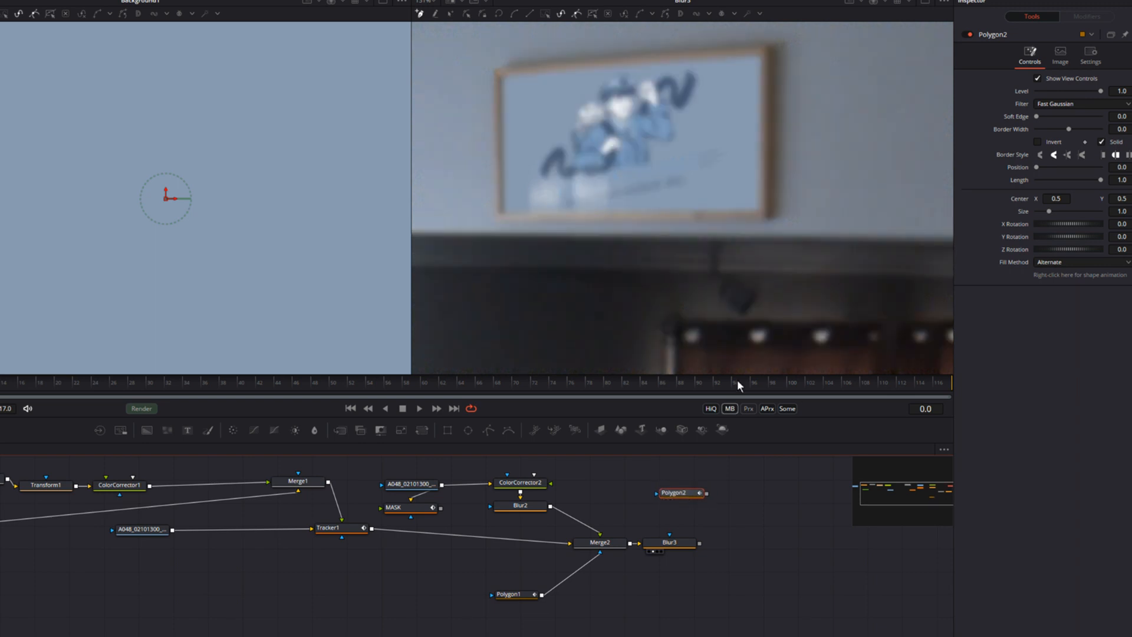
{"action": "left_click", "coordinate": [759, 46]}
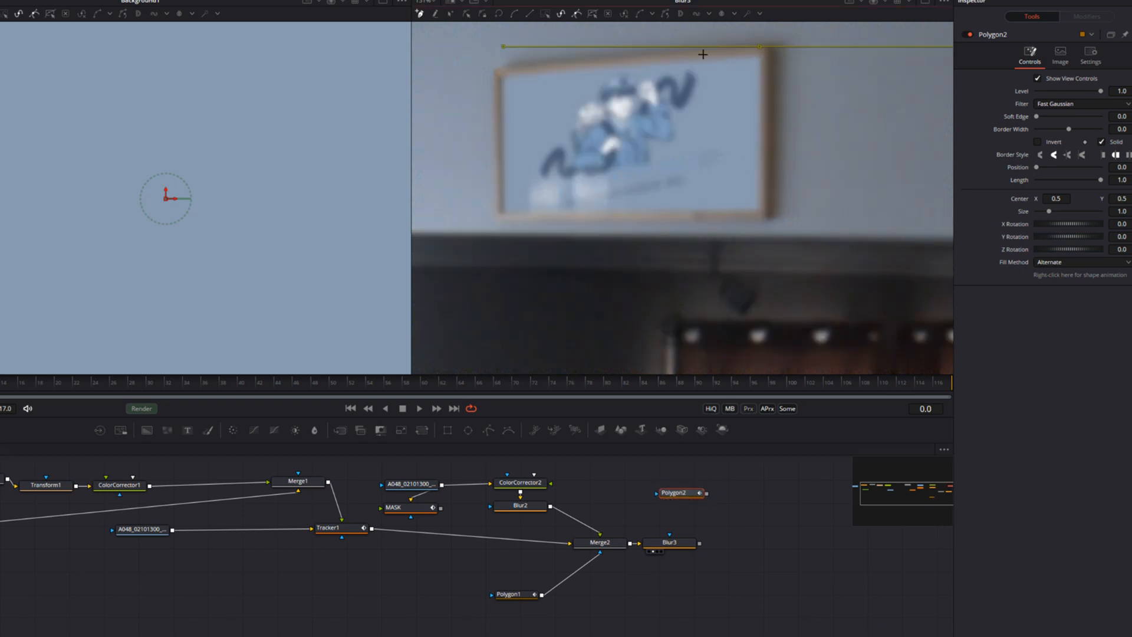
{"action": "left_click", "coordinate": [497, 70]}
{"action": "left_click", "coordinate": [500, 218]}
{"action": "left_click", "coordinate": [768, 218]}
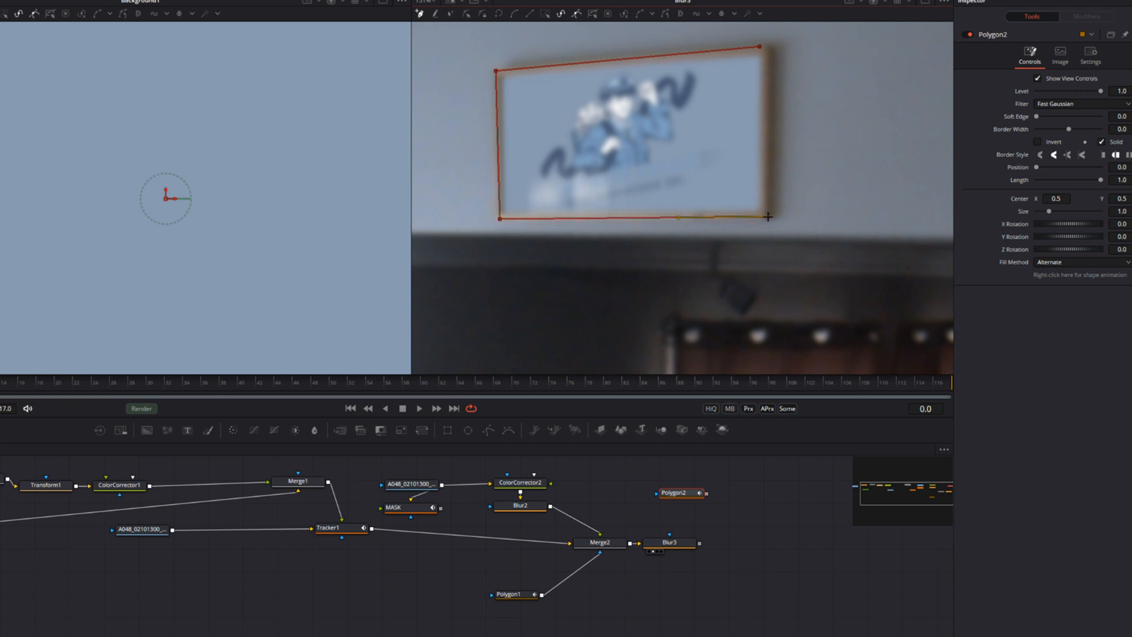
Continue the polygon around the inner edge of the picture frame so that the outline encloses only the frame itself.
{"action": "left_click", "coordinate": [761, 47]}
{"action": "left_click", "coordinate": [756, 56]}
{"action": "left_click", "coordinate": [753, 206]}
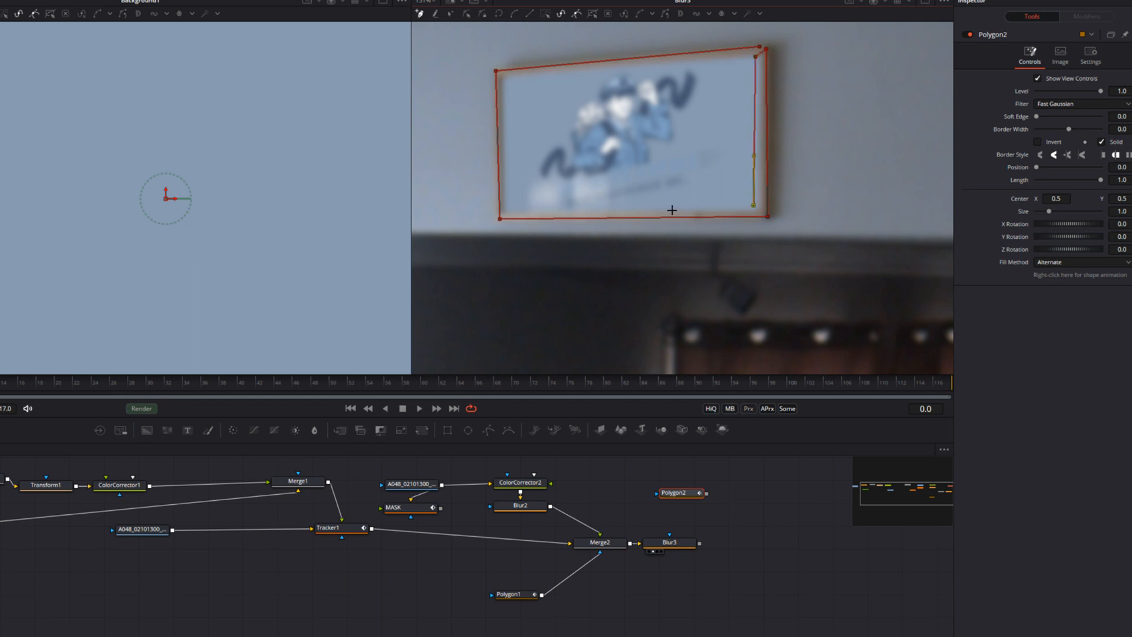
{"action": "left_click", "coordinate": [508, 209]}
{"action": "left_click", "coordinate": [506, 79]}
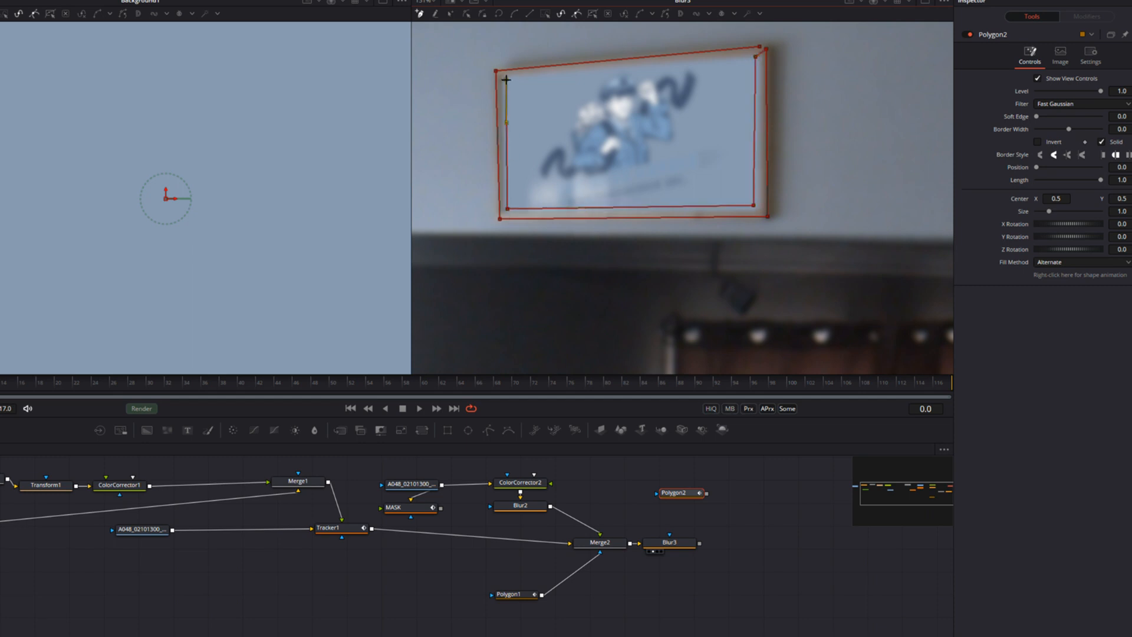
{"action": "left_click", "coordinate": [750, 57]}
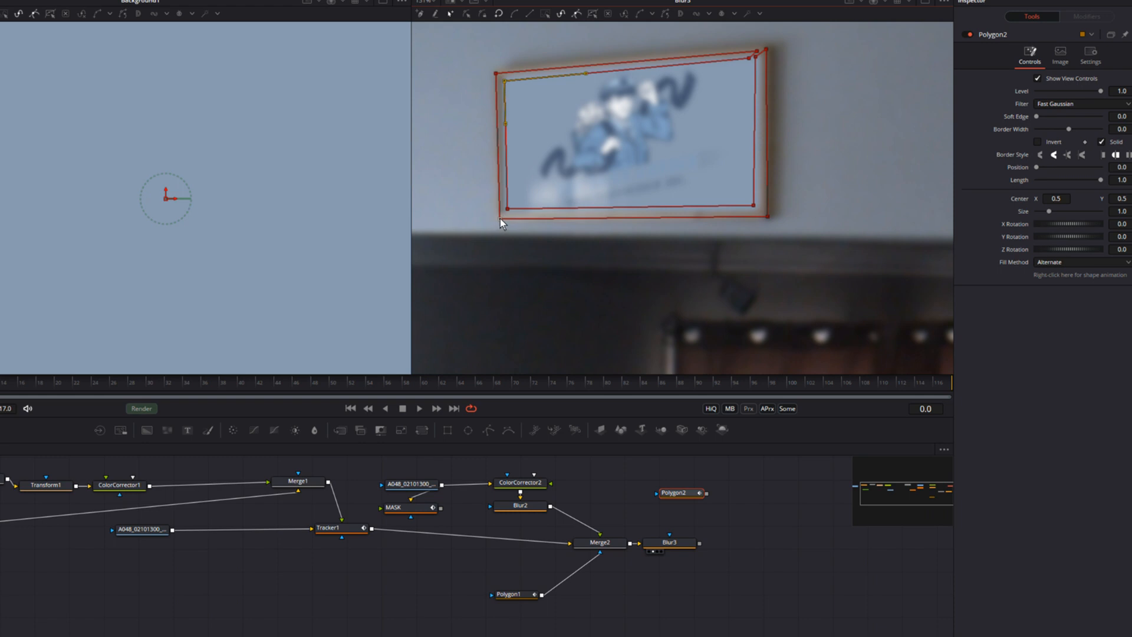
Refine the polygon's corner points to fit the picture frame and connect Polygon2 to Blur3's mask input.
{"action": "left_click_drag", "start_coordinate": [766, 216], "coordinate": [760, 215]}
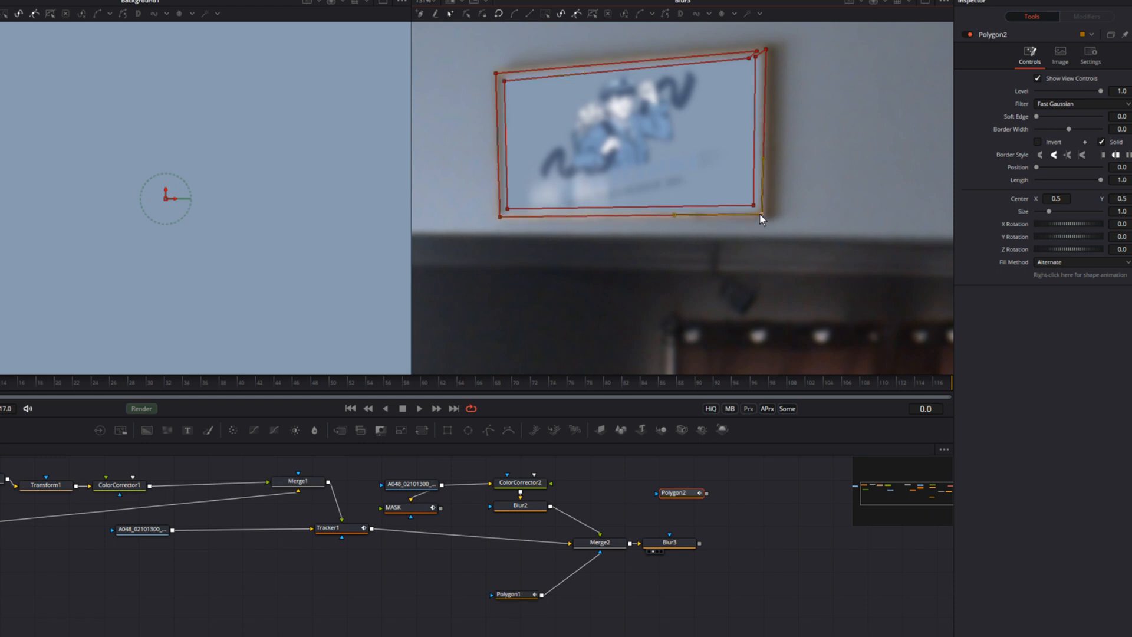
{"action": "left_click_drag", "start_coordinate": [765, 49], "coordinate": [763, 53]}
{"action": "scroll", "coordinate": [792, 66], "scroll_direction": "up", "scroll_amount": 5}
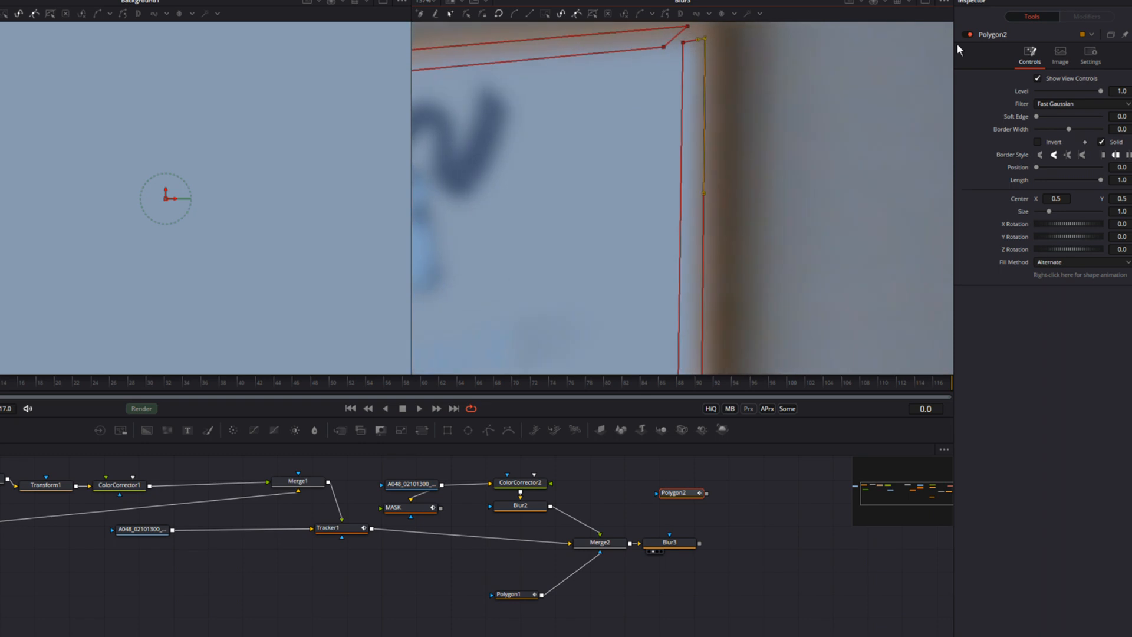
{"action": "left_click_drag", "start_coordinate": [848, 82], "coordinate": [833, 201]}
{"action": "left_click_drag", "start_coordinate": [635, 210], "coordinate": [648, 205]}
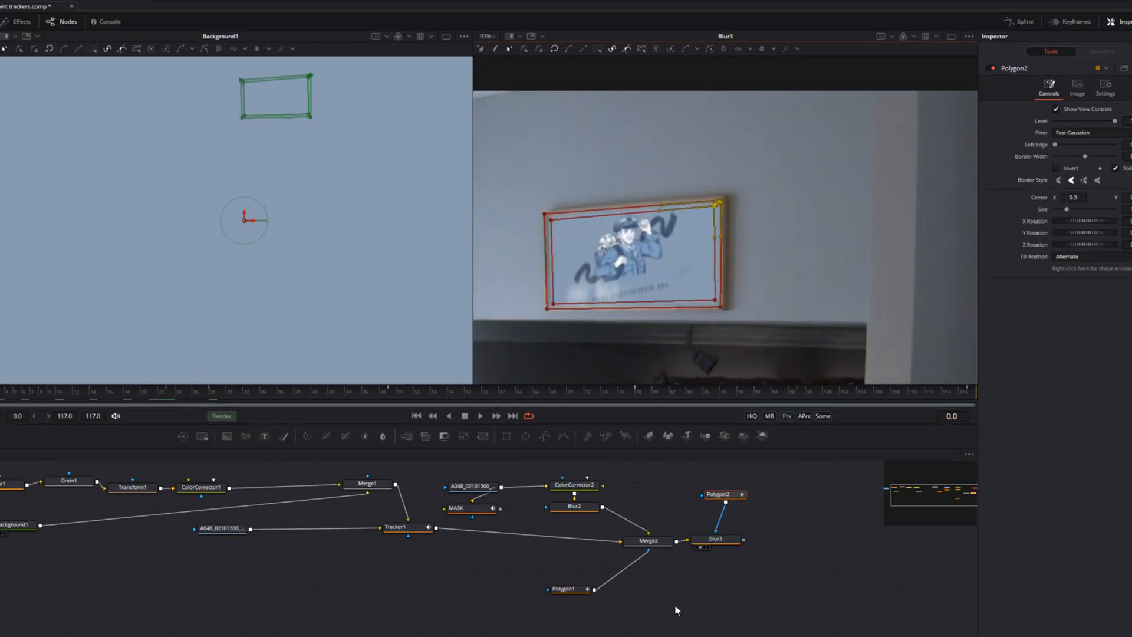
Play back the Blur3 composite without the polygon overlay to check the blurred frame edges.
{"action": "left_click", "coordinate": [735, 540]}
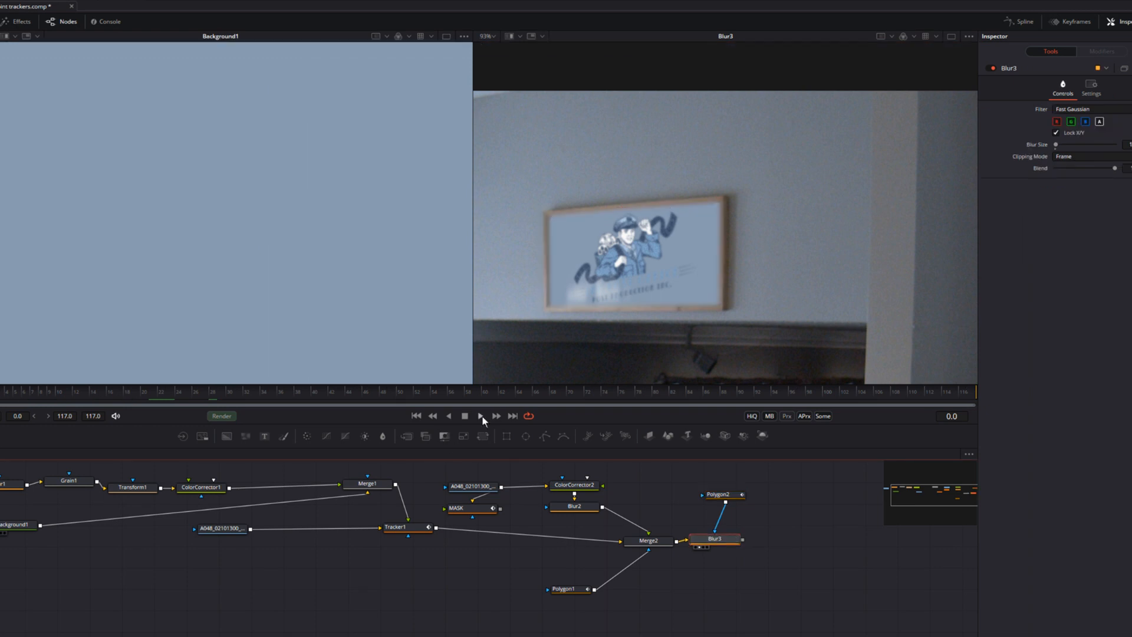
{"action": "left_click", "coordinate": [481, 417]}
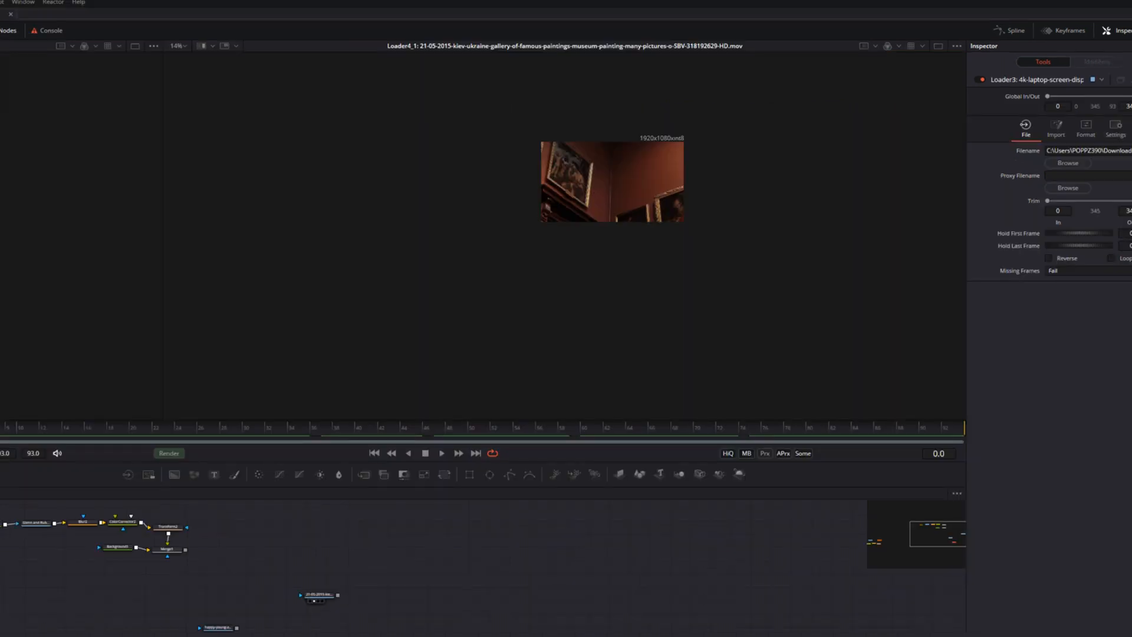
Scrub through the gallery paintings clip to examine the gold-framed portrait's movement, ending on frame 93.
{"action": "left_click_drag", "start_coordinate": [0, 429], "coordinate": [116, 428]}
{"action": "mouse_move", "coordinate": [260, 434]}
{"action": "left_mouse_down"}
{"action": "mouse_move", "coordinate": [551, 449]}
{"action": "mouse_move", "coordinate": [875, 443]}
{"action": "mouse_move", "coordinate": [581, 473]}
{"action": "mouse_move", "coordinate": [827, 448]}
{"action": "left_mouse_up"}
{"action": "scroll", "coordinate": [627, 268], "scroll_direction": "up", "scroll_amount": 3}
{"action": "scroll", "coordinate": [628, 301], "scroll_direction": "down", "scroll_amount": 2}
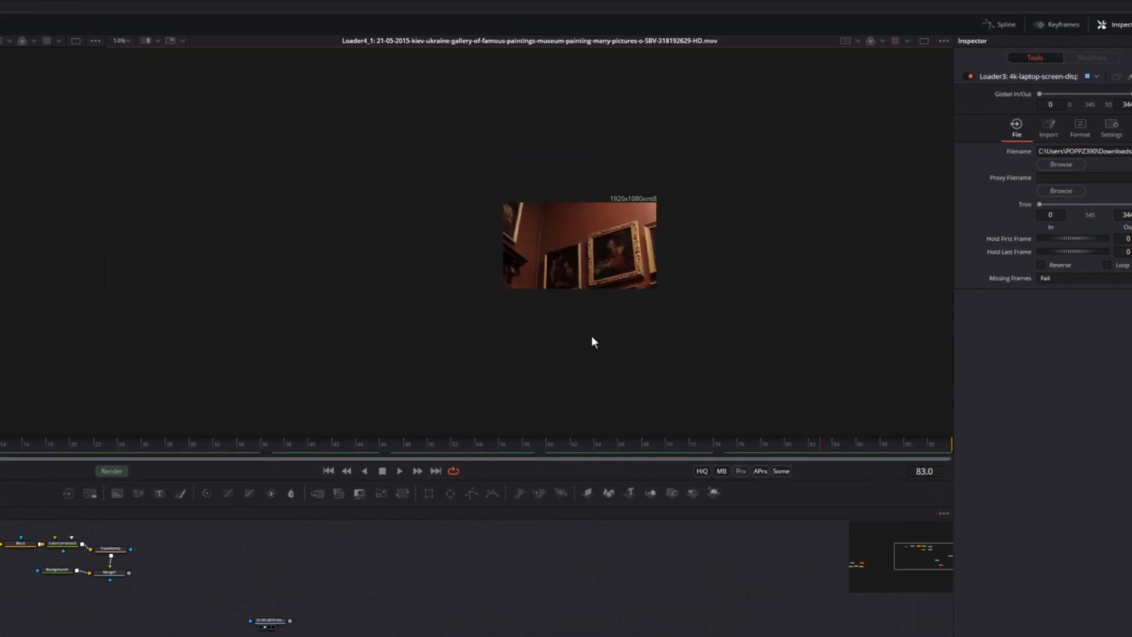
{"action": "scroll", "coordinate": [590, 337], "scroll_direction": "up", "scroll_amount": 5}
{"action": "left_click_drag", "start_coordinate": [597, 200], "coordinate": [551, 258]}
{"action": "left_click_drag", "start_coordinate": [2, 446], "coordinate": [855, 443]}
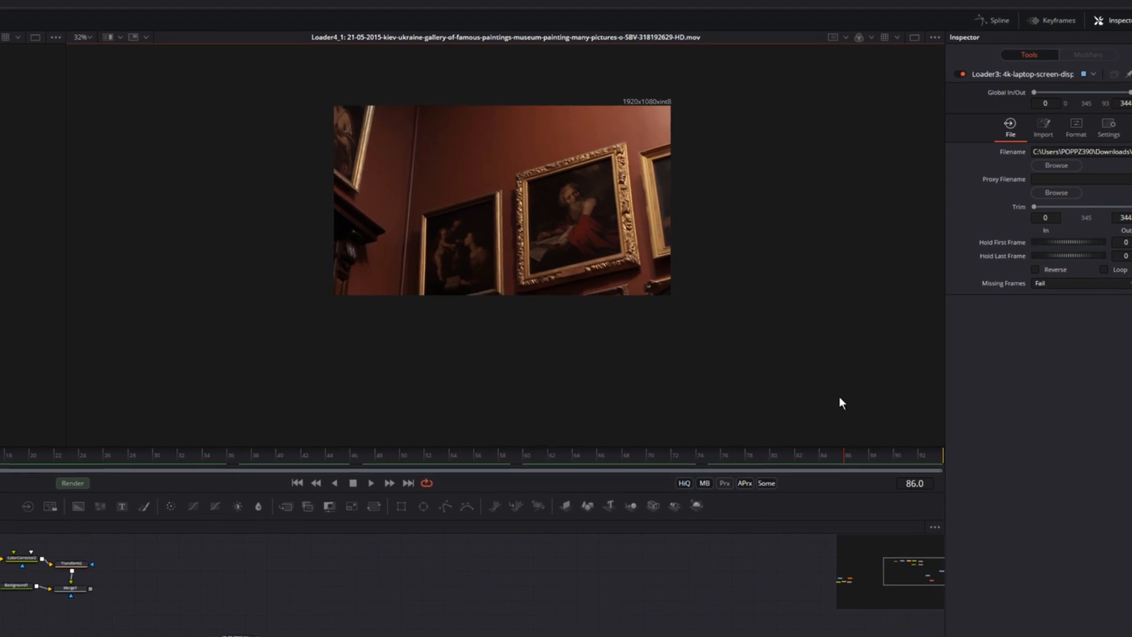
{"action": "left_click_drag", "start_coordinate": [962, 460], "coordinate": [1029, 577]}
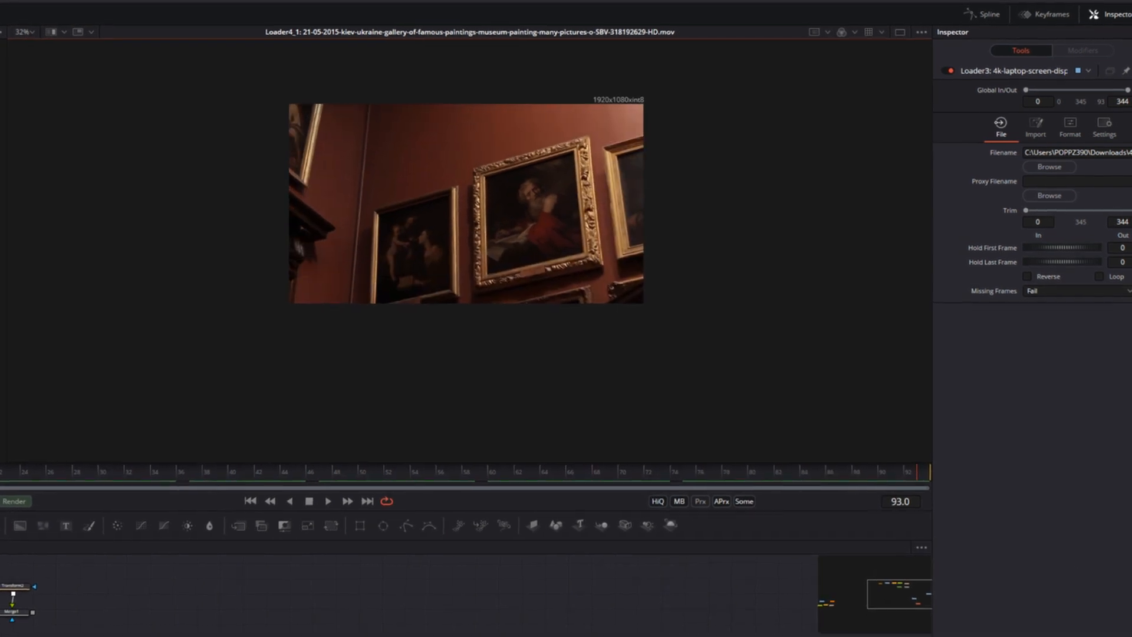
Add a Tracker node after the gallery paintings loader and create three additional trackers for a total of four.
{"action": "left_click", "coordinate": [151, 636]}
{"action": "key", "text": "shift+space"}
{"action": "type", "text": "tra"}
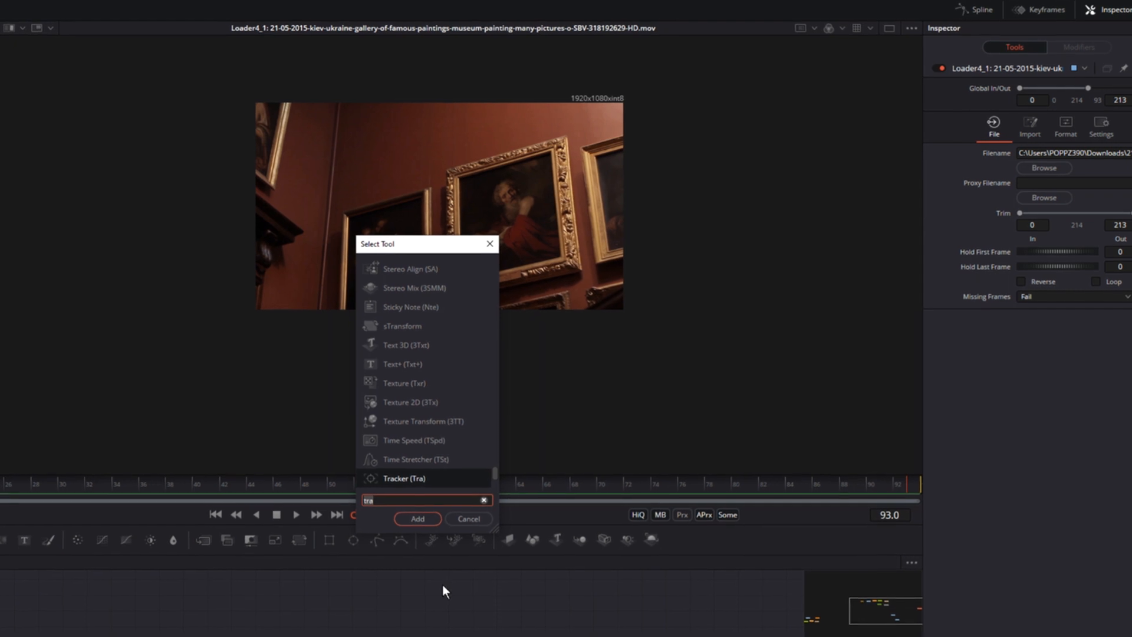
{"action": "left_click", "coordinate": [417, 519]}
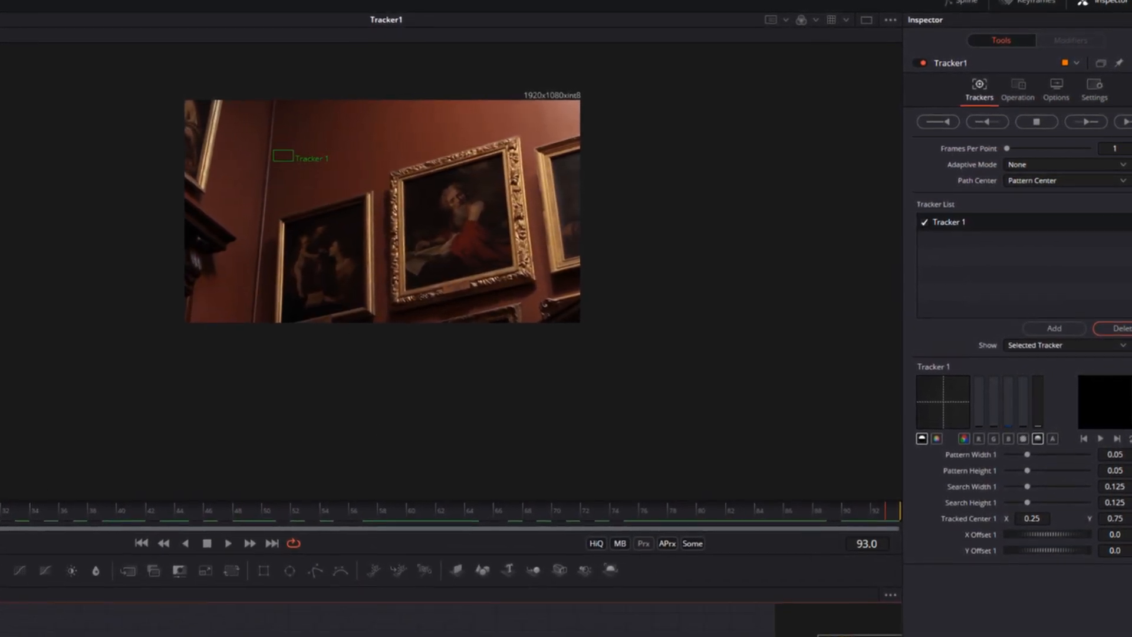
{"action": "left_click", "coordinate": [1063, 328]}
{"action": "left_click", "coordinate": [1063, 329]}
{"action": "left_click", "coordinate": [1063, 328]}
Place the four trackers roughly on the inner frame corners of the portrait of the bearded man at frame 93.
{"action": "left_click", "coordinate": [453, 146]}
{"action": "left_click_drag", "start_coordinate": [466, 151], "coordinate": [459, 148]}
{"action": "left_click_drag", "start_coordinate": [227, 151], "coordinate": [349, 176]}
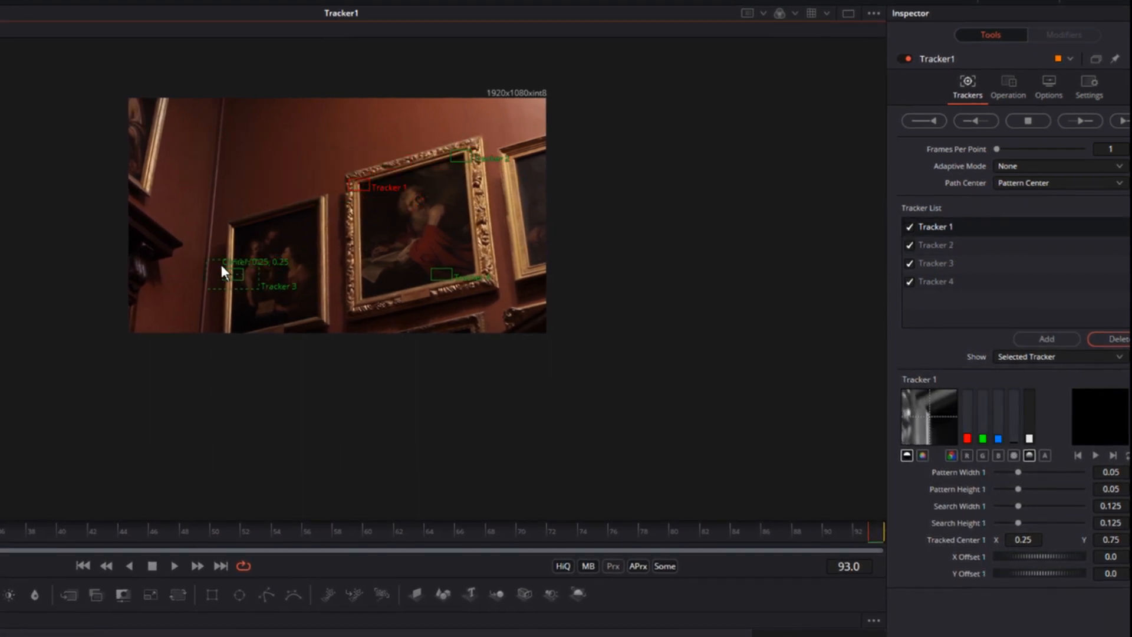
{"action": "left_click_drag", "start_coordinate": [220, 268], "coordinate": [349, 290]}
{"action": "left_click_drag", "start_coordinate": [431, 267], "coordinate": [462, 262]}
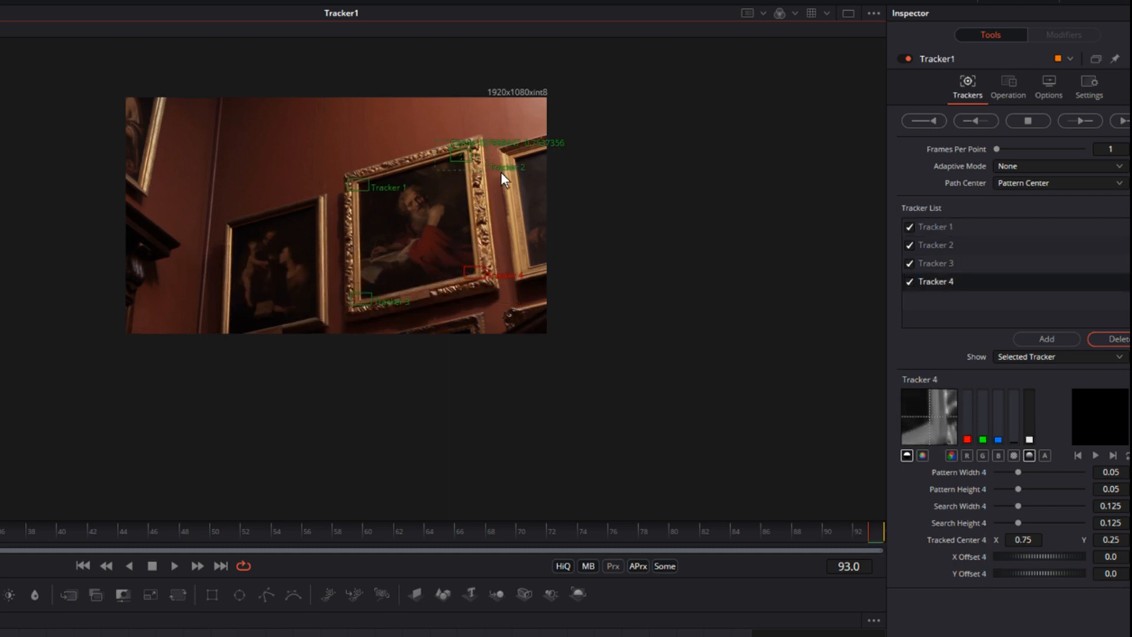
Fit Tracker 2 to the portrait's upper-right inner corner, narrowing its pattern width to about 0.035 and search area to about 0.100 by 0.121.
{"action": "scroll", "coordinate": [500, 172], "scroll_direction": "up", "scroll_amount": 5}
{"action": "scroll", "coordinate": [575, 194], "scroll_direction": "up", "scroll_amount": 3}
{"action": "left_click_drag", "start_coordinate": [650, 158], "coordinate": [676, 348]}
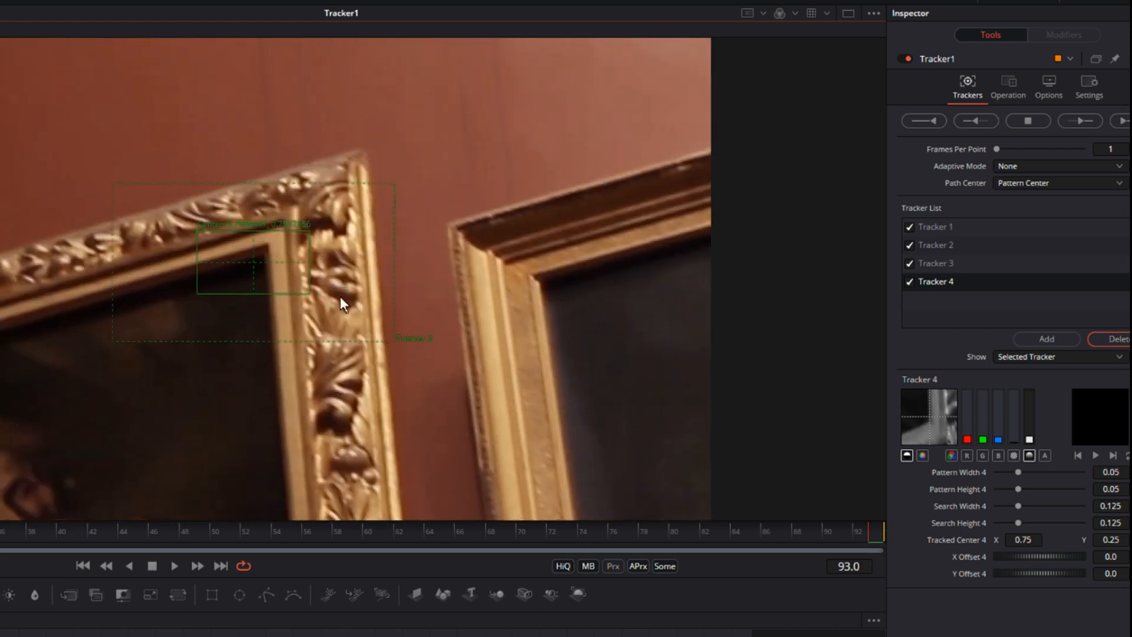
{"action": "left_click_drag", "start_coordinate": [197, 228], "coordinate": [205, 231]}
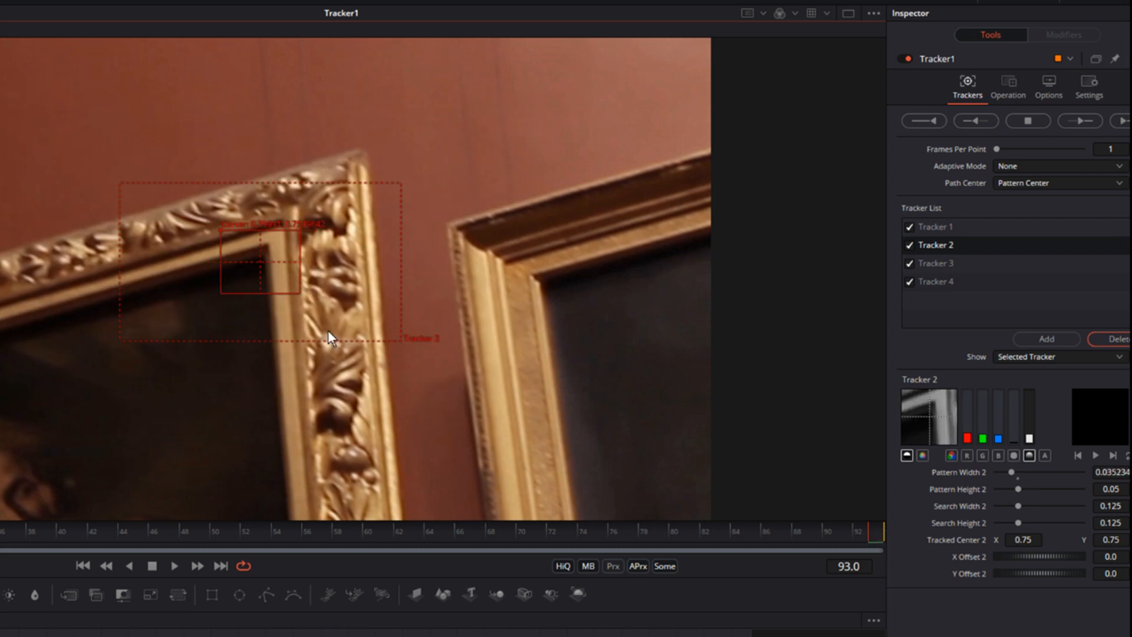
{"action": "left_click_drag", "start_coordinate": [399, 345], "coordinate": [348, 324]}
{"action": "scroll", "coordinate": [193, 405], "scroll_direction": "down", "scroll_amount": 2}
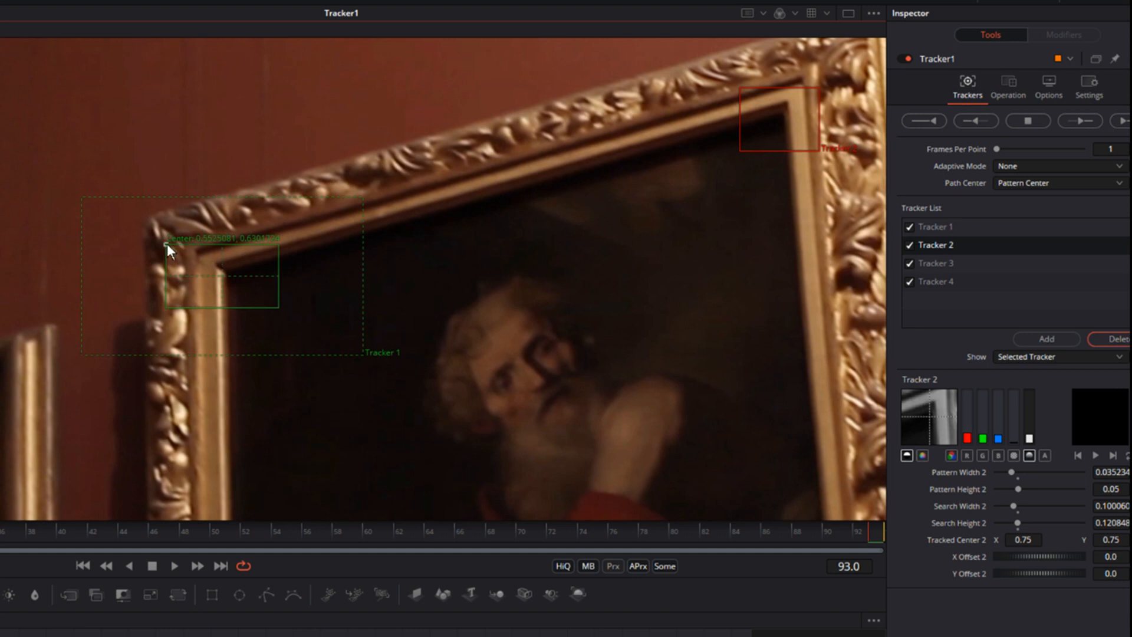
Fine-tune Trackers 1, 3 and 4 on the portrait's upper-left, lower-left and lower-right inner frame corners.
{"action": "left_click_drag", "start_coordinate": [167, 243], "coordinate": [172, 242]}
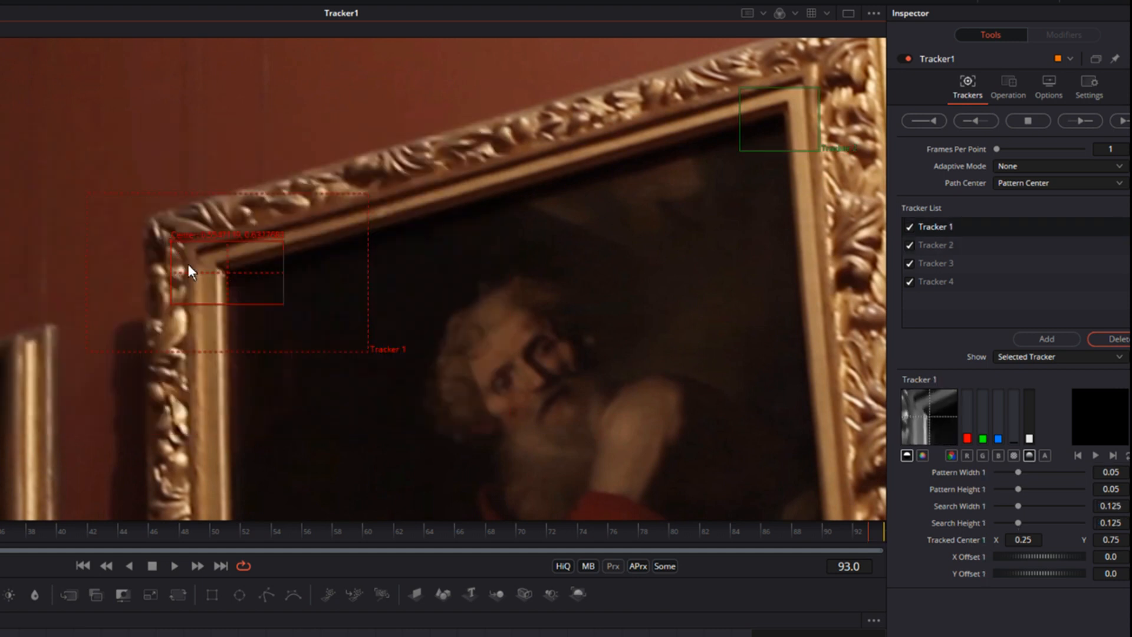
{"action": "left_click_drag", "start_coordinate": [338, 404], "coordinate": [308, 151]}
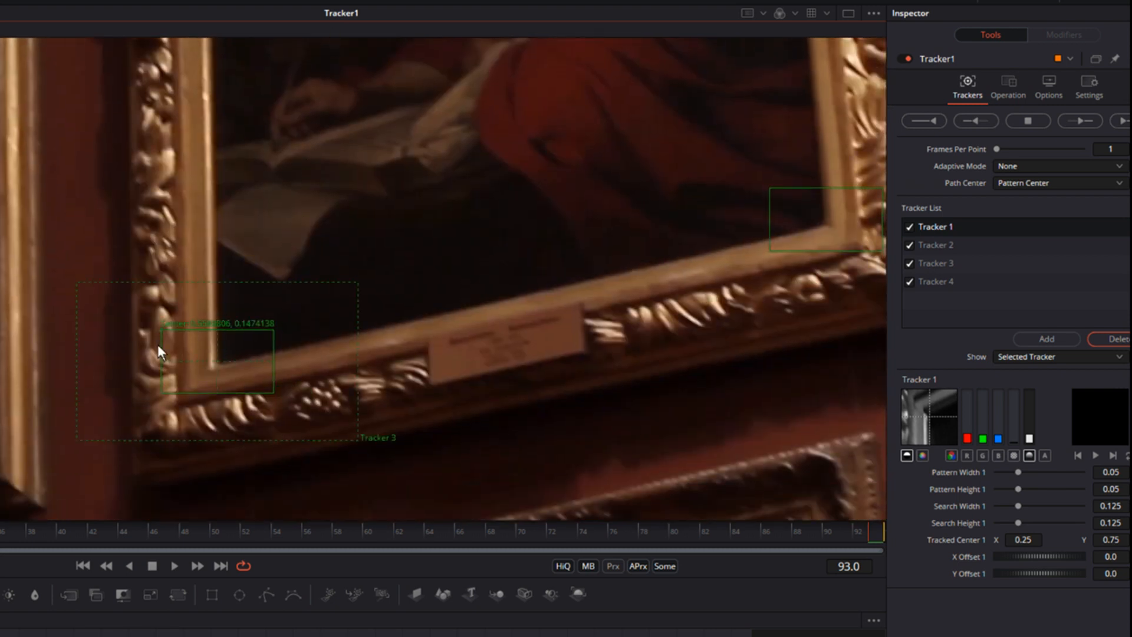
{"action": "left_click_drag", "start_coordinate": [158, 331], "coordinate": [163, 330]}
{"action": "mouse_move", "coordinate": [758, 203]}
{"action": "left_mouse_down"}
{"action": "mouse_move", "coordinate": [766, 190]}
{"action": "mouse_move", "coordinate": [759, 201]}
{"action": "left_mouse_up"}
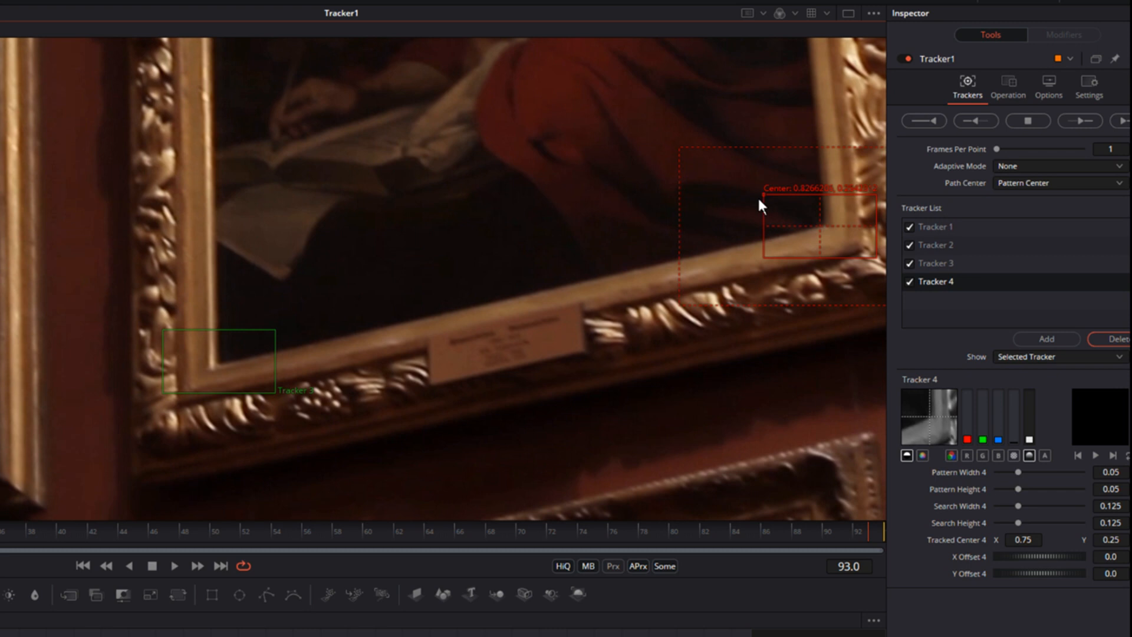
{"action": "left_click_drag", "start_coordinate": [579, 162], "coordinate": [228, 468]}
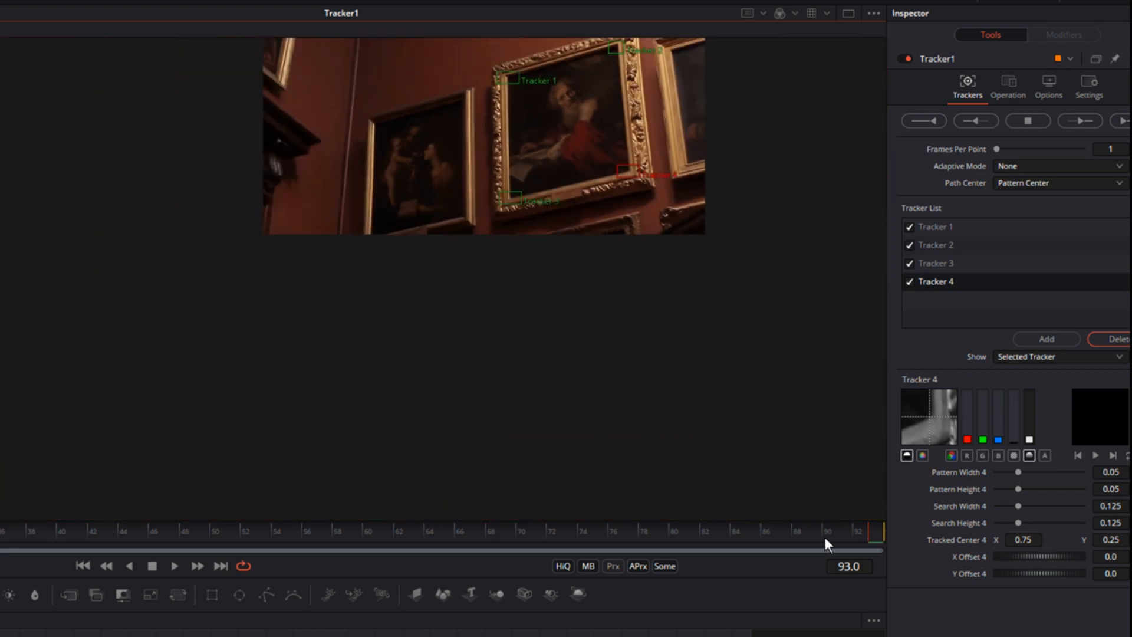
Track all four points backward from frame 93 to 0 and scrub through the clip to check the tracks.
{"action": "left_click", "coordinate": [978, 123]}
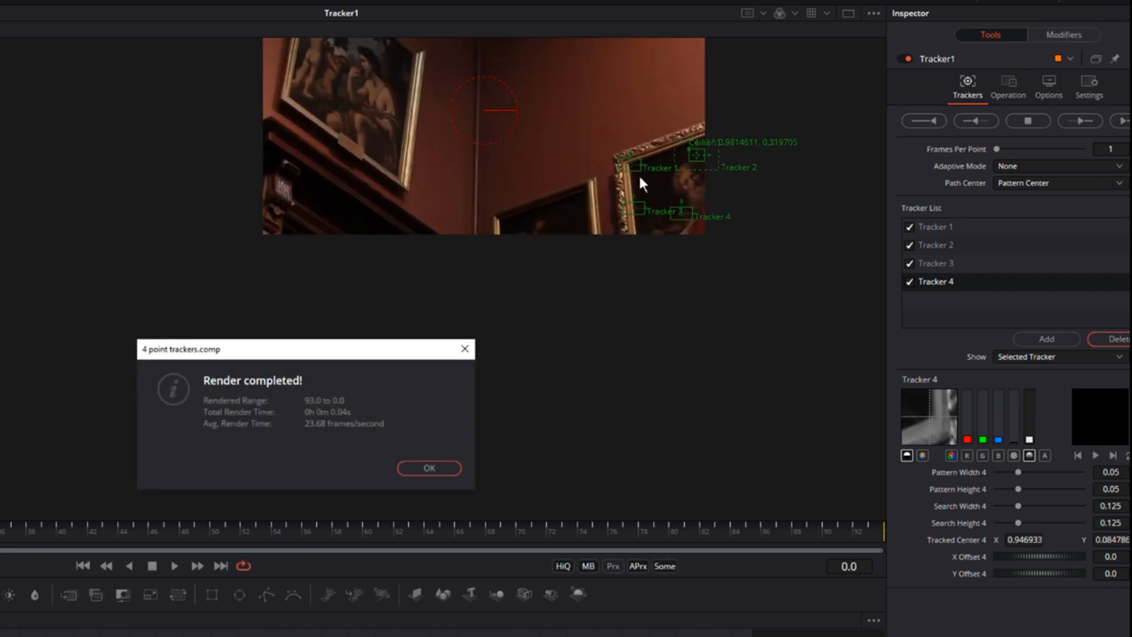
{"action": "left_click", "coordinate": [416, 472]}
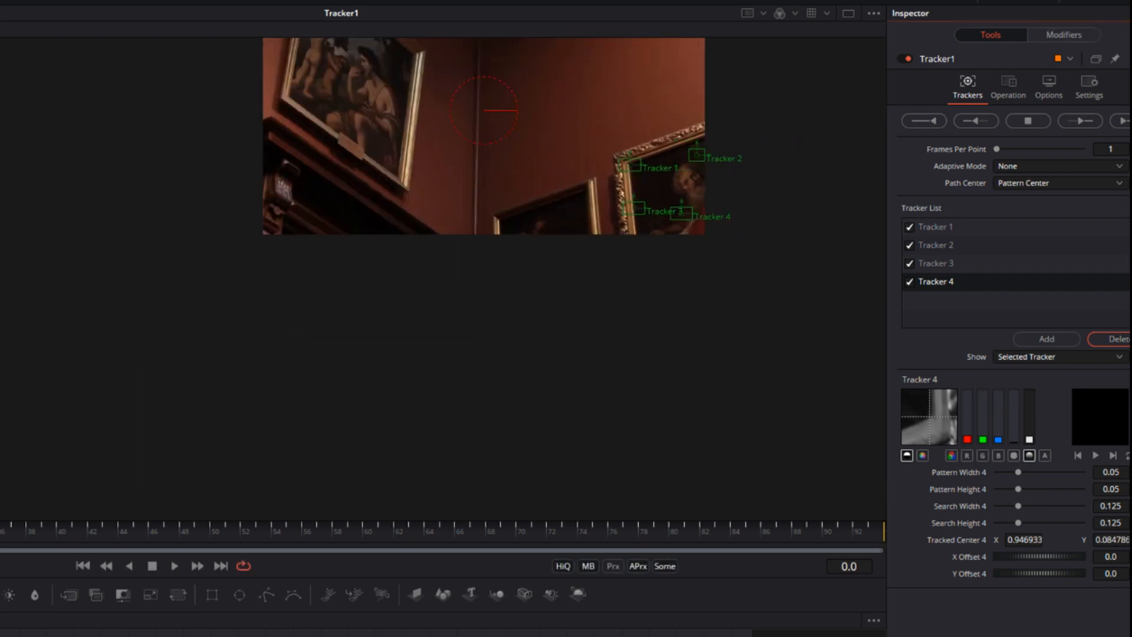
{"action": "left_click_drag", "start_coordinate": [0, 531], "coordinate": [926, 537]}
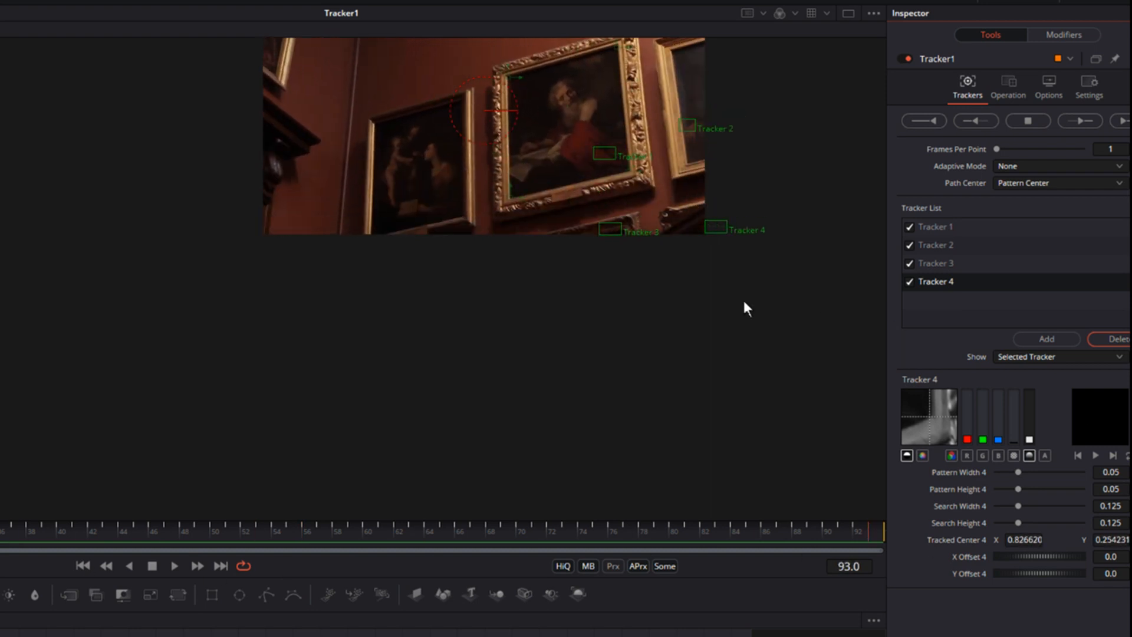
Disable Trackers 4, 2 and 1 so only Tracker 3 stays enabled, and go back to frame 68 to inspect it.
{"action": "left_click", "coordinate": [910, 282]}
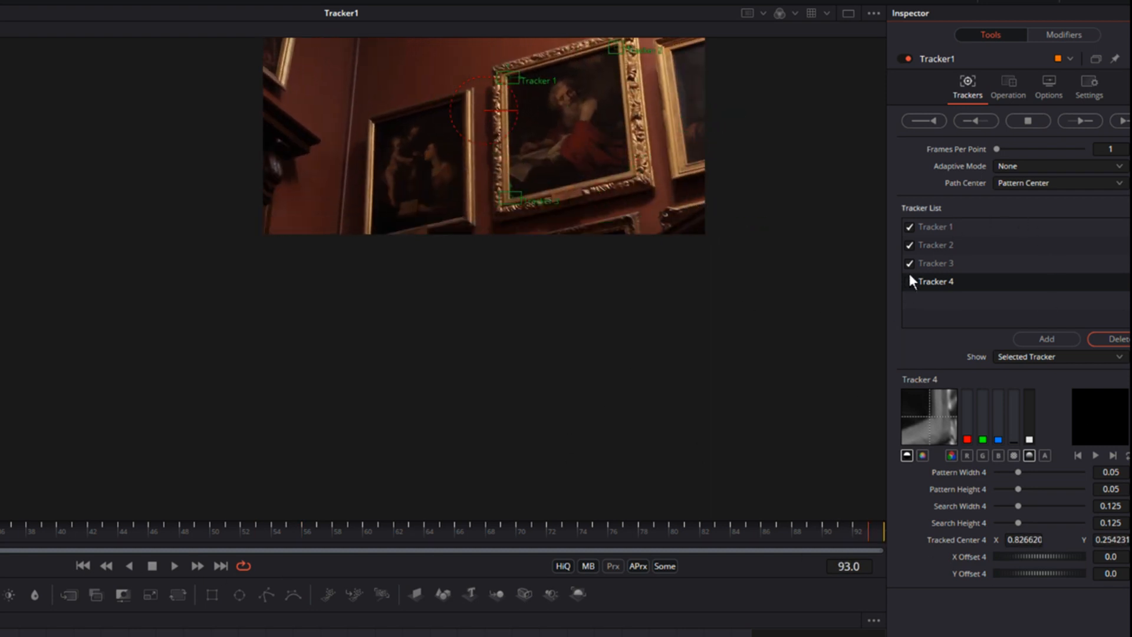
{"action": "left_click", "coordinate": [910, 245]}
{"action": "left_click", "coordinate": [915, 227]}
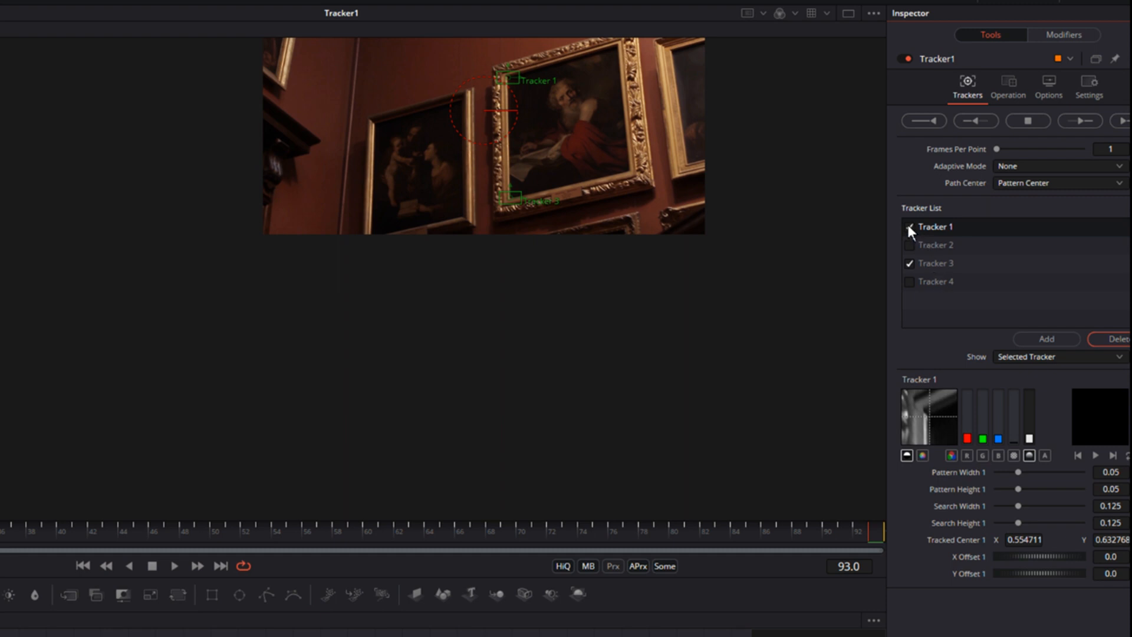
{"action": "scroll", "coordinate": [498, 329], "scroll_direction": "up", "scroll_amount": 10}
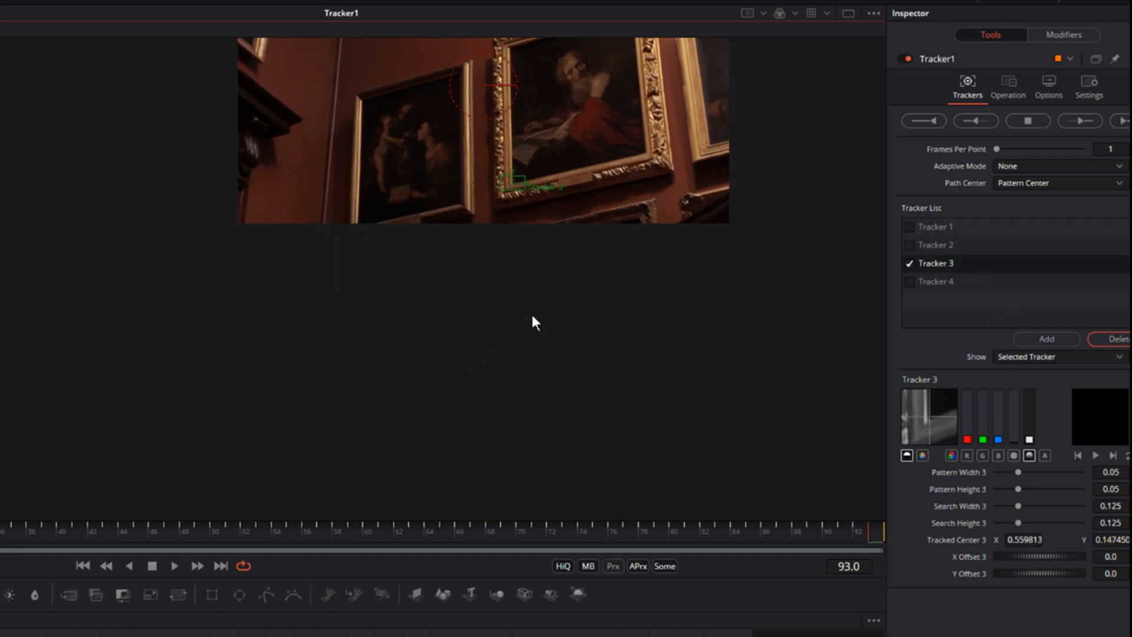
{"action": "left_click_drag", "start_coordinate": [564, 53], "coordinate": [407, 531]}
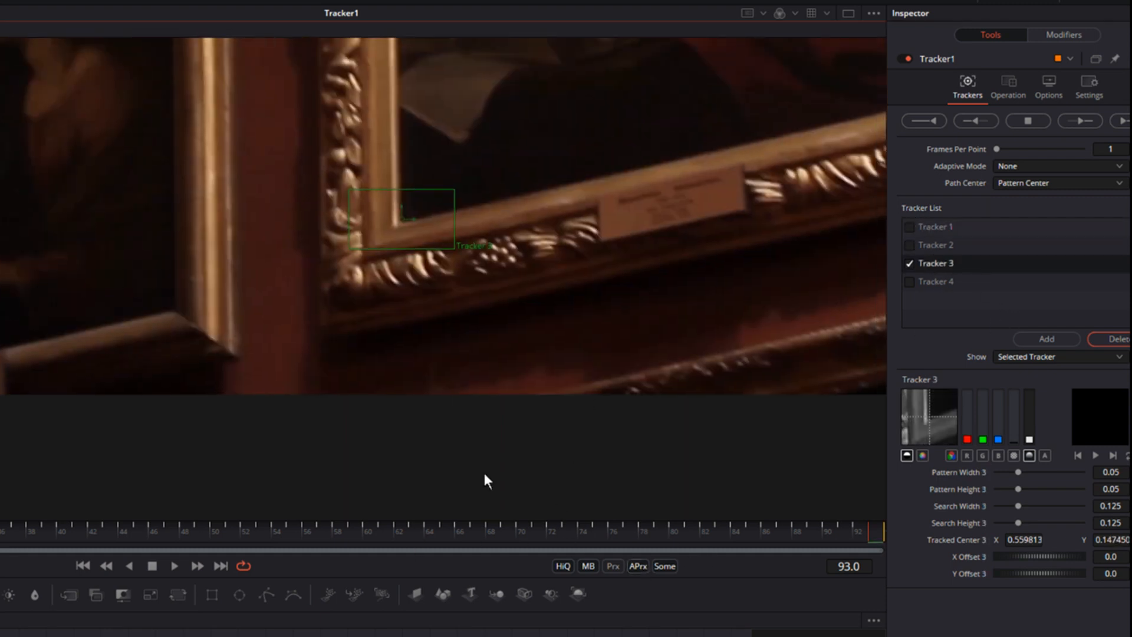
{"action": "left_click_drag", "start_coordinate": [866, 529], "coordinate": [490, 589]}
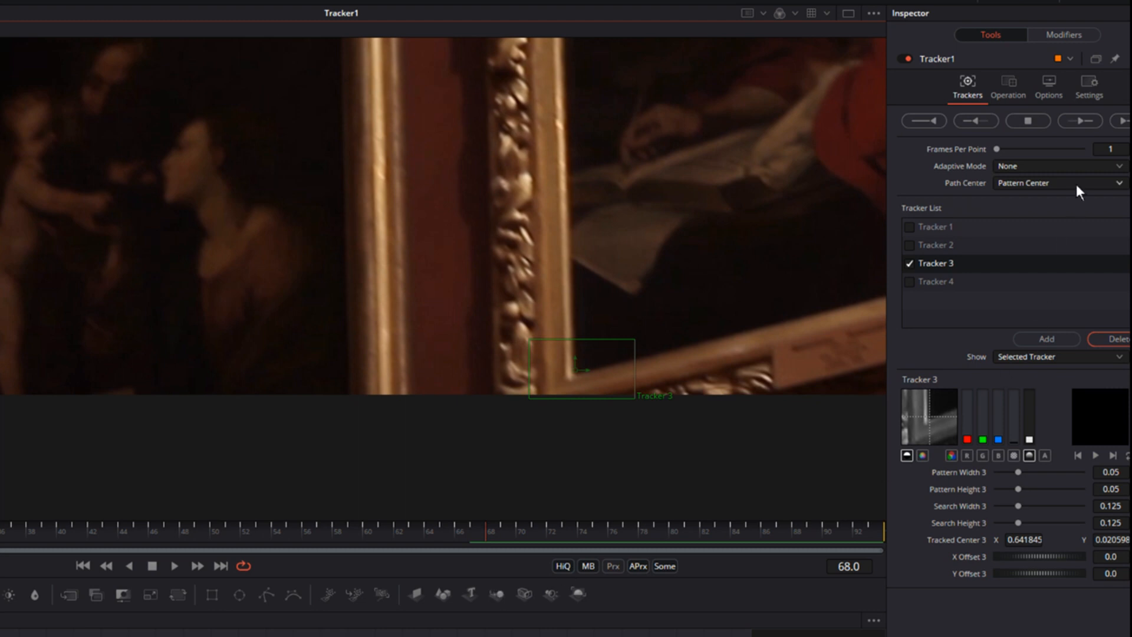
Set the tracker's Path Center to Track Center (Append) at frame 68.
{"action": "left_click", "coordinate": [1116, 184]}
{"action": "left_click", "coordinate": [1043, 199]}
{"action": "scroll", "coordinate": [779, 300], "scroll_direction": "down", "scroll_amount": 5}
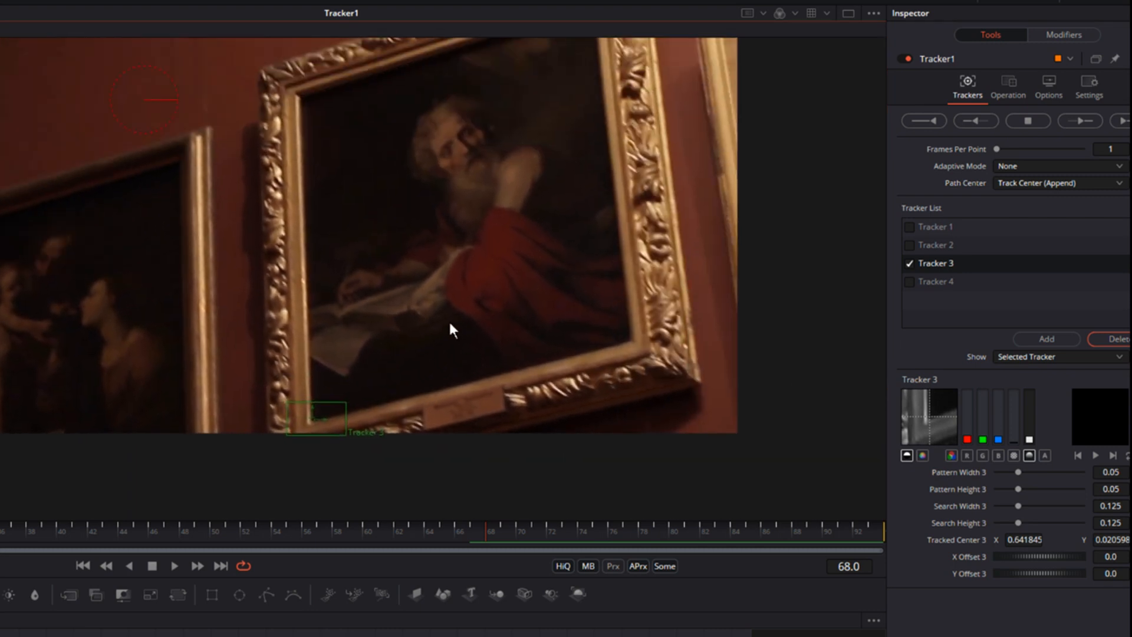
Compare frames 0 and 68, and at frame 68 place Tracker 3's pattern over the book and sleeve area inside the portrait.
{"action": "left_click_drag", "start_coordinate": [450, 323], "coordinate": [383, 363]}
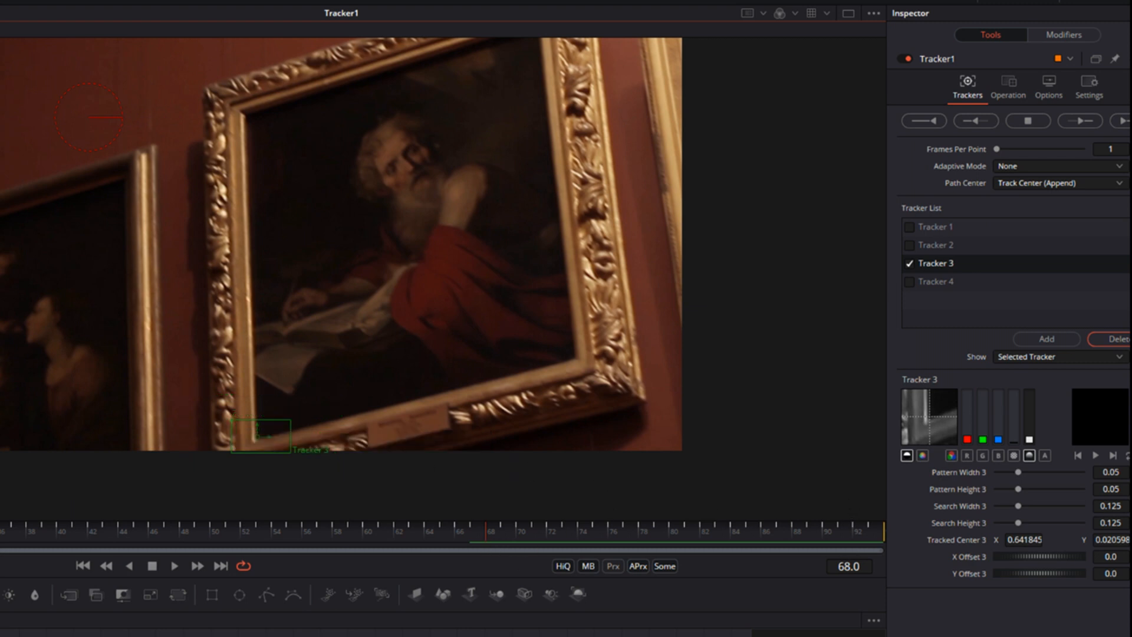
{"action": "left_click_drag", "start_coordinate": [486, 548], "coordinate": [0, 589]}
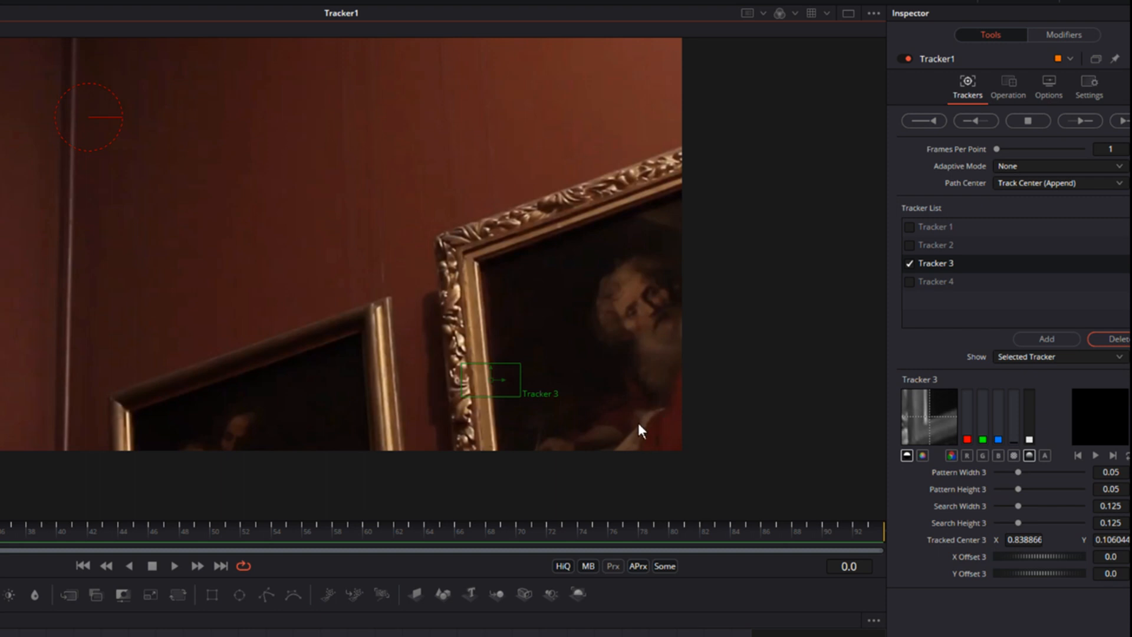
{"action": "left_click_drag", "start_coordinate": [432, 548], "coordinate": [496, 543]}
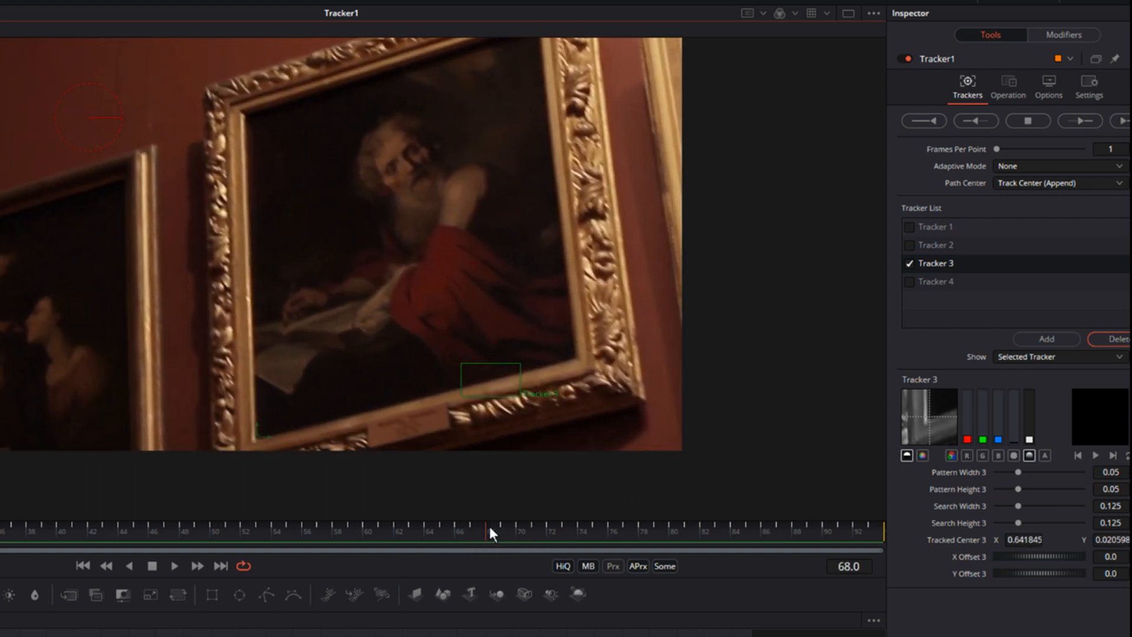
{"action": "scroll", "coordinate": [442, 436], "scroll_direction": "down", "scroll_amount": 5}
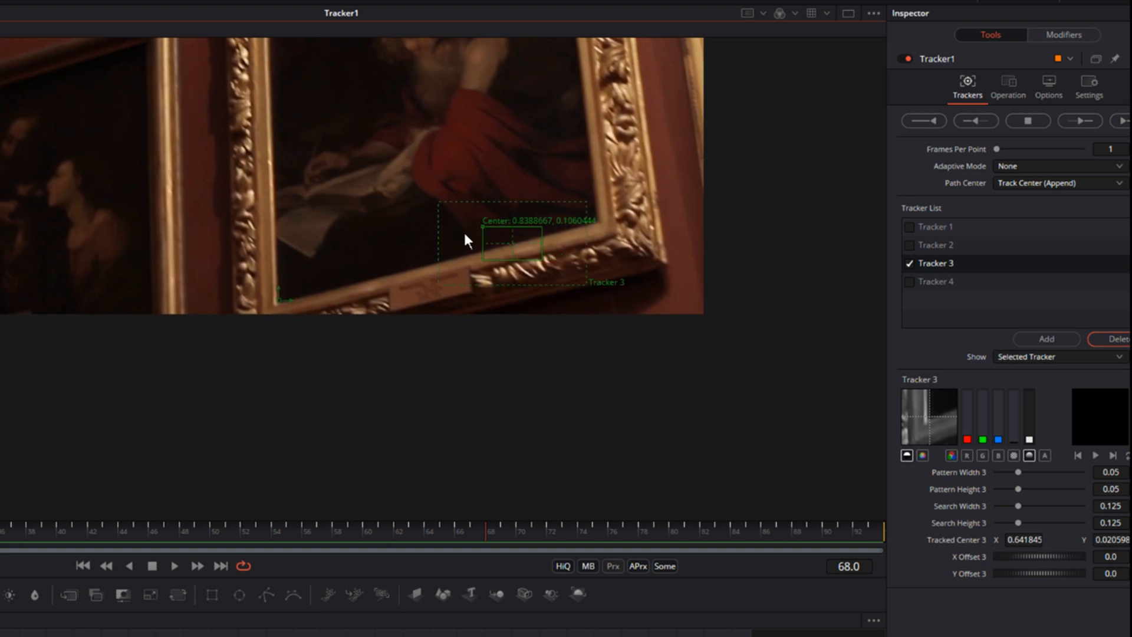
{"action": "left_click_drag", "start_coordinate": [482, 225], "coordinate": [395, 111]}
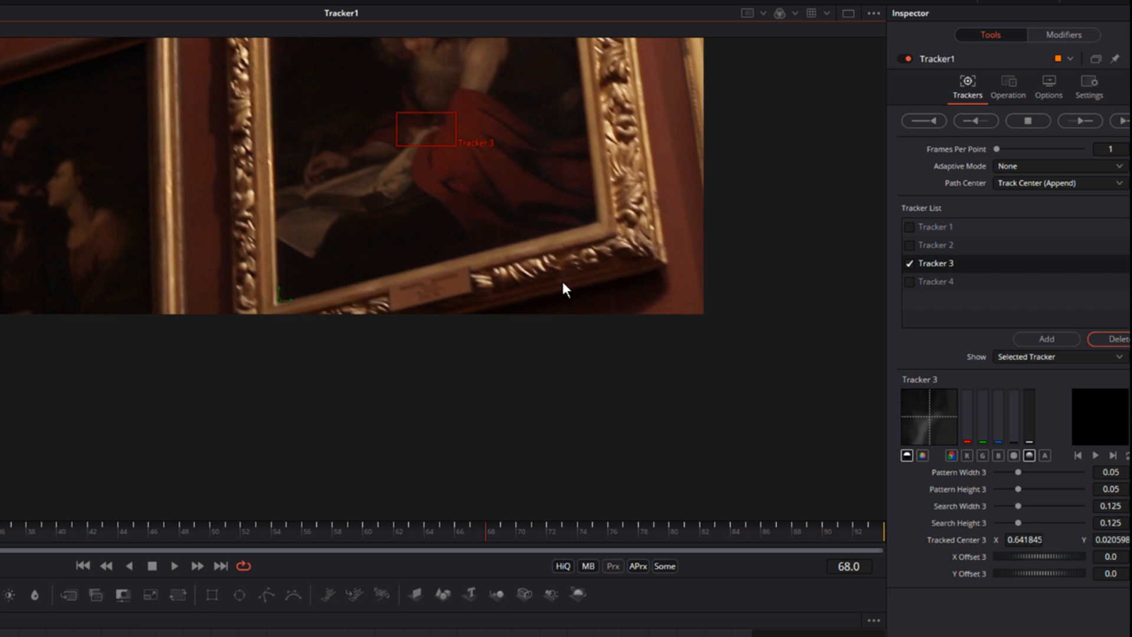
{"action": "scroll", "coordinate": [652, 401], "scroll_direction": "down", "scroll_amount": 3}
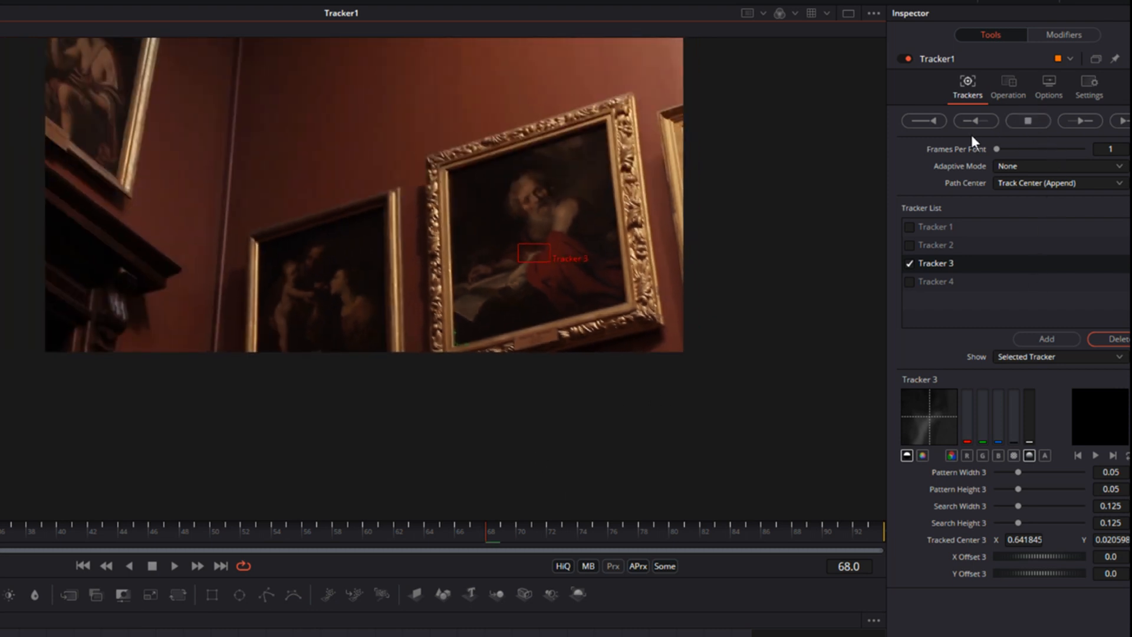
Track Tracker 3 backward from frame 68 to 0 and scrub through the whole clip to check its path.
{"action": "left_click", "coordinate": [976, 123]}
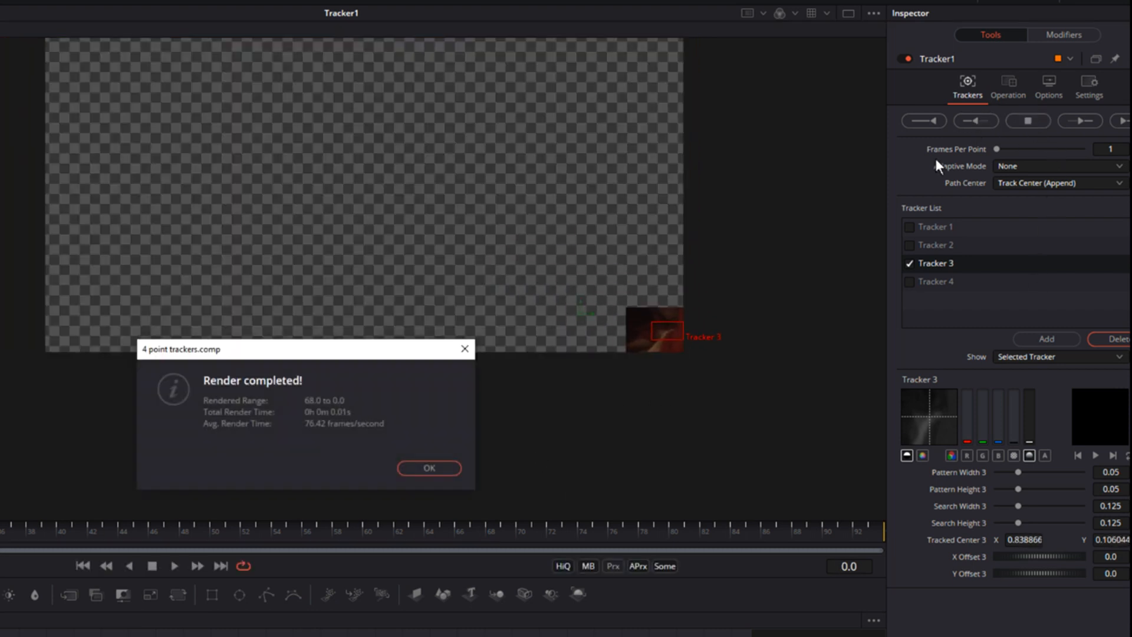
{"action": "left_click", "coordinate": [458, 470]}
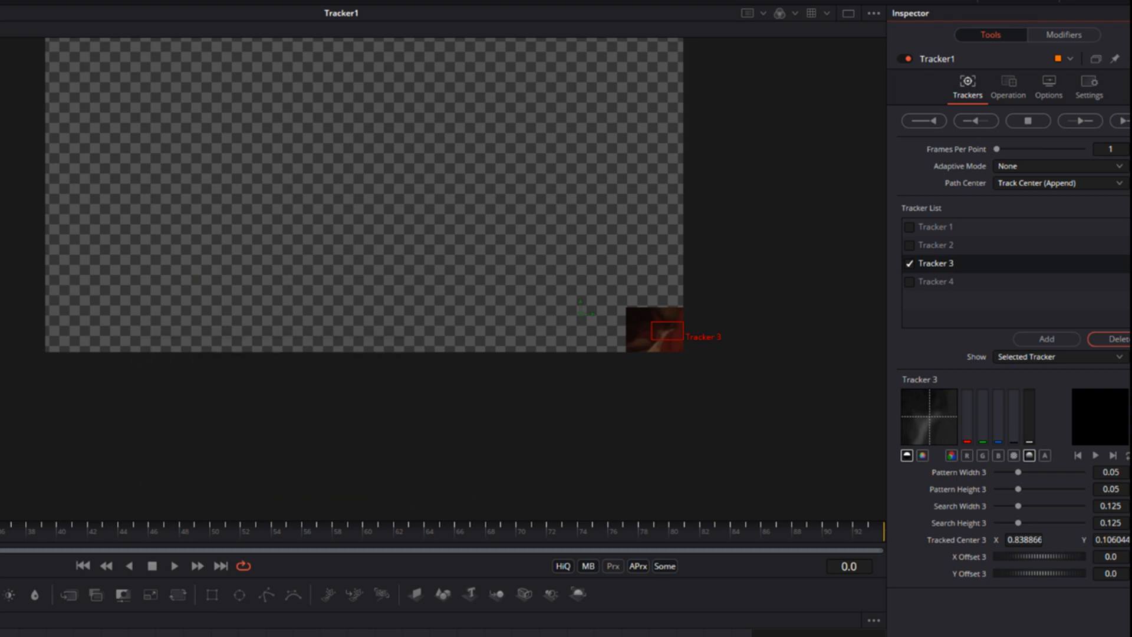
{"action": "key", "text": "space"}
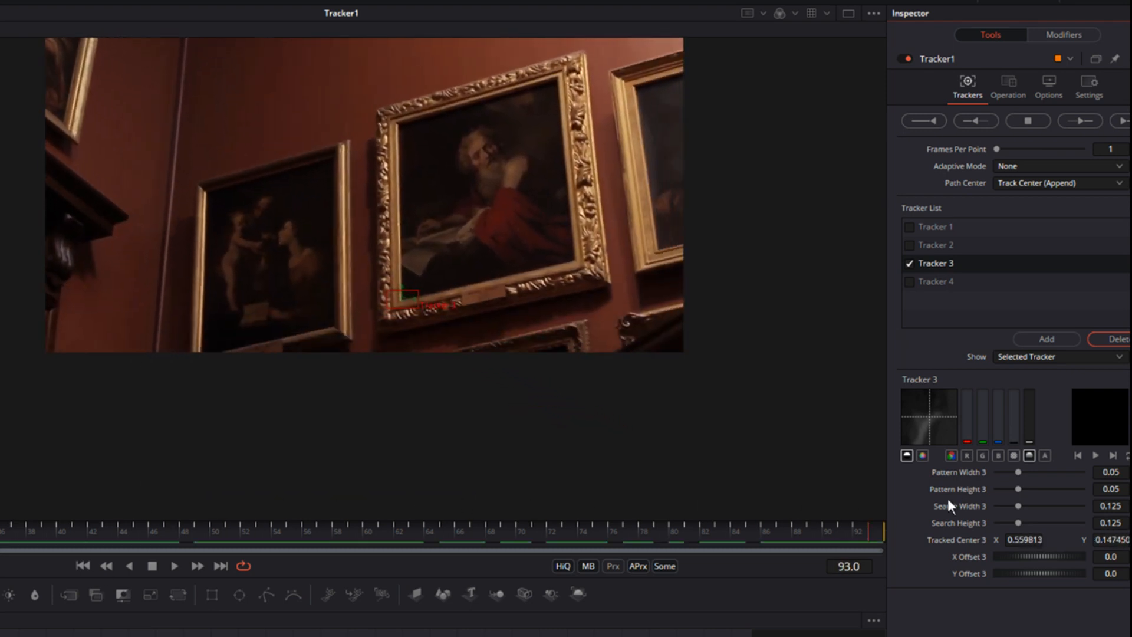
{"action": "left_click_drag", "start_coordinate": [508, 521], "coordinate": [0, 543]}
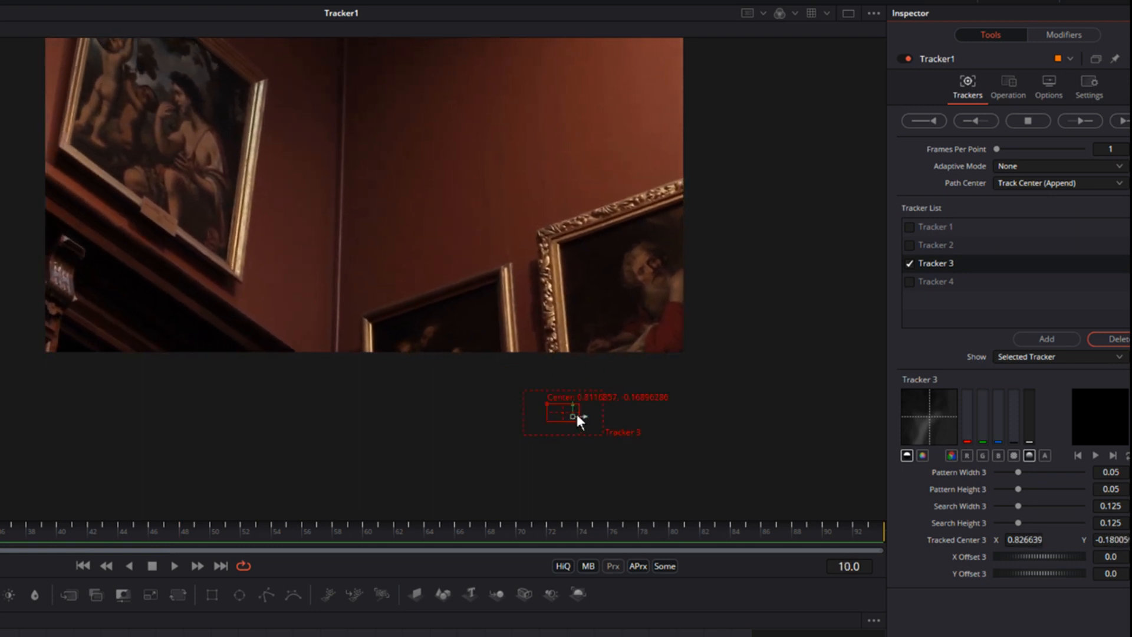
{"action": "left_click_drag", "start_coordinate": [0, 543], "coordinate": [0, 542]}
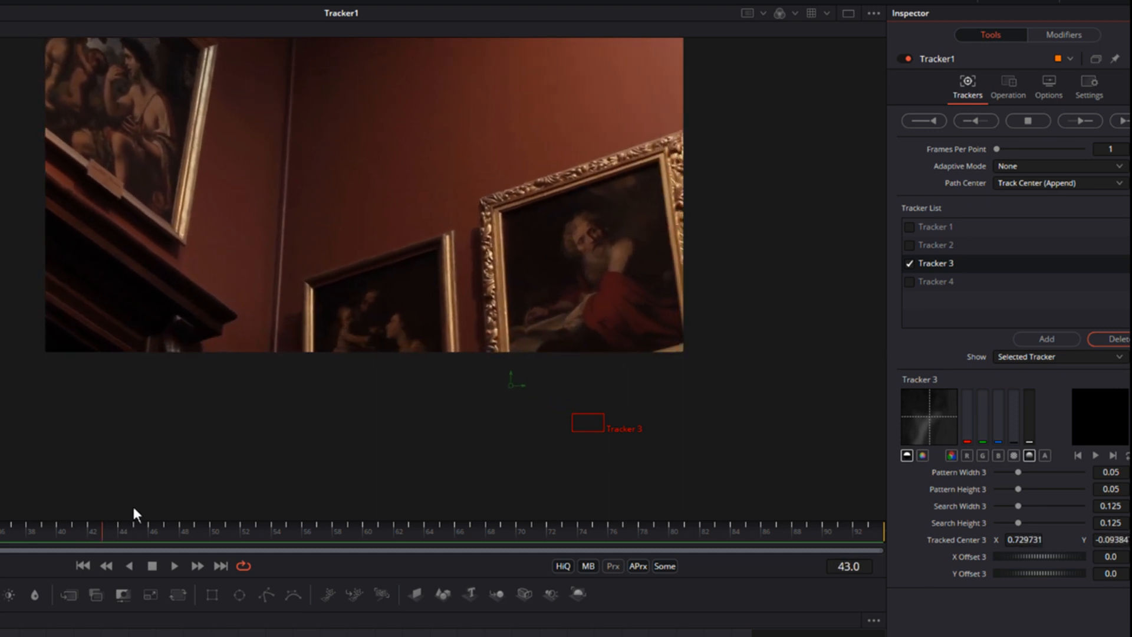
{"action": "left_click_drag", "start_coordinate": [879, 527], "coordinate": [225, 517]}
{"action": "left_click_drag", "start_coordinate": [0, 525], "coordinate": [933, 487]}
Enable only Tracker 4, and at frame 49 move its pattern off the lower-right frame corner onto detail inside the portrait.
{"action": "left_click", "coordinate": [912, 280]}
{"action": "left_click", "coordinate": [911, 264]}
{"action": "left_click", "coordinate": [940, 282]}
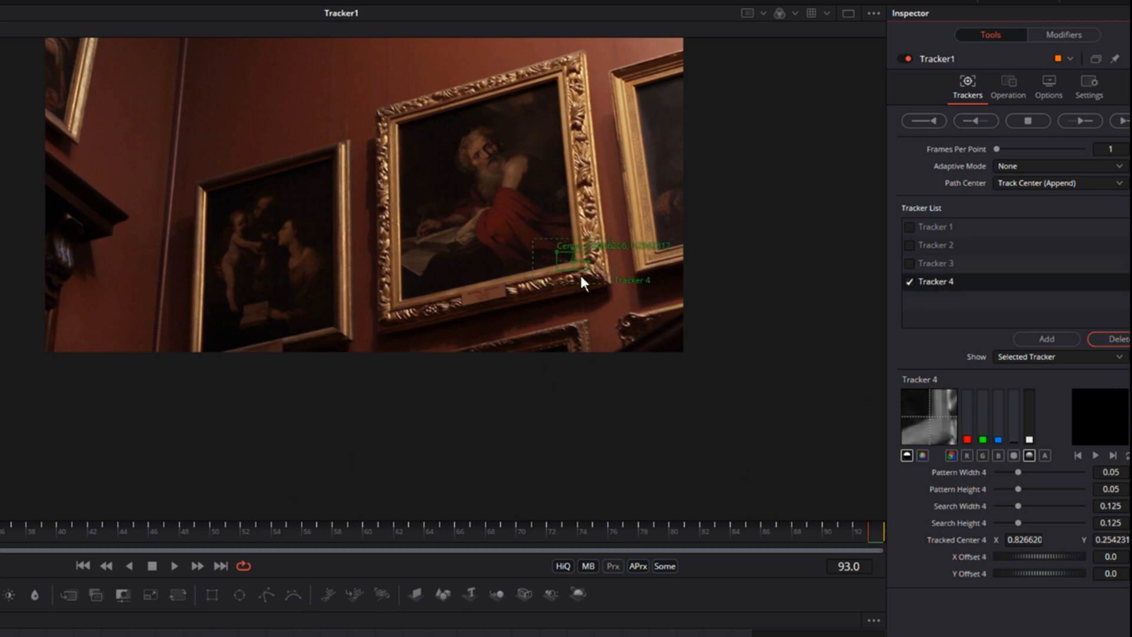
{"action": "left_click_drag", "start_coordinate": [857, 526], "coordinate": [202, 617]}
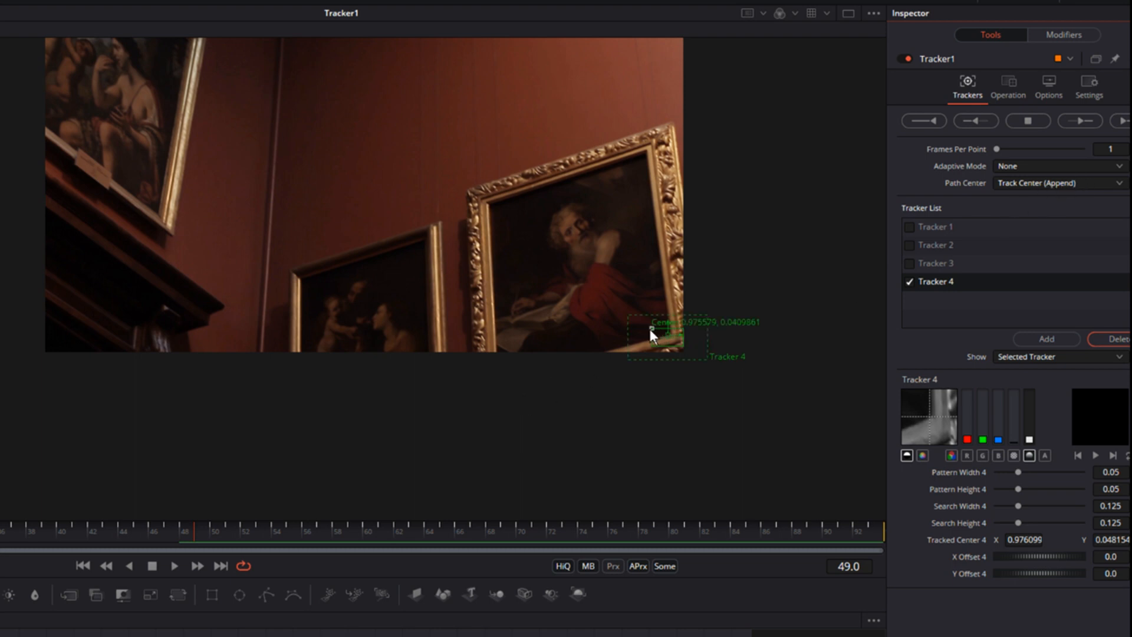
{"action": "mouse_move", "coordinate": [653, 328]}
{"action": "left_mouse_down"}
{"action": "mouse_move", "coordinate": [526, 299]}
{"action": "mouse_move", "coordinate": [560, 298]}
{"action": "mouse_move", "coordinate": [469, 304]}
{"action": "mouse_move", "coordinate": [719, 275]}
{"action": "mouse_move", "coordinate": [559, 274]}
{"action": "left_mouse_up"}
Track Tracker 4 backward from frame 49 to 0 and scrub the clip to check its path.
{"action": "left_click", "coordinate": [976, 121]}
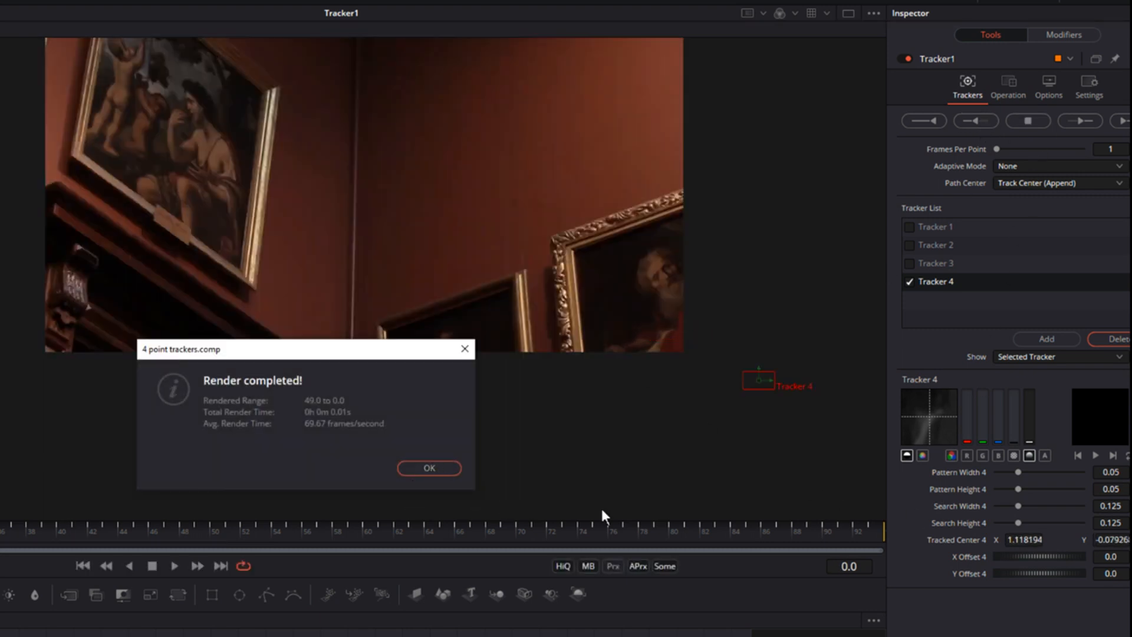
{"action": "left_click", "coordinate": [430, 469]}
{"action": "left_click_drag", "start_coordinate": [832, 519], "coordinate": [104, 562]}
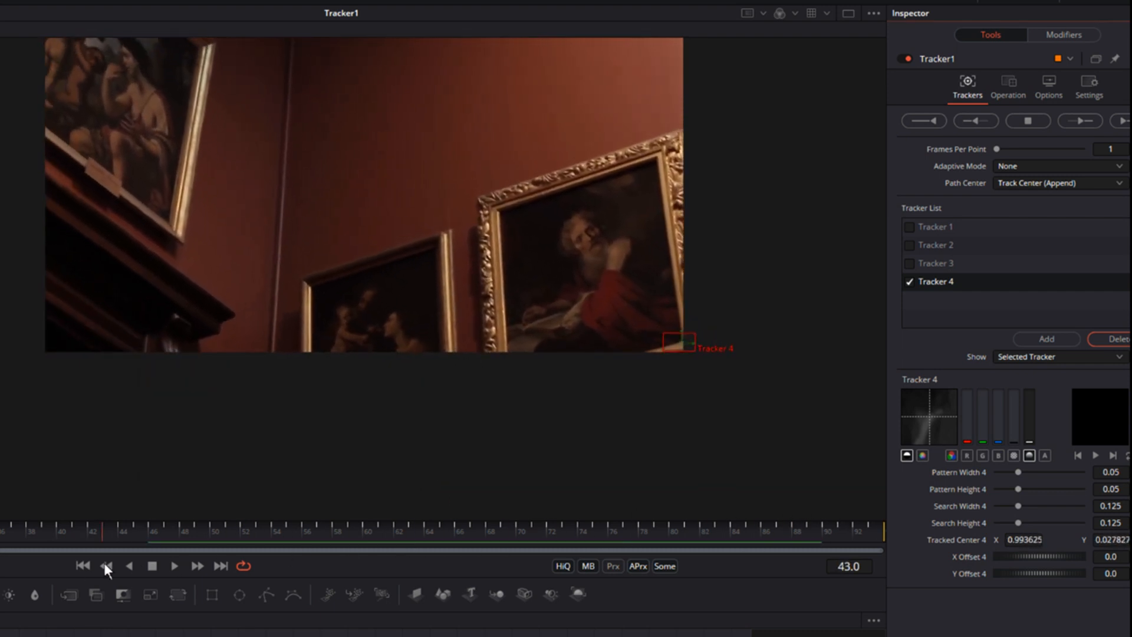
{"action": "left_click", "coordinate": [105, 566]}
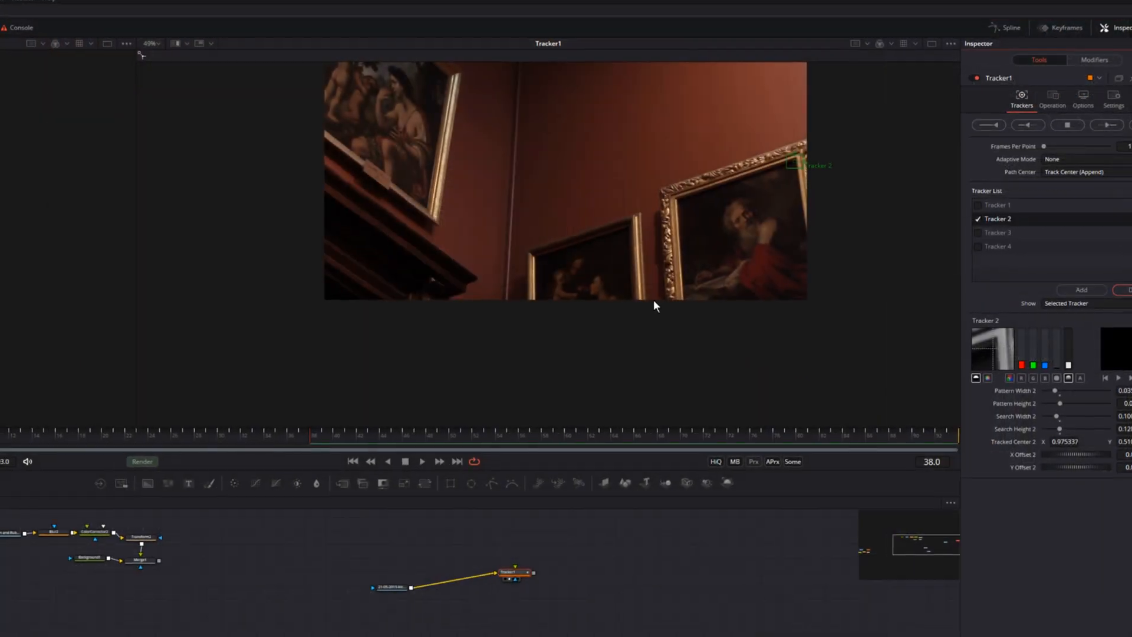
At frame 38, move Tracker 2's pattern onto the sitter's face, track backward to frame 0, and check the result up to frame 93.
{"action": "mouse_move", "coordinate": [787, 158]}
{"action": "left_mouse_down"}
{"action": "mouse_move", "coordinate": [688, 234]}
{"action": "mouse_move", "coordinate": [744, 202]}
{"action": "mouse_move", "coordinate": [729, 232]}
{"action": "mouse_move", "coordinate": [696, 246]}
{"action": "mouse_move", "coordinate": [694, 229]}
{"action": "left_mouse_up"}
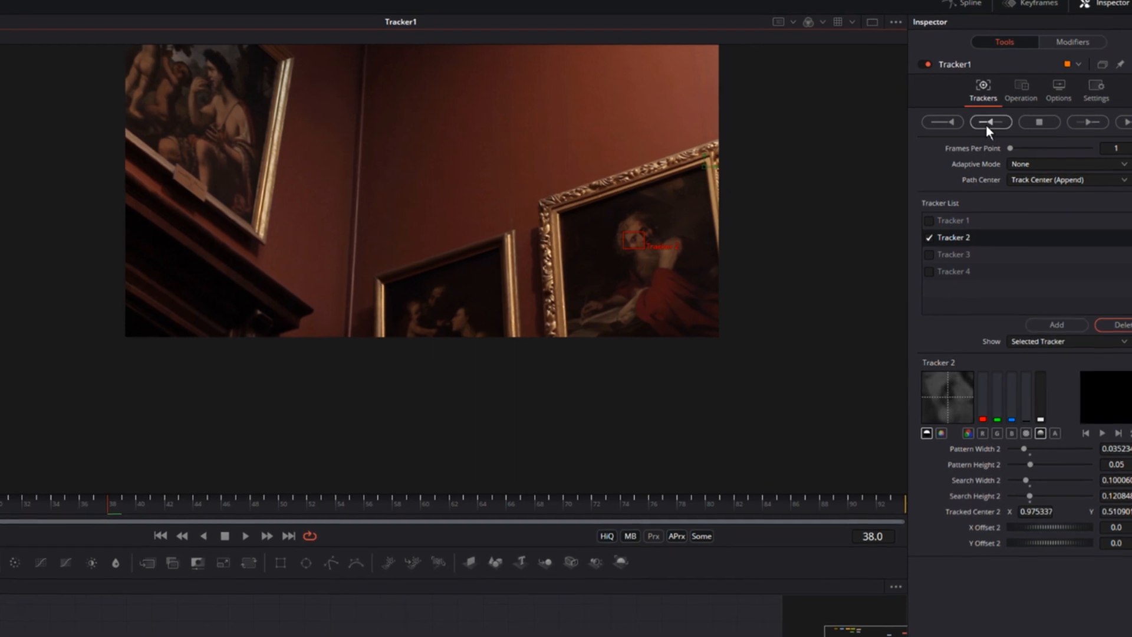
{"action": "left_click", "coordinate": [986, 125]}
{"action": "left_click", "coordinate": [464, 462]}
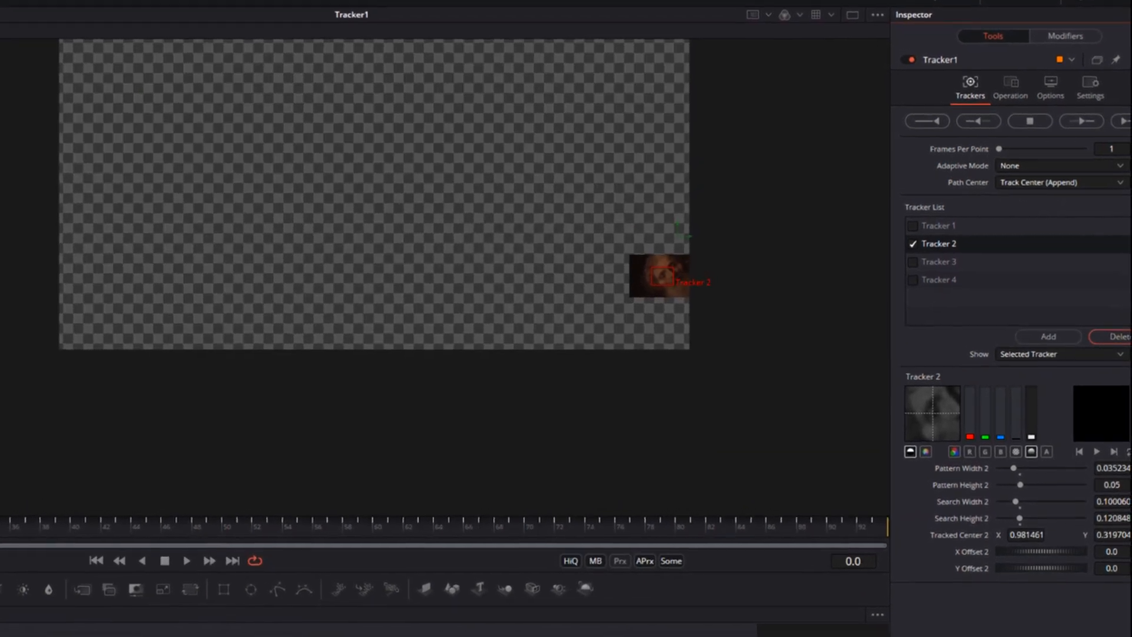
{"action": "left_click_drag", "start_coordinate": [1, 527], "coordinate": [995, 458]}
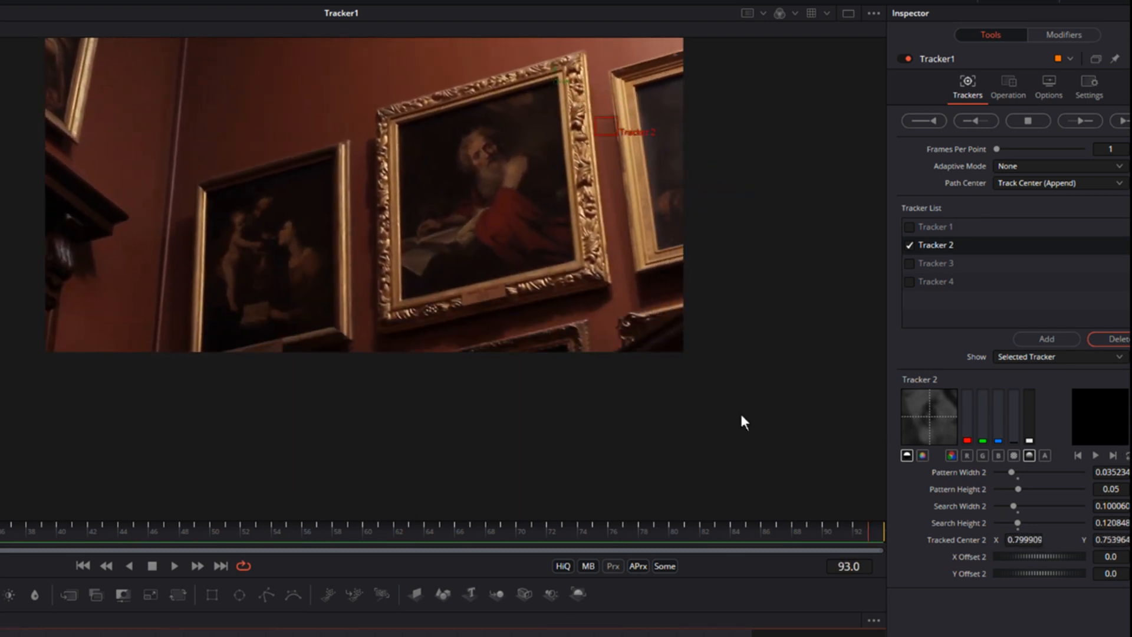
Set the tracker's operation to Corner Positioning and select the Merge1 node group with its source, blur, color and transform nodes.
{"action": "left_click", "coordinate": [1011, 95]}
{"action": "left_click", "coordinate": [1020, 117]}
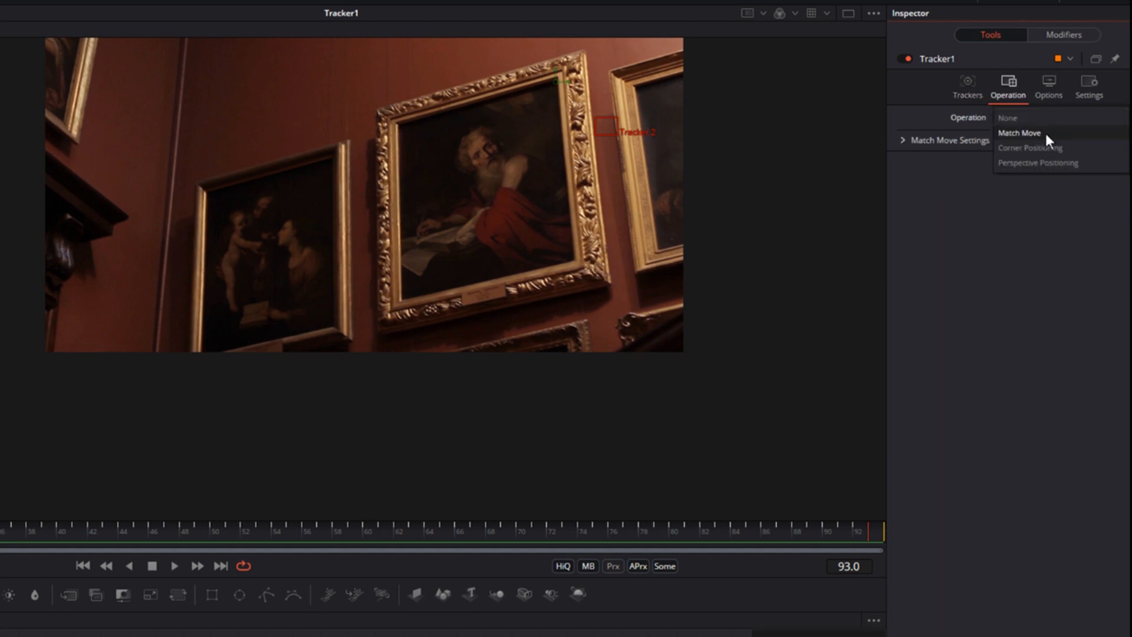
{"action": "left_click", "coordinate": [1044, 149]}
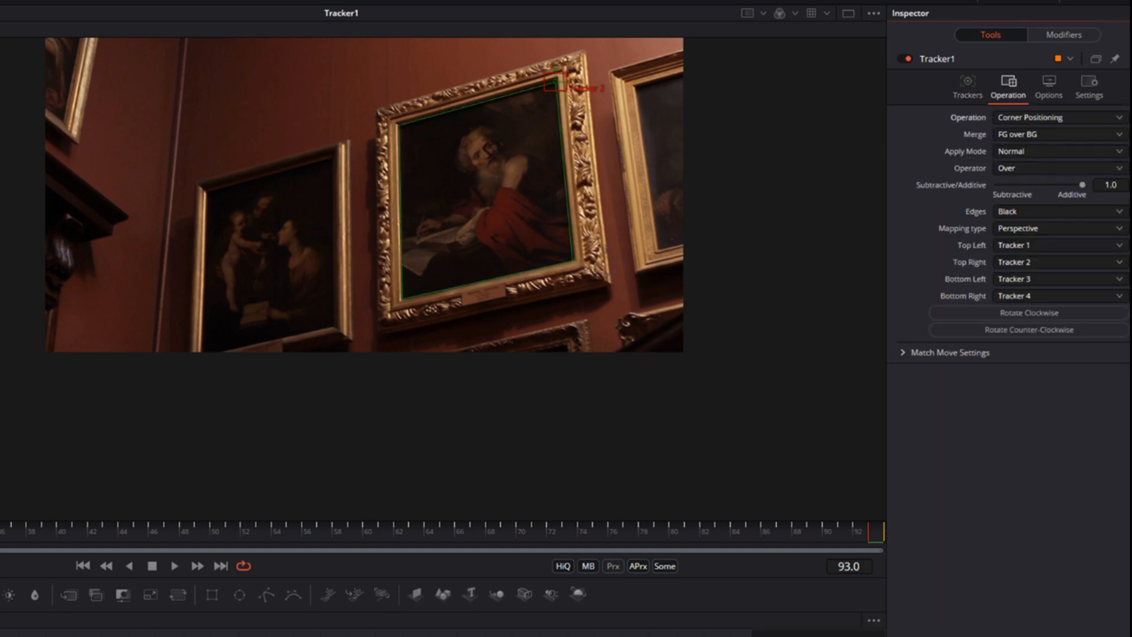
{"action": "left_click", "coordinate": [443, 635]}
{"action": "left_click_drag", "start_coordinate": [443, 635], "coordinate": [648, 636]}
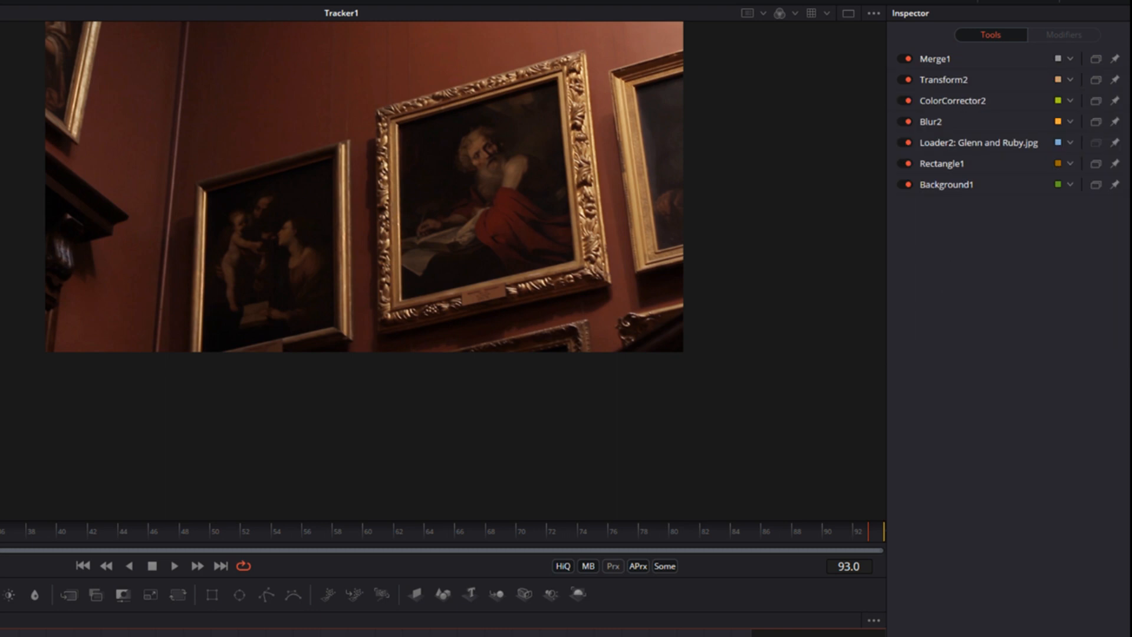
Add a Tracker node to the laptop-screen clip's loader and create three additional trackers for a total of four.
{"action": "left_click", "coordinate": [549, 636]}
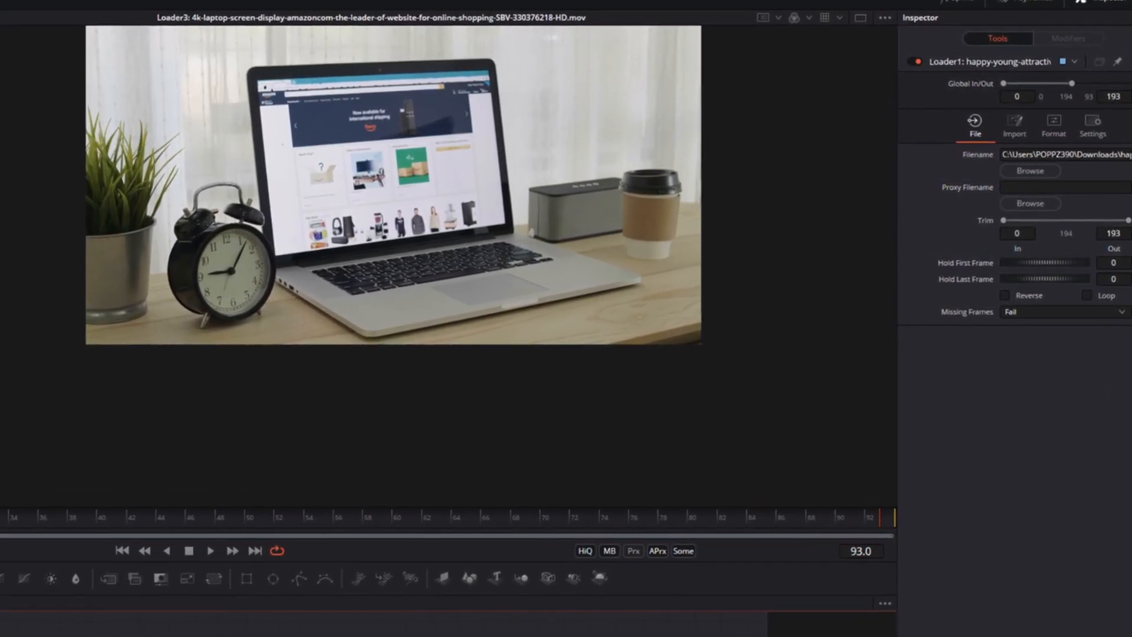
{"action": "left_click", "coordinate": [649, 636]}
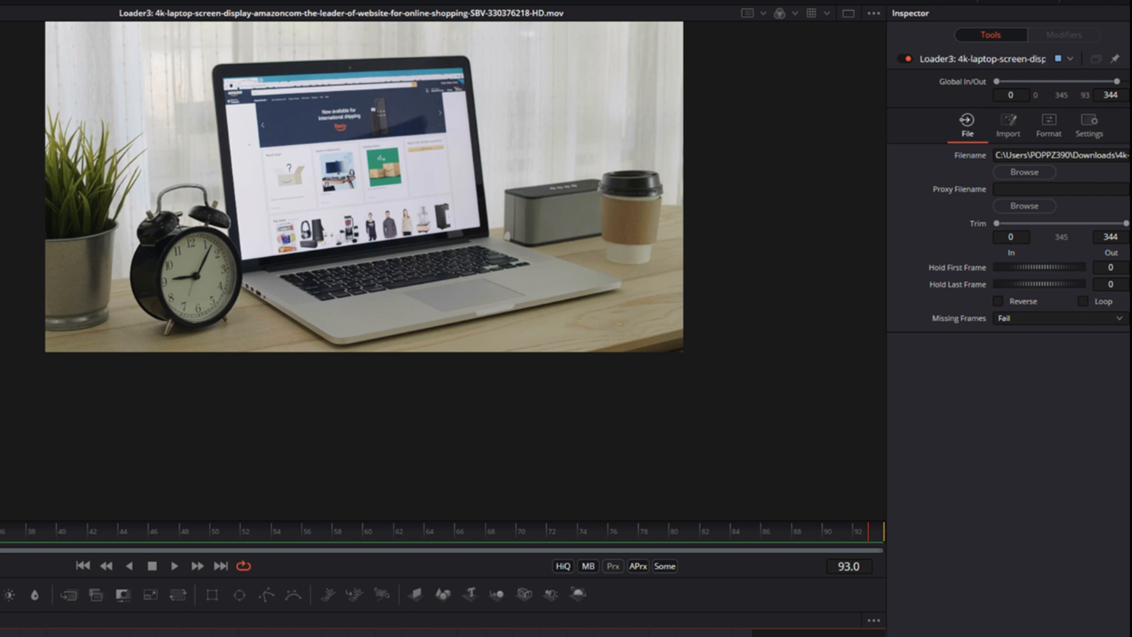
{"action": "key", "text": "shift+space"}
{"action": "type", "text": "tra"}
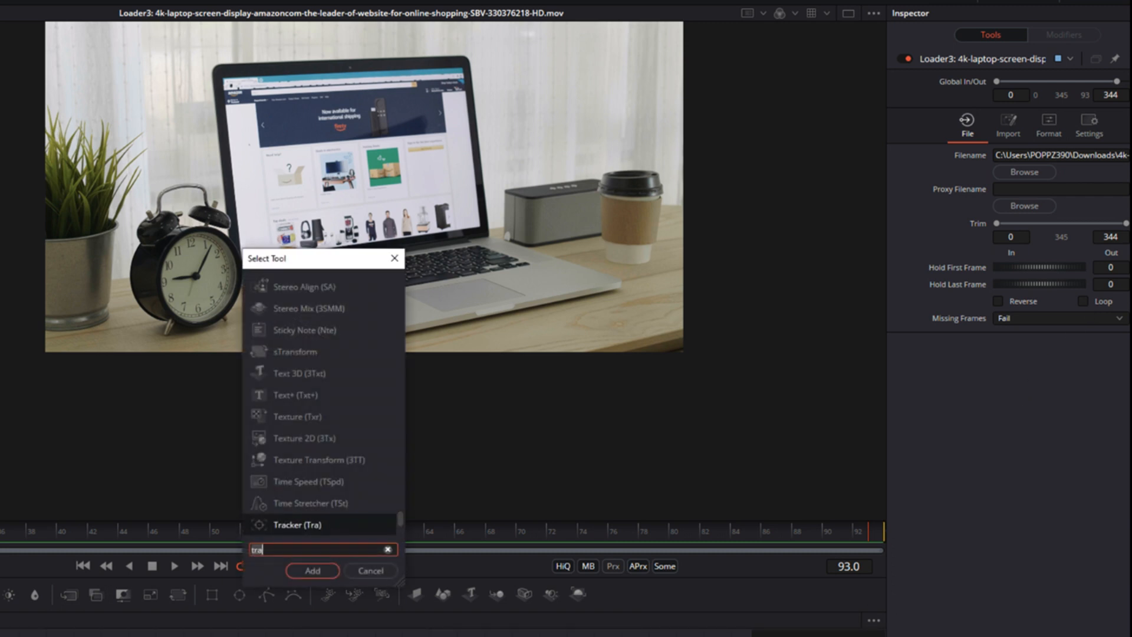
{"action": "key", "text": "Return"}
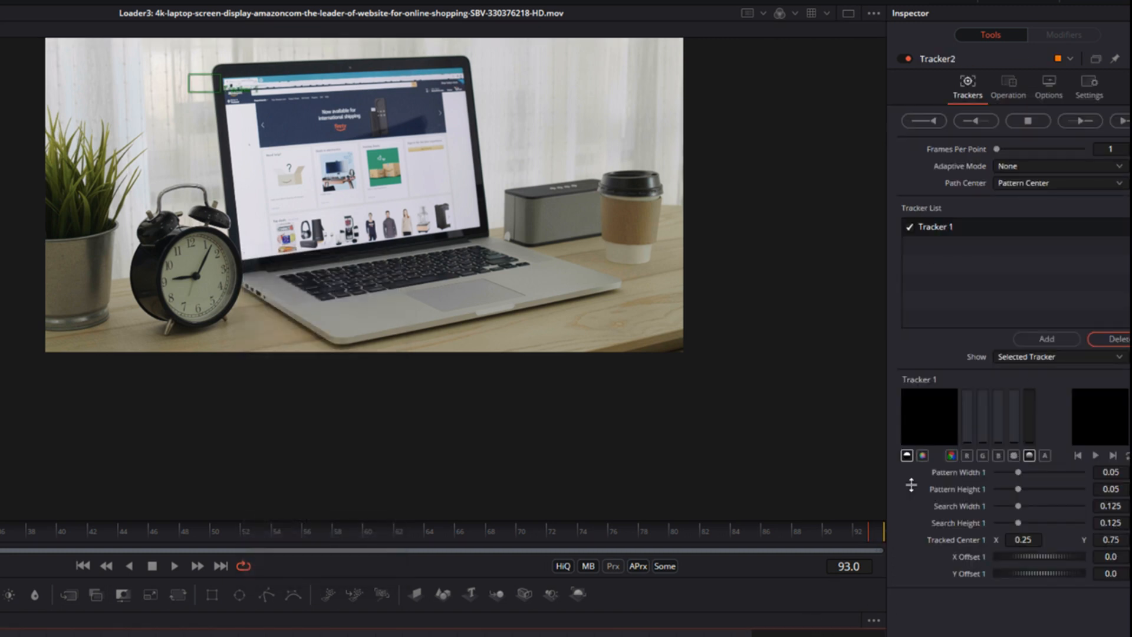
{"action": "left_click", "coordinate": [1053, 336]}
{"action": "left_click", "coordinate": [1052, 336]}
{"action": "left_click", "coordinate": [1048, 340]}
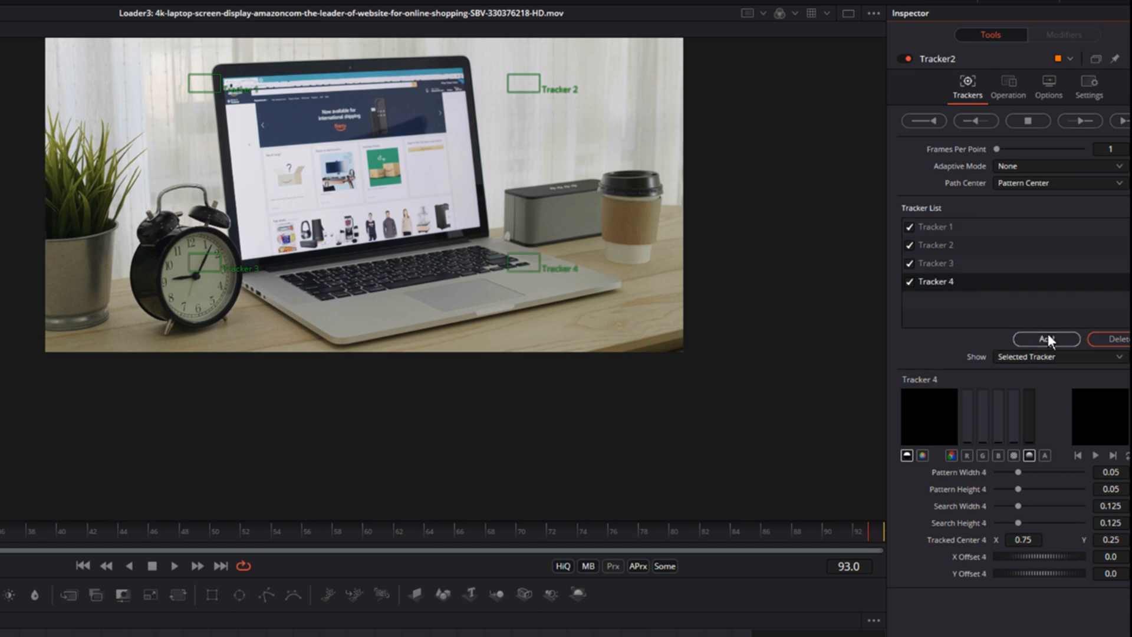
Place Trackers 1, 2 and 4 at the laptop's upper-left, upper-right and lower-right screen corners, and Tracker 3 on the headphones image.
{"action": "left_click_drag", "start_coordinate": [186, 73], "coordinate": [201, 76]}
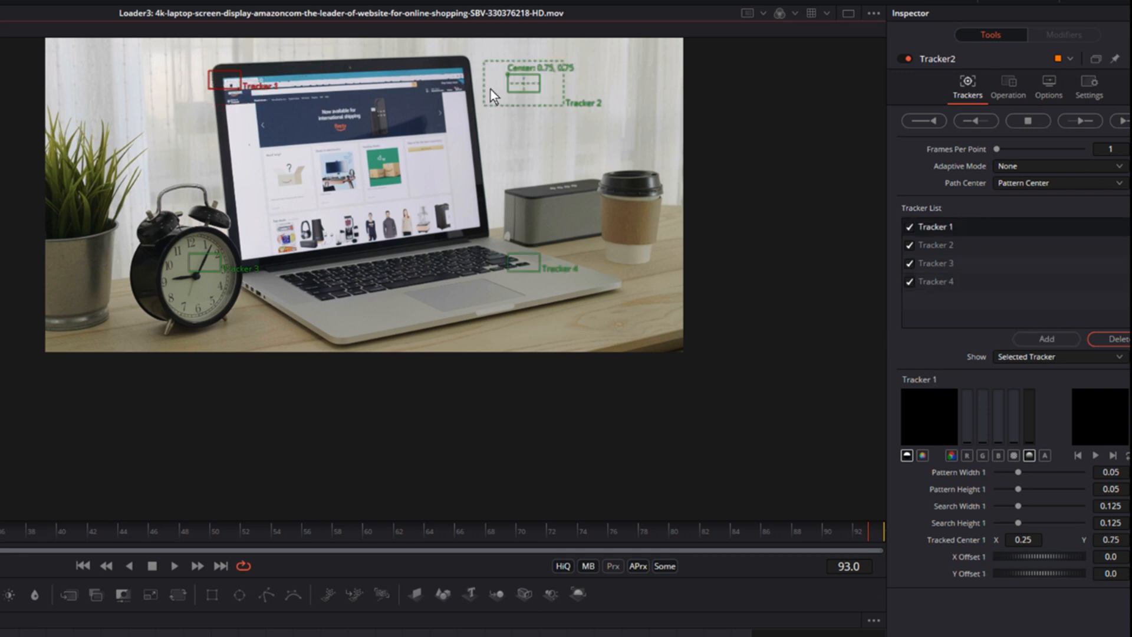
{"action": "left_click_drag", "start_coordinate": [508, 73], "coordinate": [449, 58]}
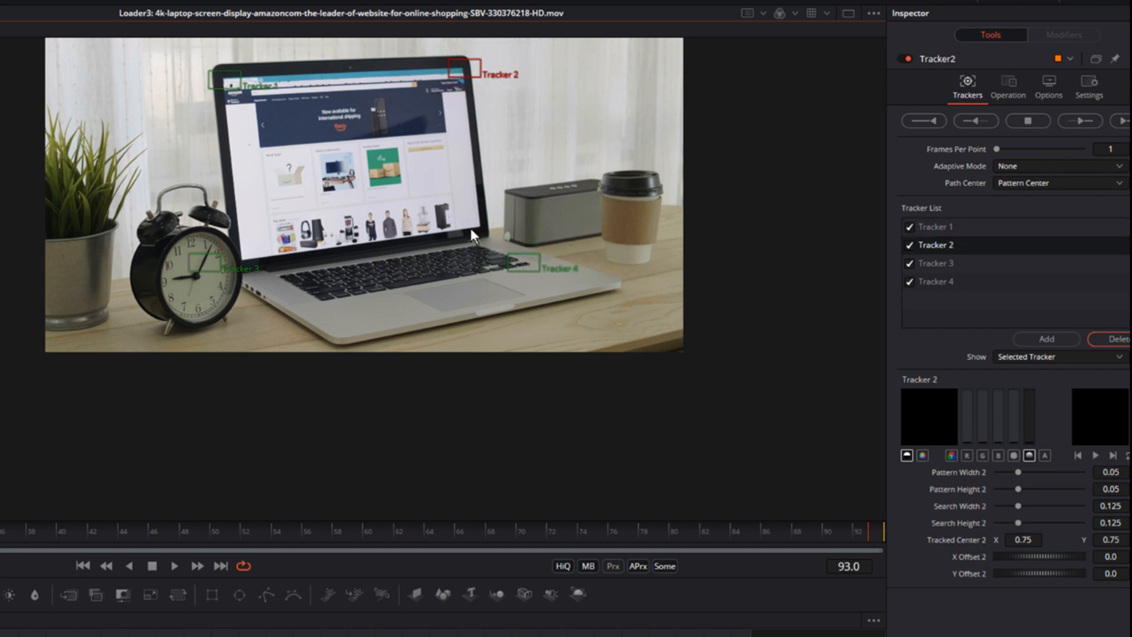
{"action": "left_click", "coordinate": [507, 252]}
{"action": "left_click_drag", "start_coordinate": [507, 253], "coordinate": [466, 215]}
{"action": "left_click_drag", "start_coordinate": [189, 252], "coordinate": [299, 217]}
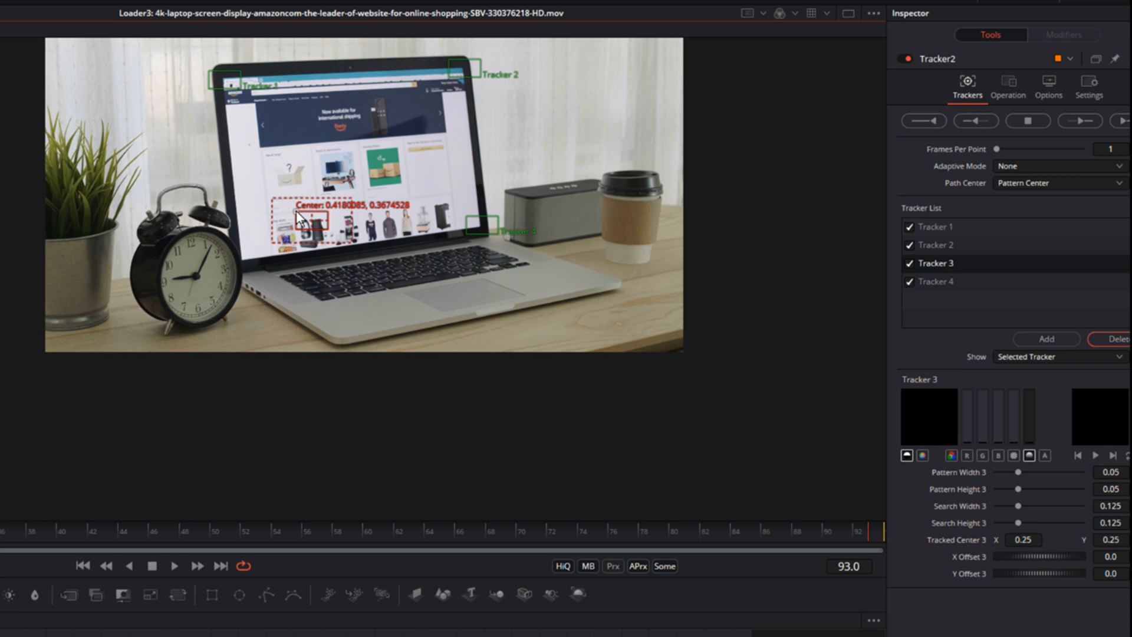
Fine-tune Tracker 3 on the headphones and speaker image and Trackers 4, 2 and 1 on their laptop screen corners.
{"action": "scroll", "coordinate": [299, 307], "scroll_direction": "up", "scroll_amount": 4}
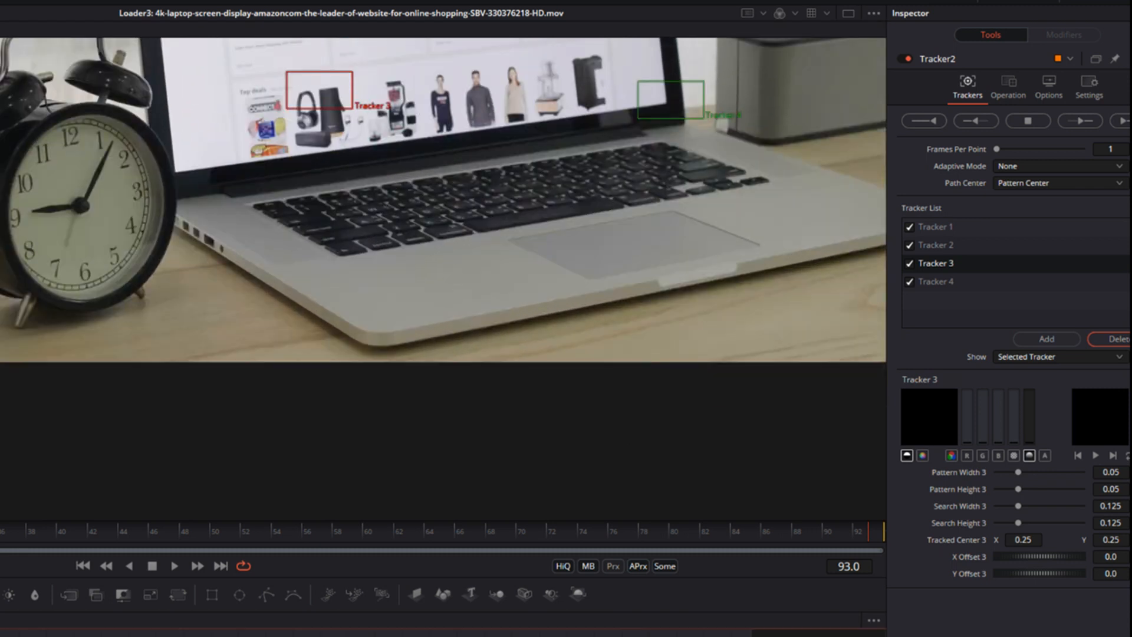
{"action": "left_click_drag", "start_coordinate": [410, 201], "coordinate": [444, 360]}
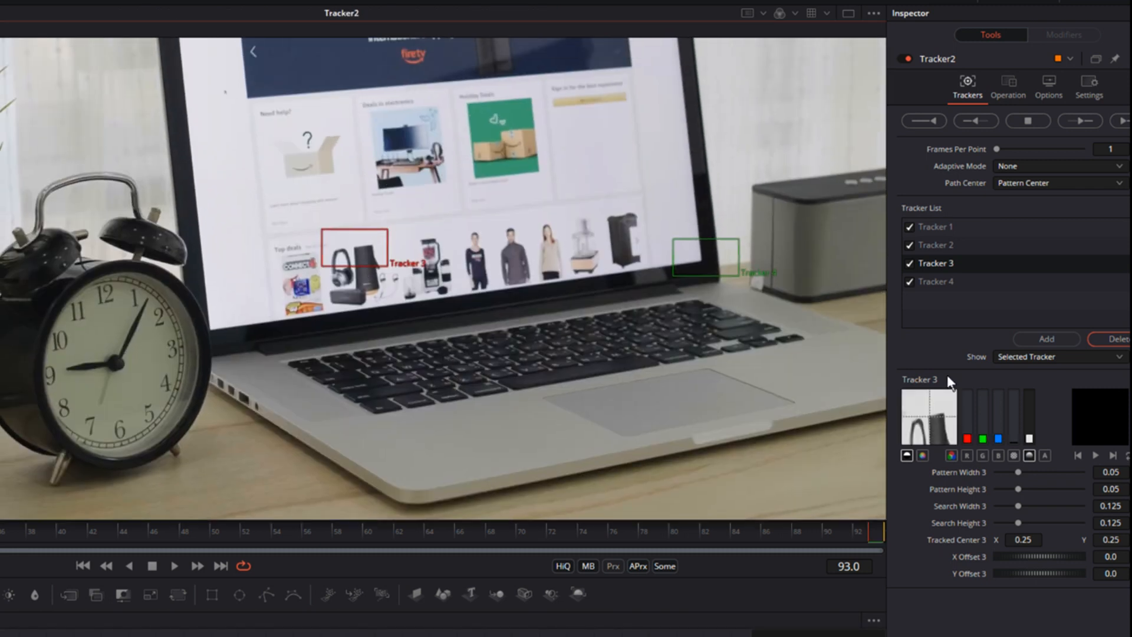
{"action": "left_click_drag", "start_coordinate": [320, 229], "coordinate": [321, 227]}
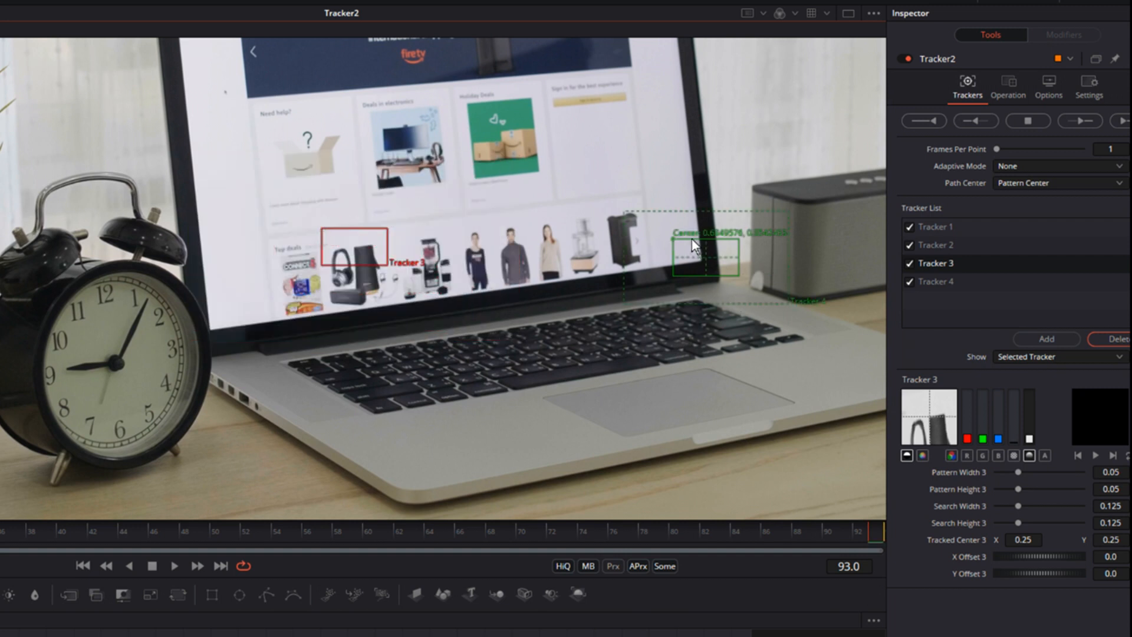
{"action": "left_click_drag", "start_coordinate": [672, 239], "coordinate": [667, 241]}
{"action": "scroll", "coordinate": [515, 207], "scroll_direction": "up", "scroll_amount": 2}
{"action": "scroll", "coordinate": [637, 210], "scroll_direction": "up", "scroll_amount": 3}
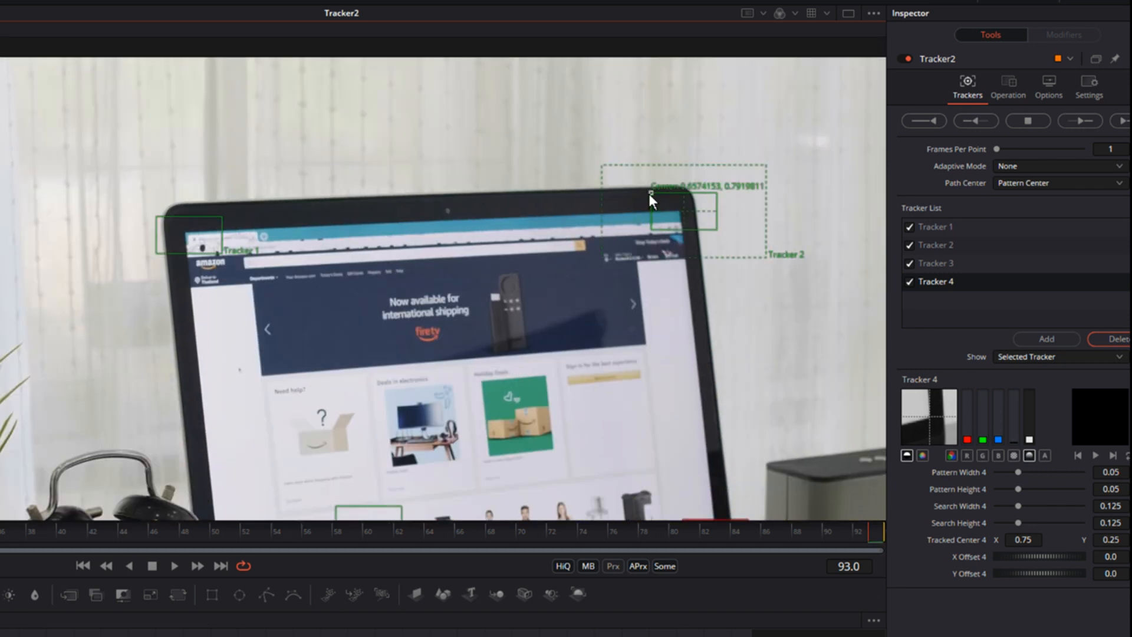
{"action": "left_click_drag", "start_coordinate": [650, 193], "coordinate": [646, 194]}
{"action": "left_click_drag", "start_coordinate": [157, 214], "coordinate": [161, 218]}
{"action": "scroll", "coordinate": [575, 337], "scroll_direction": "down", "scroll_amount": 3}
{"action": "scroll", "coordinate": [471, 403], "scroll_direction": "down", "scroll_amount": 2}
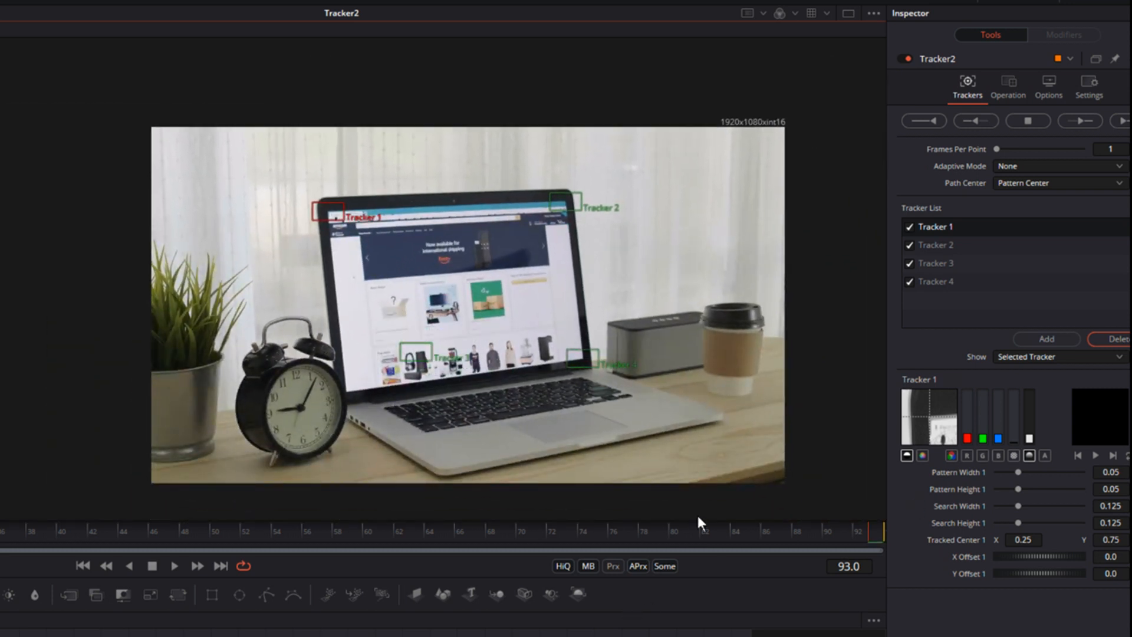
Track the four laptop-screen points in reverse from frame 93 and delete the unused Background node near the image##.png loader.
{"action": "left_click", "coordinate": [977, 118]}
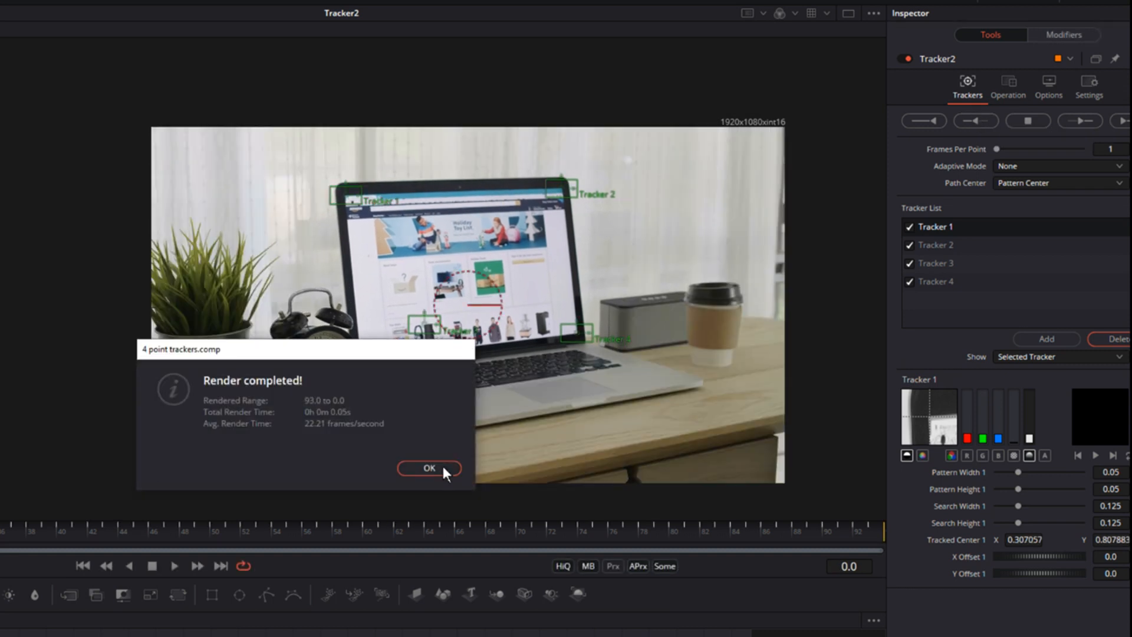
{"action": "left_click", "coordinate": [444, 466]}
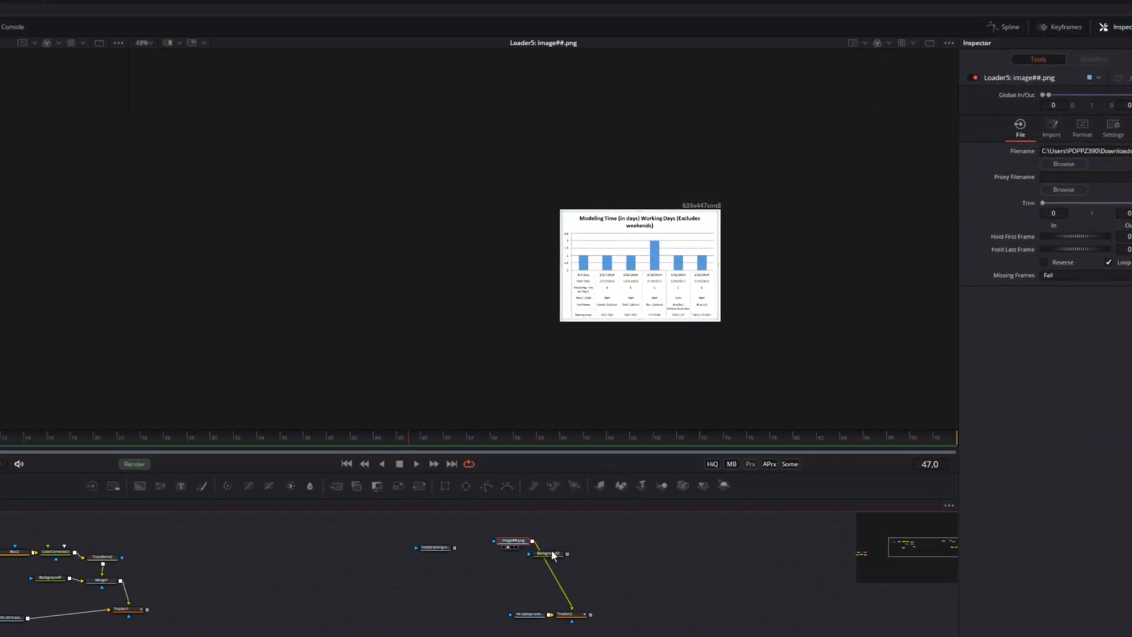
{"action": "left_click", "coordinate": [552, 553]}
{"action": "key", "text": "Delete"}
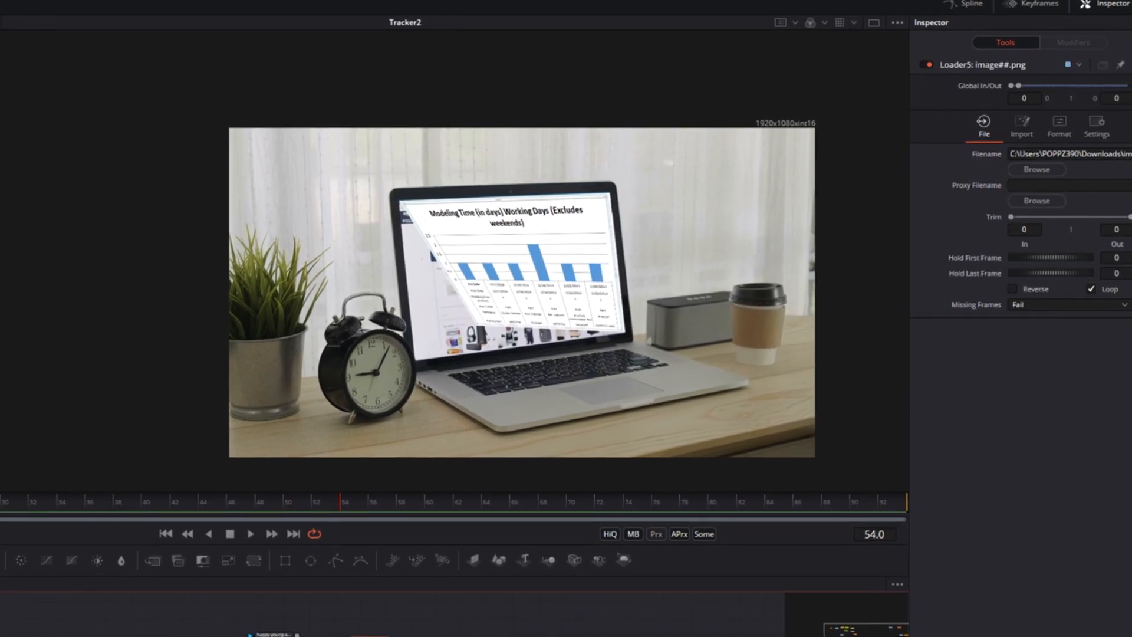
At frame 93, offset Tracker 3 by X -0.2783 and Y -0.171 so the chart reaches the screen's lower-left corner.
{"action": "left_click", "coordinate": [603, 634]}
{"action": "scroll", "coordinate": [592, 429], "scroll_direction": "up", "scroll_amount": 3}
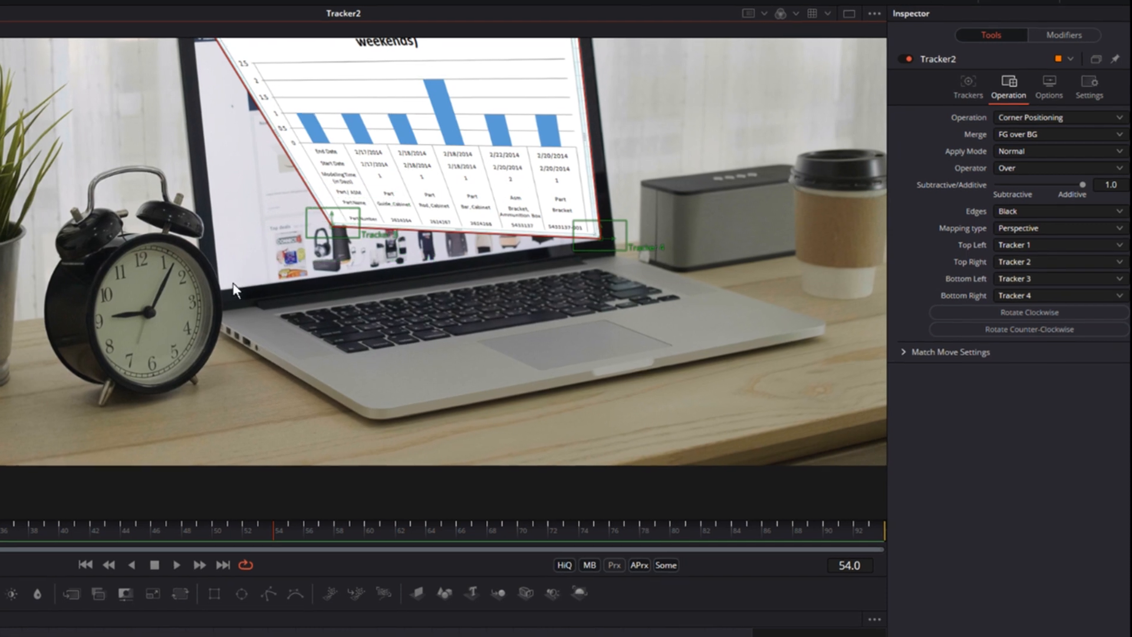
{"action": "left_click_drag", "start_coordinate": [730, 501], "coordinate": [1092, 490]}
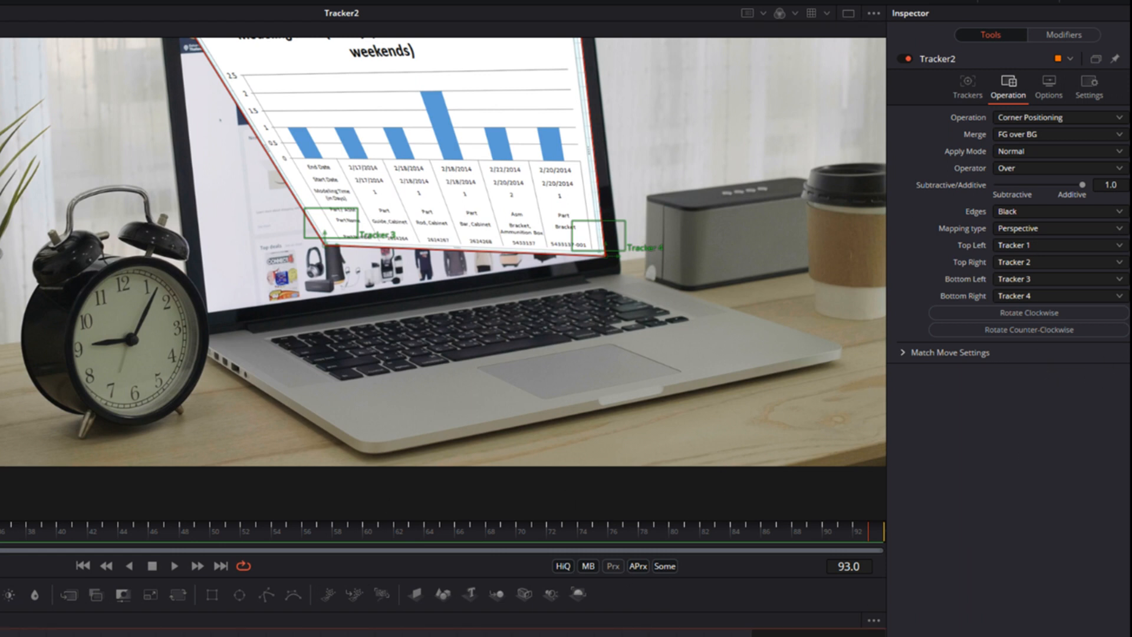
{"action": "left_click", "coordinate": [968, 82]}
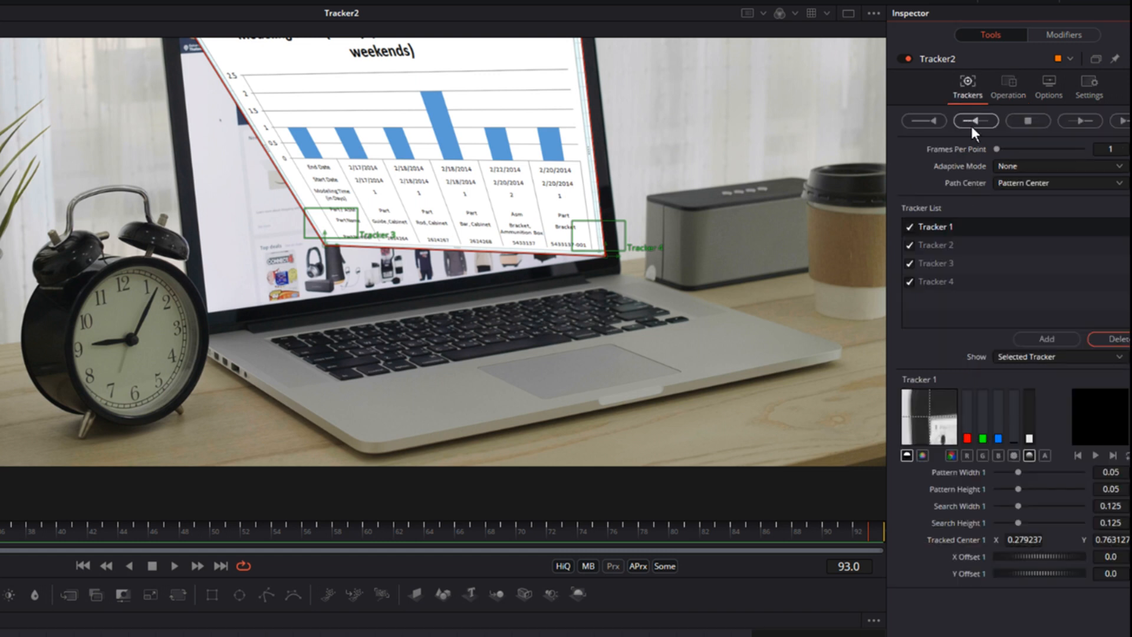
{"action": "left_click", "coordinate": [947, 265]}
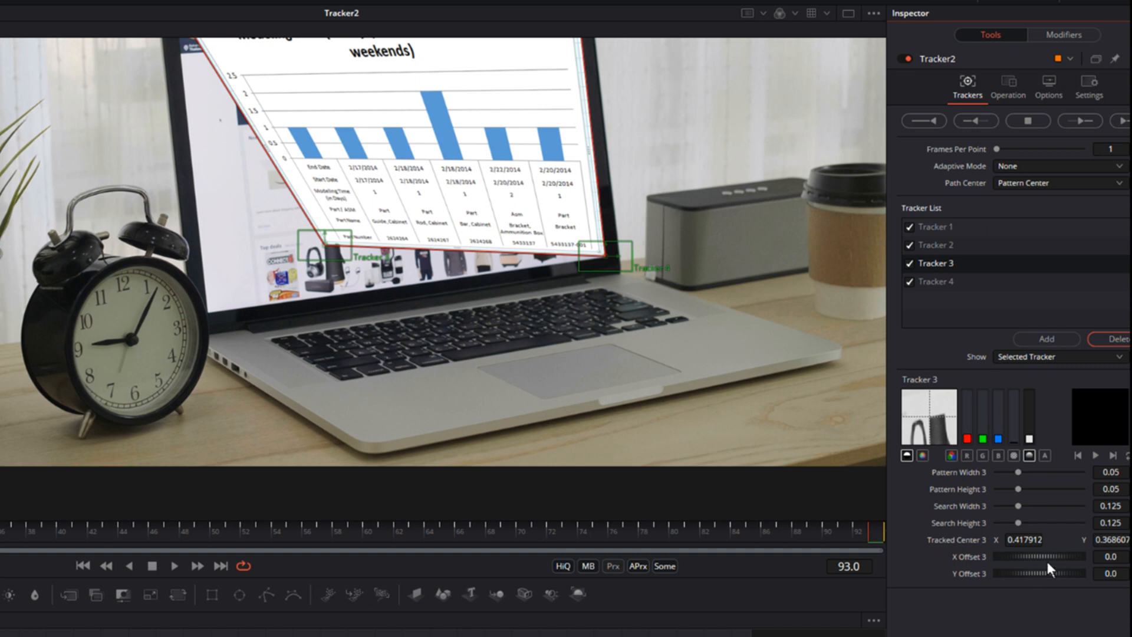
{"action": "left_click_drag", "start_coordinate": [1041, 556], "coordinate": [883, 610]}
{"action": "left_click_drag", "start_coordinate": [1067, 573], "coordinate": [973, 613]}
{"action": "mouse_move", "coordinate": [1024, 554]}
{"action": "left_mouse_down"}
{"action": "mouse_move", "coordinate": [1054, 551]}
{"action": "mouse_move", "coordinate": [1049, 576]}
{"action": "mouse_move", "coordinate": [1044, 562]}
{"action": "left_mouse_up"}
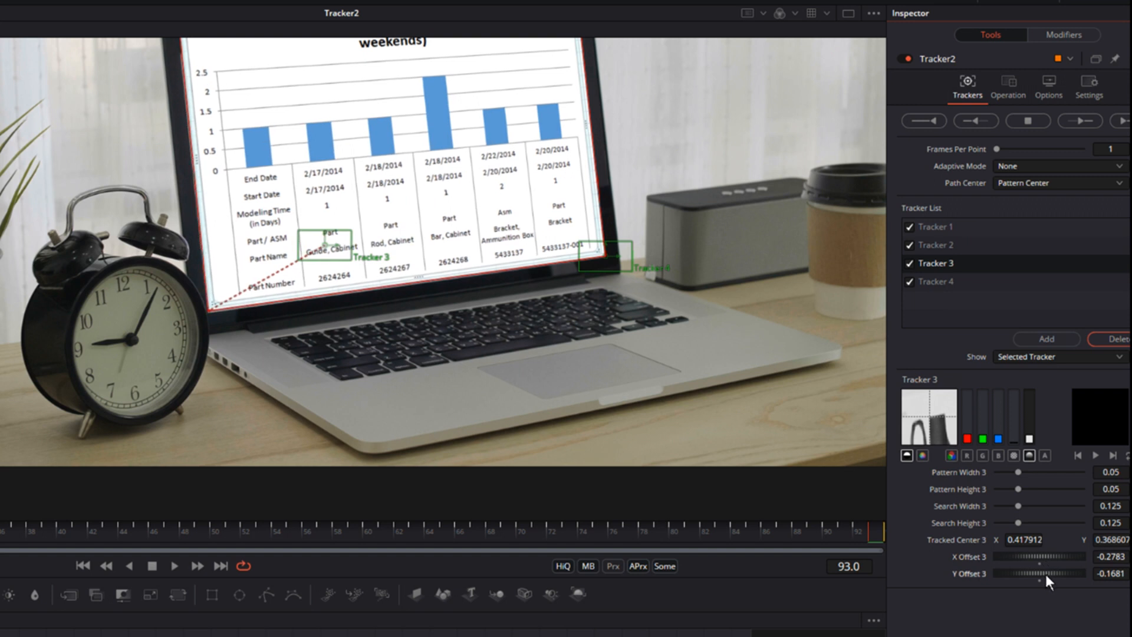
{"action": "left_click_drag", "start_coordinate": [1045, 575], "coordinate": [1046, 576]}
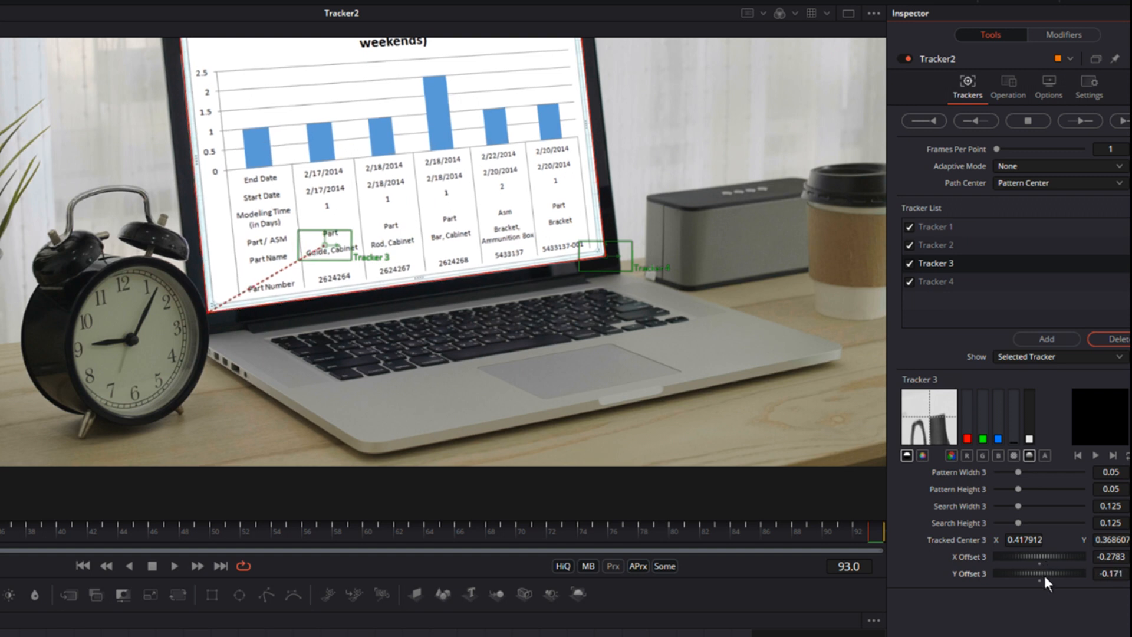
{"action": "key", "text": "ctrl+f"}
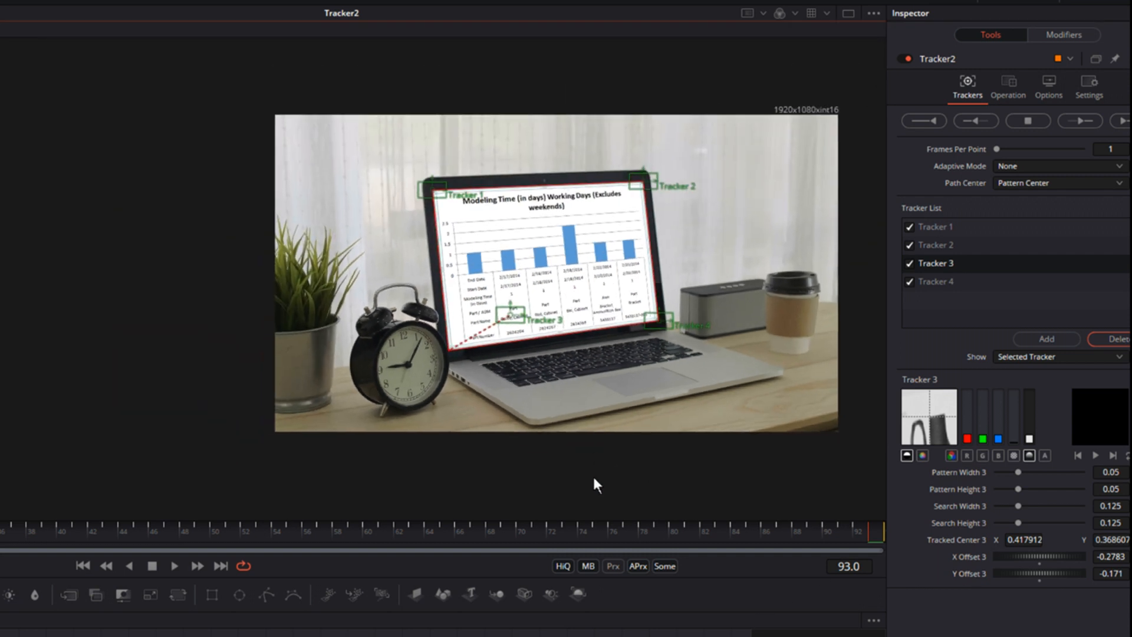
Play back the chart composite and examine closely where the laptop screen's lower-left corner meets the alarm clock.
{"action": "key", "text": "space"}
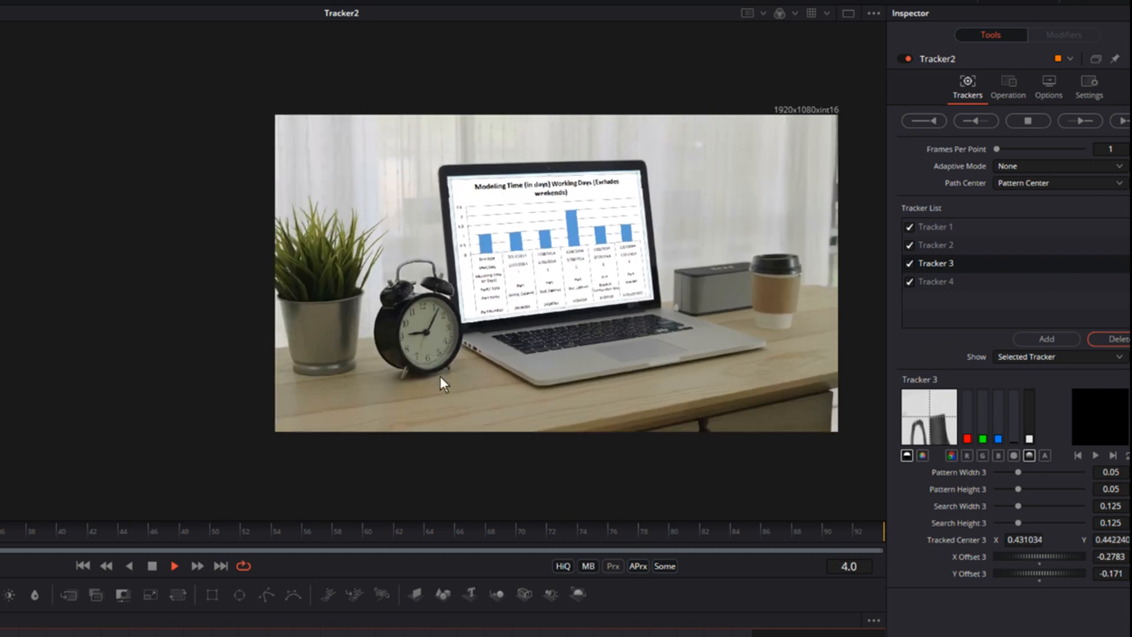
{"action": "key", "text": "space"}
{"action": "scroll", "coordinate": [474, 414], "scroll_direction": "up", "scroll_amount": 10}
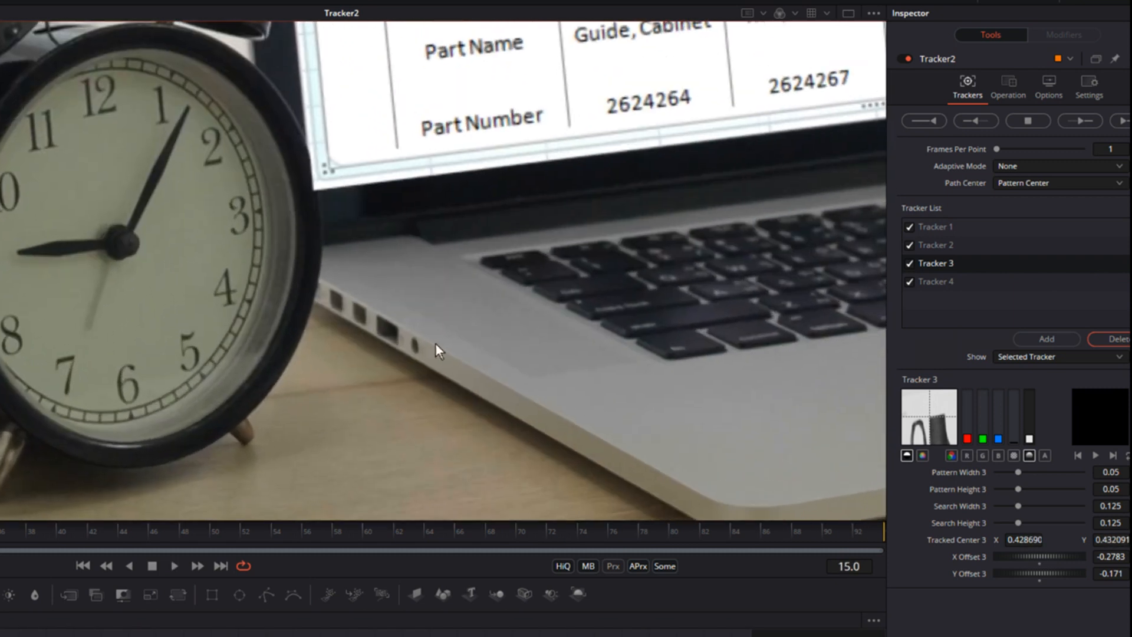
{"action": "left_click_drag", "start_coordinate": [368, 282], "coordinate": [345, 335]}
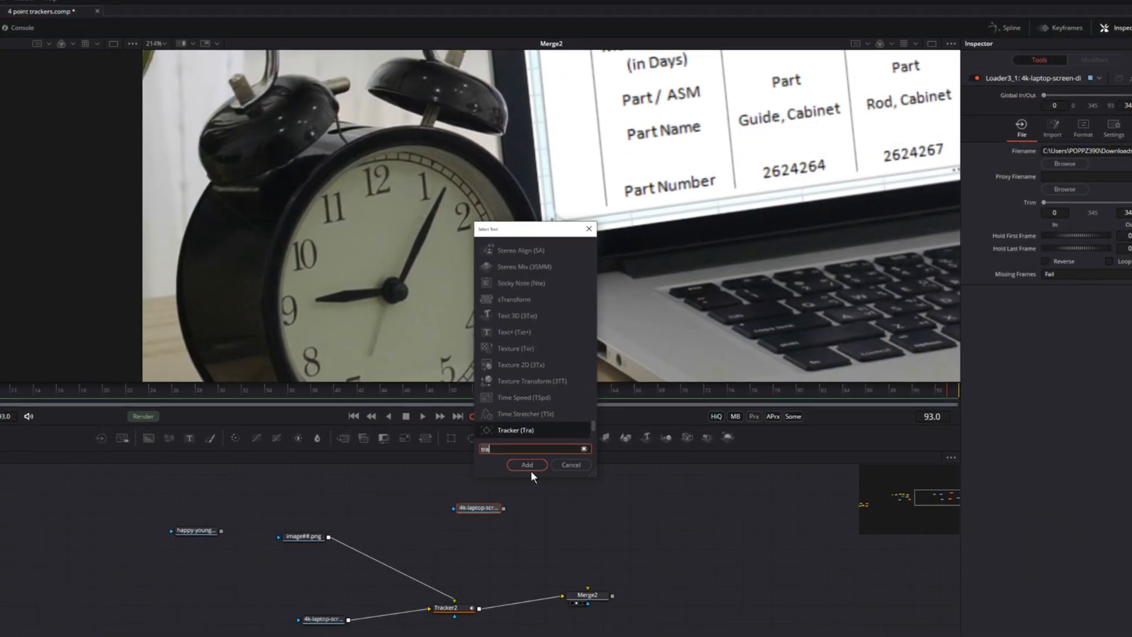
Add a Tracker node to the duplicate laptop clip and fit its pattern, about 0.019 by 0.028, on the clock's centre.
{"action": "left_click", "coordinate": [526, 469]}
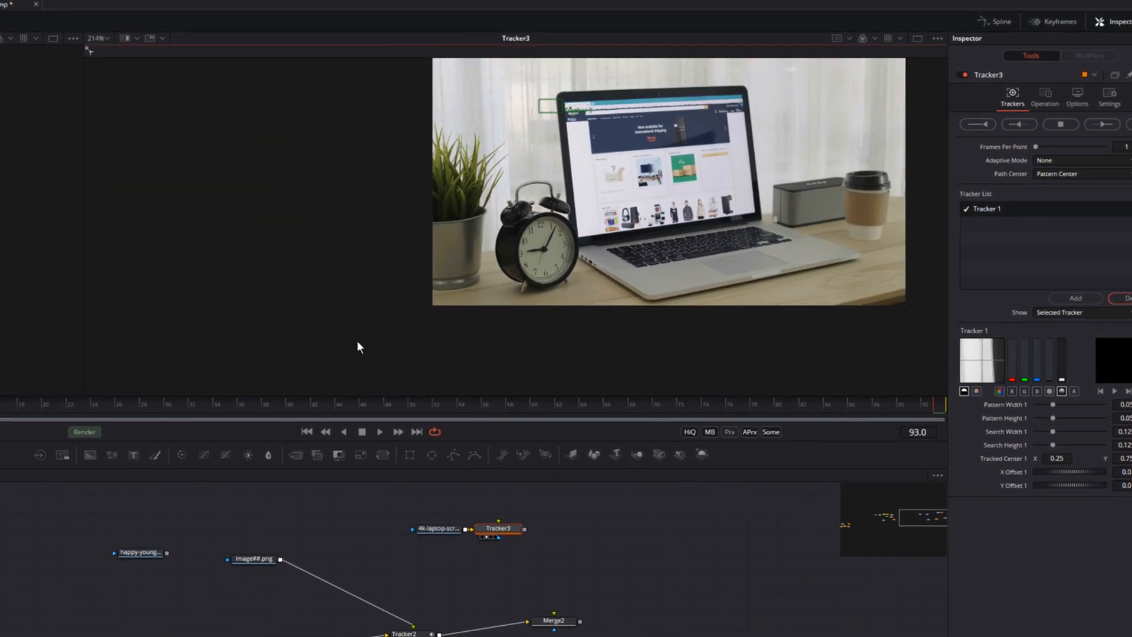
{"action": "left_click_drag", "start_coordinate": [539, 102], "coordinate": [551, 238]}
{"action": "left_click_drag", "start_coordinate": [648, 272], "coordinate": [821, 231]}
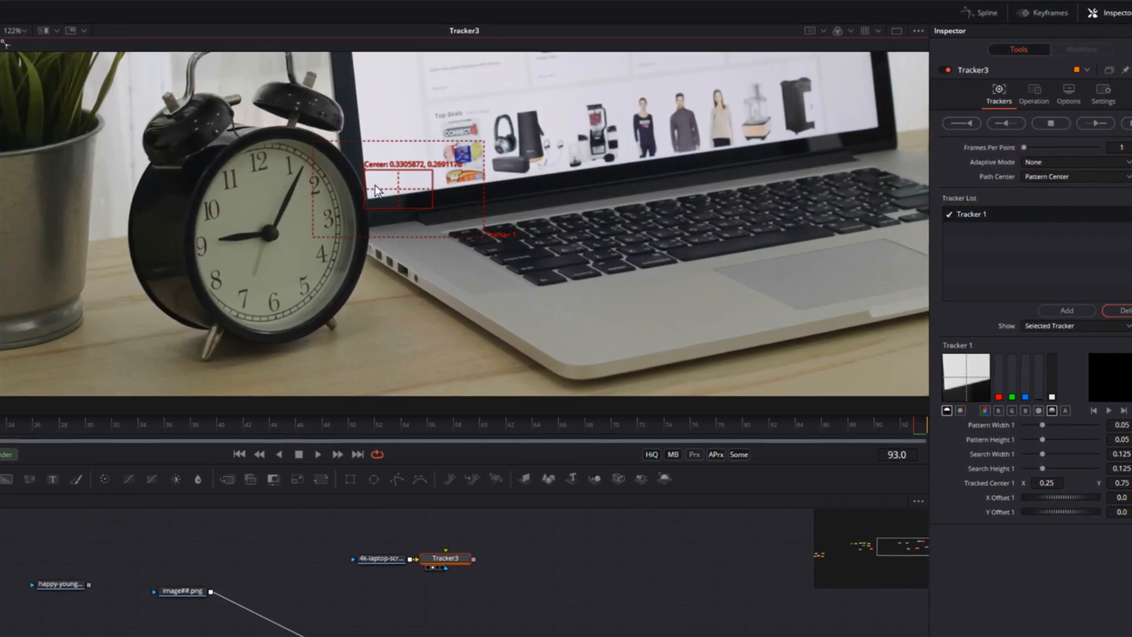
{"action": "left_click_drag", "start_coordinate": [359, 171], "coordinate": [171, 225]}
{"action": "left_click_drag", "start_coordinate": [235, 273], "coordinate": [156, 267]}
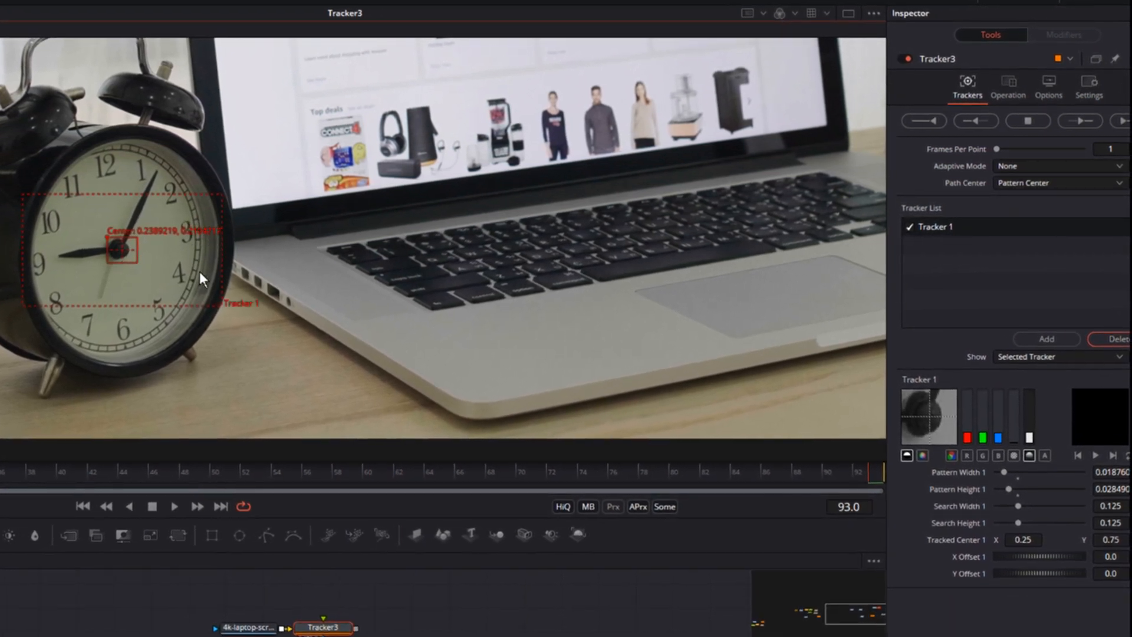
Track the alarm clock's centre point in reverse from frame 93 to frame 0.
{"action": "left_click", "coordinate": [328, 636]}
{"action": "left_click", "coordinate": [1077, 122]}
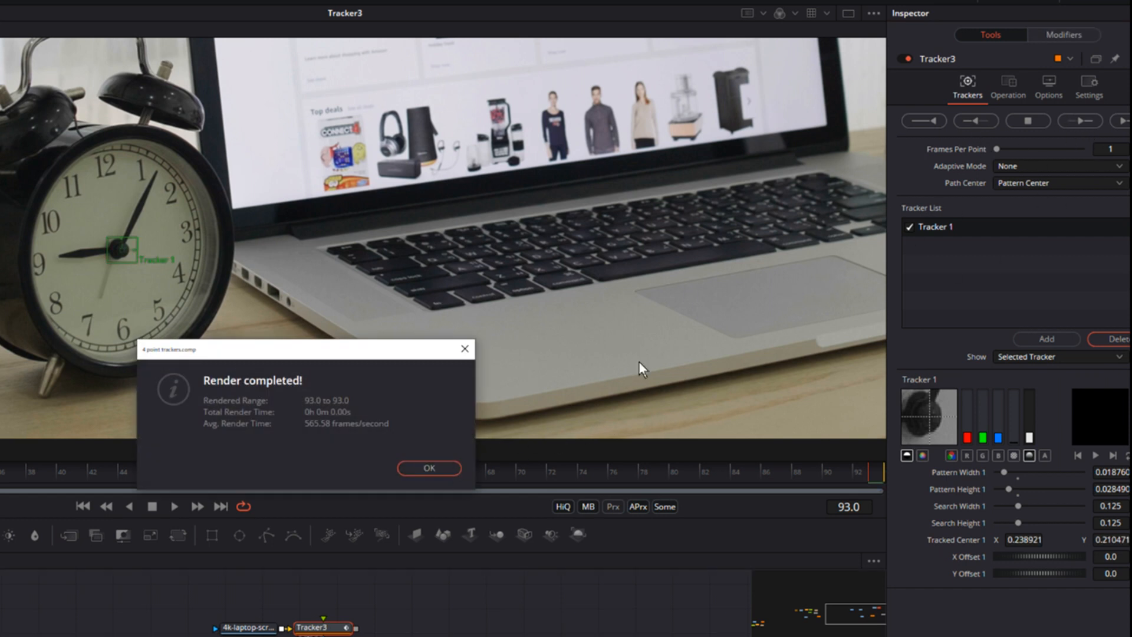
{"action": "left_click", "coordinate": [418, 471]}
{"action": "left_click", "coordinate": [979, 119]}
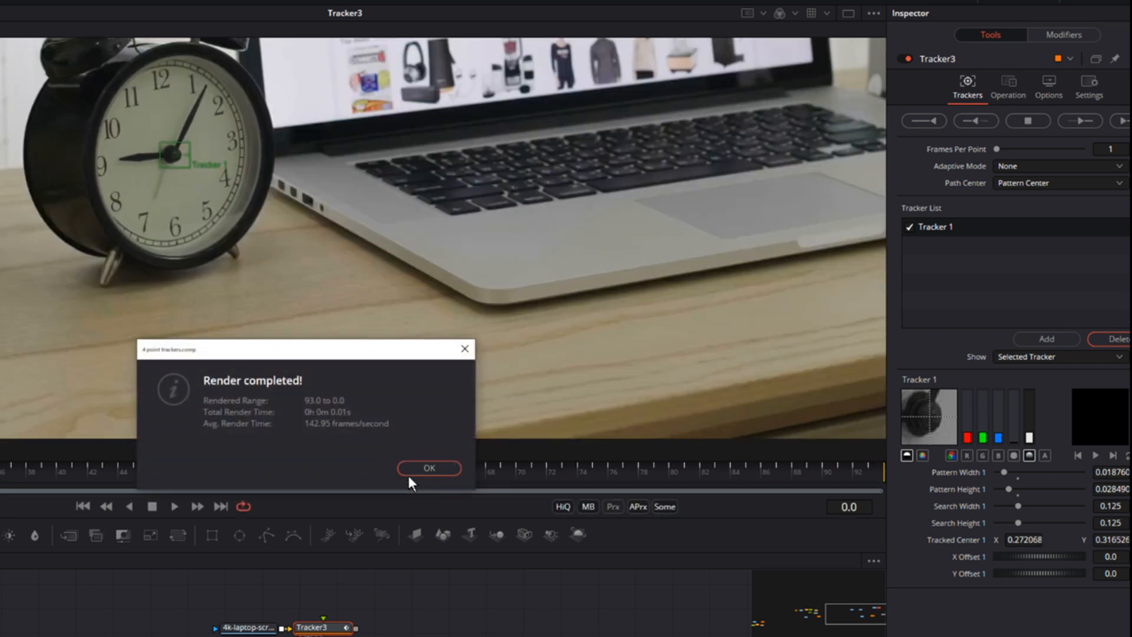
{"action": "left_click", "coordinate": [412, 466]}
Add an Ellipse mask to Tracker3 and roughly place it over the alarm clock, about 0.15 wide and 0.23 high.
{"action": "left_click_drag", "start_coordinate": [348, 623], "coordinate": [386, 631]}
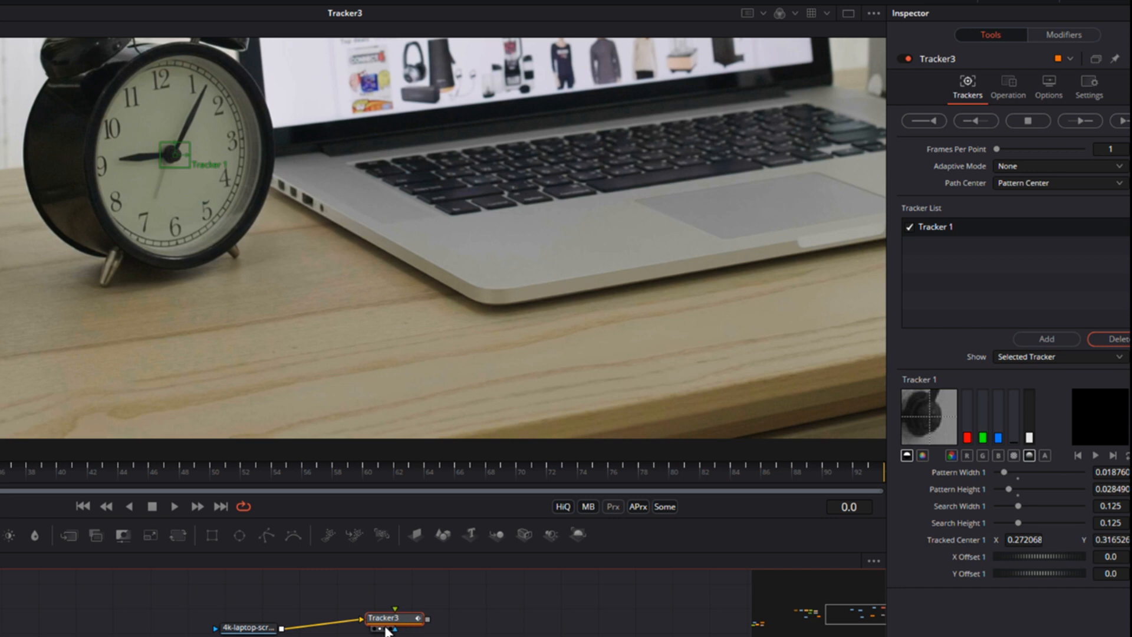
{"action": "left_click", "coordinate": [239, 537]}
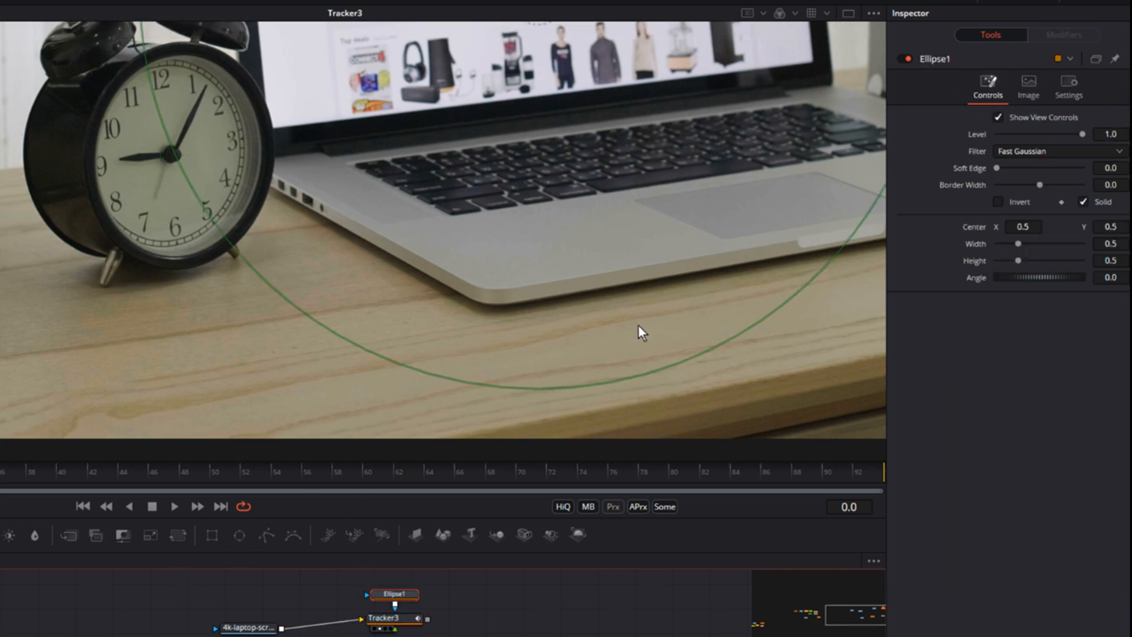
{"action": "left_click_drag", "start_coordinate": [642, 378], "coordinate": [453, 373]}
{"action": "scroll", "coordinate": [674, 266], "scroll_direction": "down", "scroll_amount": 5}
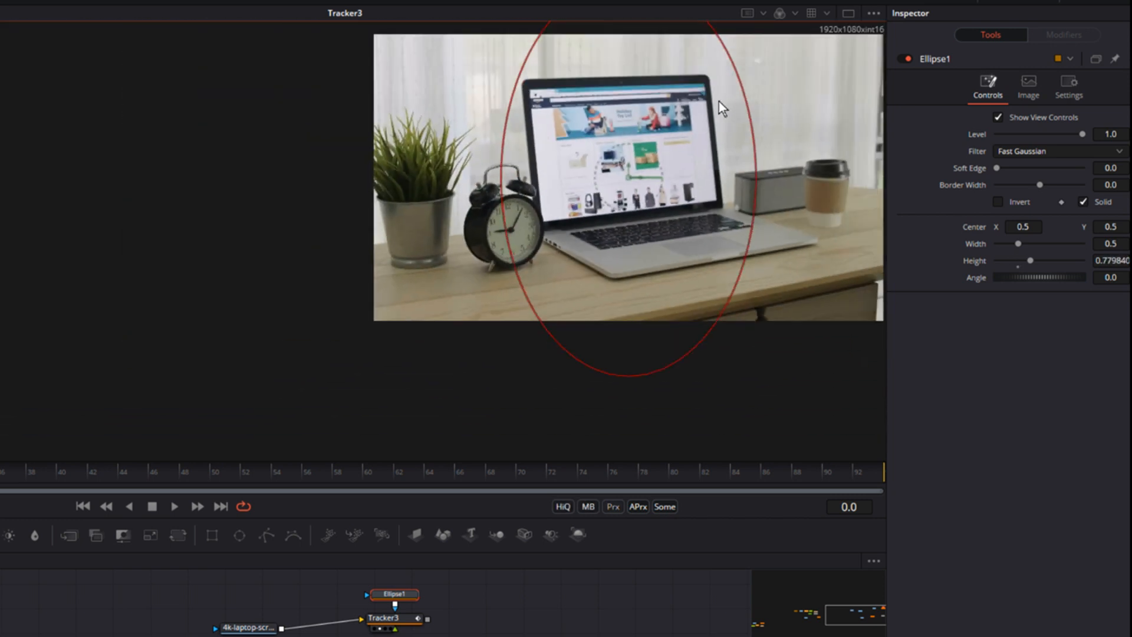
{"action": "left_click_drag", "start_coordinate": [744, 88], "coordinate": [507, 238]}
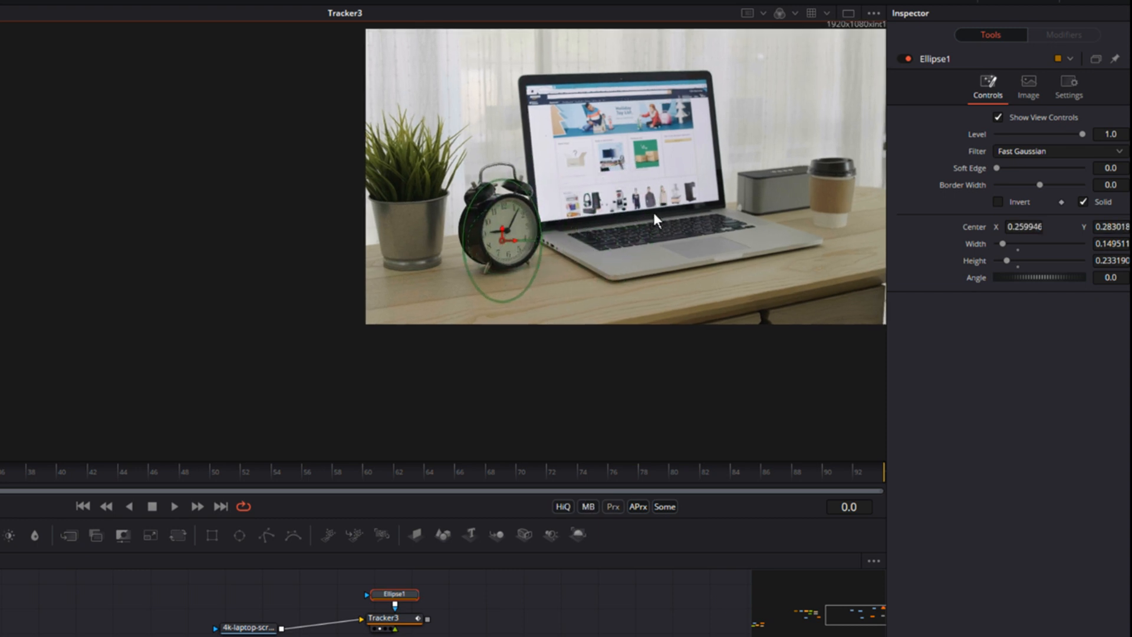
Fit the ellipse to the clock face, centred at about 0.271, 0.317 with width about 0.132 and height about 0.139.
{"action": "scroll", "coordinate": [652, 216], "scroll_direction": "up", "scroll_amount": 5}
{"action": "left_click_drag", "start_coordinate": [292, 386], "coordinate": [315, 338]}
{"action": "left_click_drag", "start_coordinate": [295, 235], "coordinate": [309, 210]}
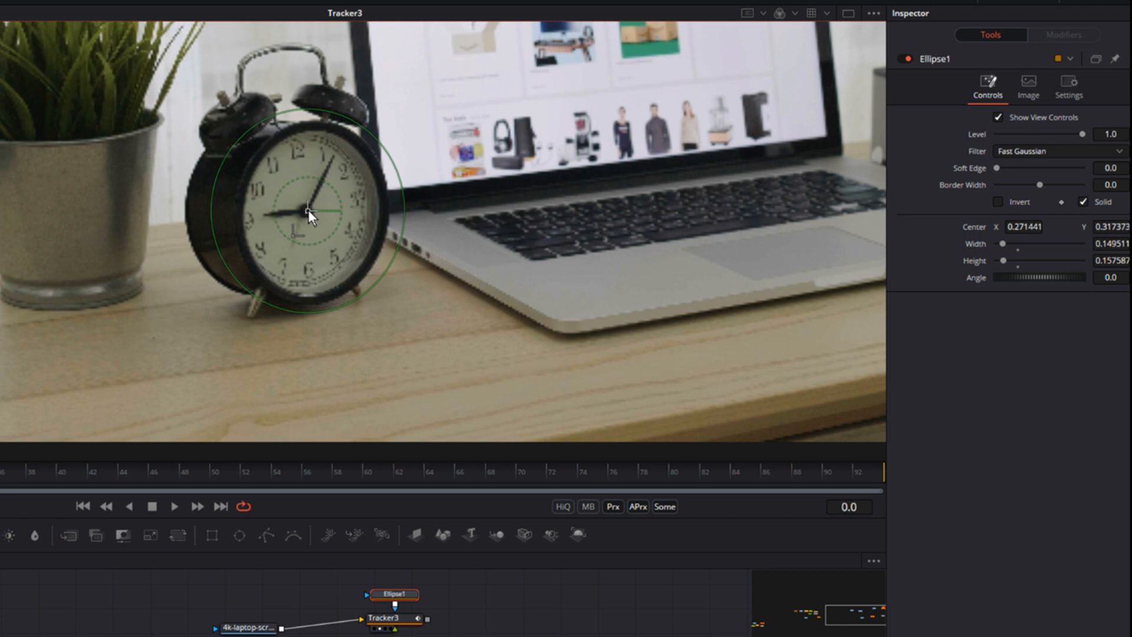
{"action": "scroll", "coordinate": [493, 217], "scroll_direction": "up", "scroll_amount": 3}
{"action": "scroll", "coordinate": [582, 191], "scroll_direction": "up", "scroll_amount": 1}
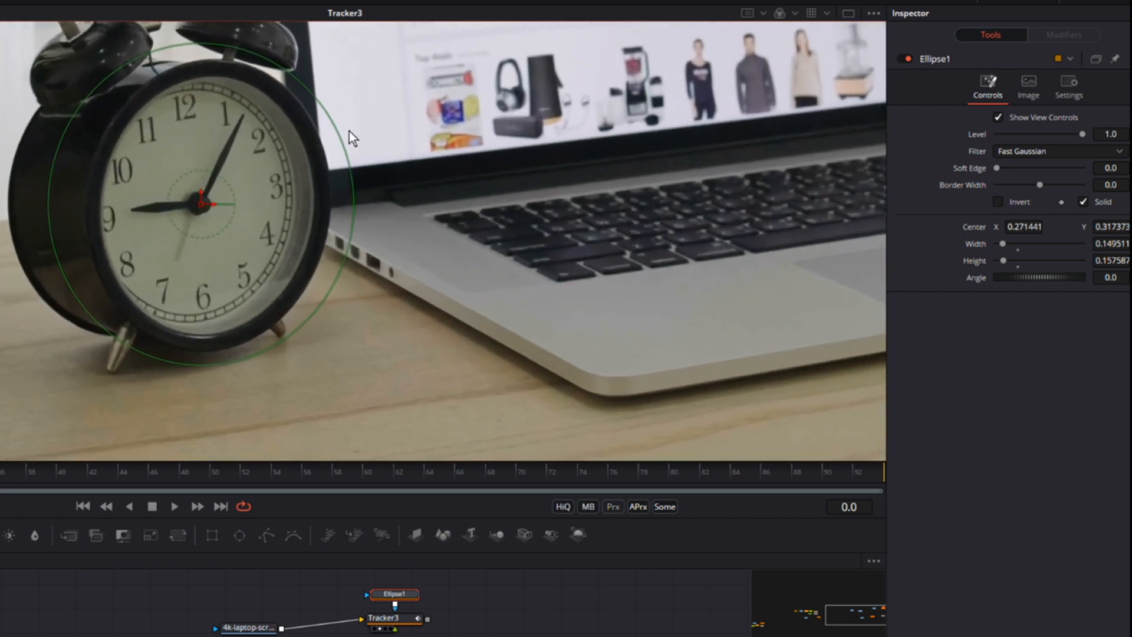
{"action": "left_click_drag", "start_coordinate": [343, 143], "coordinate": [328, 158]}
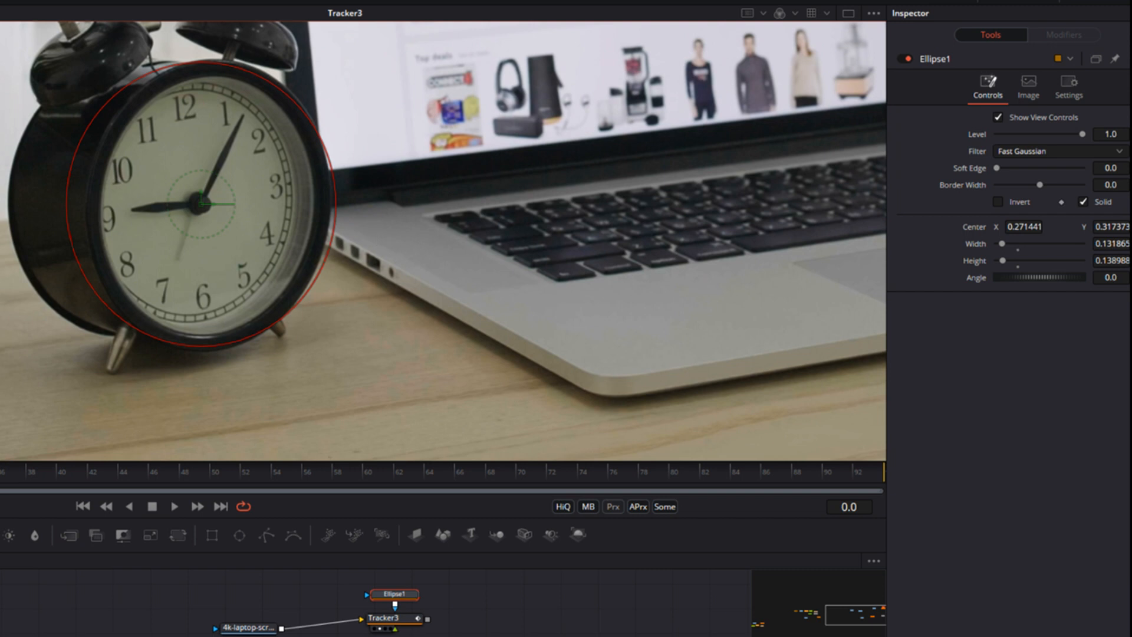
Move the ellipse mask from Tracker3 to Merge2, view Merge2, and connect the ellipse's Center to Tracker3's tracked motion.
{"action": "left_click_drag", "start_coordinate": [405, 600], "coordinate": [475, 635]}
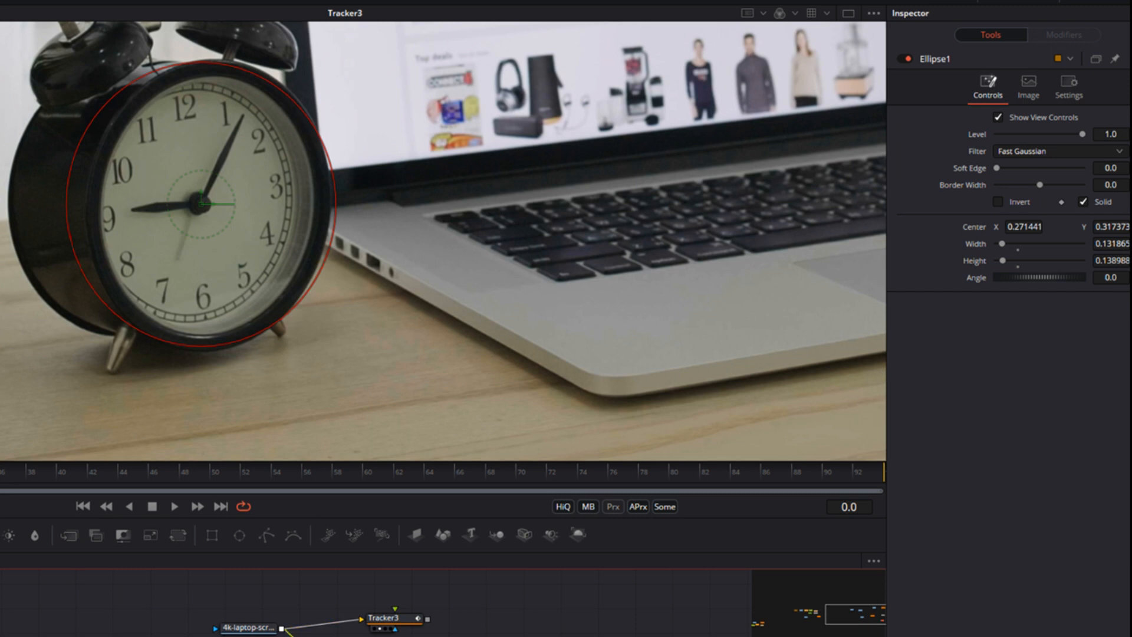
{"action": "left_click_drag", "start_coordinate": [472, 636], "coordinate": [579, 246]}
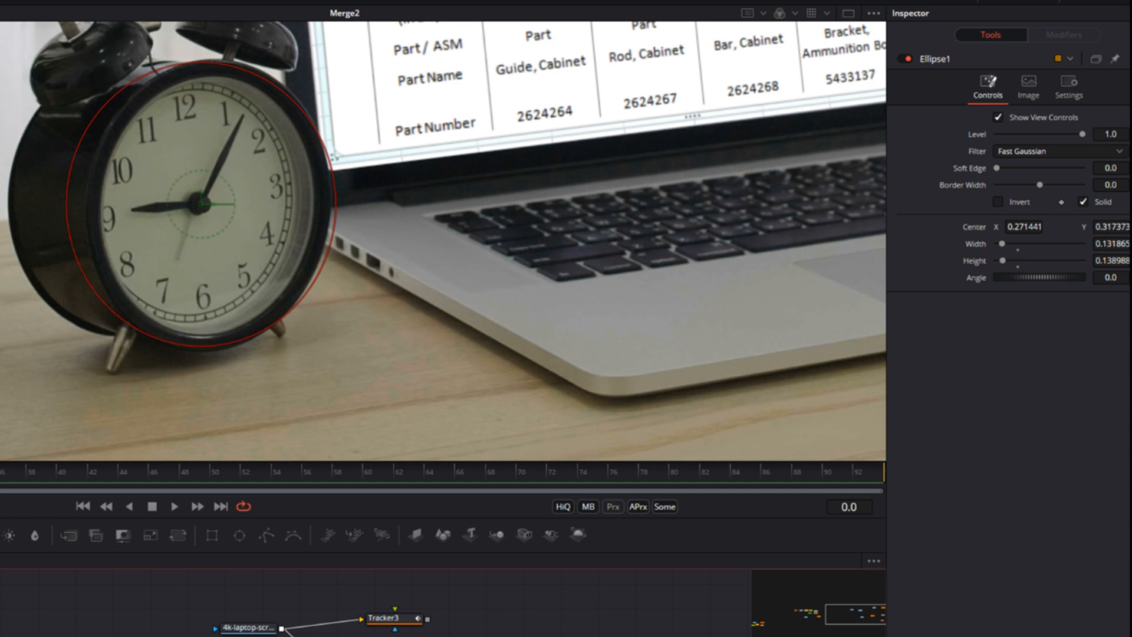
{"action": "left_click", "coordinate": [390, 620]}
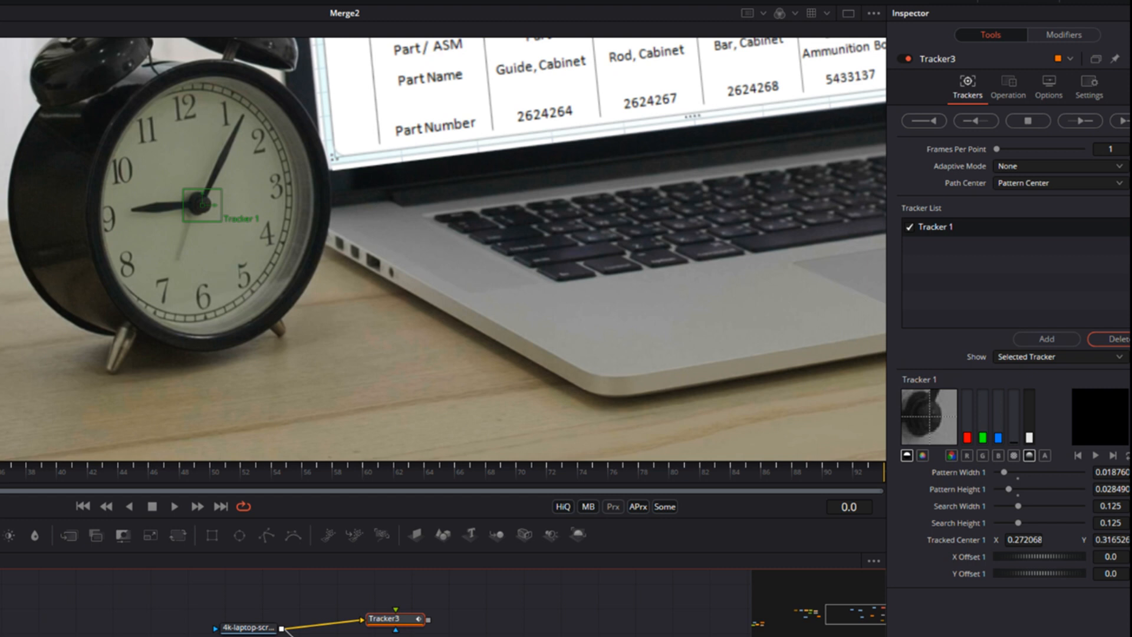
{"action": "left_click", "coordinate": [389, 635]}
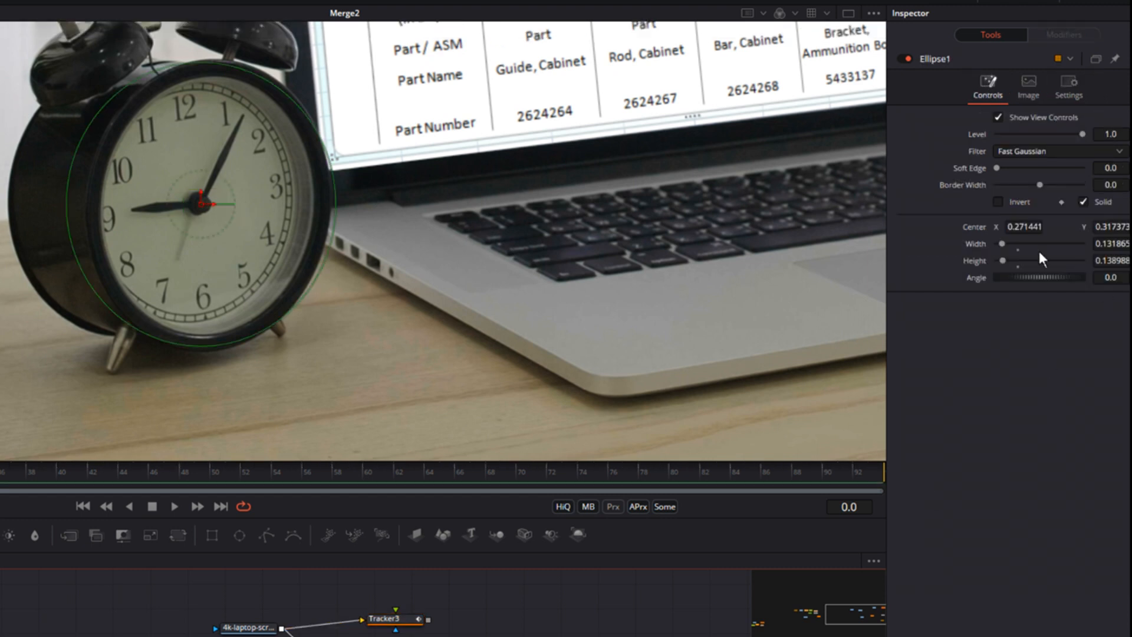
{"action": "right_click", "coordinate": [973, 225]}
{"action": "mouse_move", "coordinate": [1025, 297]}
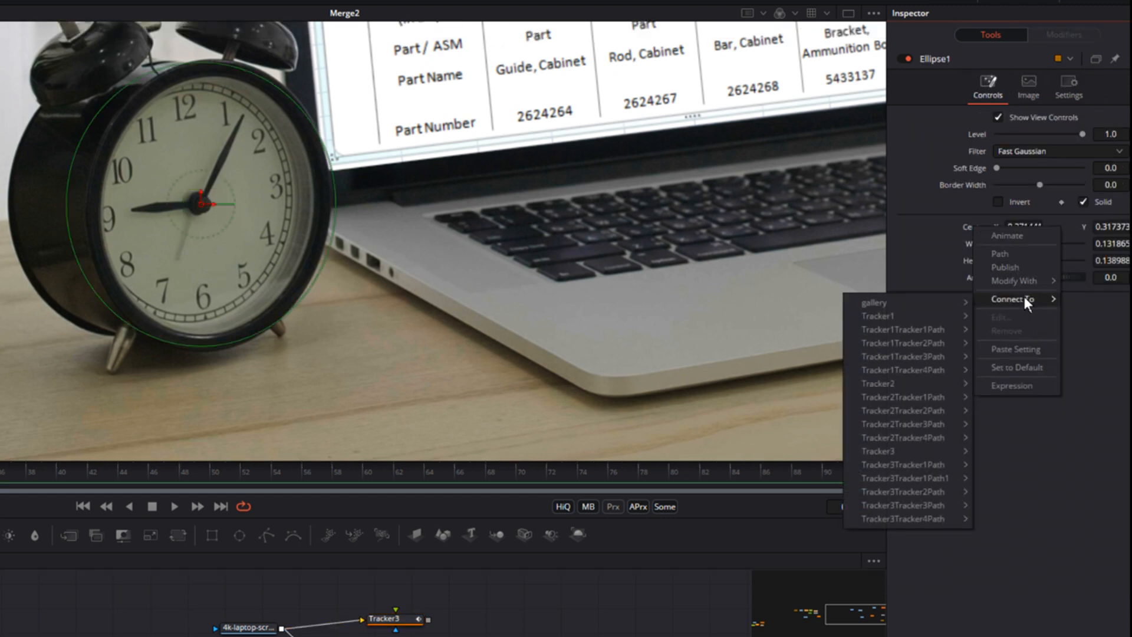
{"action": "mouse_move", "coordinate": [897, 452]}
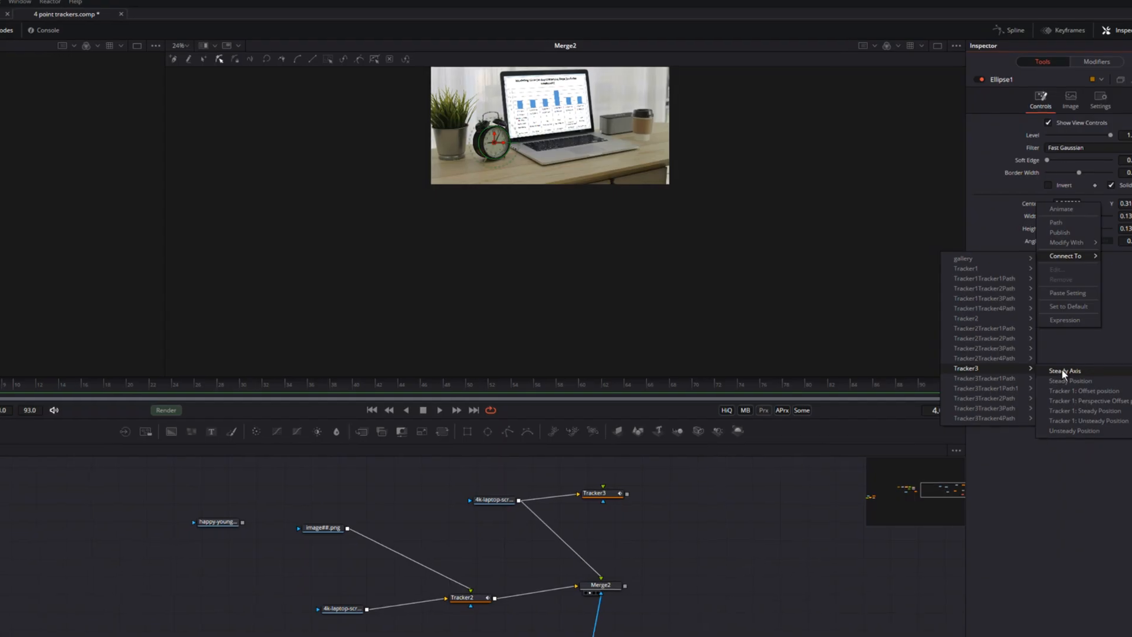
{"action": "left_click", "coordinate": [1056, 454]}
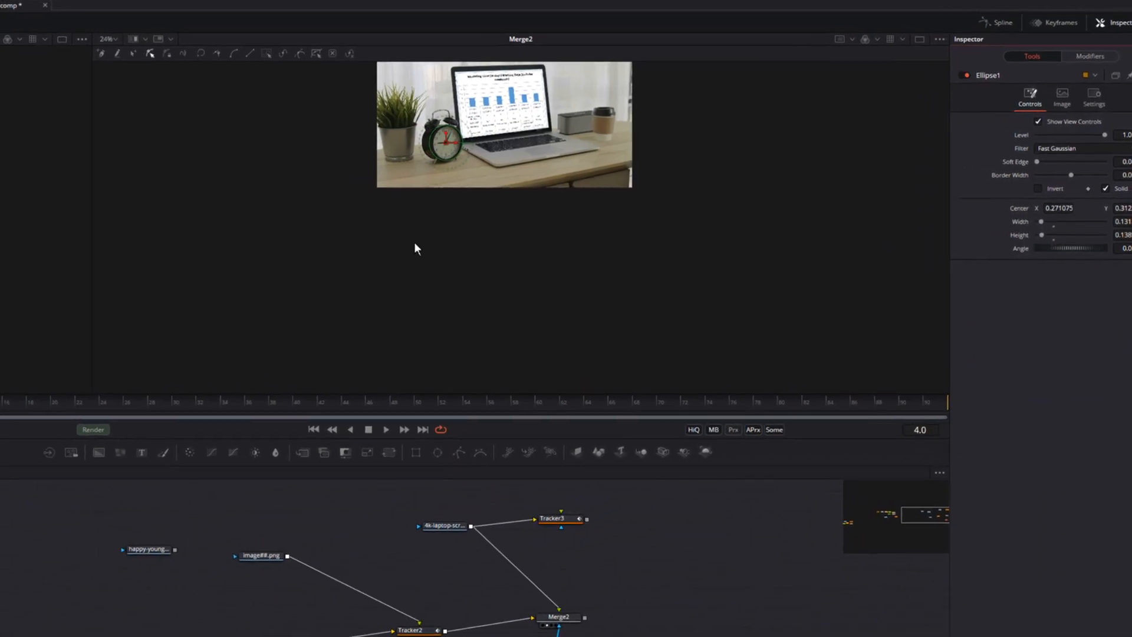
Scrub through the shot and back to frame 0 to check how the ellipse mask follows the alarm clock.
{"action": "scroll", "coordinate": [437, 238], "scroll_direction": "up", "scroll_amount": 5}
{"action": "left_click_drag", "start_coordinate": [605, 188], "coordinate": [580, 435]}
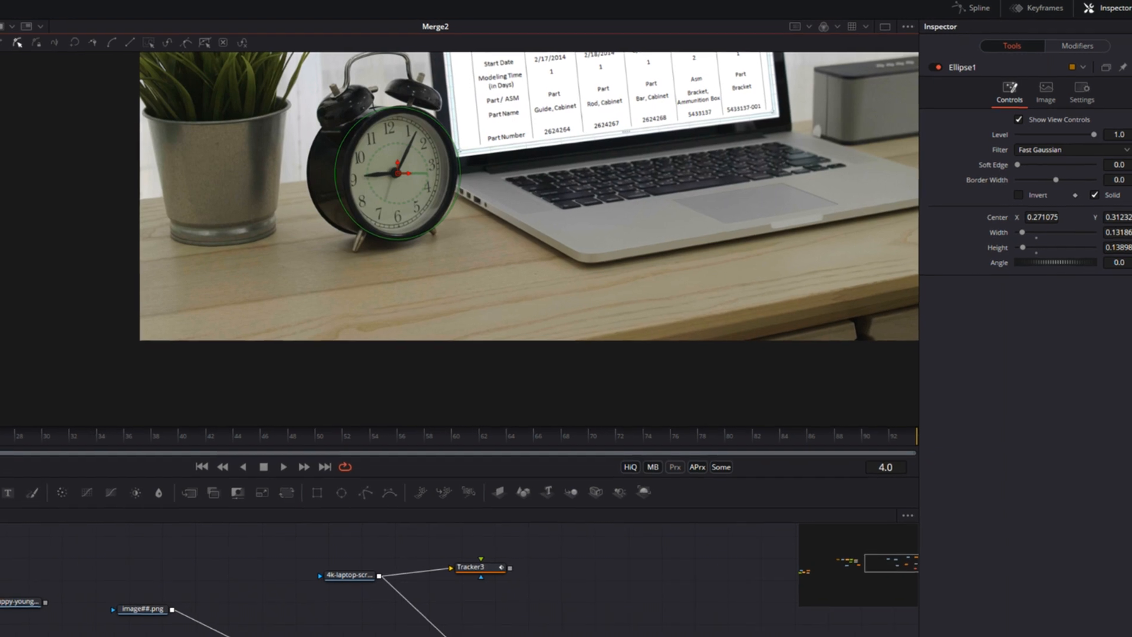
{"action": "left_click_drag", "start_coordinate": [0, 437], "coordinate": [828, 407]}
{"action": "left_click_drag", "start_coordinate": [790, 442], "coordinate": [0, 463]}
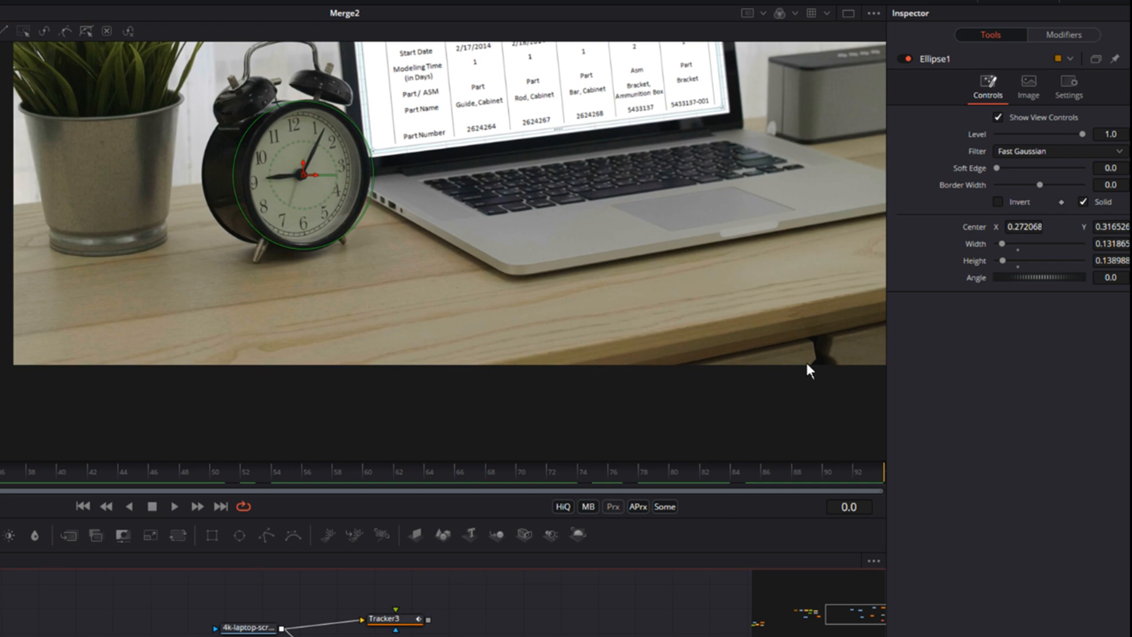
Set the ellipse mask's soft edge to about 0.0036 and play back the finished laptop composite.
{"action": "left_click_drag", "start_coordinate": [999, 171], "coordinate": [1014, 171]}
{"action": "scroll", "coordinate": [609, 260], "scroll_direction": "down", "scroll_amount": 5}
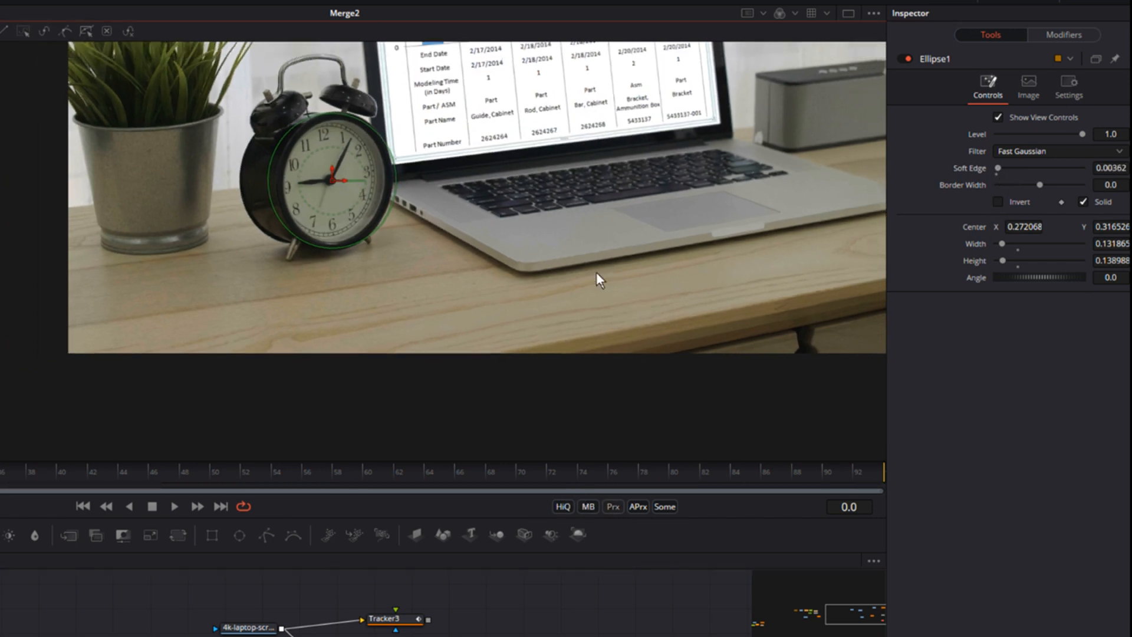
{"action": "left_click_drag", "start_coordinate": [660, 204], "coordinate": [482, 320]}
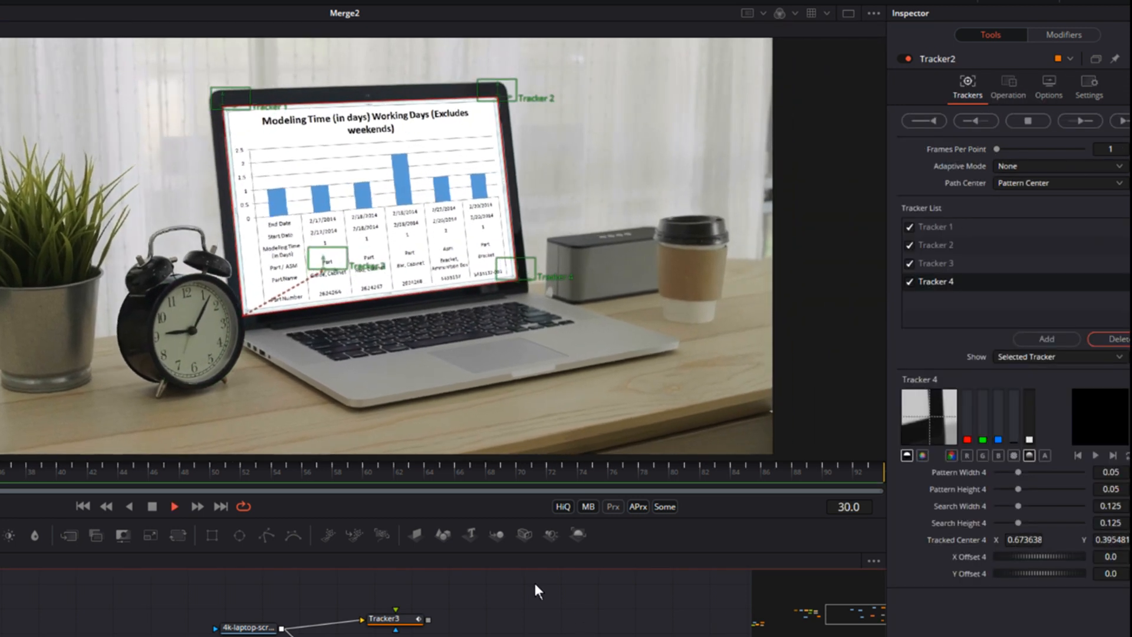
{"action": "left_click", "coordinate": [248, 628]}
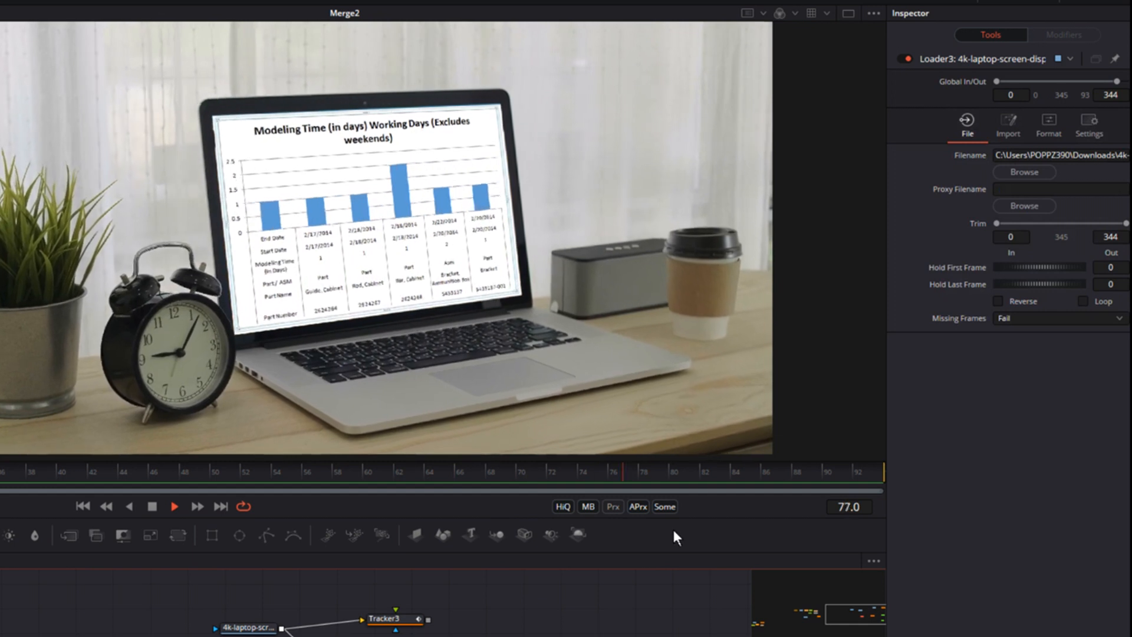